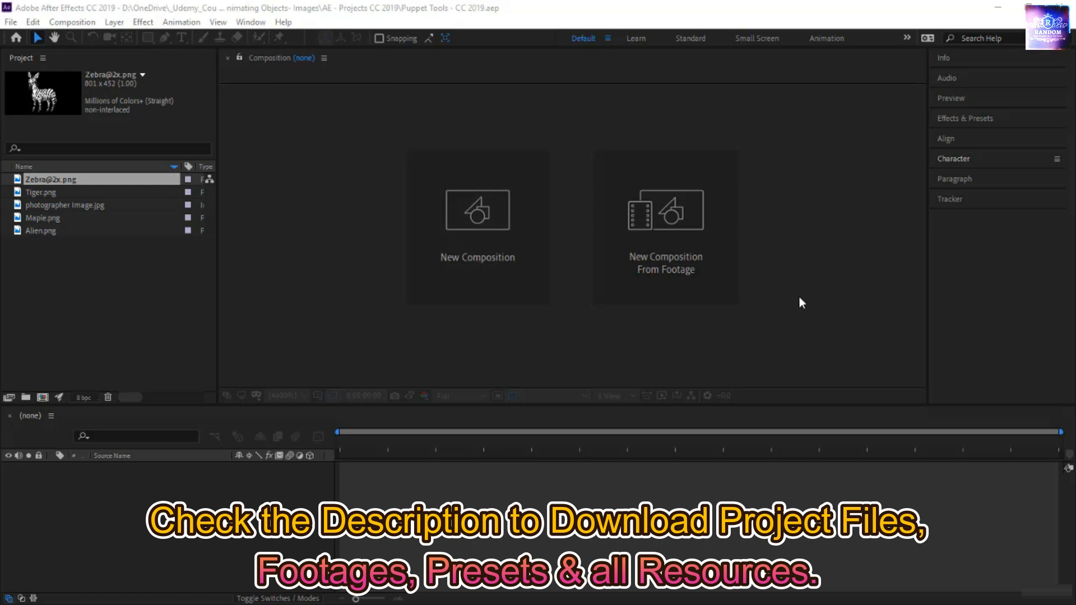
Switch to the Animation workspace
{"action": "left_click", "coordinate": [823, 39]}
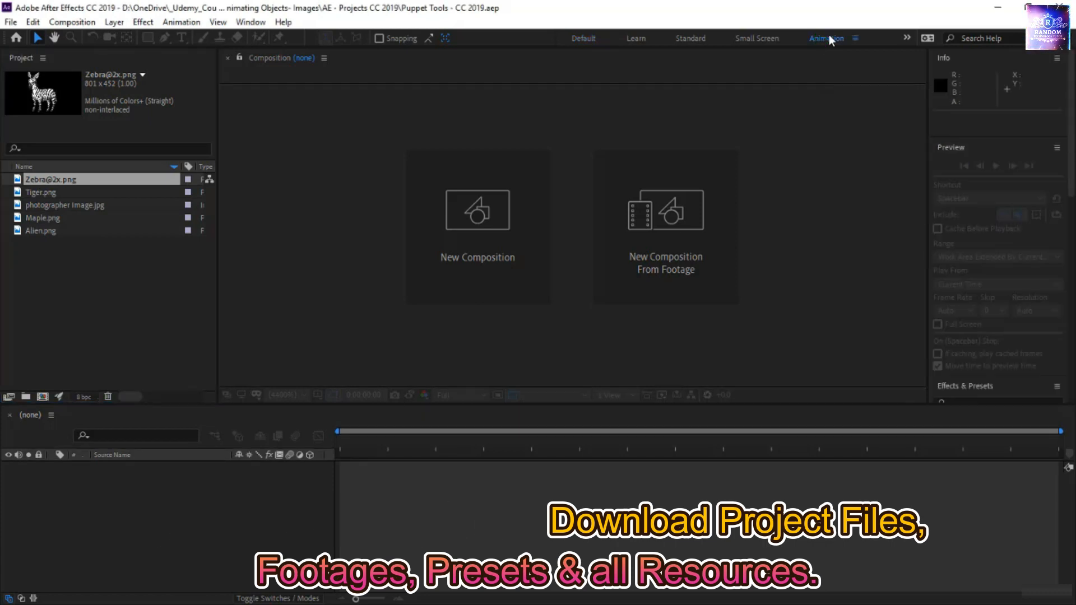
{"action": "left_click", "coordinate": [908, 37]}
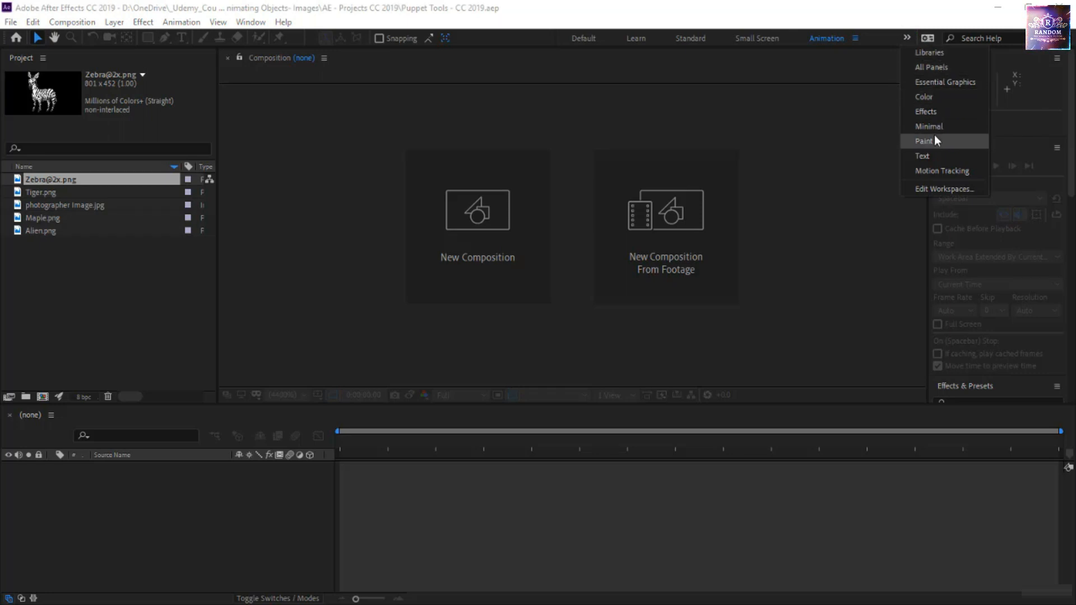
{"action": "left_click", "coordinate": [823, 39]}
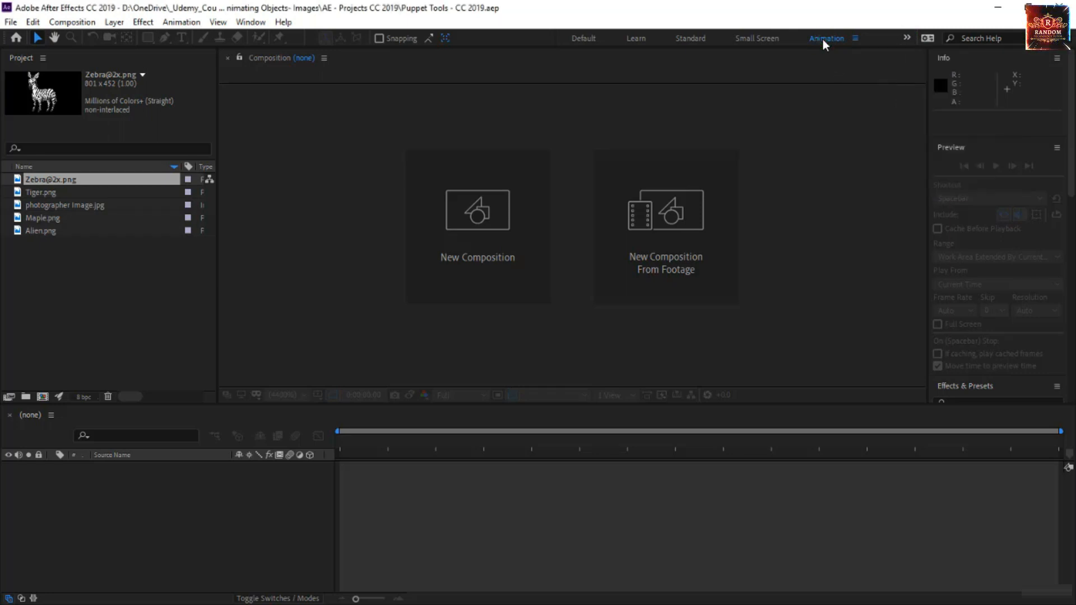
Collapse the Info and Preview panels and close the Effects & Presets panel
{"action": "left_click", "coordinate": [953, 59]}
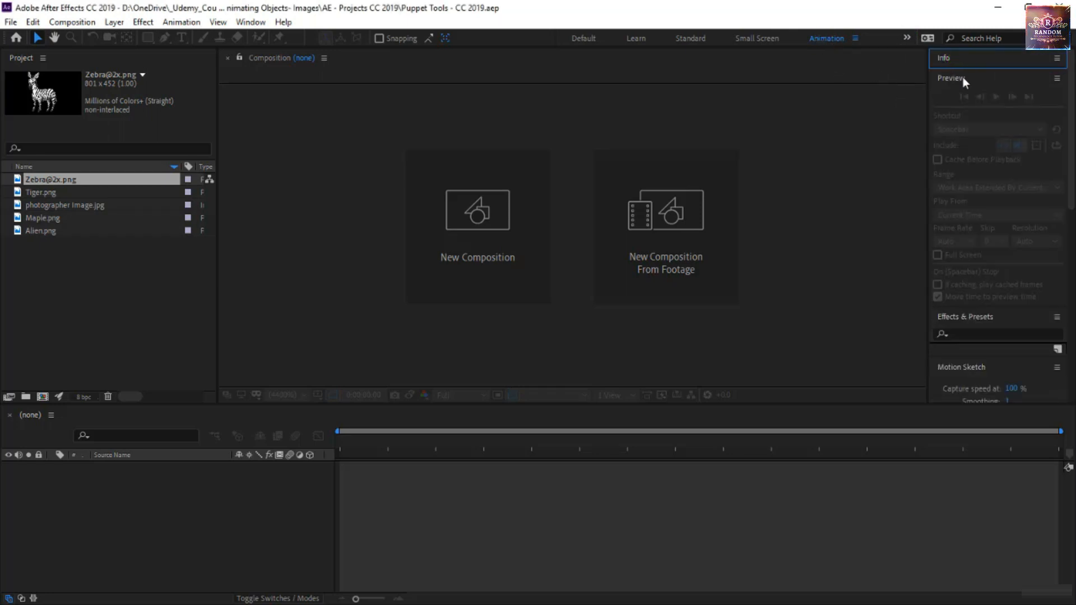
{"action": "left_click", "coordinate": [962, 78]}
{"action": "left_click", "coordinate": [964, 99]}
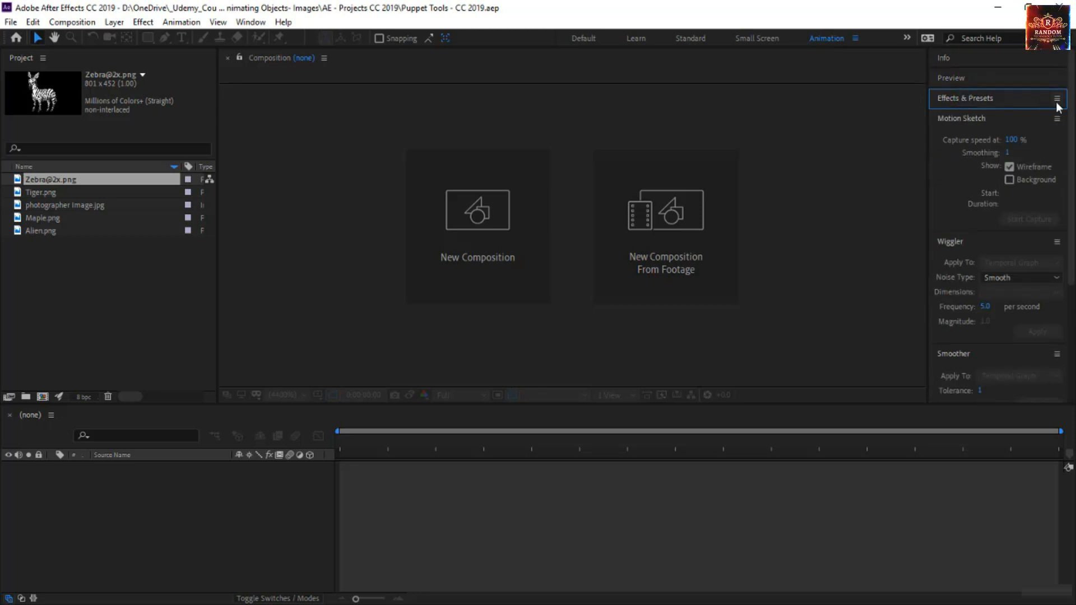
{"action": "left_click", "coordinate": [1057, 98]}
{"action": "left_click", "coordinate": [1017, 101]}
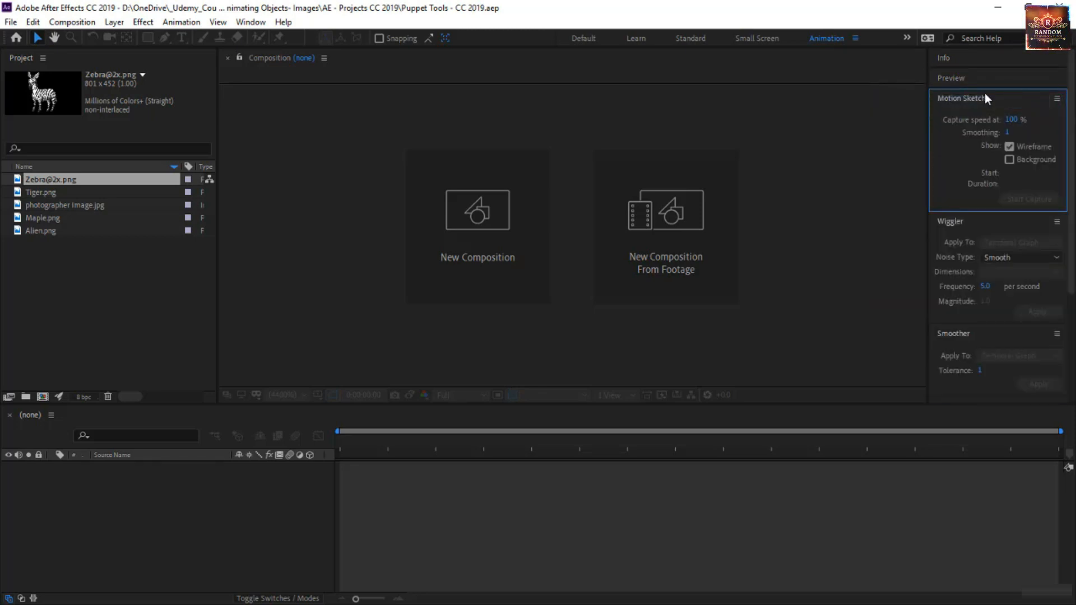
Collapse the Motion Sketch, Wiggler and Smoother panels and close the Audio panel
{"action": "left_click", "coordinate": [1008, 222]}
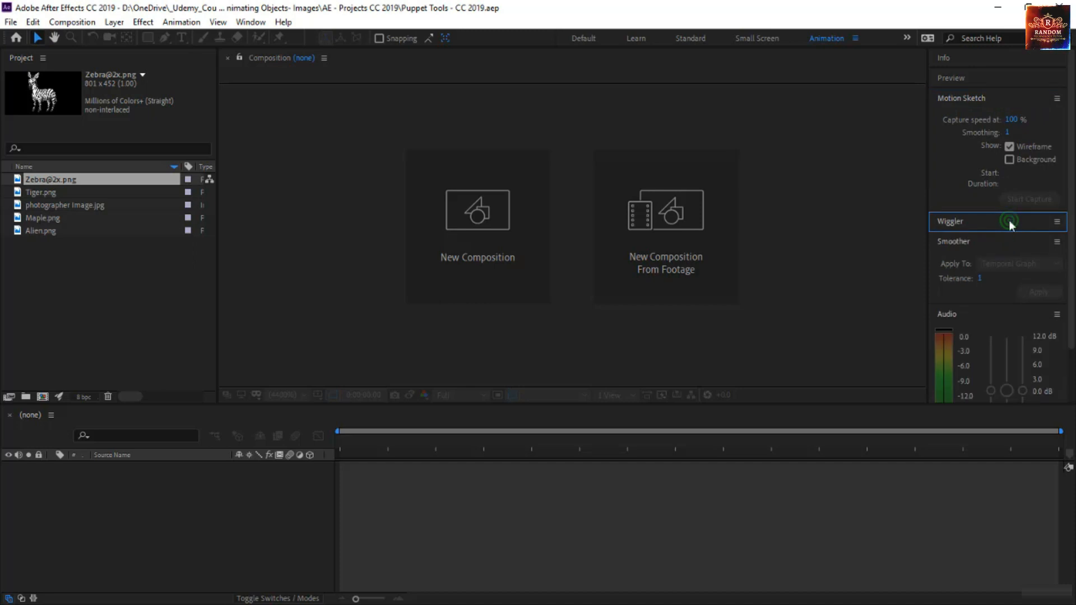
{"action": "left_click", "coordinate": [1000, 242]}
{"action": "left_click", "coordinate": [983, 96]}
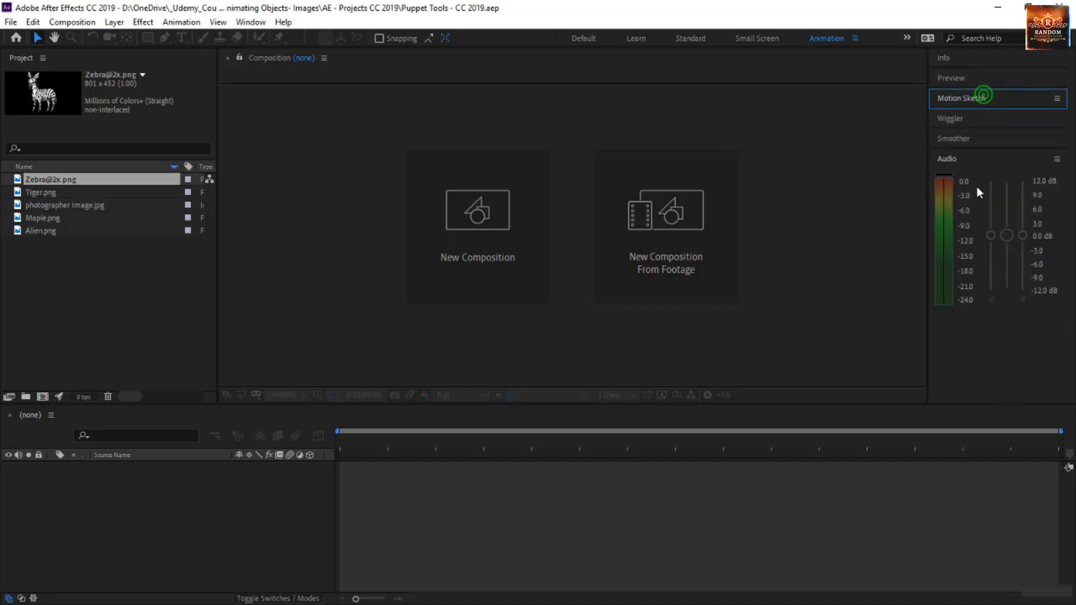
{"action": "left_click", "coordinate": [1015, 158]}
{"action": "left_click", "coordinate": [1057, 160]}
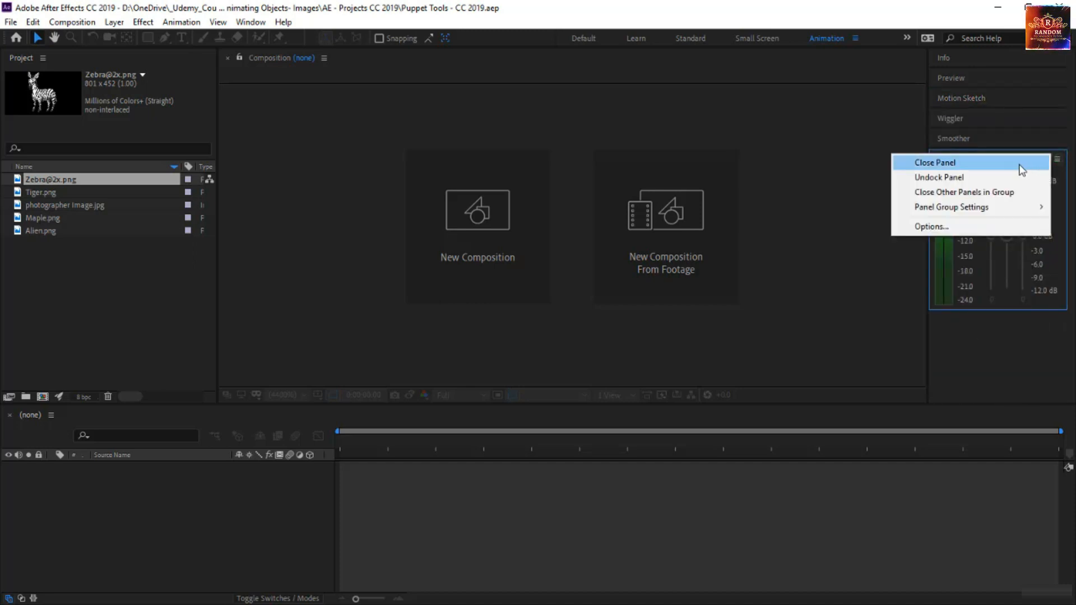
{"action": "left_click", "coordinate": [1019, 163]}
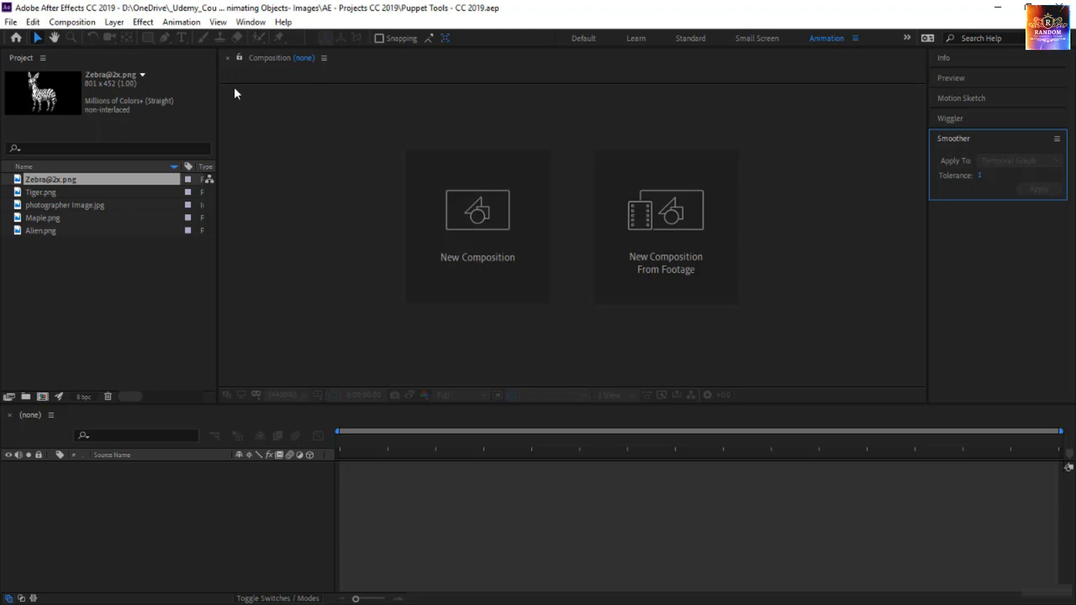
Dock the Composition panel as a full-height column along the workspace's left edge and make it slightly narrower
{"action": "left_click_drag", "start_coordinate": [267, 57], "coordinate": [5, 101]}
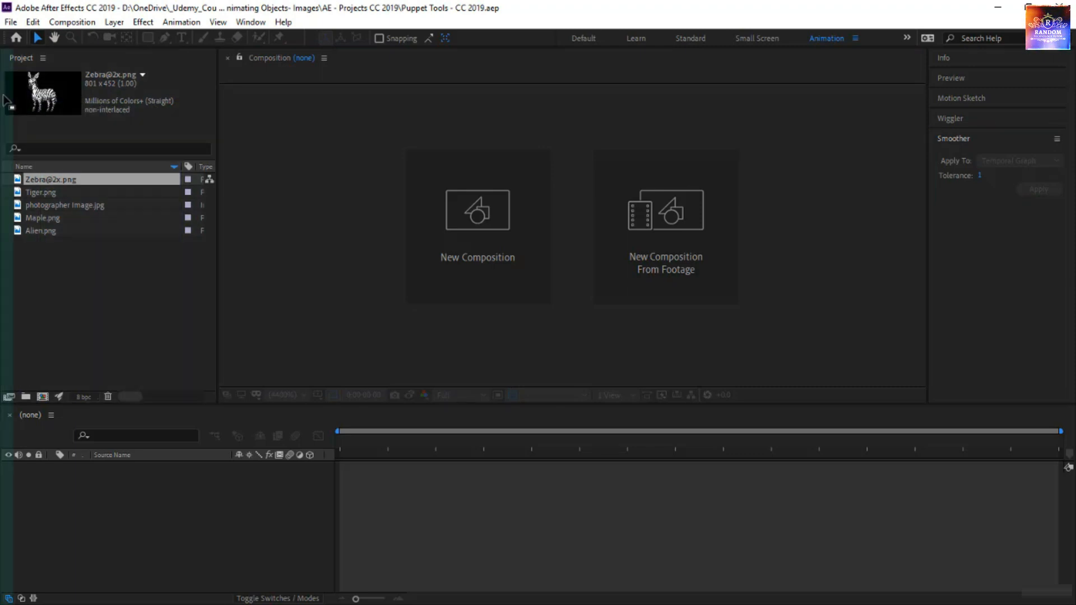
{"action": "left_click_drag", "start_coordinate": [4, 101], "coordinate": [4, 101]}
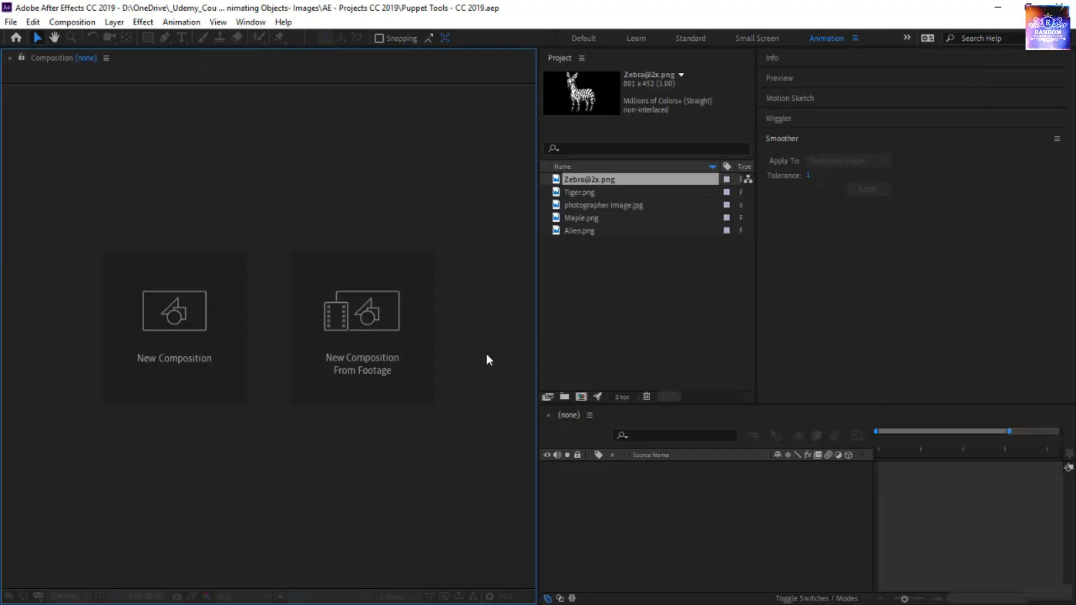
{"action": "left_click", "coordinate": [537, 329]}
{"action": "left_click_drag", "start_coordinate": [537, 329], "coordinate": [474, 328]}
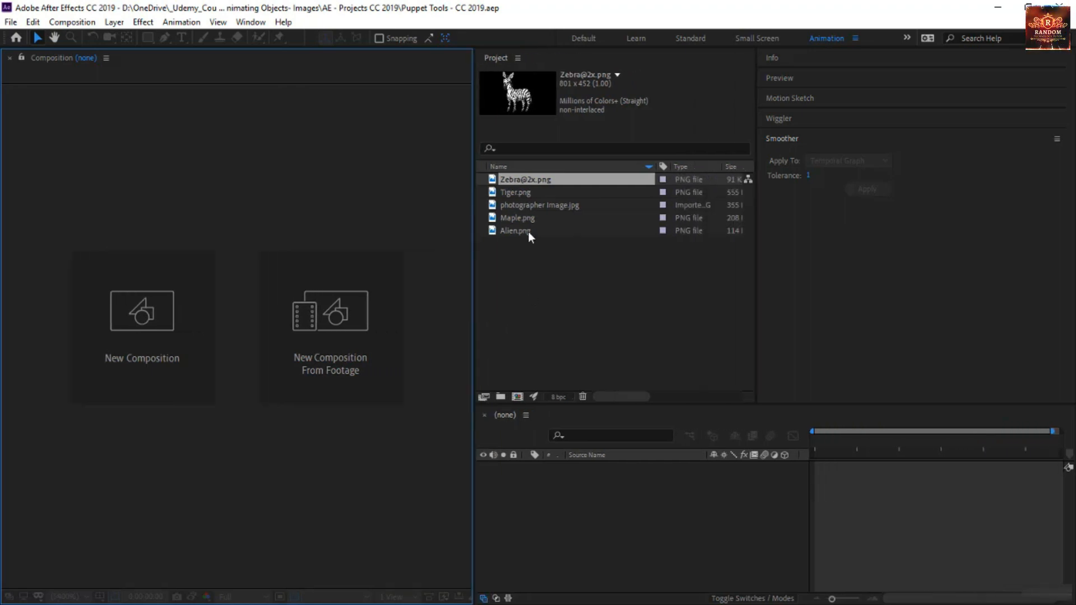
Preview the Tiger.png and Alien.png footage against the transparency grid and close the footage viewer
{"action": "left_click", "coordinate": [515, 190]}
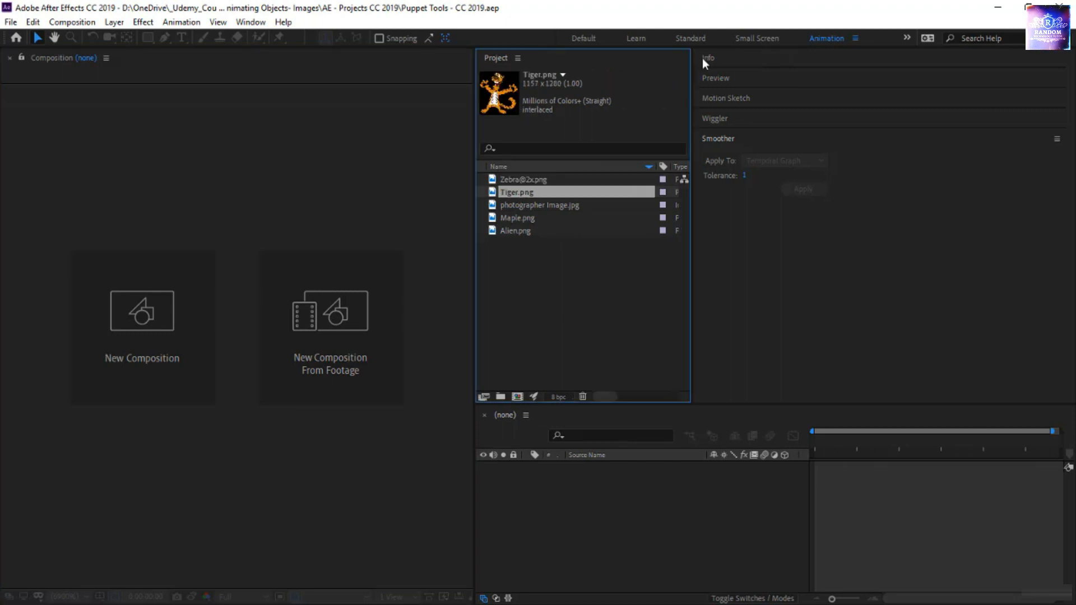
{"action": "double_click", "coordinate": [491, 194]}
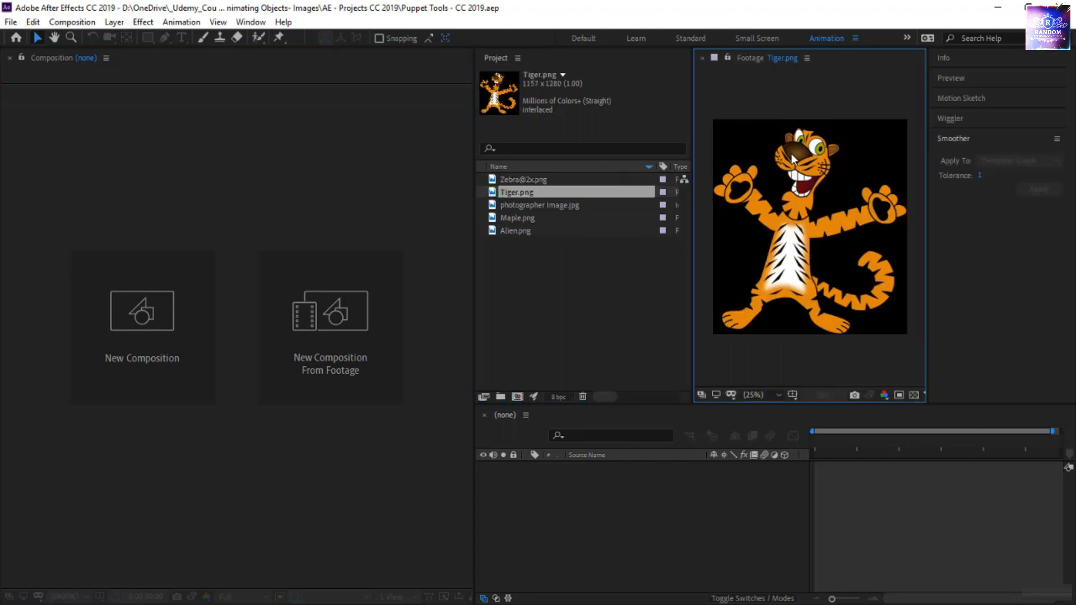
{"action": "left_click", "coordinate": [913, 396]}
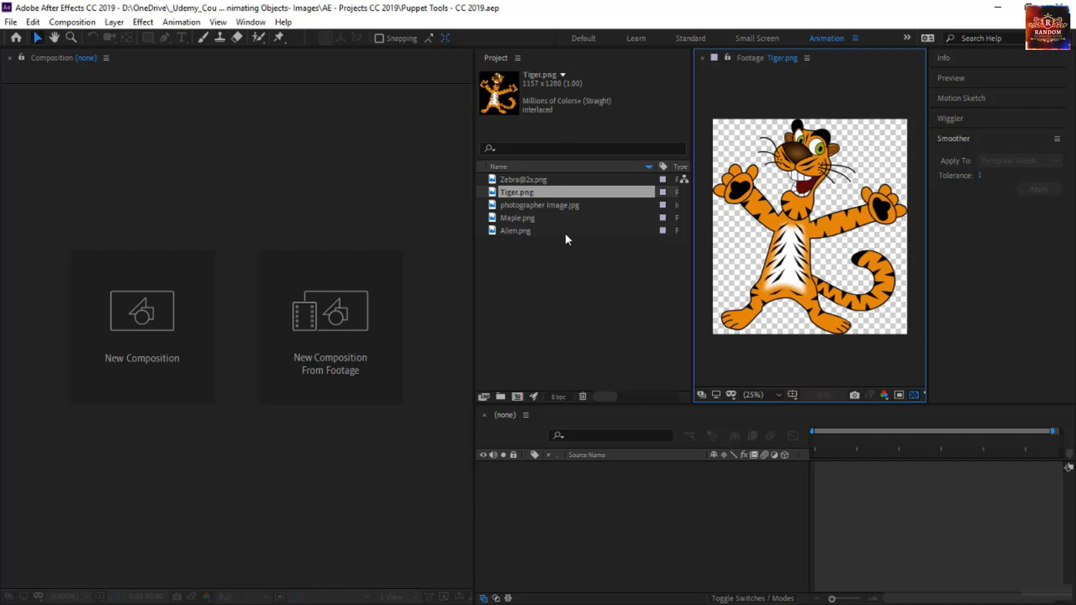
{"action": "double_click", "coordinate": [538, 232]}
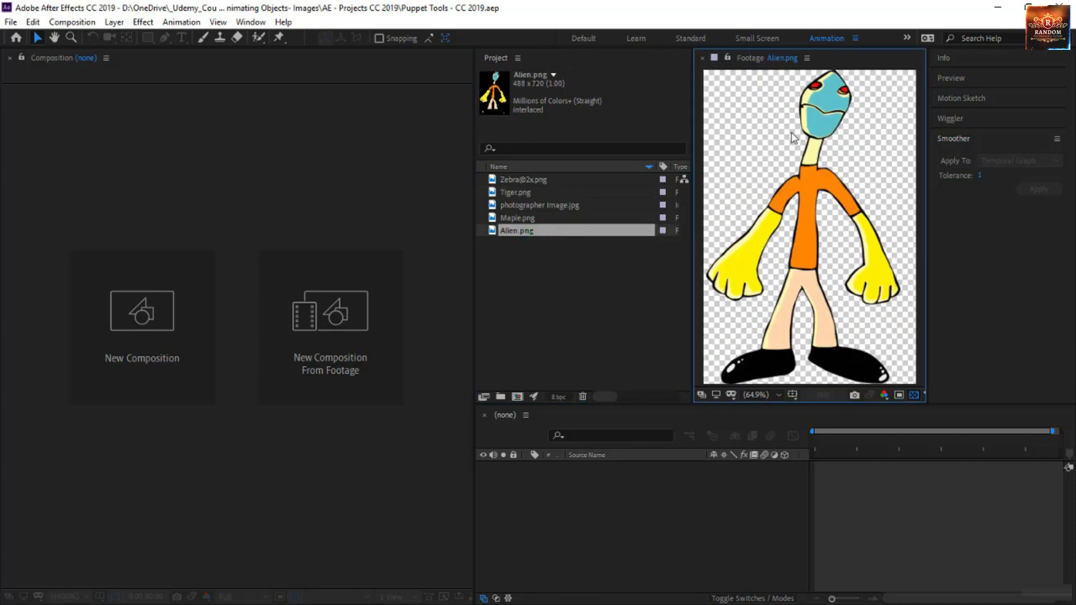
{"action": "left_click", "coordinate": [703, 58]}
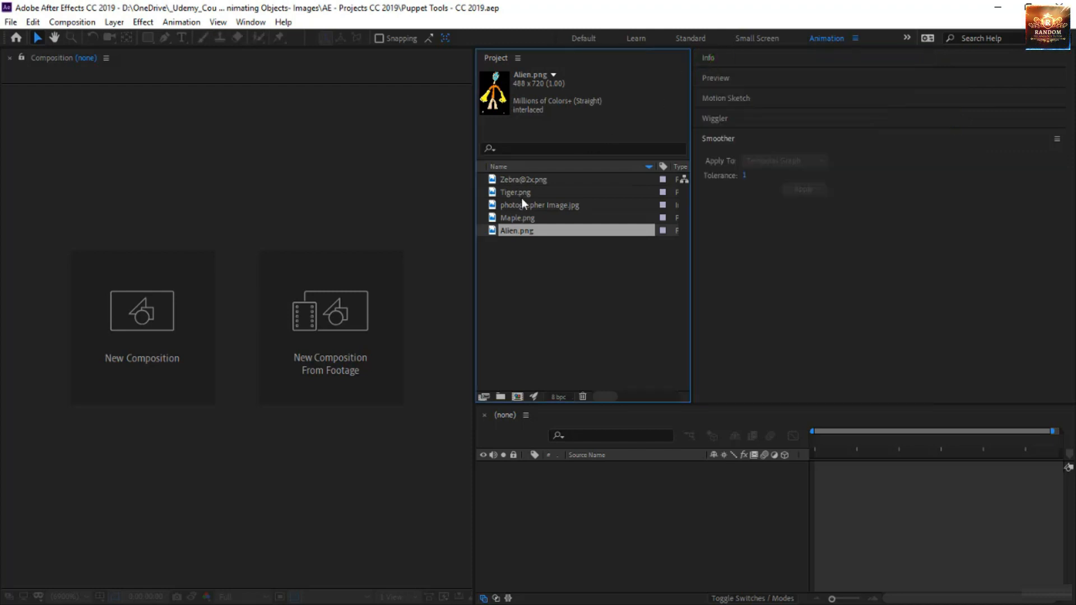
Create a new composition from Tiger.png and enlarge the Timeline panel's height
{"action": "left_click", "coordinate": [528, 191]}
{"action": "left_click_drag", "start_coordinate": [532, 195], "coordinate": [518, 398]}
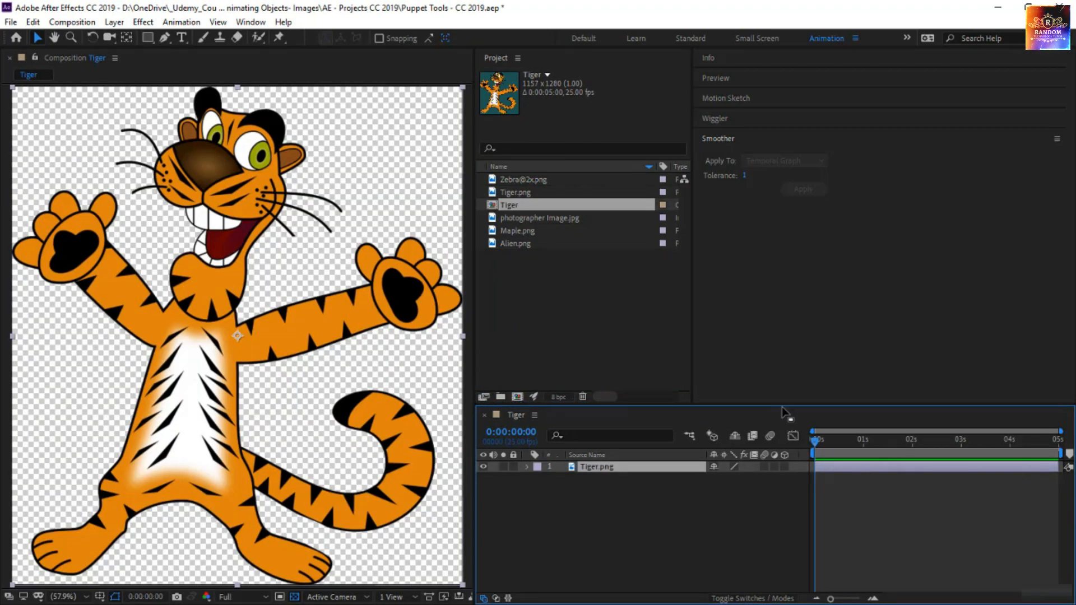
{"action": "left_click_drag", "start_coordinate": [782, 404], "coordinate": [780, 294]}
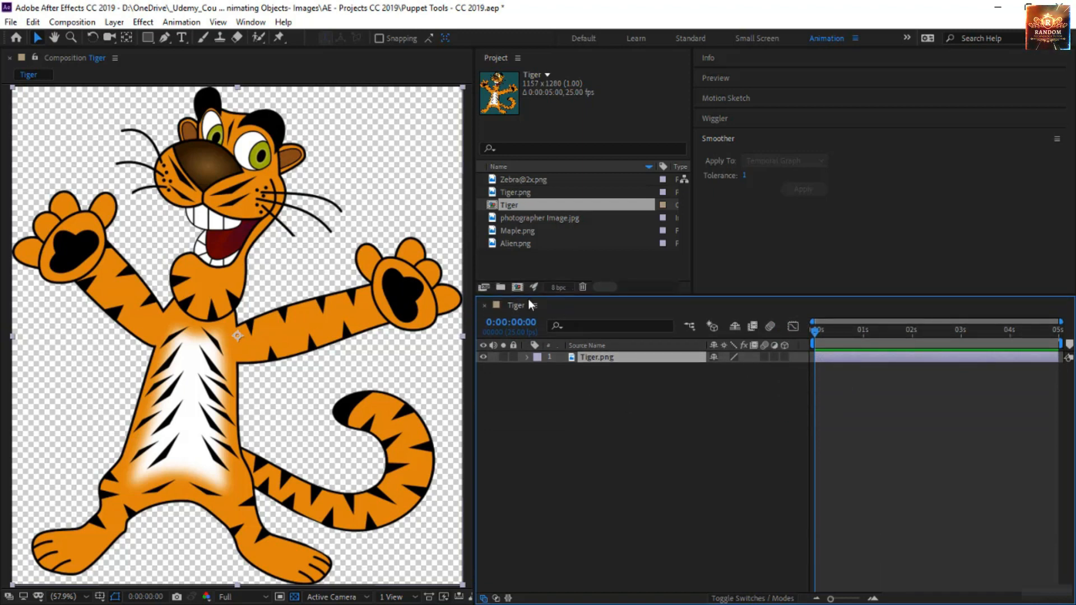
Check the duration in the Tiger composition's settings
{"action": "right_click", "coordinate": [514, 307]}
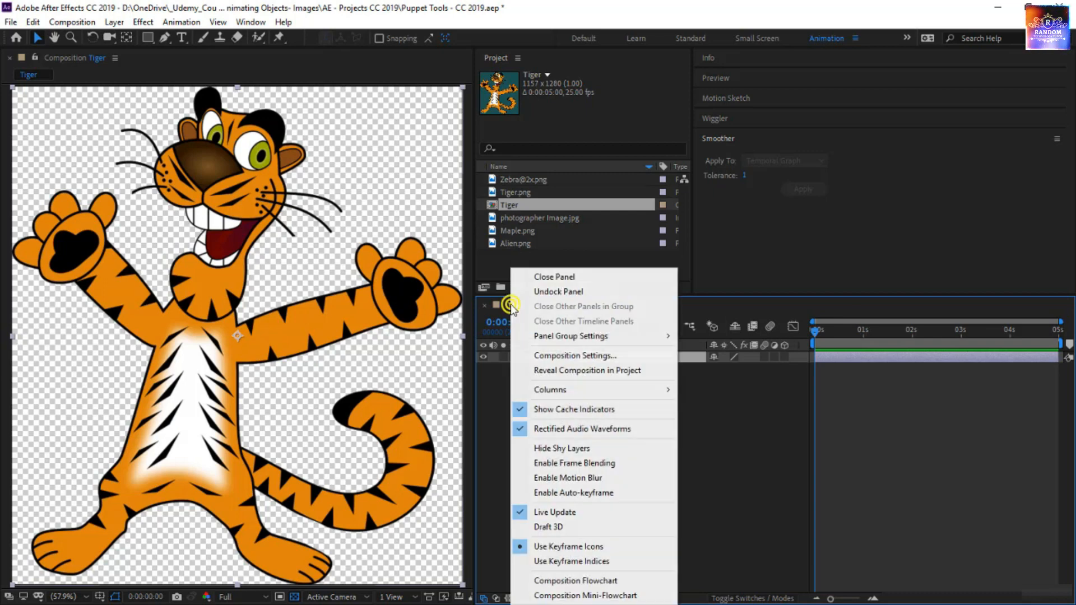
{"action": "left_click", "coordinate": [607, 357]}
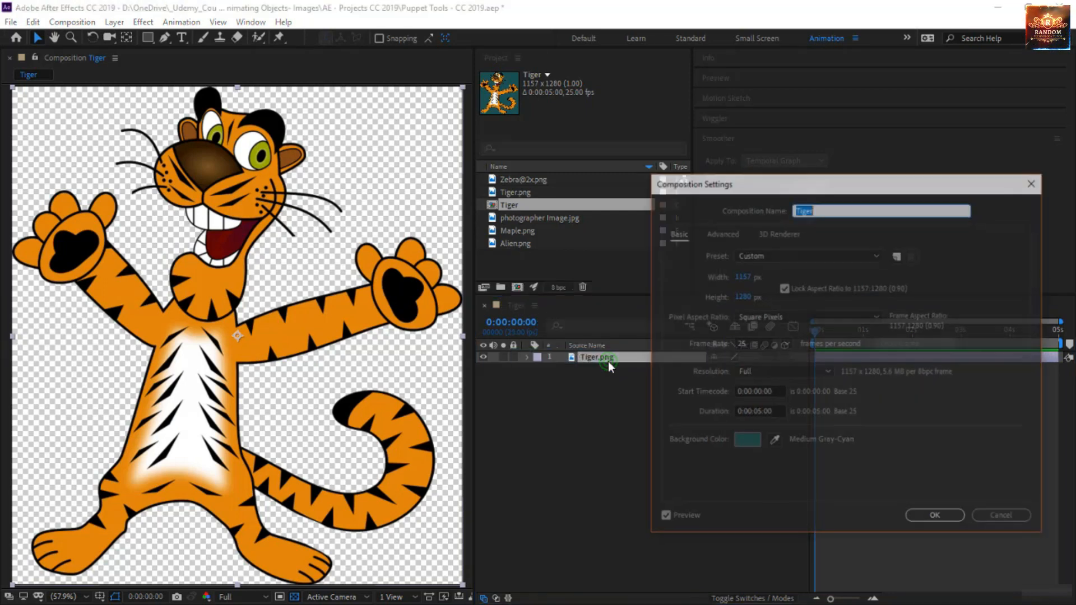
{"action": "left_click", "coordinate": [783, 414]}
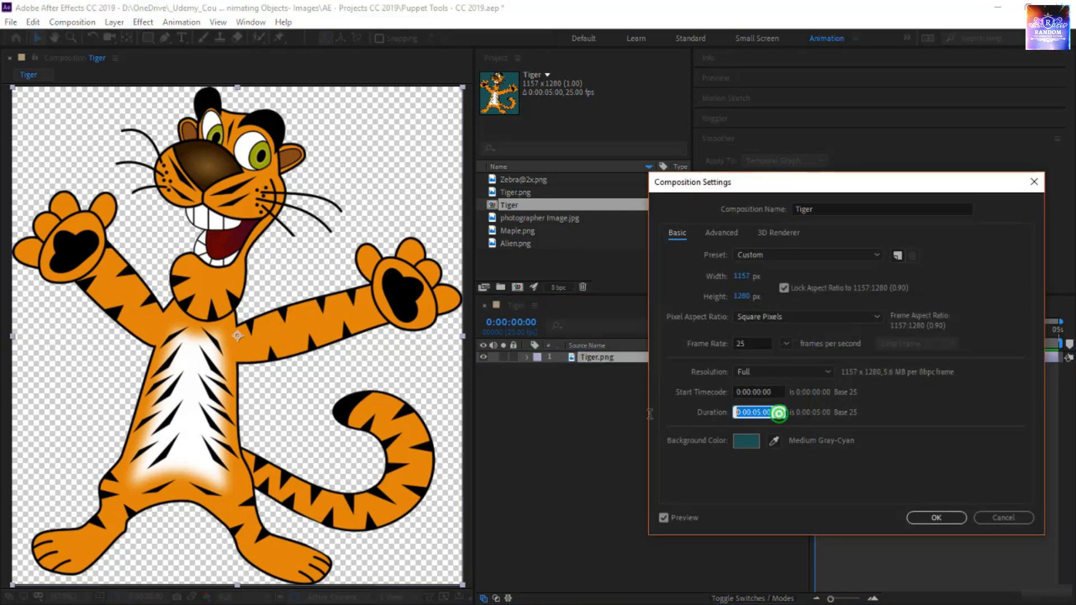
{"action": "left_click", "coordinate": [935, 518]}
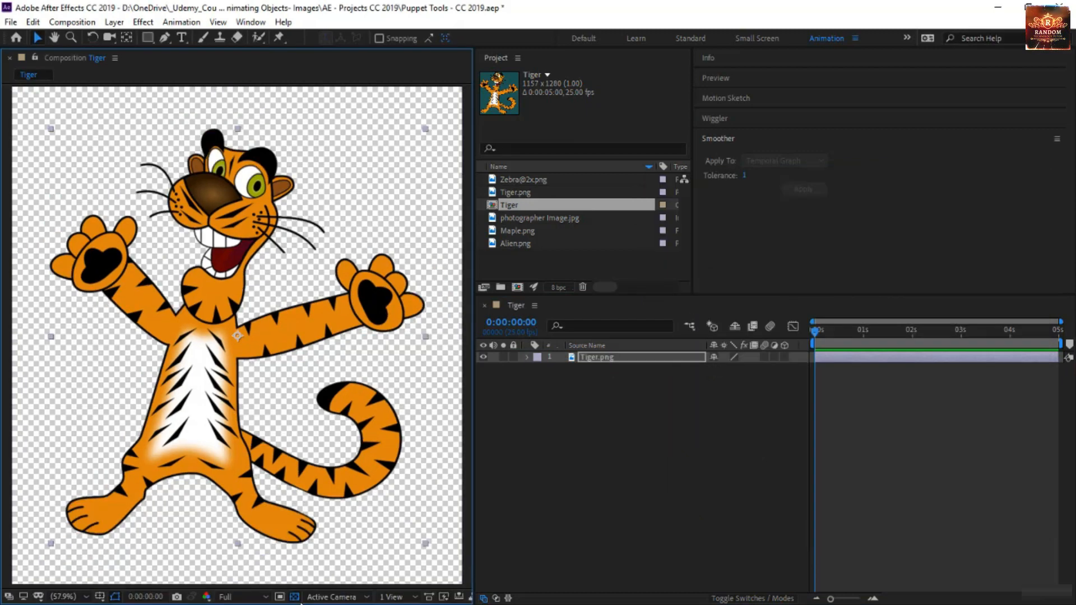
Compare the tiger with and without the transparency grid and inspect its Red and Alpha channels
{"action": "left_click", "coordinate": [294, 597]}
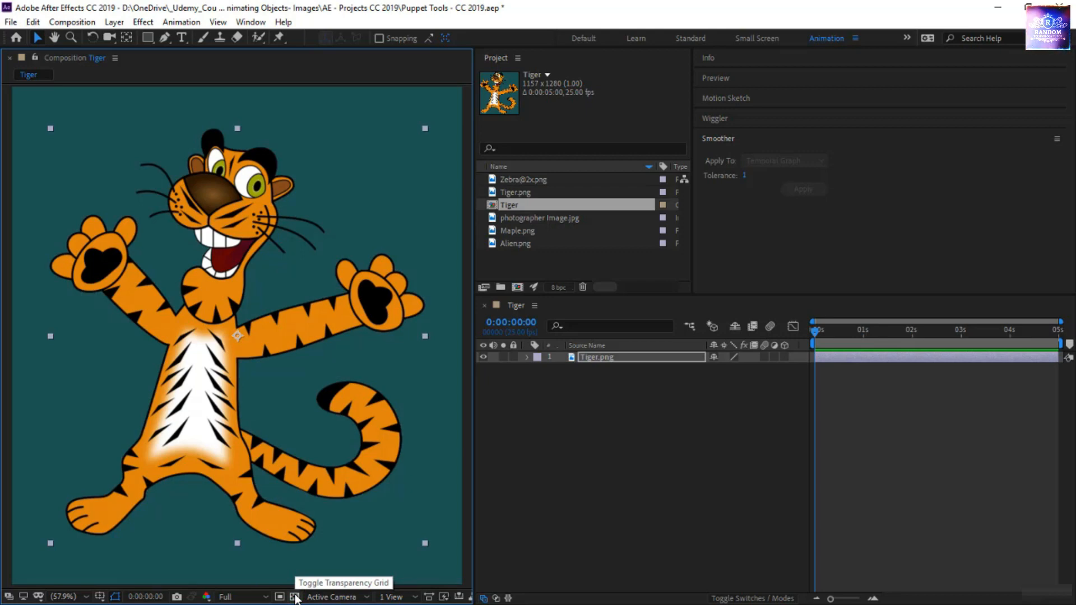
{"action": "left_click", "coordinate": [295, 596]}
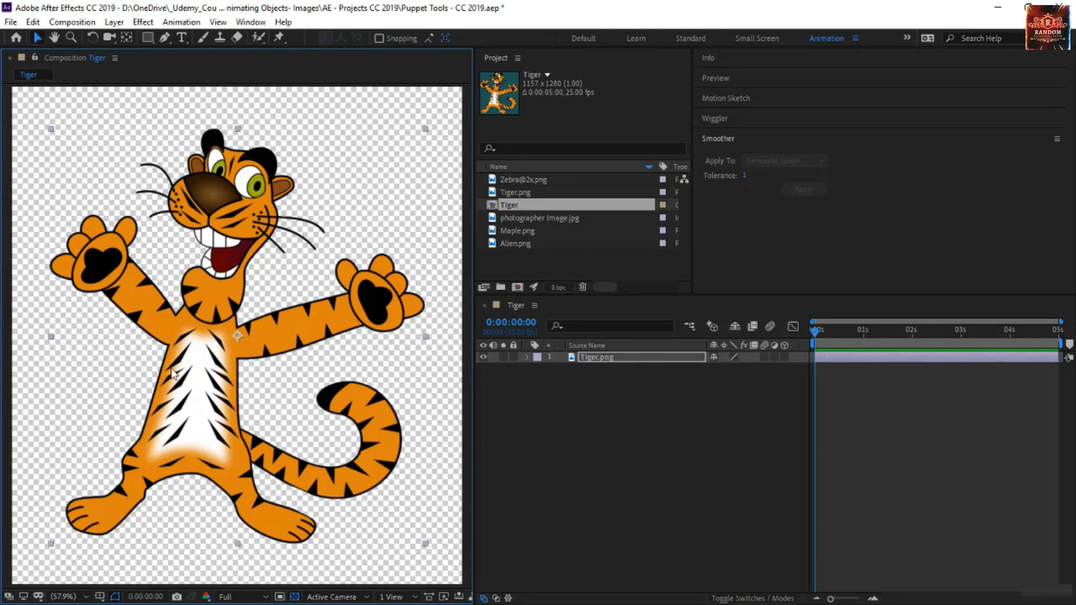
{"action": "left_click", "coordinate": [208, 599]}
{"action": "left_click", "coordinate": [259, 447]}
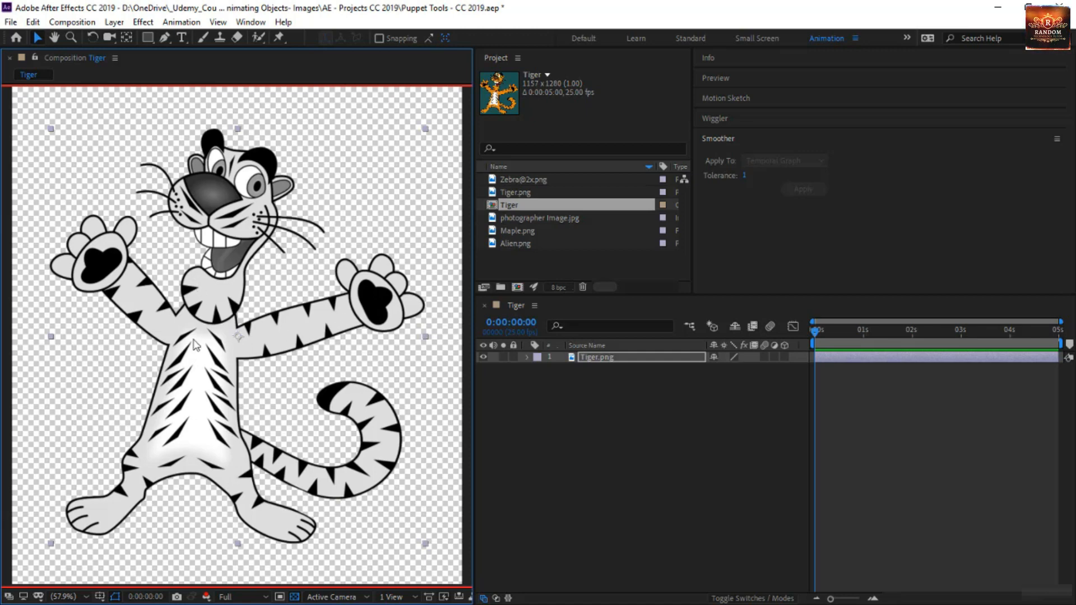
{"action": "left_click", "coordinate": [207, 597]}
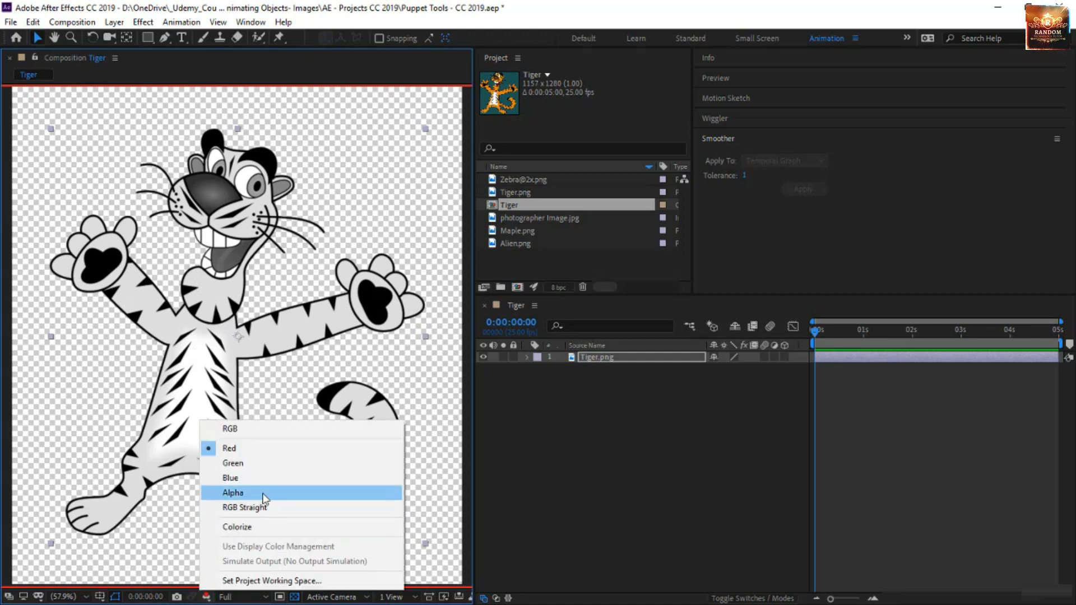
{"action": "left_click", "coordinate": [264, 496]}
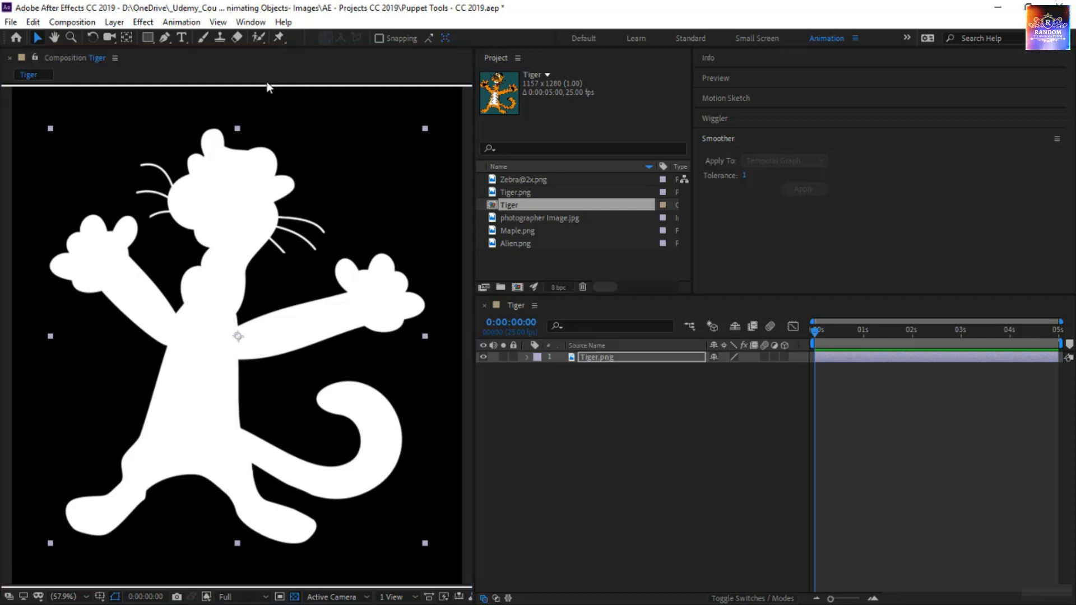
{"action": "left_click", "coordinate": [279, 39]}
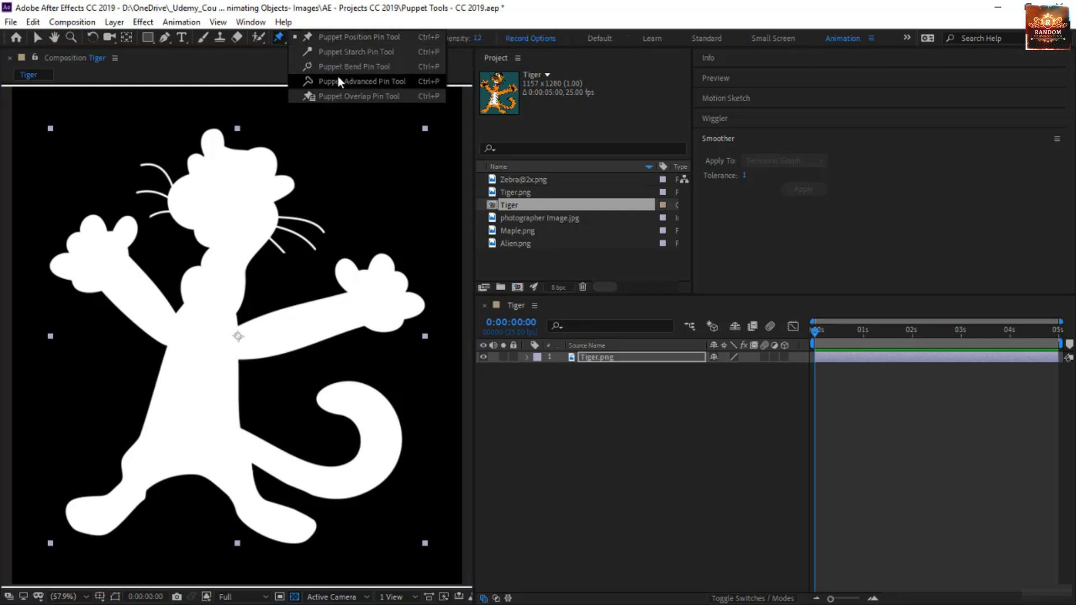
{"action": "left_click", "coordinate": [38, 36]}
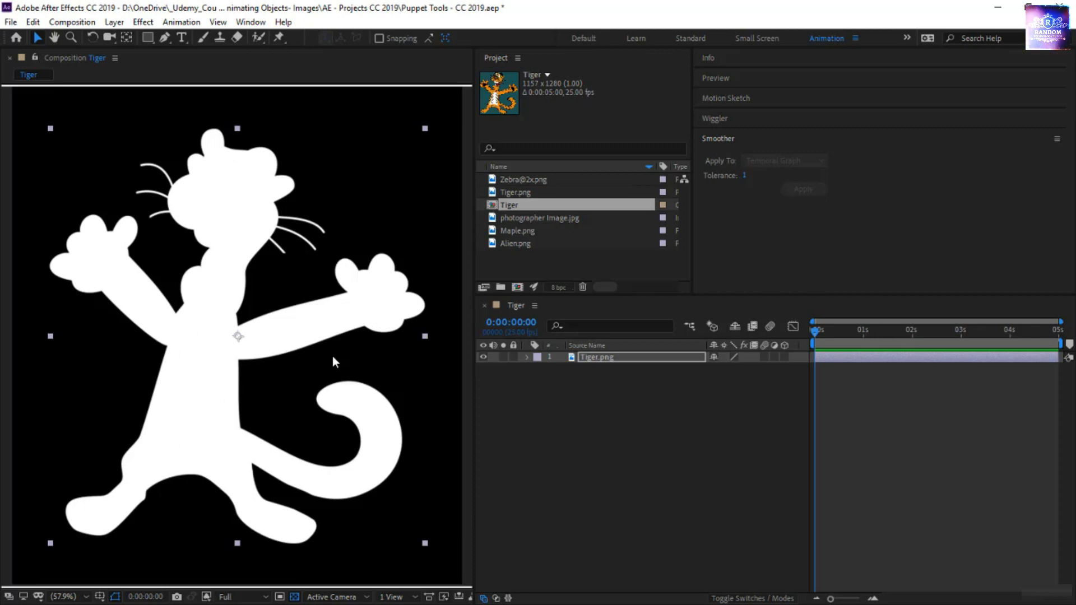
Return the composition view to the RGB channels and narrow the Composition panel slightly
{"action": "left_click", "coordinate": [207, 597]}
{"action": "left_click", "coordinate": [241, 430]}
{"action": "left_click_drag", "start_coordinate": [474, 392], "coordinate": [449, 392]}
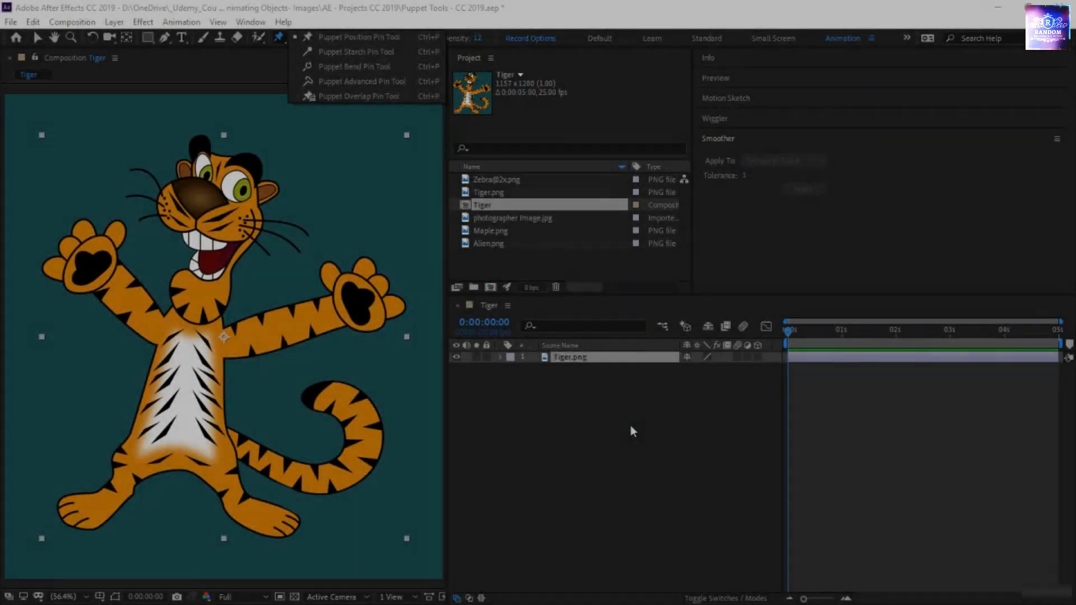
Add a Puppet Position pin at the tip of the tiger's tail and switch the mesh display off and back on
{"action": "left_click", "coordinate": [542, 468]}
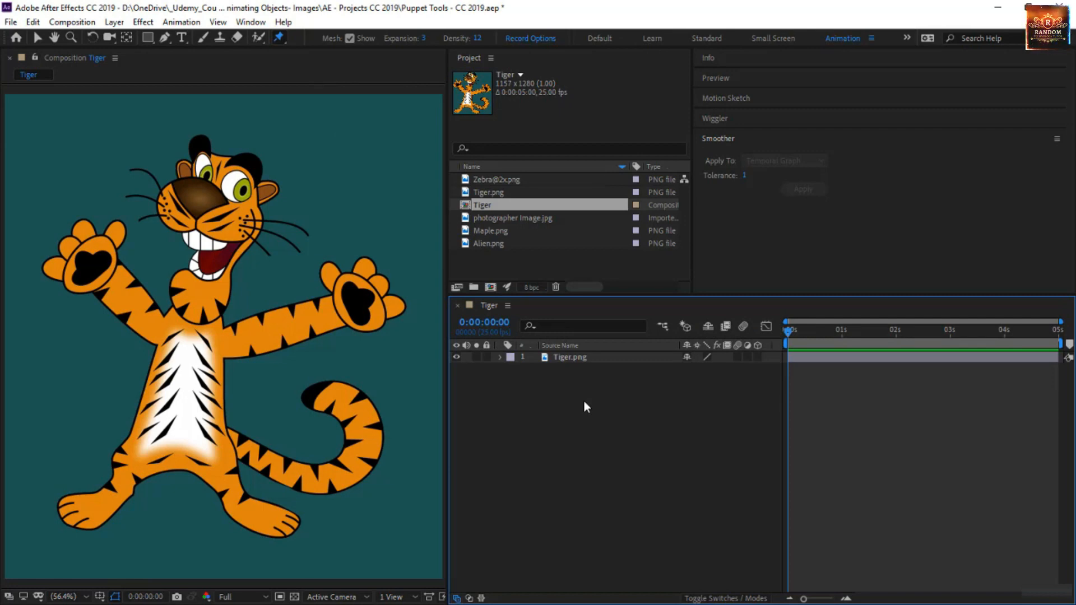
{"action": "left_click", "coordinate": [278, 38]}
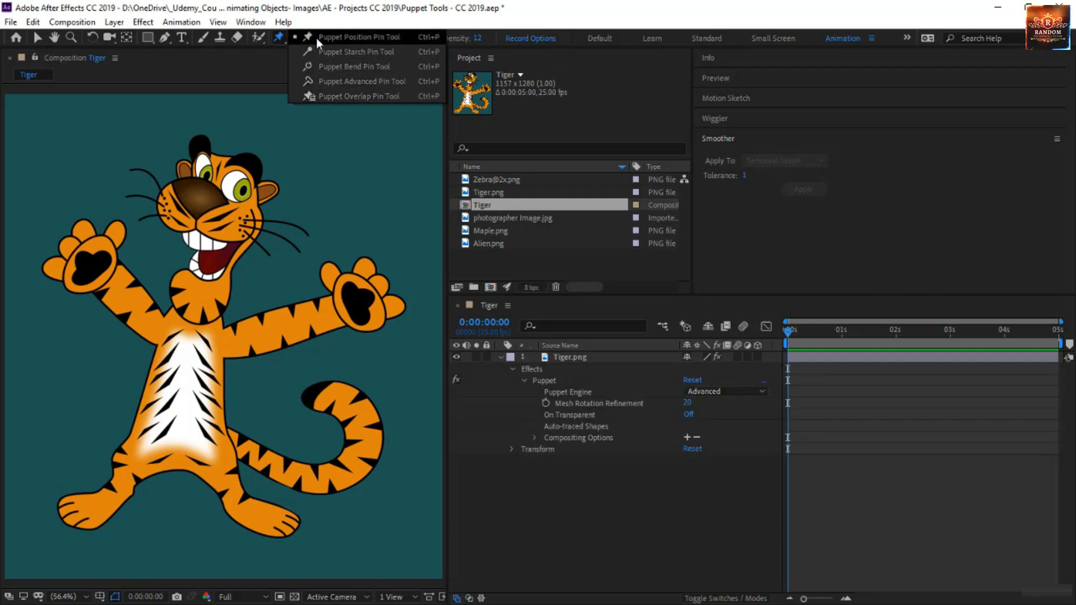
{"action": "left_click", "coordinate": [316, 38]}
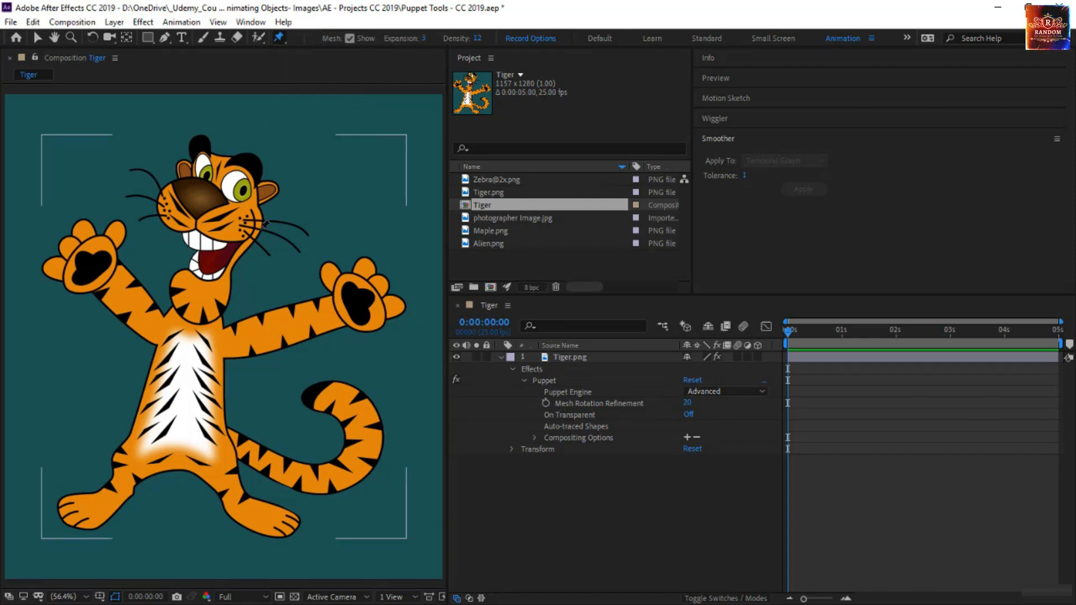
{"action": "left_click", "coordinate": [583, 356]}
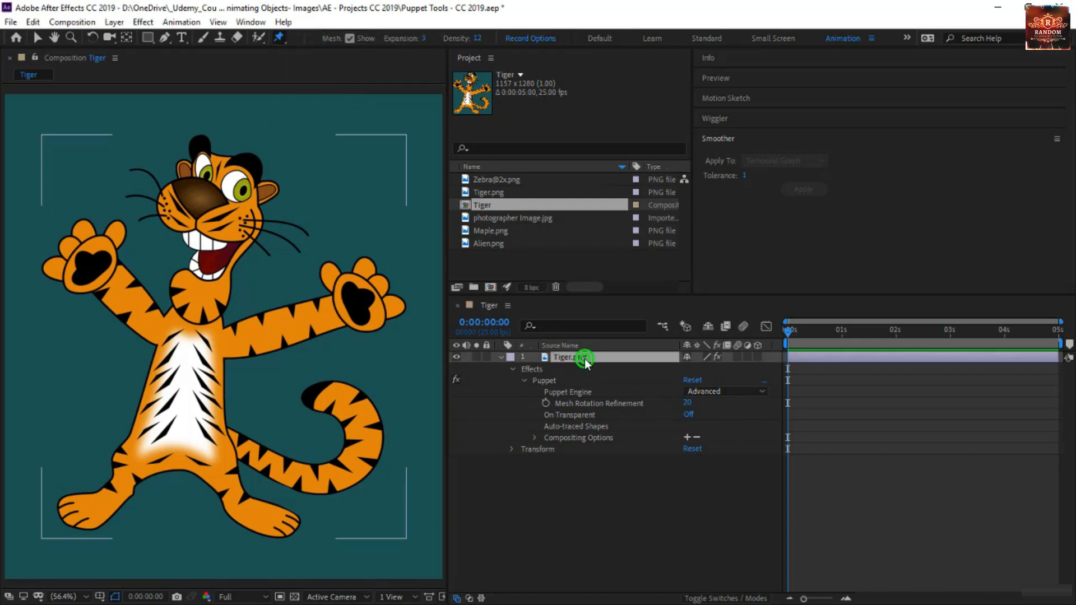
{"action": "left_click", "coordinate": [556, 370]}
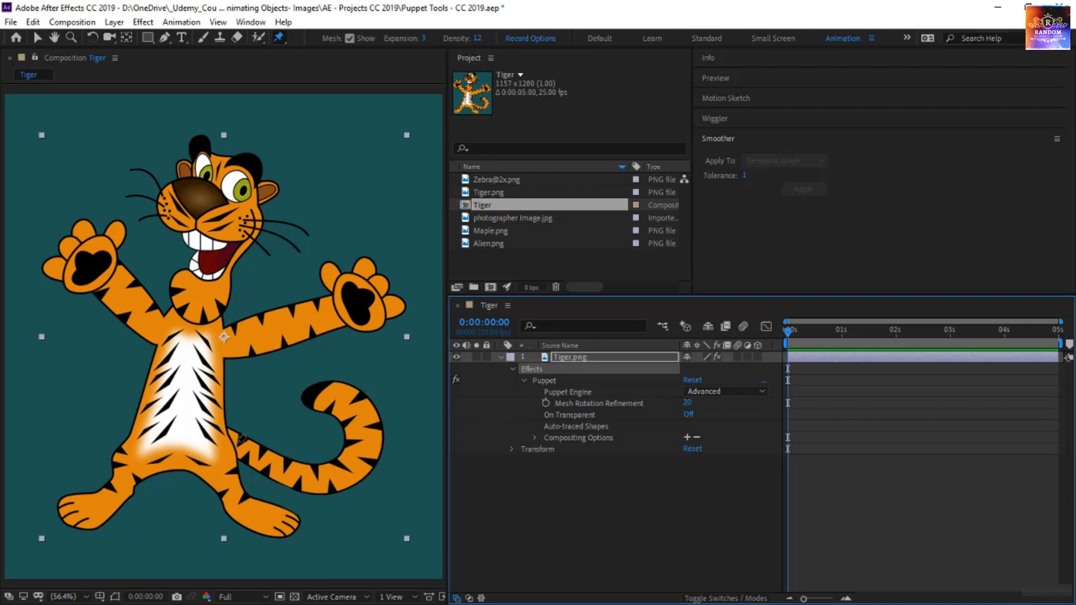
{"action": "left_click", "coordinate": [310, 395]}
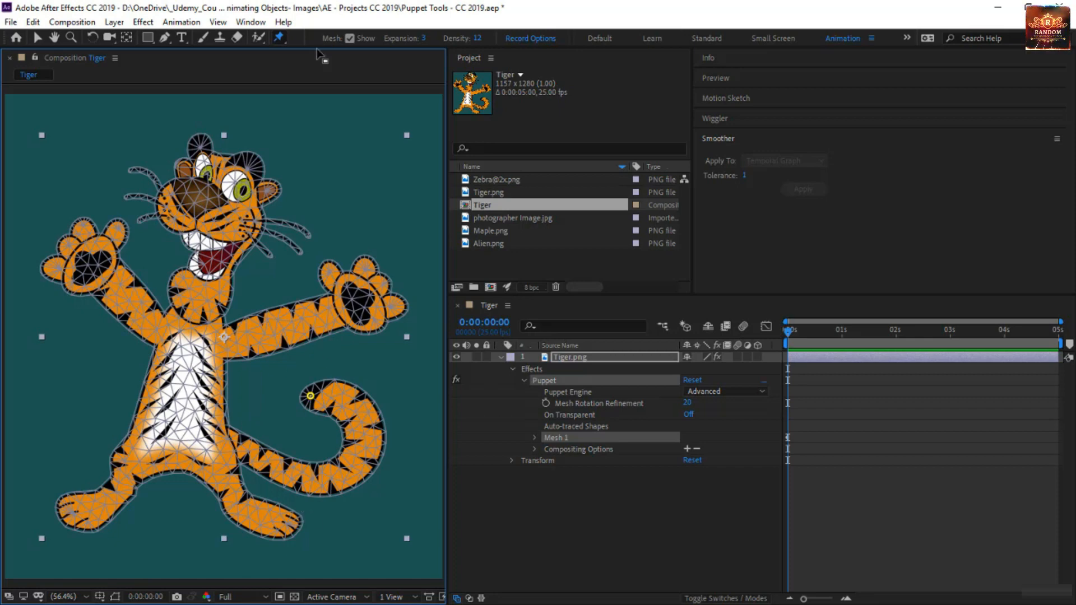
{"action": "left_click", "coordinate": [349, 39]}
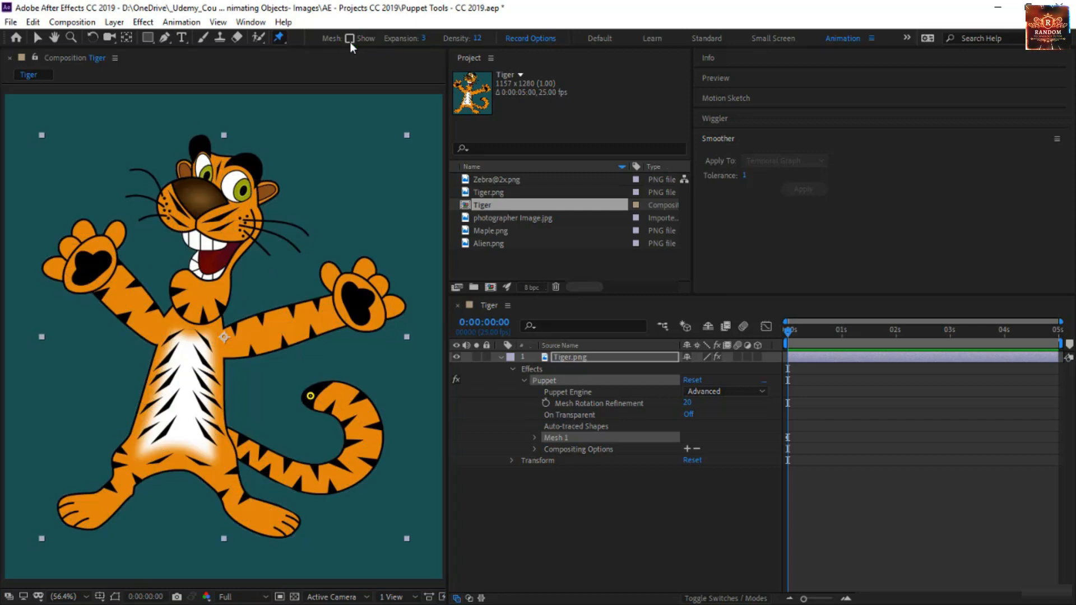
{"action": "left_click", "coordinate": [349, 38]}
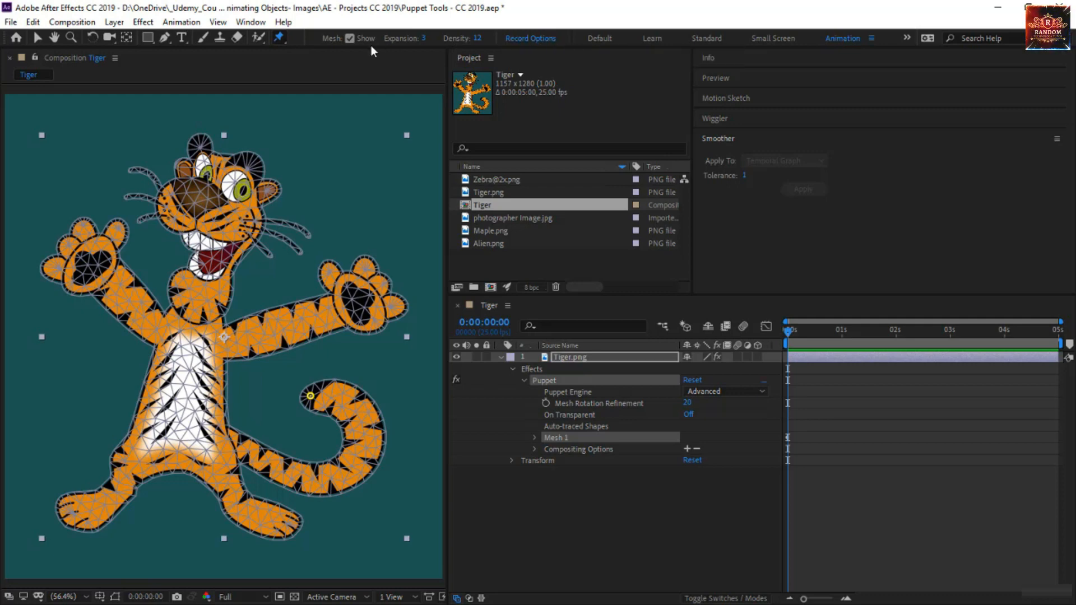
Test moving the whole tiger with the single tail-tip Position pin and return it to its original place
{"action": "left_click", "coordinate": [284, 39]}
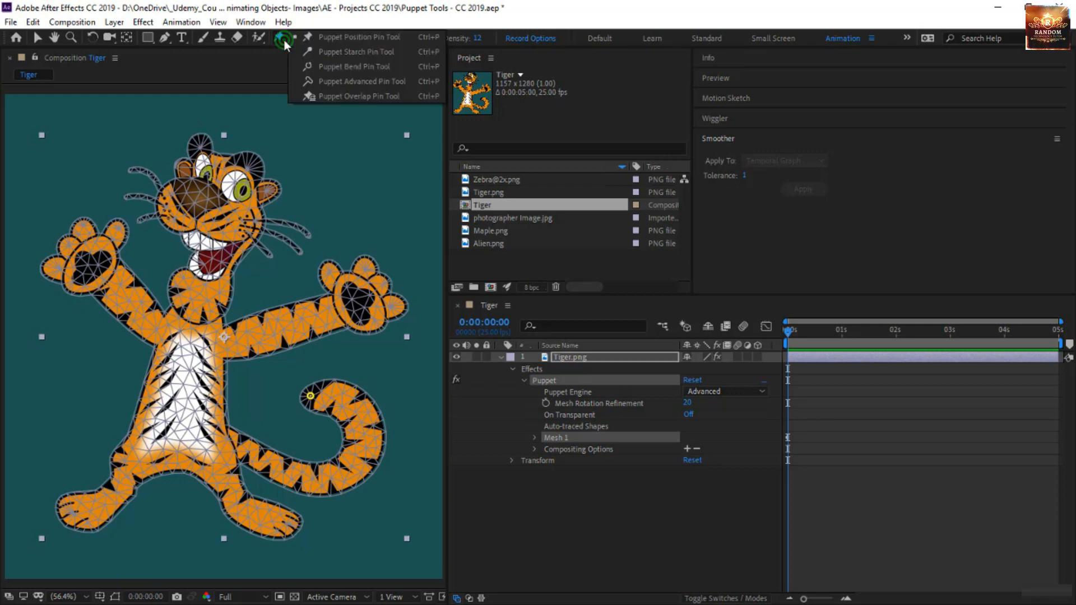
{"action": "left_click", "coordinate": [325, 37]}
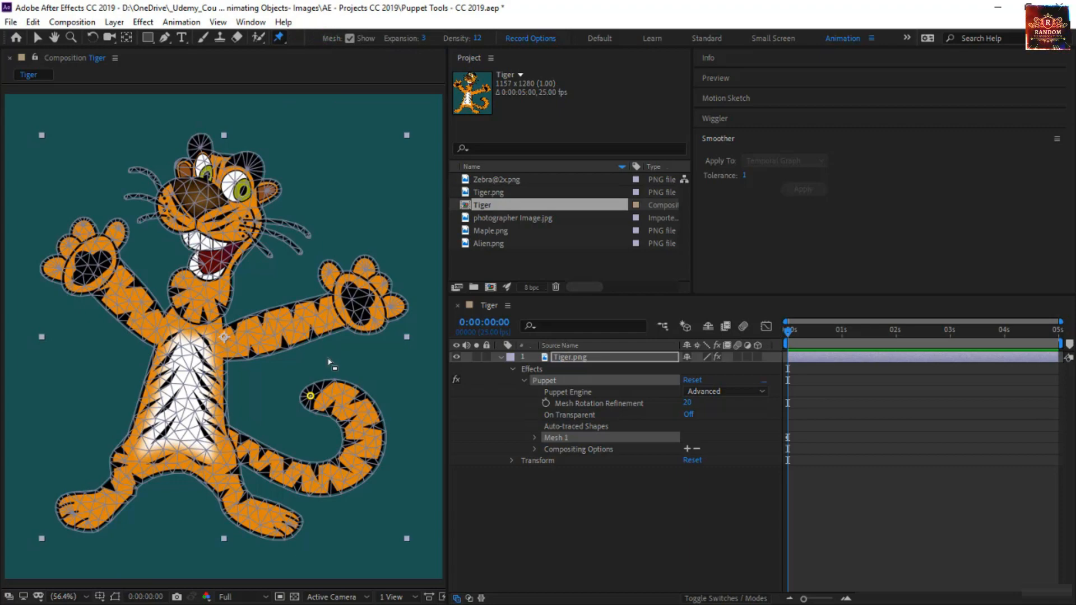
{"action": "left_click", "coordinate": [310, 395]}
{"action": "mouse_move", "coordinate": [315, 367]}
{"action": "left_mouse_down"}
{"action": "mouse_move", "coordinate": [317, 322]}
{"action": "mouse_move", "coordinate": [254, 279]}
{"action": "mouse_move", "coordinate": [211, 311]}
{"action": "mouse_move", "coordinate": [230, 355]}
{"action": "mouse_move", "coordinate": [294, 370]}
{"action": "mouse_move", "coordinate": [314, 358]}
{"action": "mouse_move", "coordinate": [327, 363]}
{"action": "mouse_move", "coordinate": [326, 381]}
{"action": "left_mouse_up"}
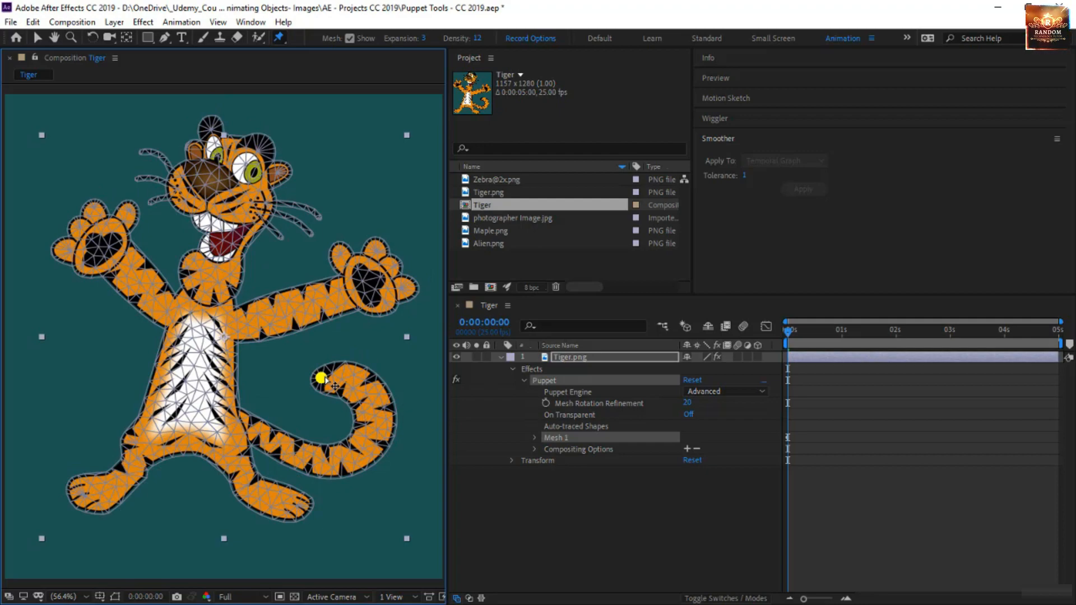
{"action": "mouse_move", "coordinate": [325, 377]}
{"action": "left_mouse_down"}
{"action": "mouse_move", "coordinate": [325, 412]}
{"action": "mouse_move", "coordinate": [295, 344]}
{"action": "mouse_move", "coordinate": [228, 336]}
{"action": "mouse_move", "coordinate": [295, 391]}
{"action": "mouse_move", "coordinate": [310, 367]}
{"action": "mouse_move", "coordinate": [323, 394]}
{"action": "left_mouse_up"}
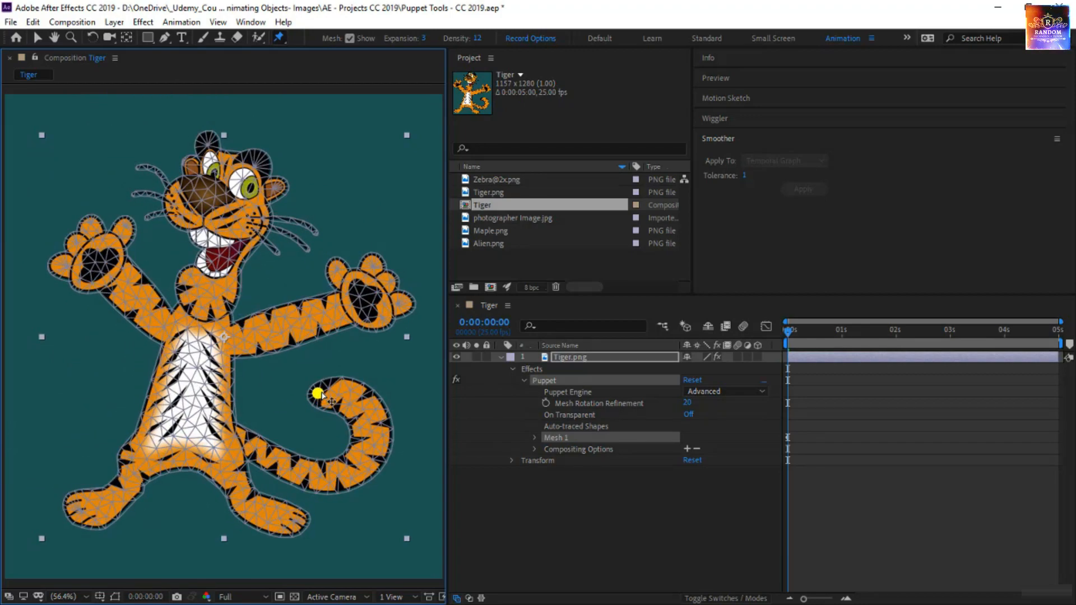
{"action": "left_click_drag", "start_coordinate": [323, 396], "coordinate": [323, 396]}
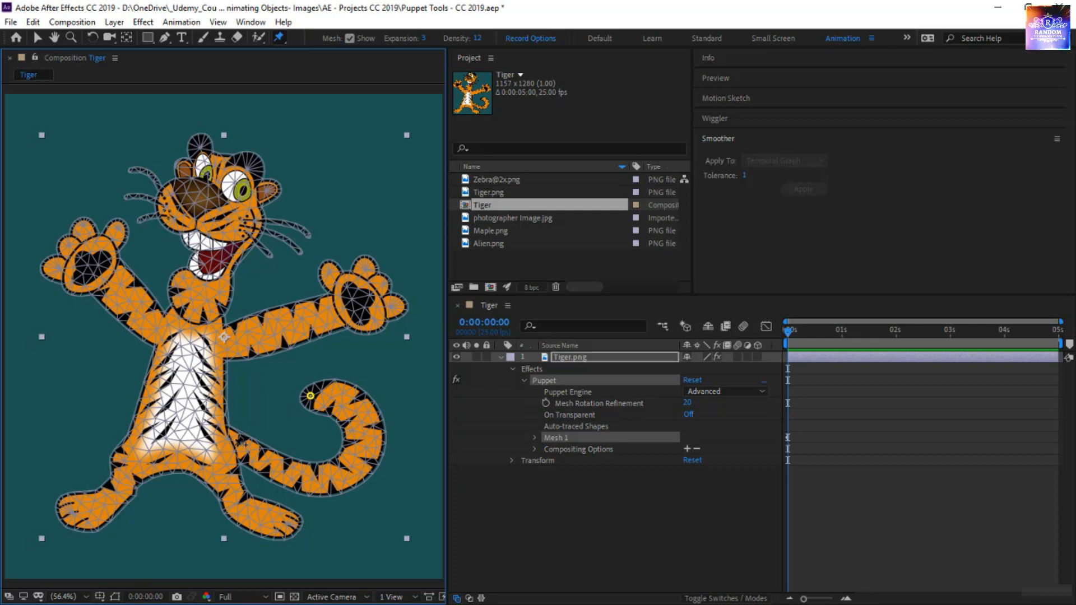
Add a Position pin at the base of the tail and test its effect by moving the tail-tip pin and restoring it
{"action": "left_click", "coordinate": [234, 446]}
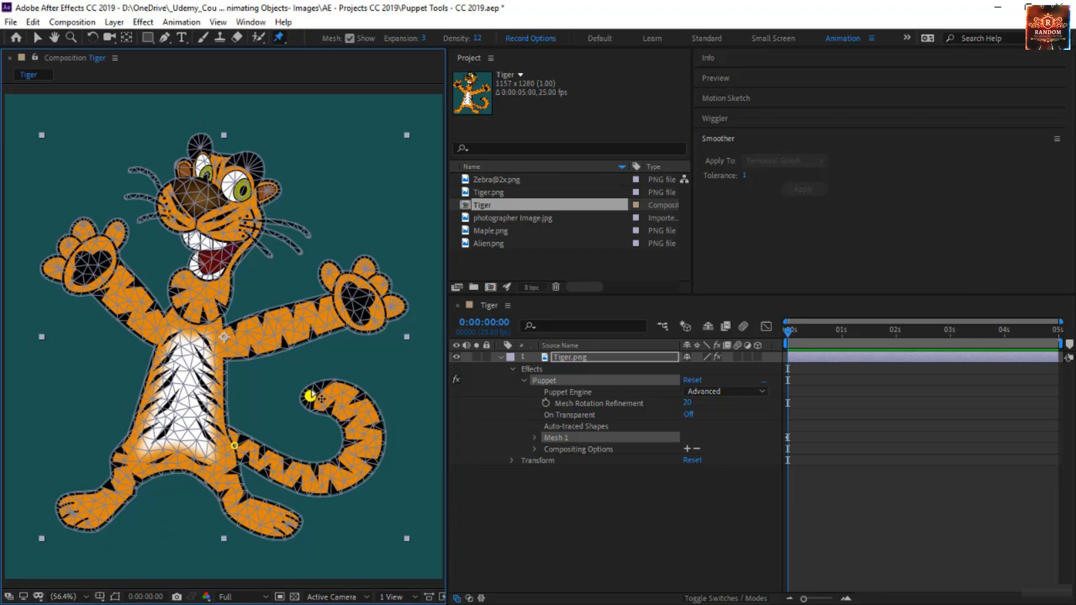
{"action": "left_click_drag", "start_coordinate": [310, 396], "coordinate": [265, 310]}
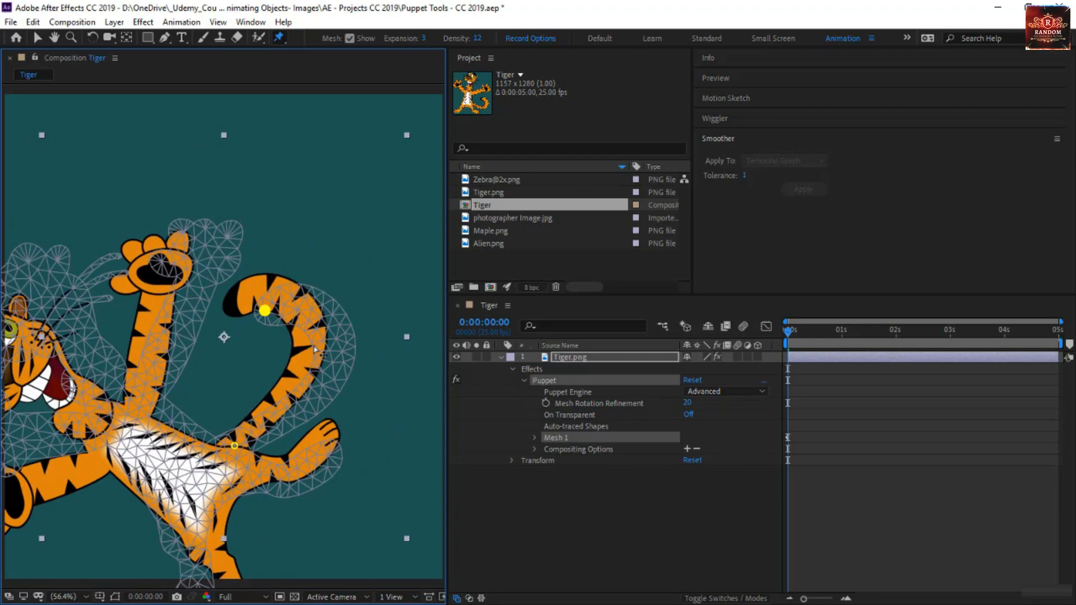
{"action": "left_click_drag", "start_coordinate": [316, 350], "coordinate": [310, 396]}
{"action": "left_click", "coordinate": [271, 432]}
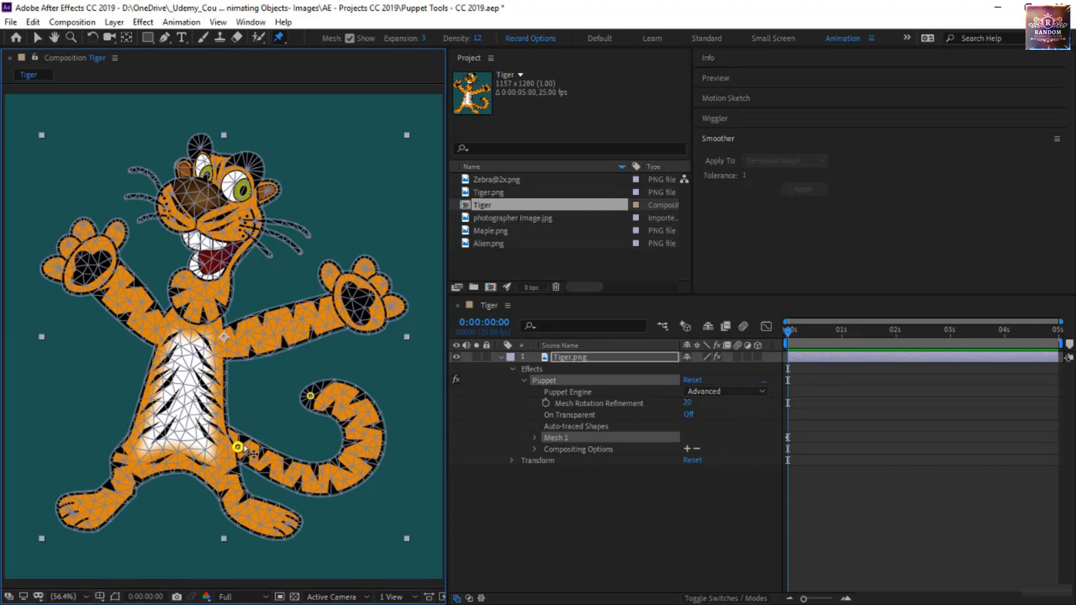
{"action": "mouse_move", "coordinate": [237, 449]}
{"action": "left_mouse_down"}
{"action": "mouse_move", "coordinate": [247, 387]}
{"action": "mouse_move", "coordinate": [281, 361]}
{"action": "mouse_move", "coordinate": [238, 378]}
{"action": "mouse_move", "coordinate": [238, 420]}
{"action": "mouse_move", "coordinate": [287, 453]}
{"action": "mouse_move", "coordinate": [250, 428]}
{"action": "mouse_move", "coordinate": [269, 407]}
{"action": "mouse_move", "coordinate": [264, 443]}
{"action": "mouse_move", "coordinate": [283, 443]}
{"action": "mouse_move", "coordinate": [290, 375]}
{"action": "mouse_move", "coordinate": [296, 437]}
{"action": "mouse_move", "coordinate": [238, 447]}
{"action": "left_mouse_up"}
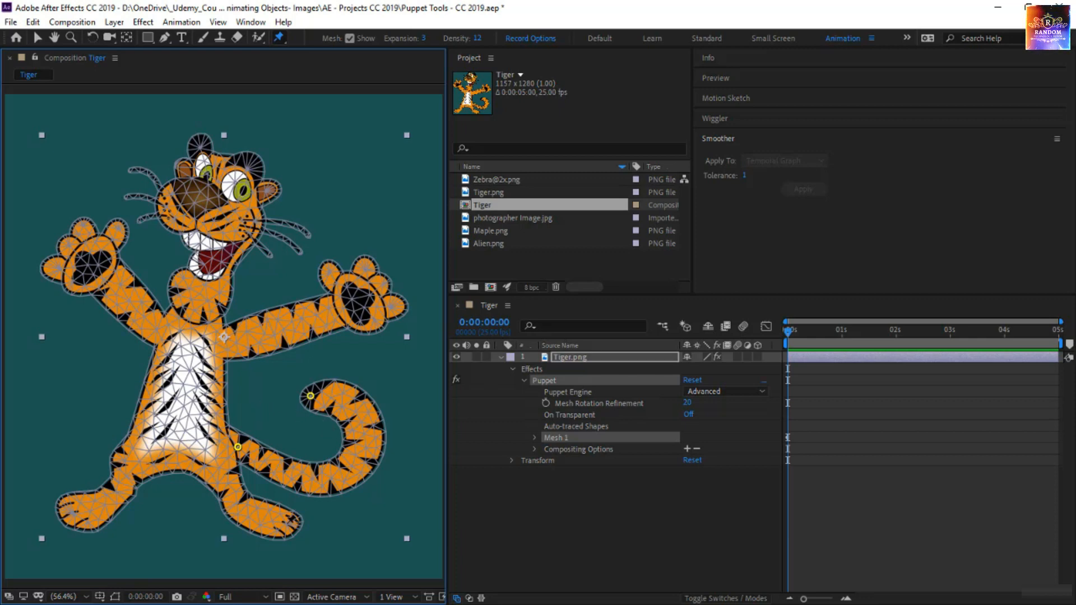
Add a Position pin on each of the tiger's feet and test the tail-tip pin again
{"action": "left_click", "coordinate": [286, 523]}
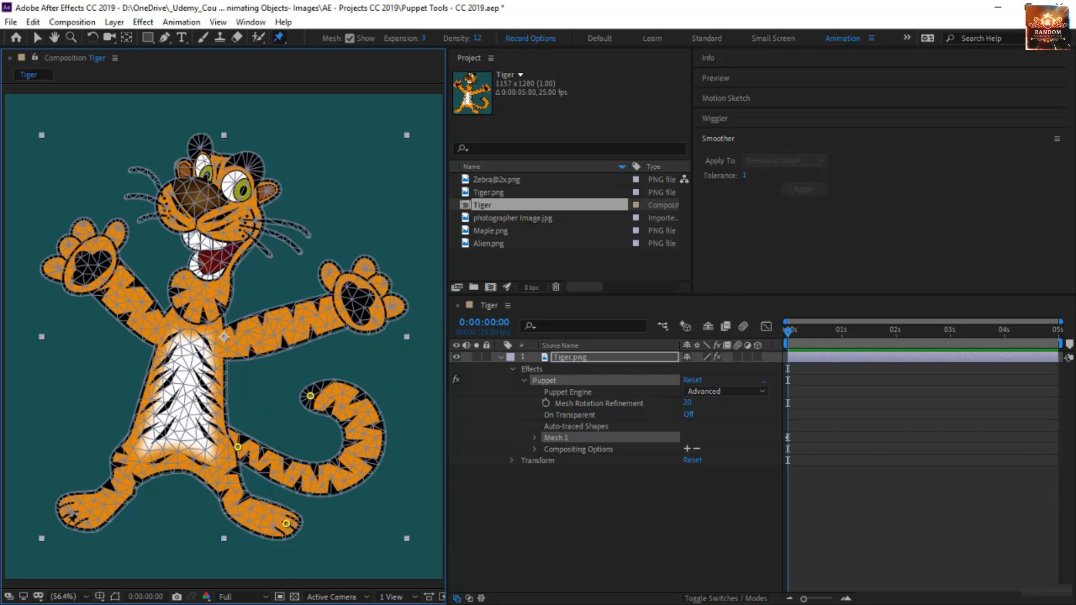
{"action": "left_click", "coordinate": [79, 516]}
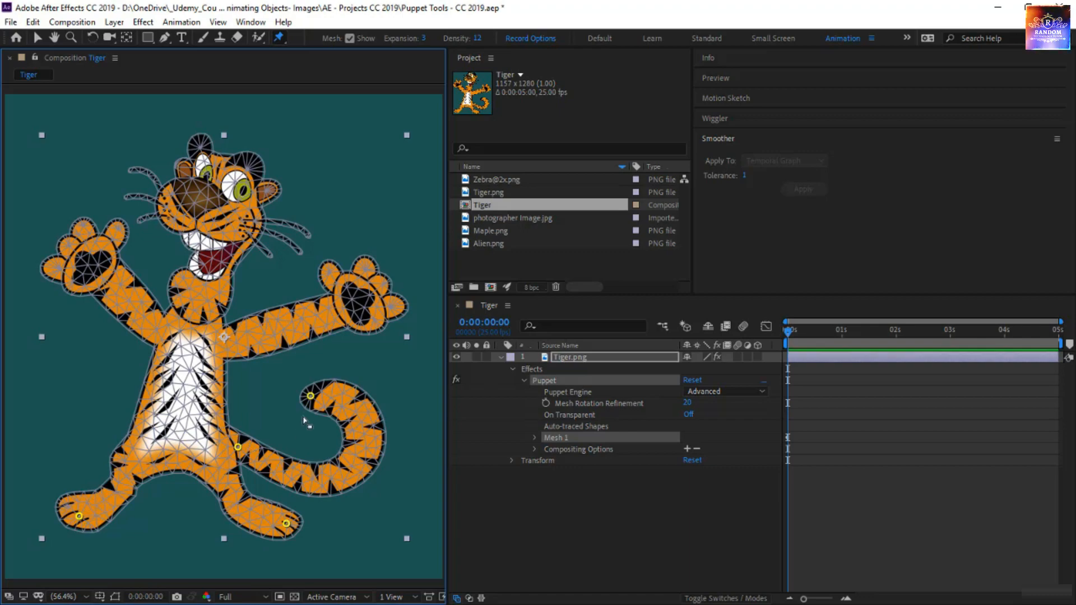
{"action": "mouse_move", "coordinate": [319, 404]}
{"action": "left_mouse_down"}
{"action": "mouse_move", "coordinate": [313, 397]}
{"action": "mouse_move", "coordinate": [383, 380]}
{"action": "mouse_move", "coordinate": [319, 365]}
{"action": "mouse_move", "coordinate": [255, 377]}
{"action": "mouse_move", "coordinate": [206, 358]}
{"action": "mouse_move", "coordinate": [277, 355]}
{"action": "mouse_move", "coordinate": [319, 389]}
{"action": "mouse_move", "coordinate": [231, 377]}
{"action": "mouse_move", "coordinate": [240, 366]}
{"action": "mouse_move", "coordinate": [307, 399]}
{"action": "left_mouse_up"}
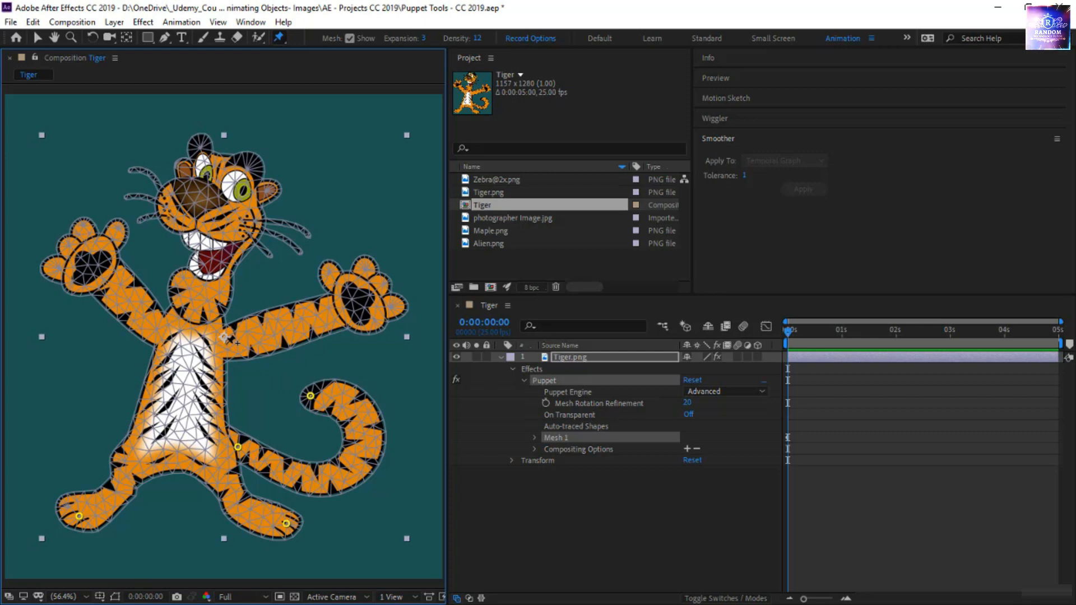
Add Position pins at both shoulders, the base of the neck and both hips
{"action": "left_click", "coordinate": [226, 343]}
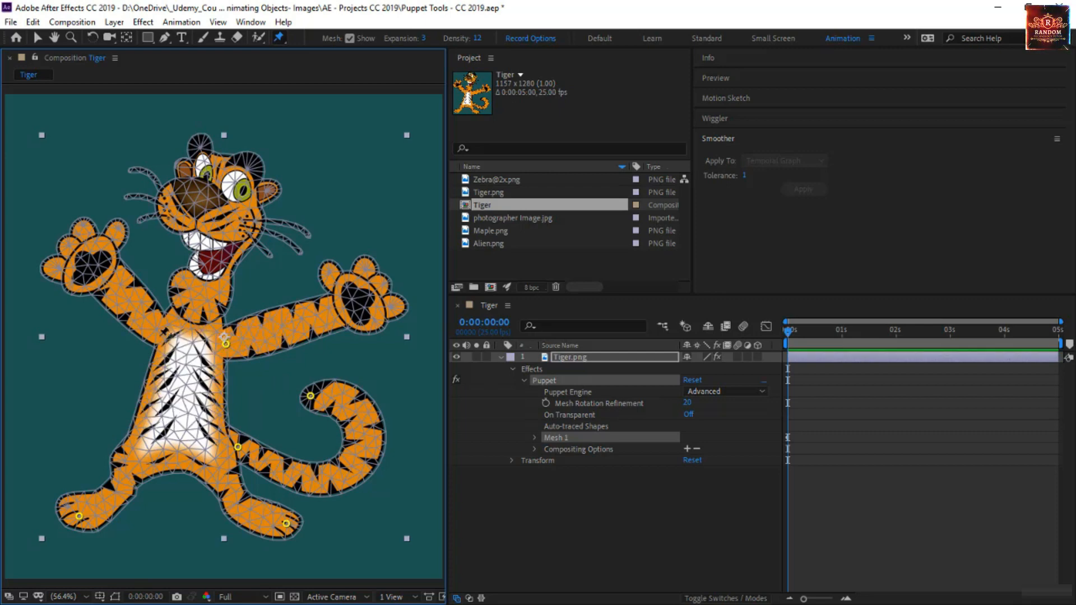
{"action": "left_click", "coordinate": [159, 335]}
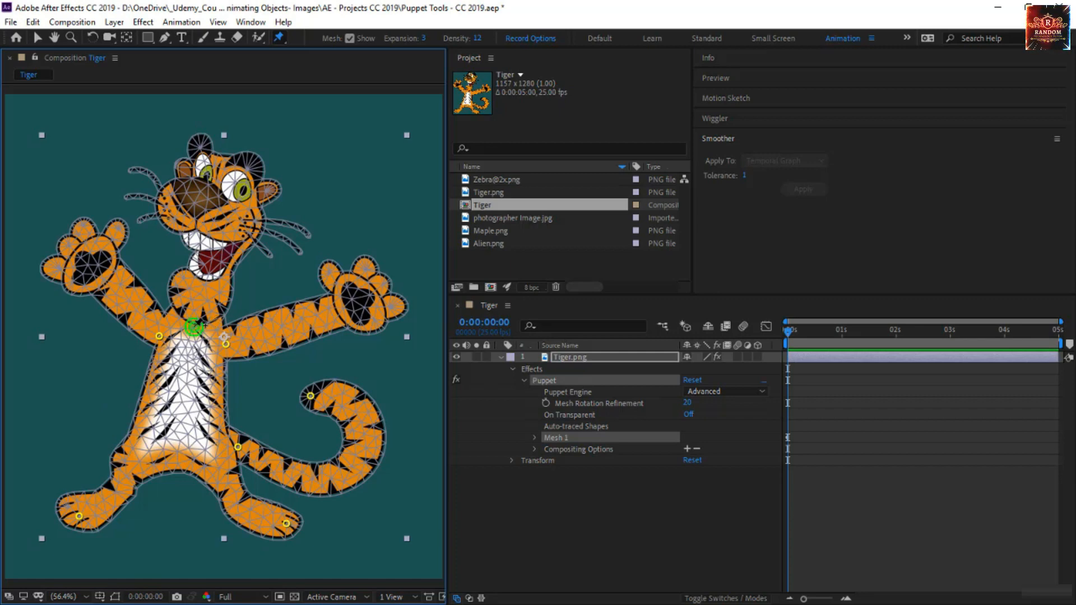
{"action": "left_click", "coordinate": [193, 326]}
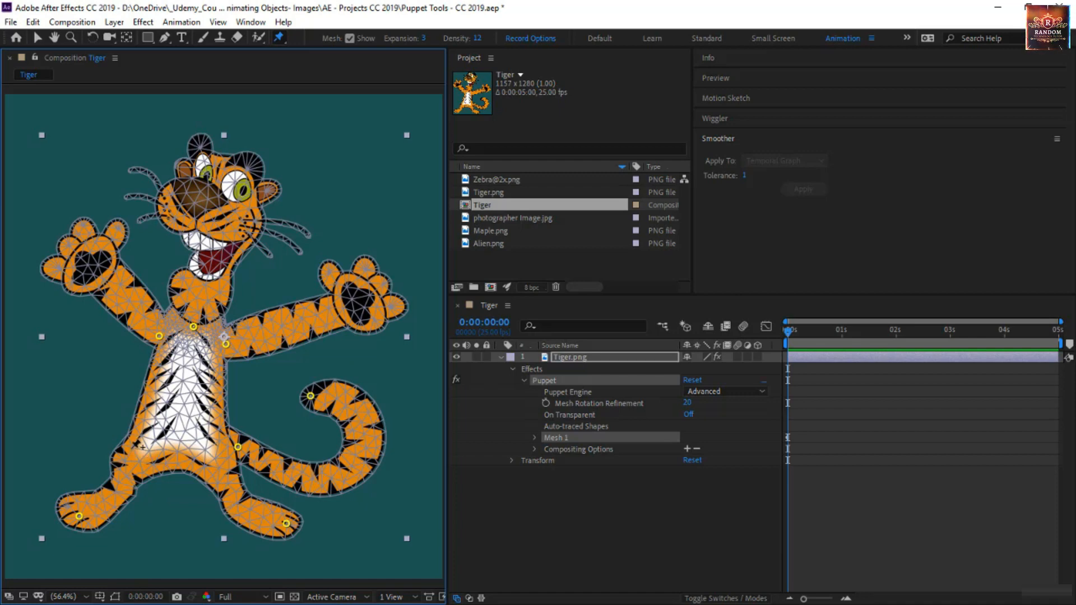
{"action": "left_click", "coordinate": [135, 443]}
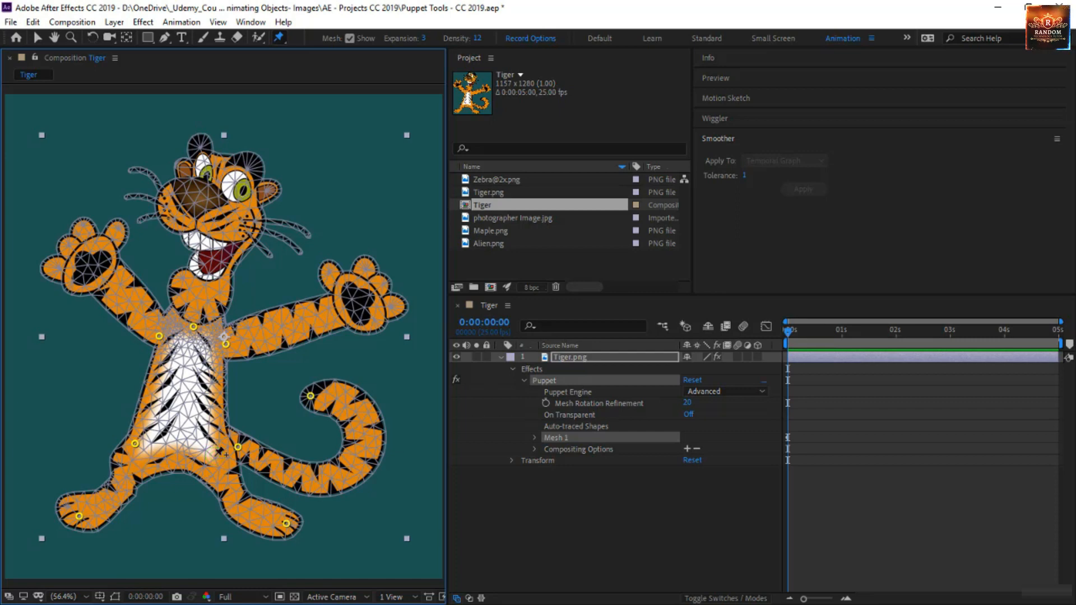
{"action": "left_click", "coordinate": [215, 455]}
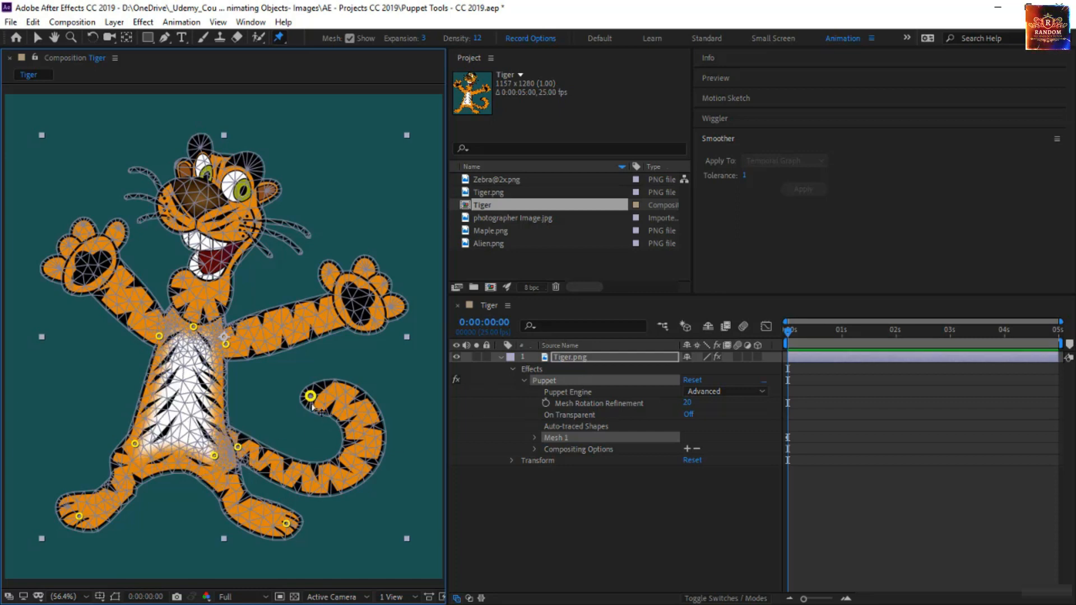
Test bending the tail by moving its tip pin up and outward, and undo the movement
{"action": "left_click_drag", "start_coordinate": [310, 396], "coordinate": [339, 375]}
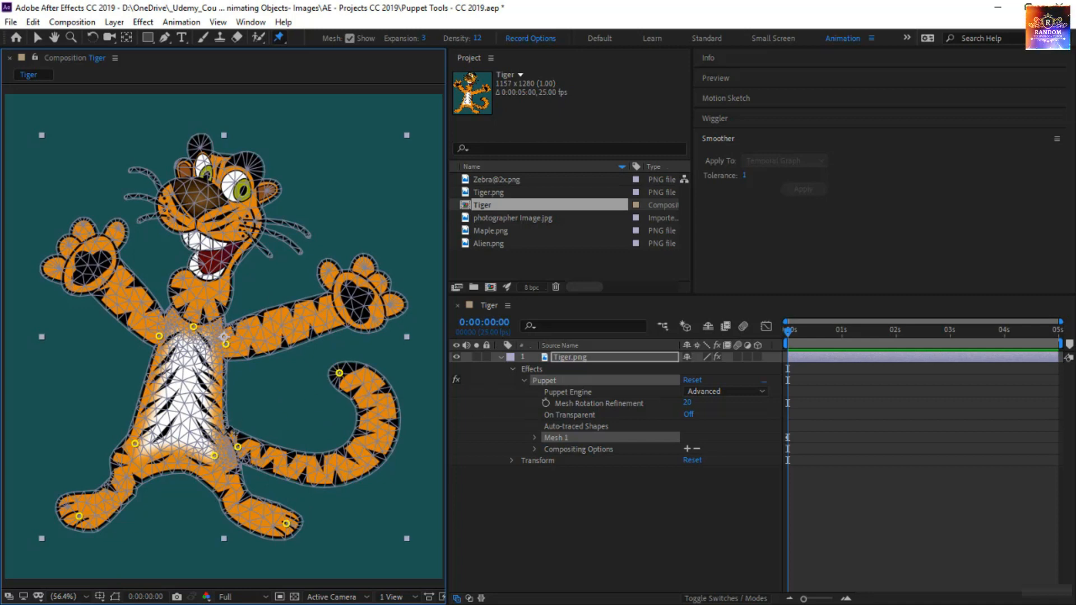
{"action": "key", "text": "ctrl+z"}
{"action": "key", "text": "ctrl+z"}
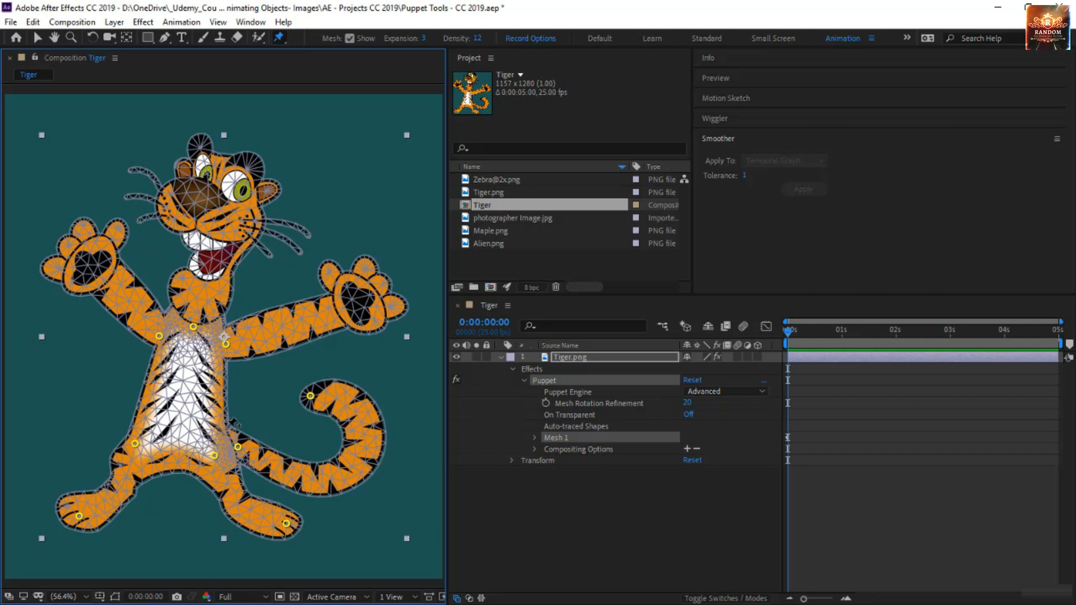
Try an extra Position pin just above the tail's base, test the tail movement, and undo both changes
{"action": "left_click", "coordinate": [227, 427]}
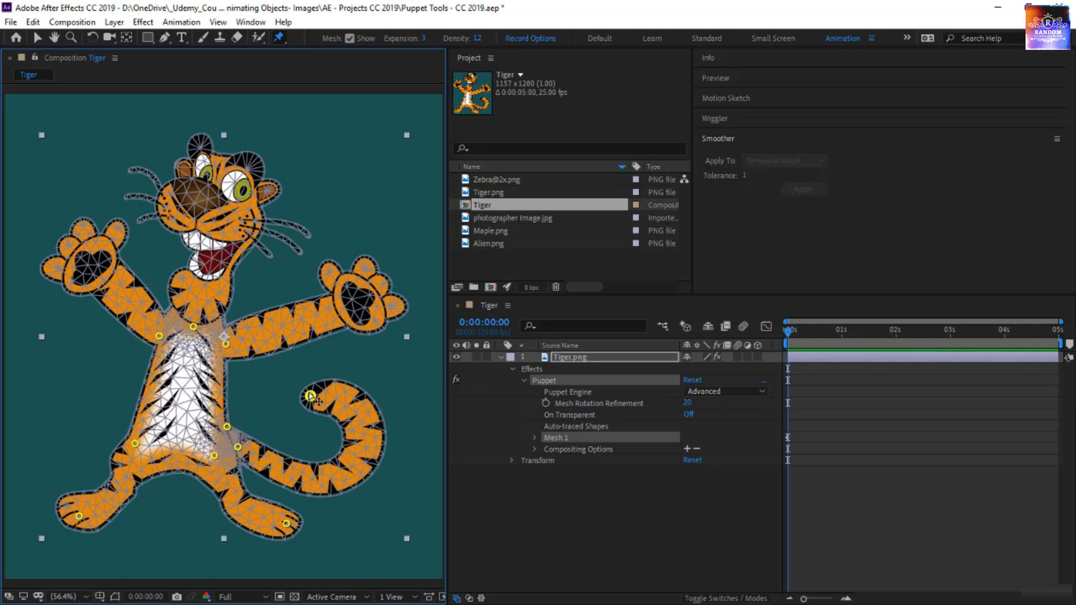
{"action": "mouse_move", "coordinate": [310, 396]}
{"action": "left_mouse_down"}
{"action": "mouse_move", "coordinate": [323, 349]}
{"action": "mouse_move", "coordinate": [390, 332]}
{"action": "mouse_move", "coordinate": [320, 387]}
{"action": "mouse_move", "coordinate": [313, 412]}
{"action": "mouse_move", "coordinate": [313, 389]}
{"action": "mouse_move", "coordinate": [317, 410]}
{"action": "left_mouse_up"}
{"action": "key", "text": "ctrl+z"}
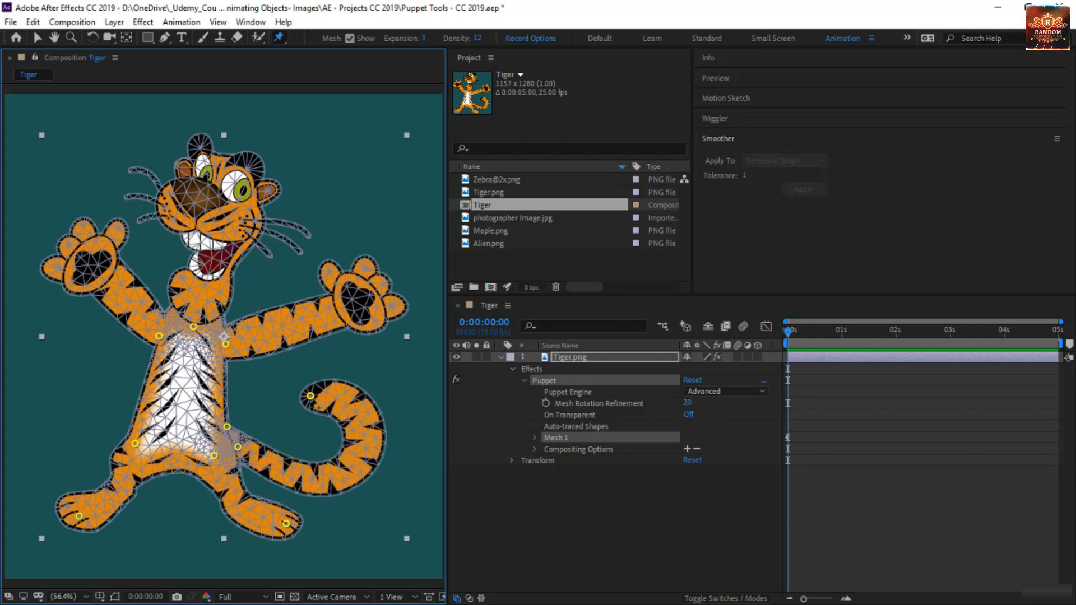
{"action": "key", "text": "ctrl+z"}
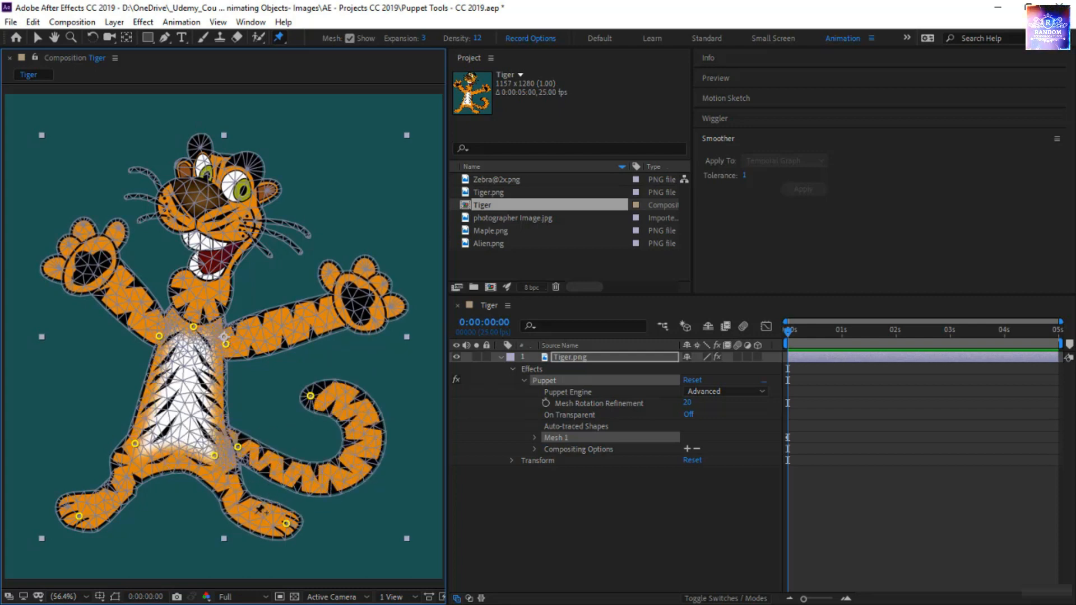
Move the pin on the foot nearest the tail slightly to test the leg's movement
{"action": "mouse_move", "coordinate": [286, 524]}
{"action": "left_mouse_down"}
{"action": "mouse_move", "coordinate": [185, 524]}
{"action": "mouse_move", "coordinate": [285, 530]}
{"action": "left_mouse_up"}
{"action": "left_click", "coordinate": [245, 413]}
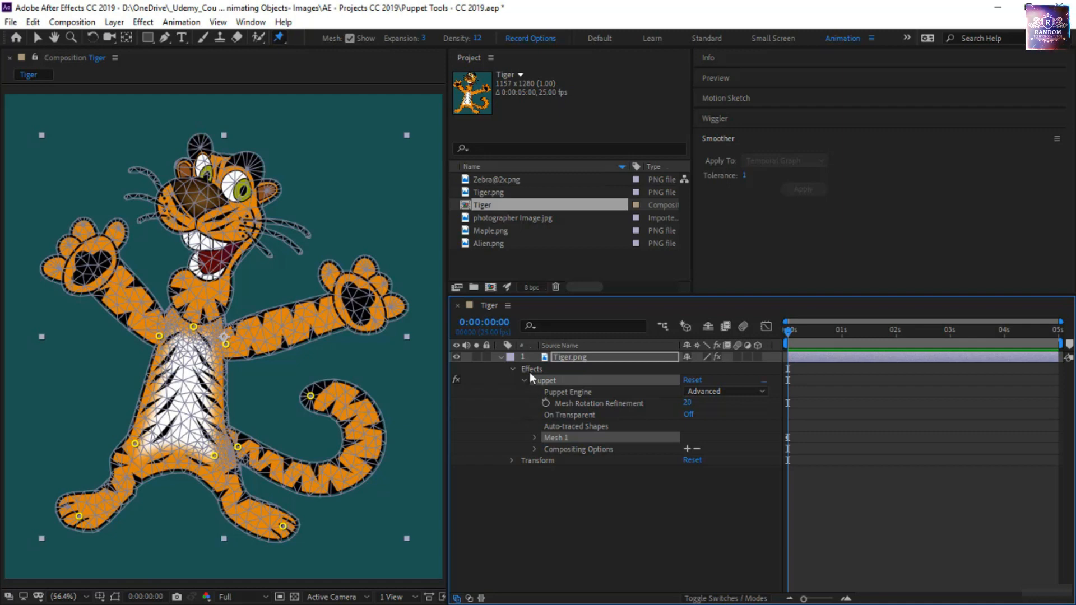
Examine the Puppet effect's settings on the tiger layer, including the Puppet Engine options, Auto-traced Shapes and Mesh 1
{"action": "left_click", "coordinate": [530, 369]}
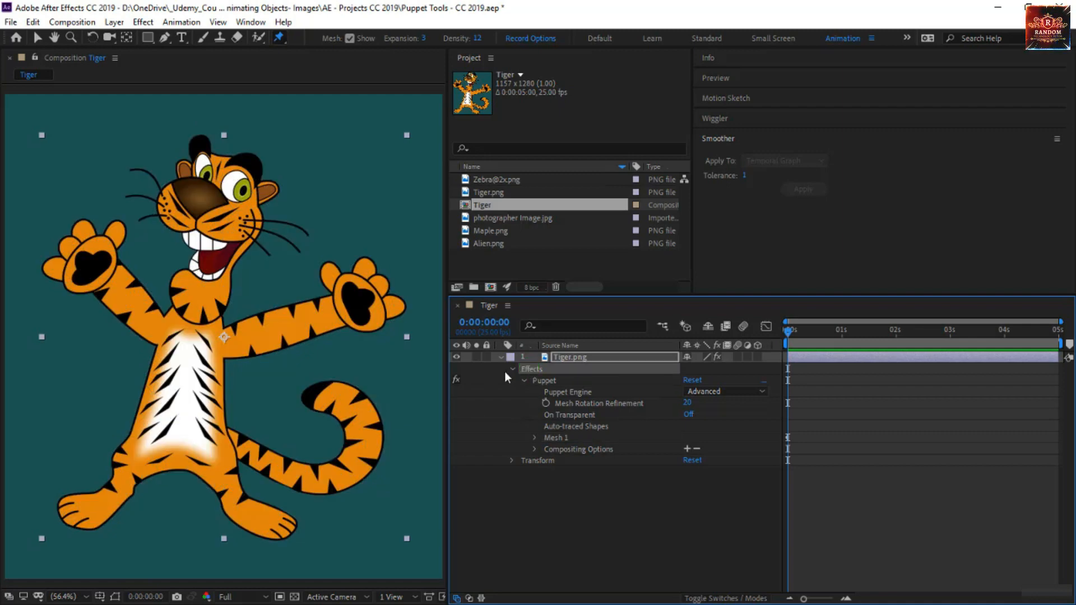
{"action": "left_click", "coordinate": [540, 382]}
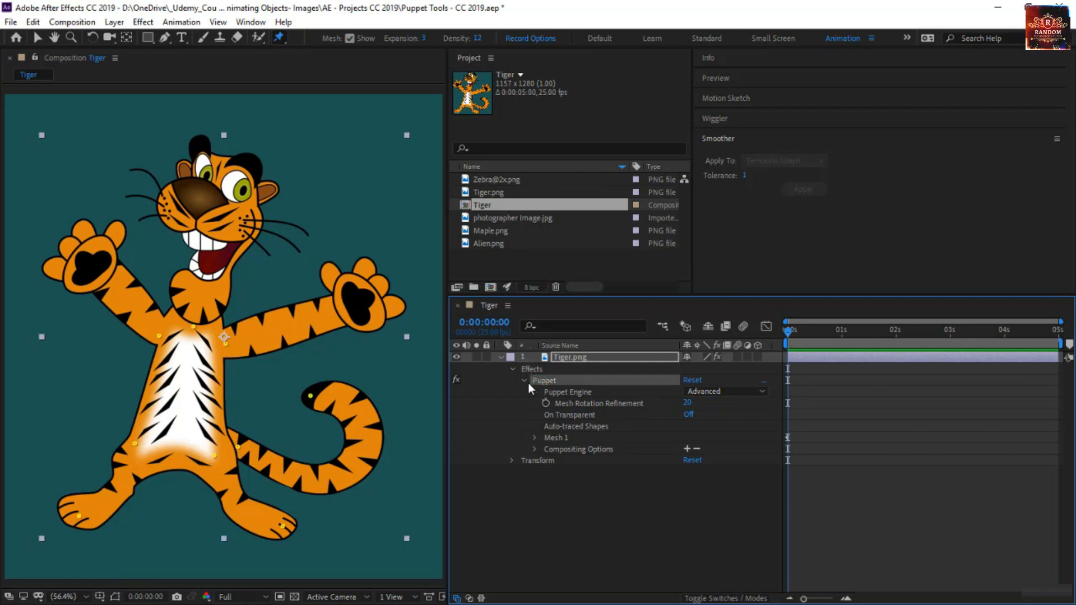
{"action": "left_click", "coordinate": [568, 393]}
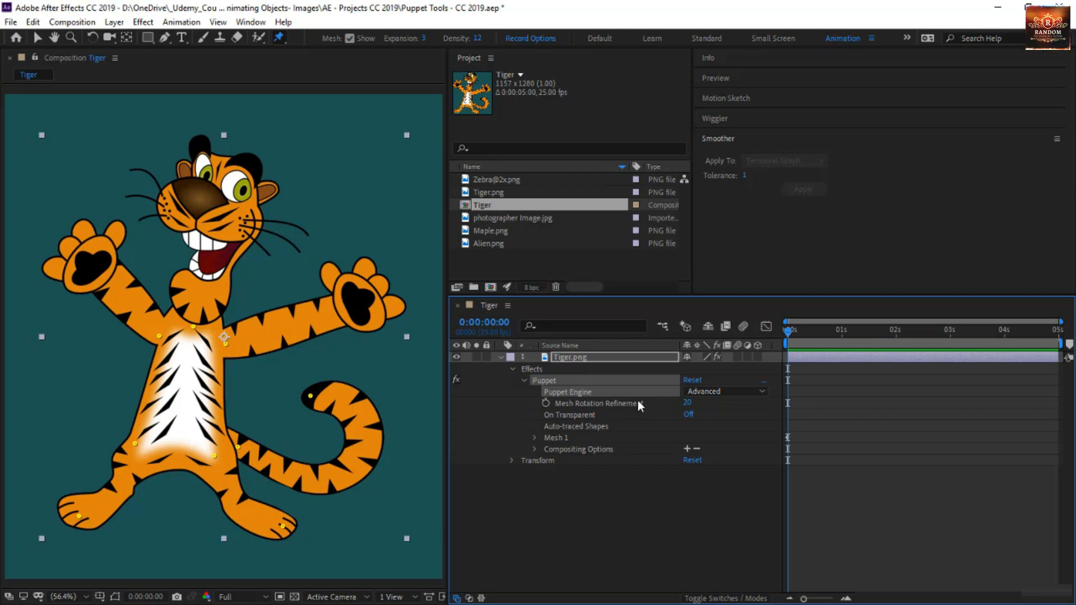
{"action": "left_click", "coordinate": [699, 391]}
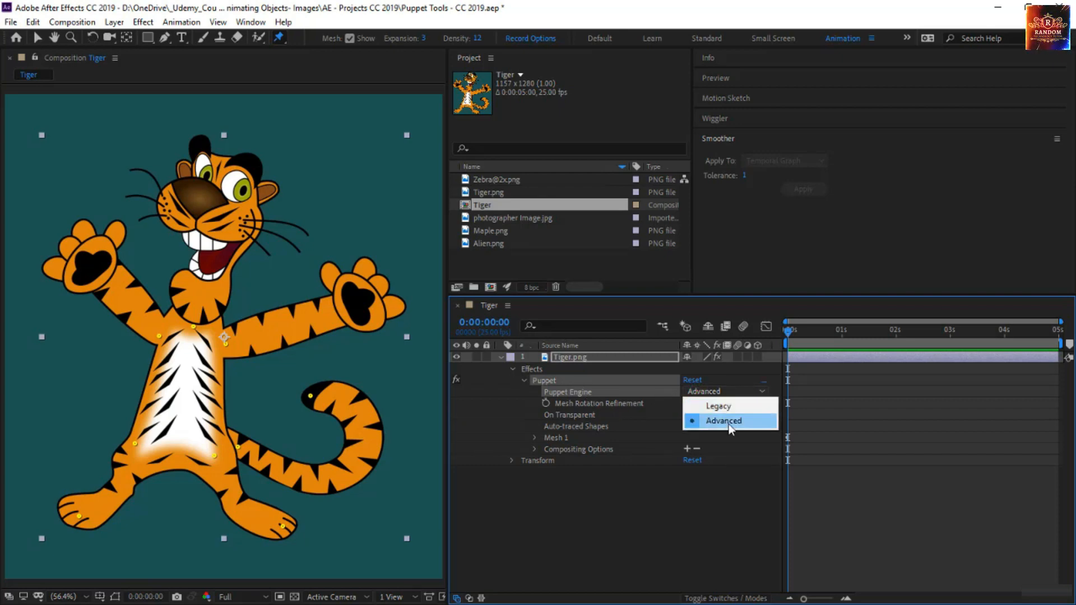
{"action": "left_click", "coordinate": [658, 391]}
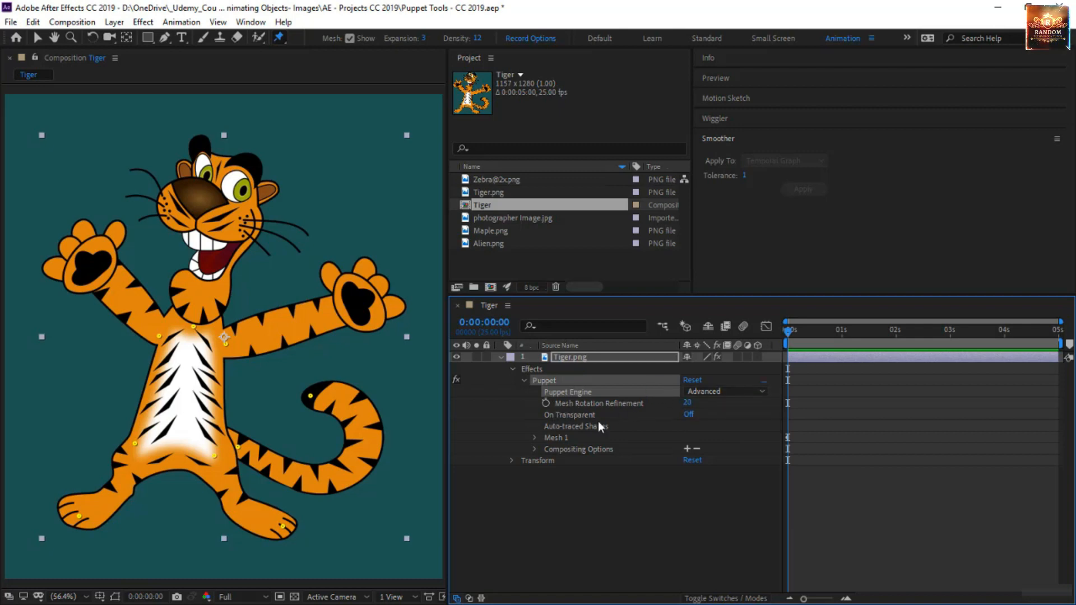
{"action": "left_click", "coordinate": [554, 428]}
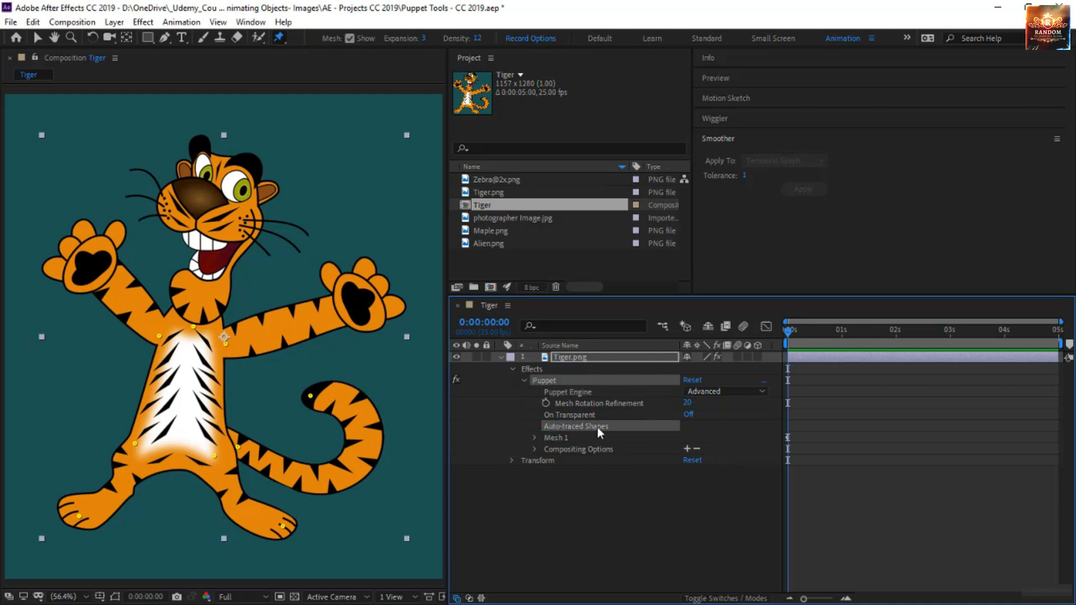
{"action": "left_click", "coordinate": [540, 437]}
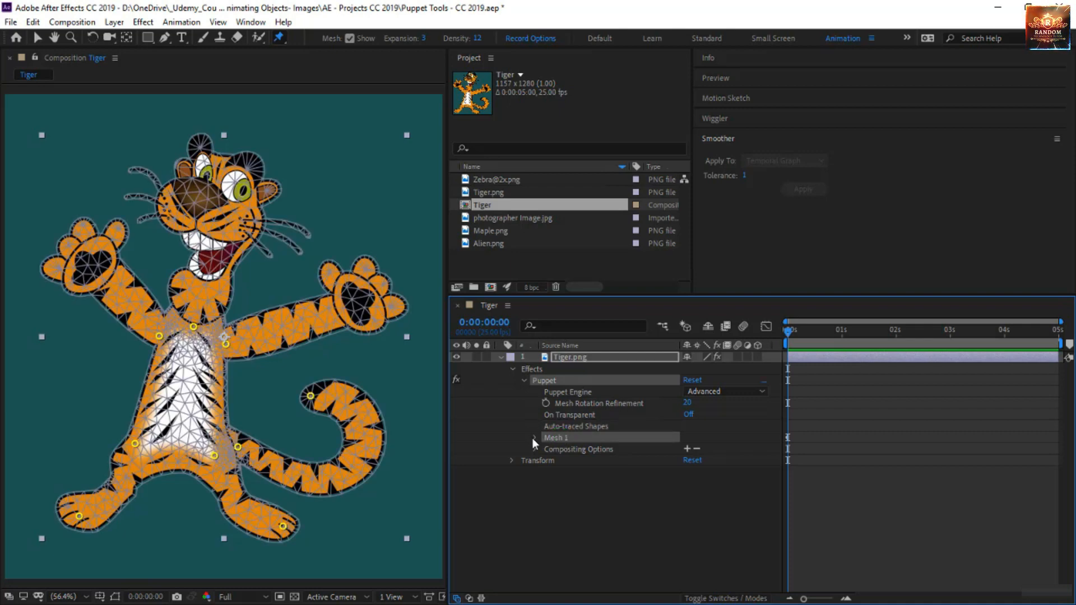
Expand Mesh 1 to inspect its Density and Deform pins, and review the Pin Type options of Puppet Pin 9
{"action": "left_click", "coordinate": [533, 438]}
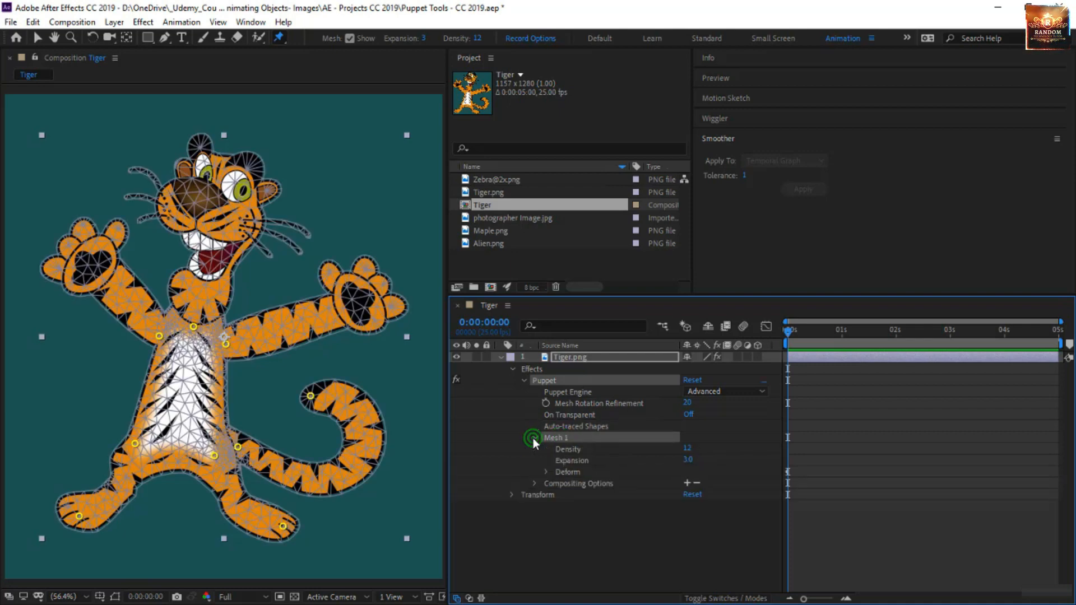
{"action": "left_click", "coordinate": [569, 450]}
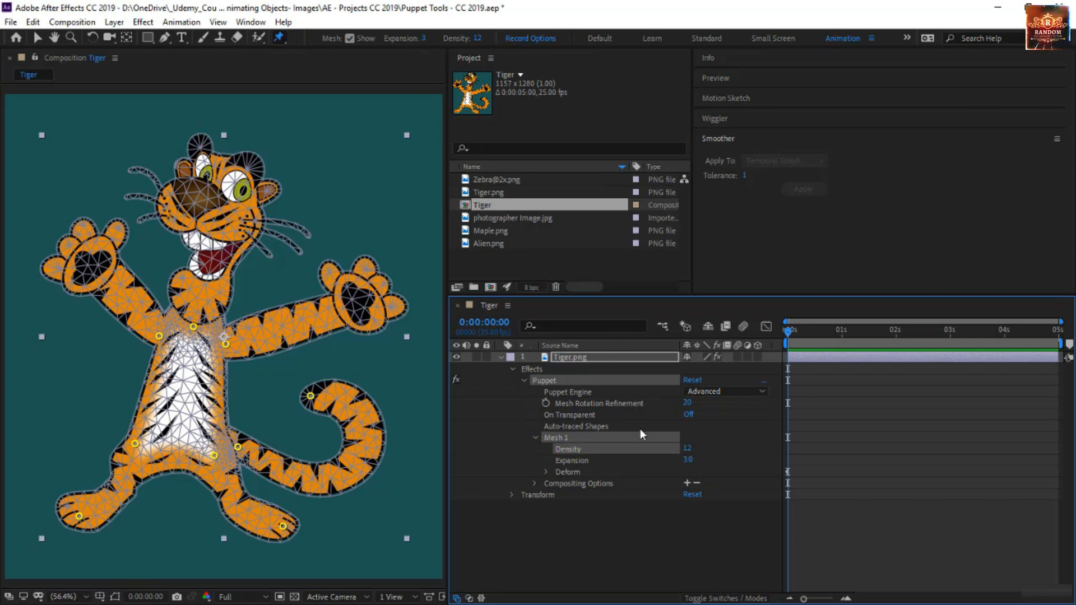
{"action": "left_click", "coordinate": [547, 471]}
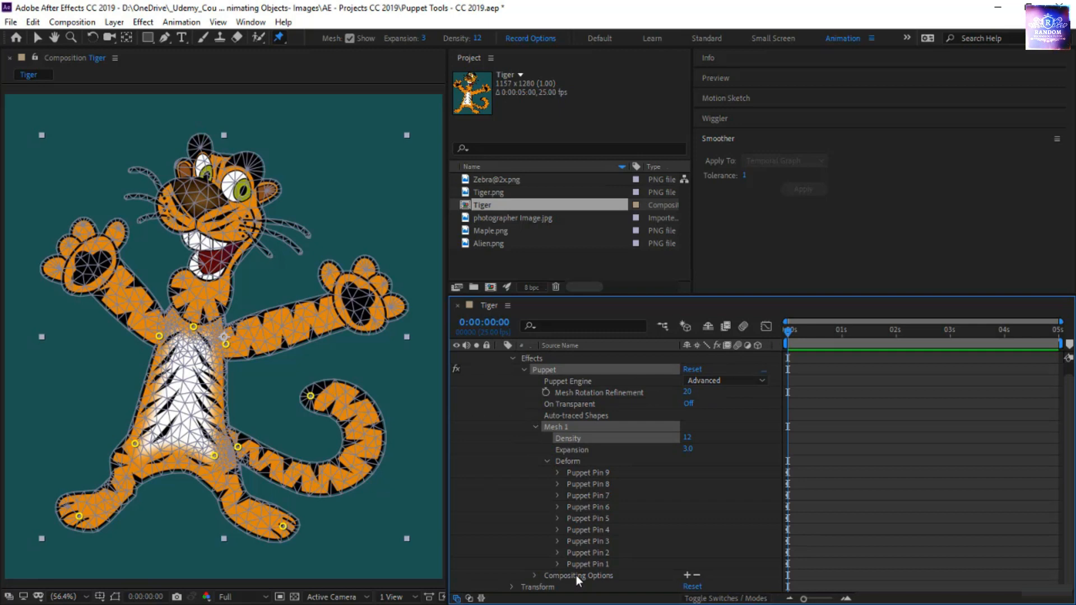
{"action": "left_click", "coordinate": [557, 474]}
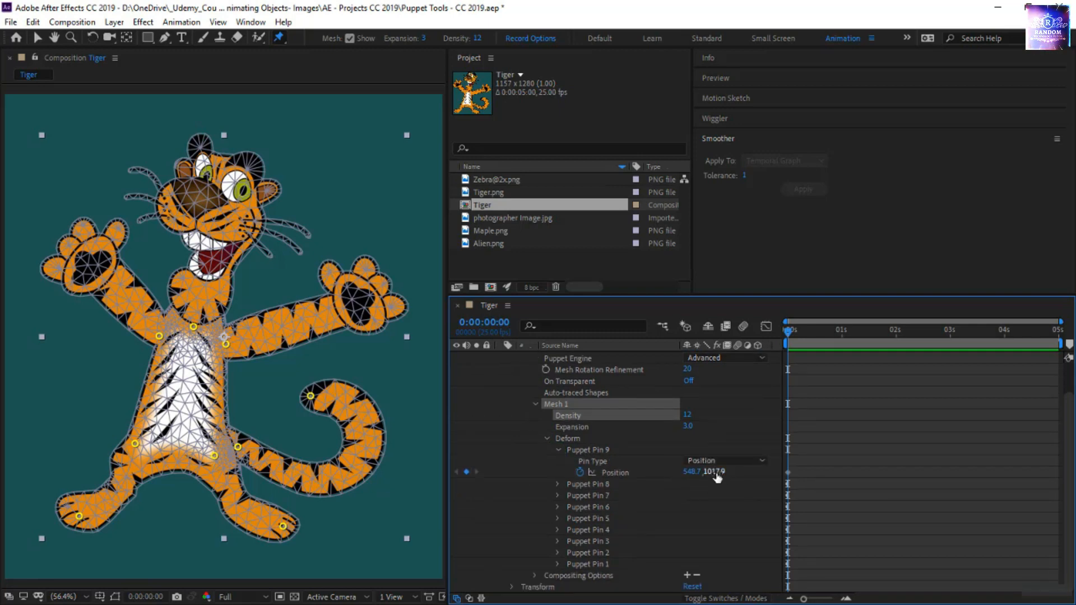
{"action": "left_click", "coordinate": [724, 460]}
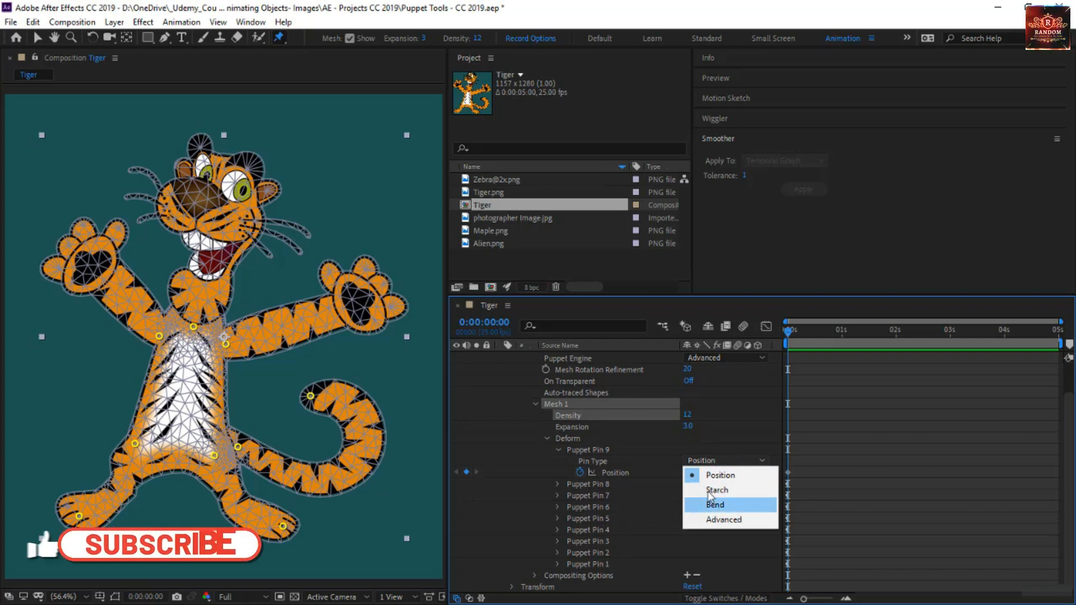
{"action": "left_click", "coordinate": [658, 450]}
{"action": "left_click", "coordinate": [724, 460]}
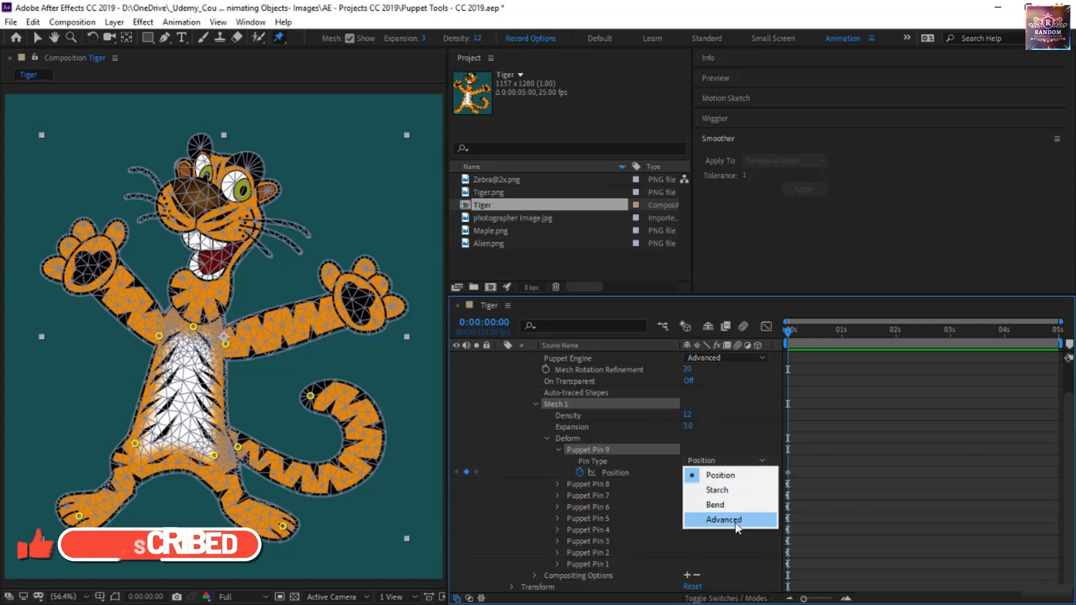
{"action": "left_click", "coordinate": [674, 507]}
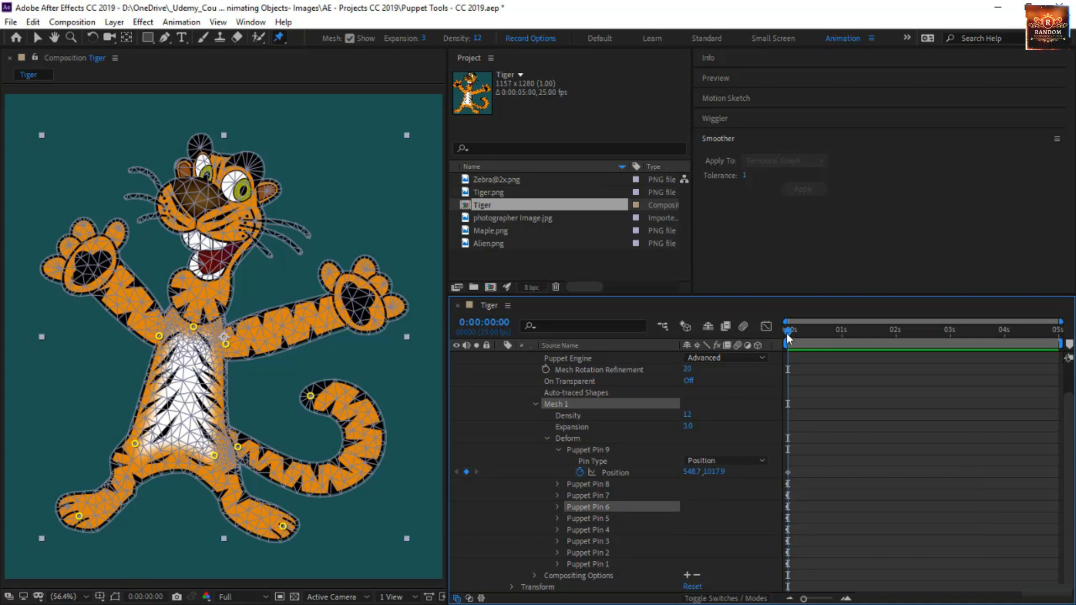
Enlarge the timeline, show only the tiger layer's keyframed properties, and scrub through the composition and back to the first frame
{"action": "left_click_drag", "start_coordinate": [785, 332], "coordinate": [829, 341]}
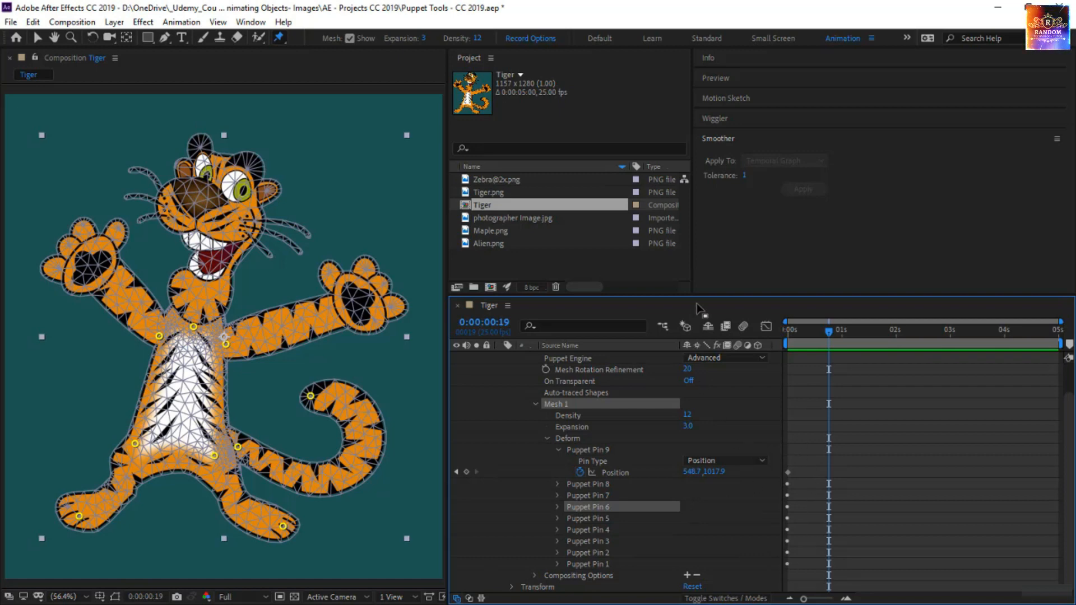
{"action": "left_click_drag", "start_coordinate": [699, 295], "coordinate": [697, 264]}
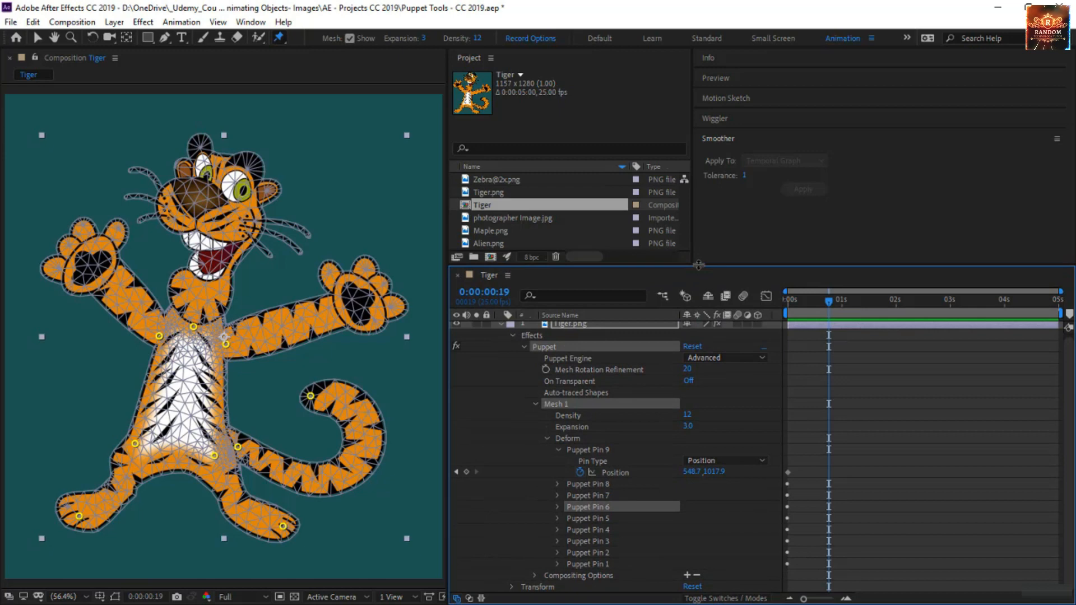
{"action": "left_click", "coordinate": [630, 325]}
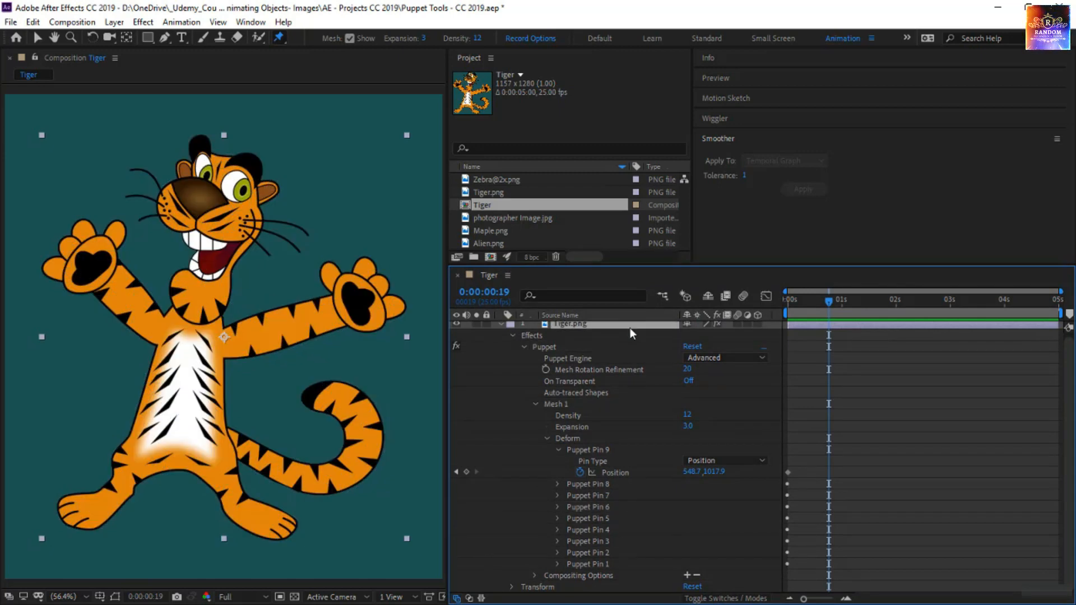
{"action": "key", "text": "u"}
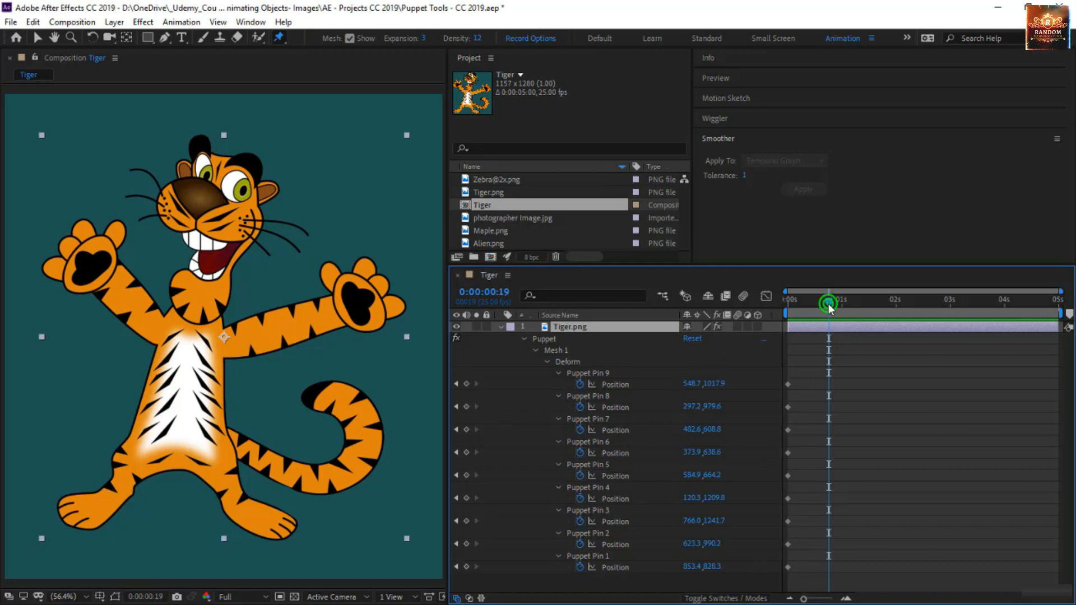
{"action": "left_click_drag", "start_coordinate": [829, 304], "coordinate": [1056, 303]}
{"action": "left_click_drag", "start_coordinate": [968, 316], "coordinate": [779, 342]}
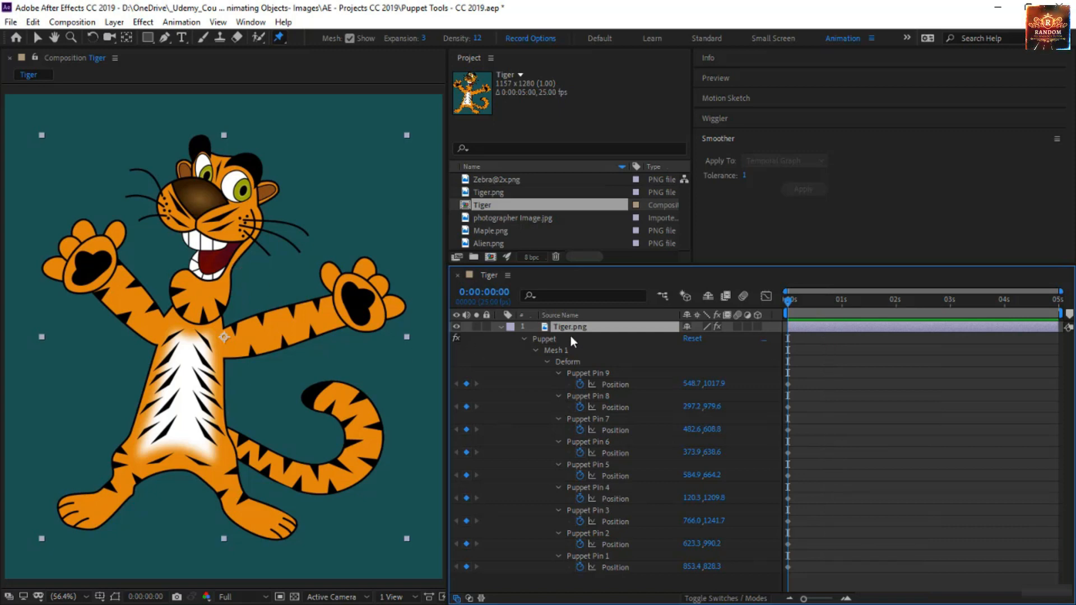
Try shifting the Position keyframes of all the puppet pins to 0:00:00:07
{"action": "left_click_drag", "start_coordinate": [840, 371], "coordinate": [805, 567]}
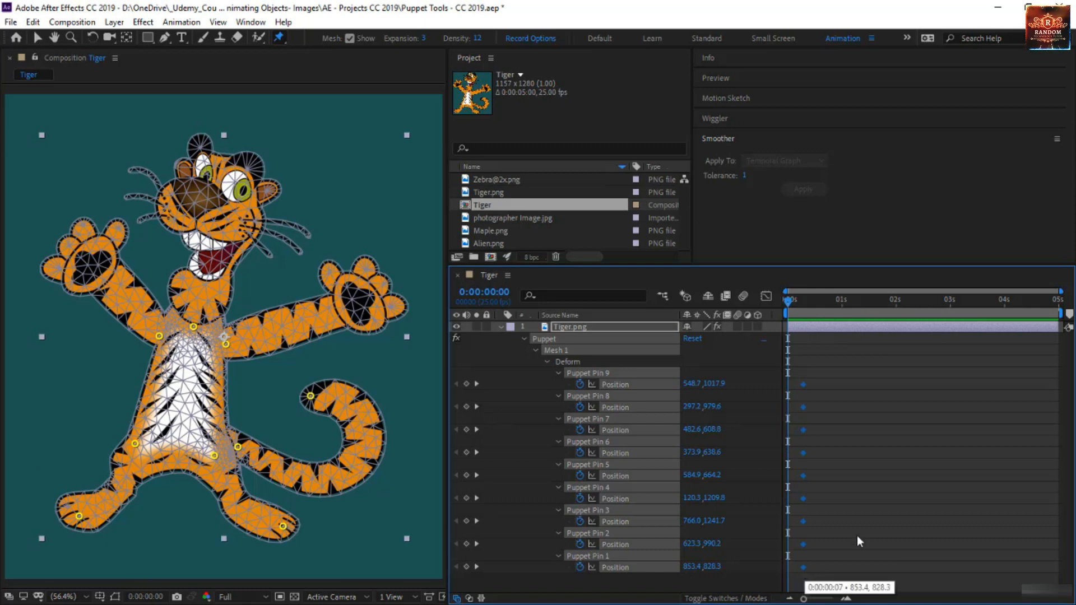
{"action": "left_click", "coordinate": [835, 526]}
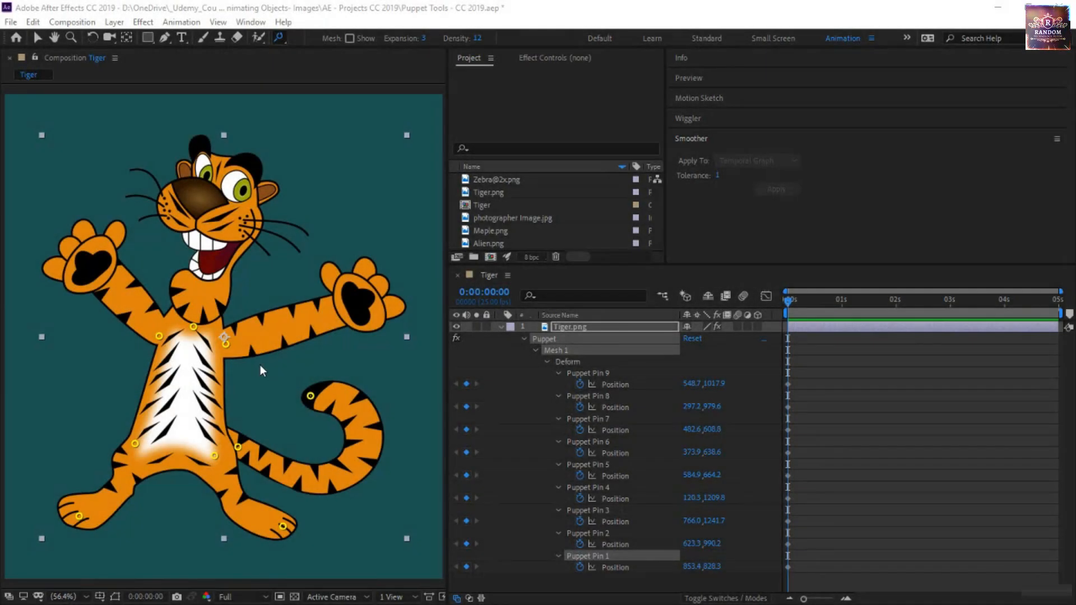
Select the shoulder pin and the tail-tip pin to identify them in the timeline, and review the available Puppet pin tools
{"action": "left_click", "coordinate": [226, 345]}
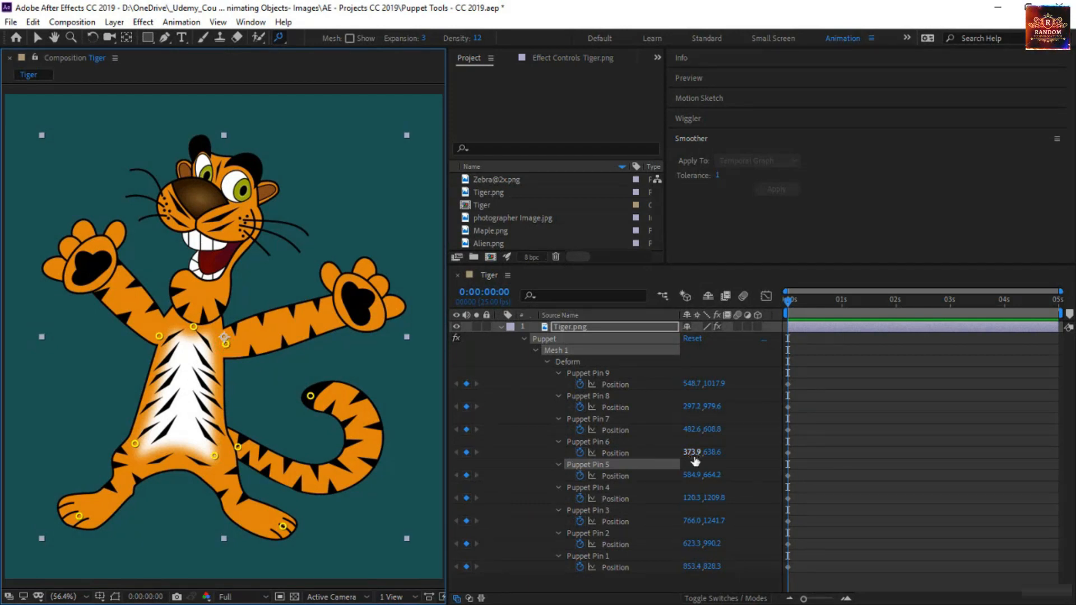
{"action": "mouse_move", "coordinate": [311, 398]}
{"action": "left_mouse_down"}
{"action": "mouse_move", "coordinate": [341, 436]}
{"action": "mouse_move", "coordinate": [295, 362]}
{"action": "mouse_move", "coordinate": [333, 418]}
{"action": "mouse_move", "coordinate": [321, 387]}
{"action": "mouse_move", "coordinate": [310, 399]}
{"action": "left_mouse_up"}
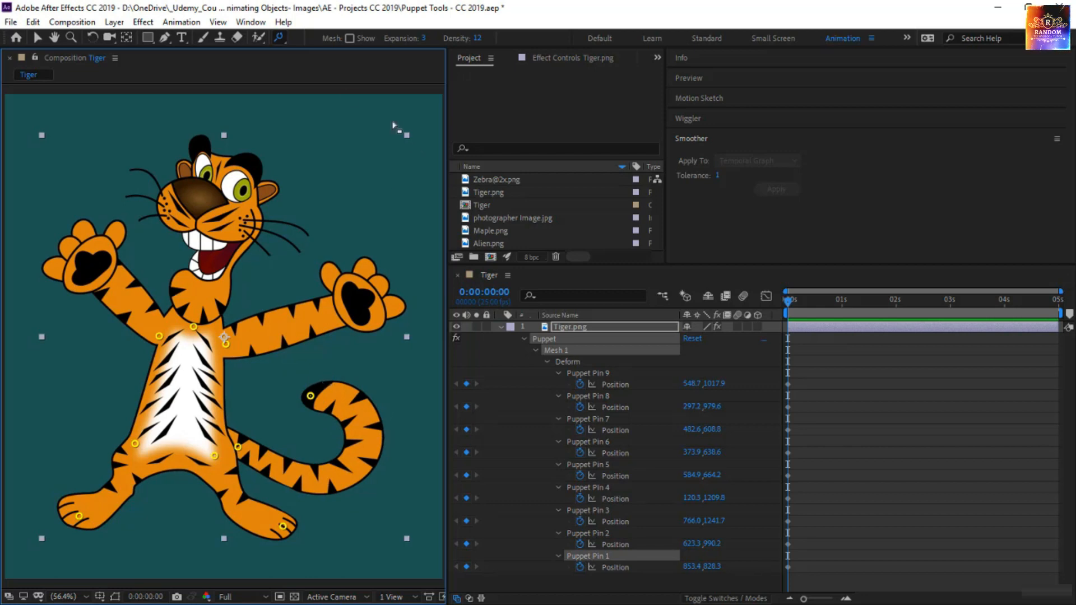
{"action": "left_click", "coordinate": [278, 38]}
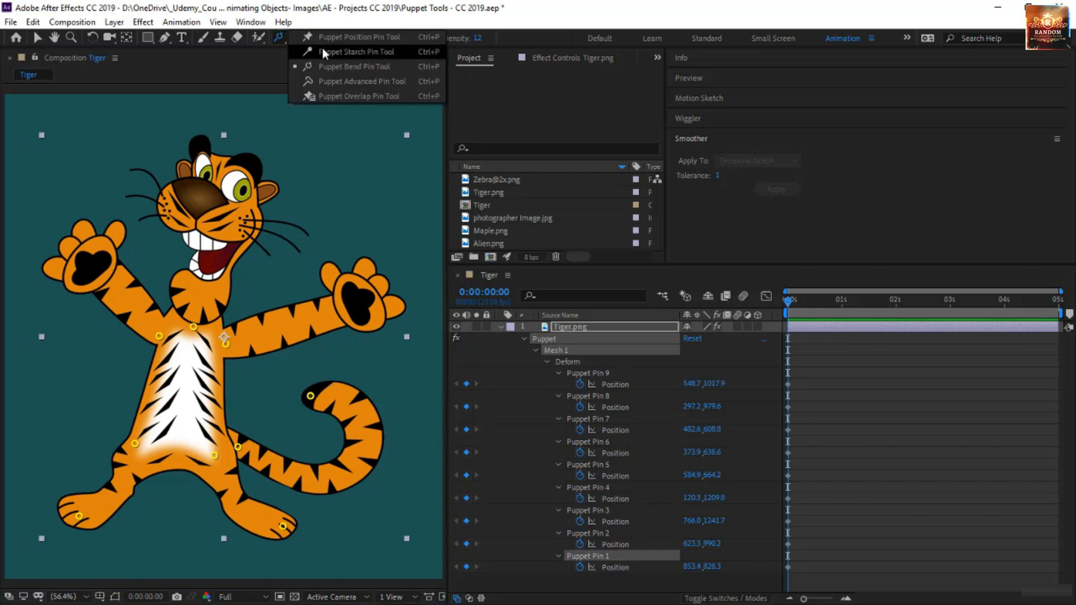
{"action": "left_click", "coordinate": [328, 62]}
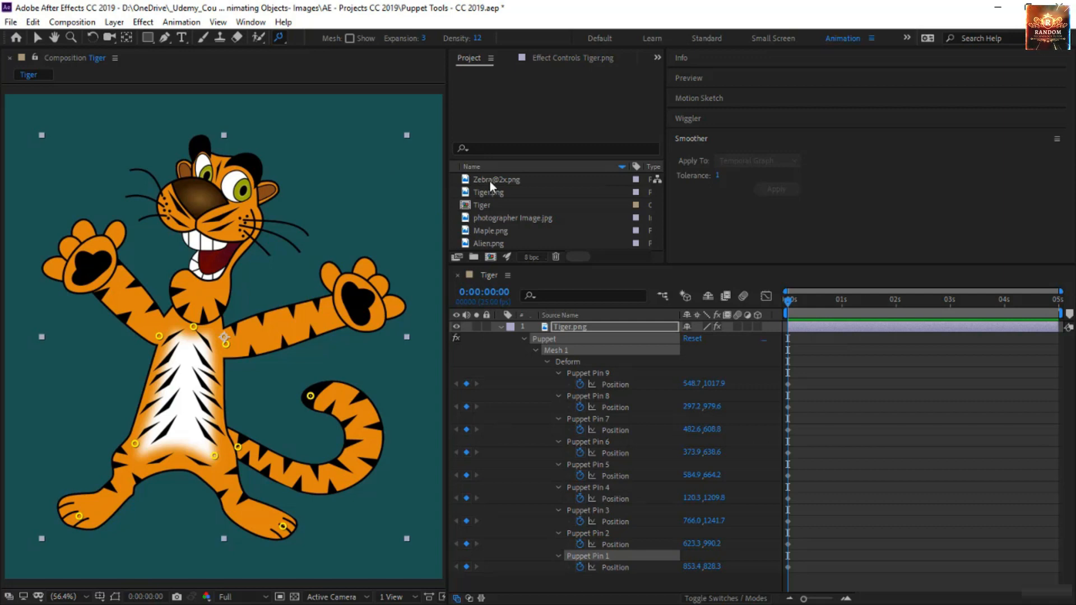
{"action": "left_click_drag", "start_coordinate": [490, 180], "coordinate": [493, 253]}
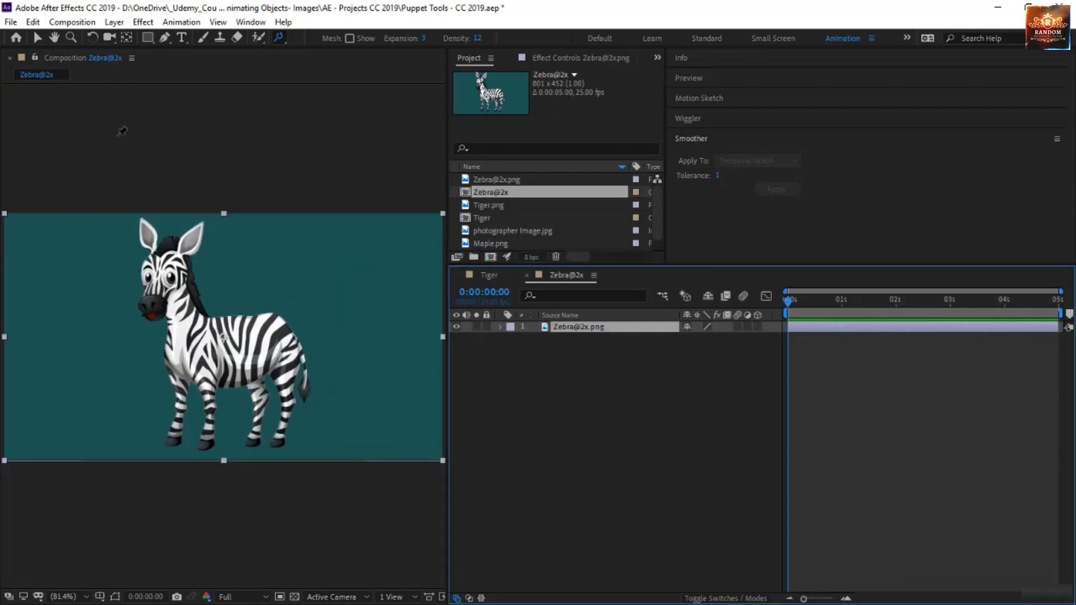
{"action": "left_click", "coordinate": [278, 597]}
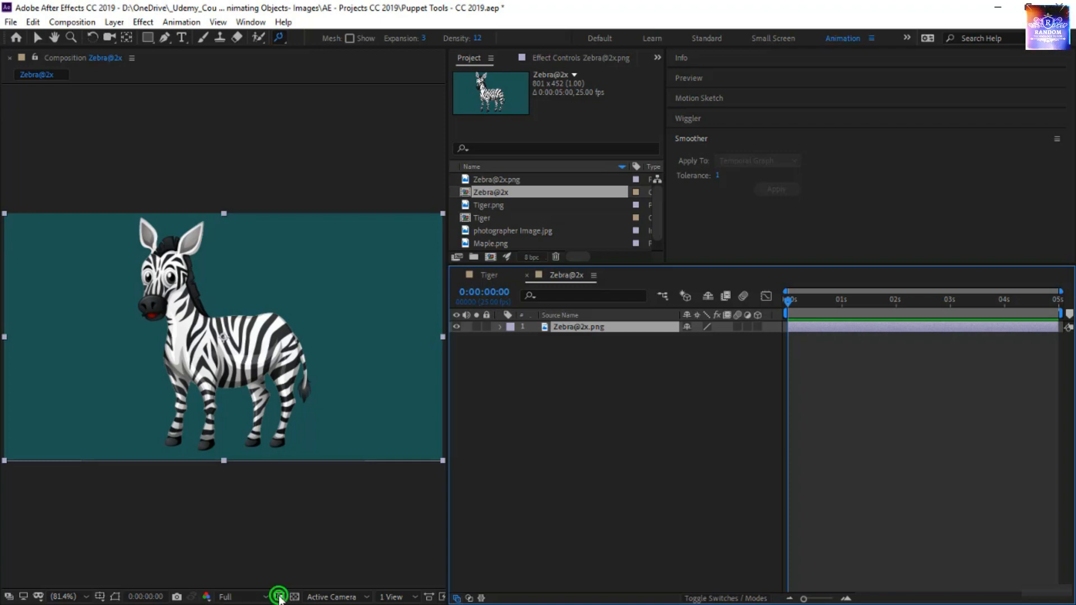
{"action": "left_click", "coordinate": [96, 213]}
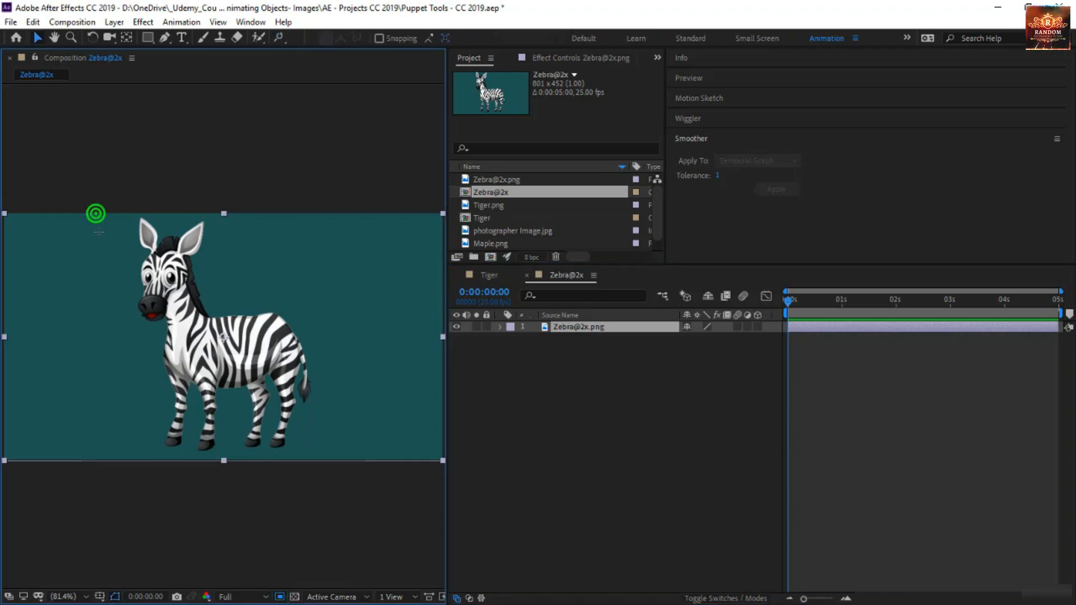
{"action": "left_click_drag", "start_coordinate": [95, 213], "coordinate": [352, 491]}
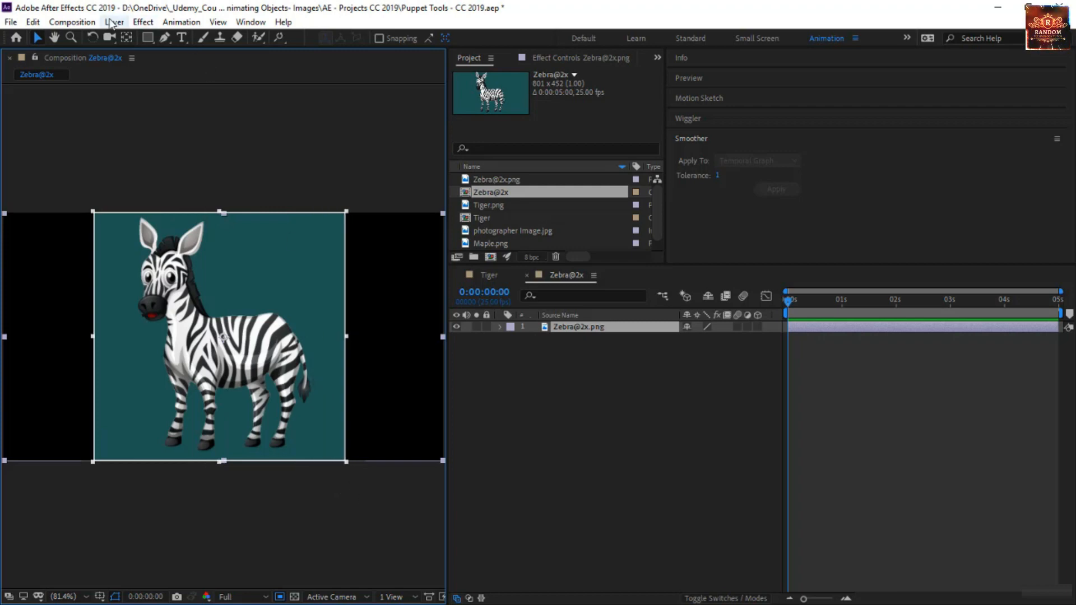
{"action": "left_click", "coordinate": [83, 23]}
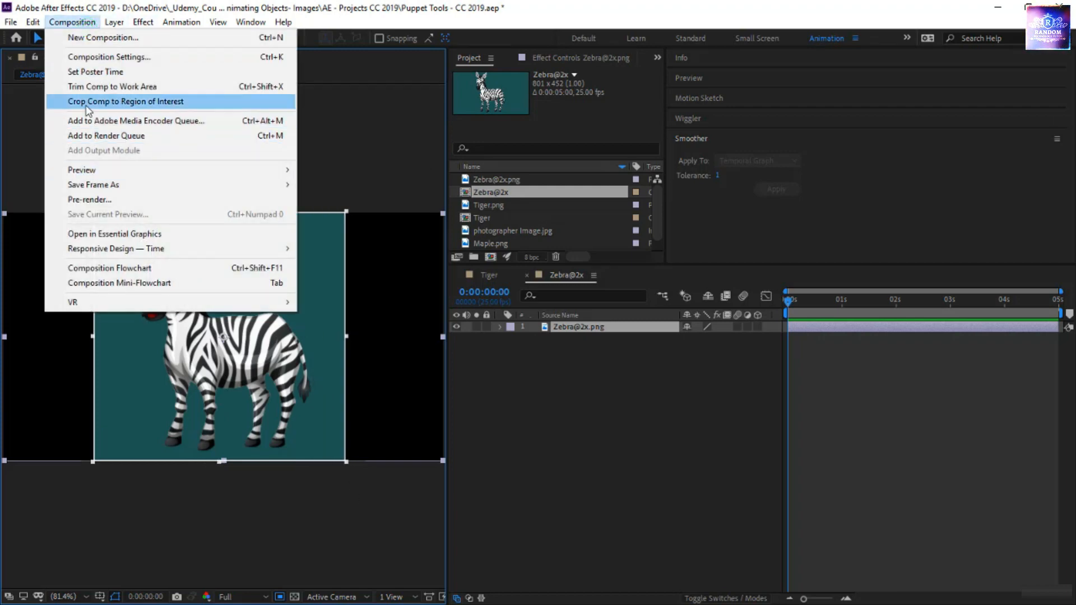
{"action": "left_click", "coordinate": [88, 102]}
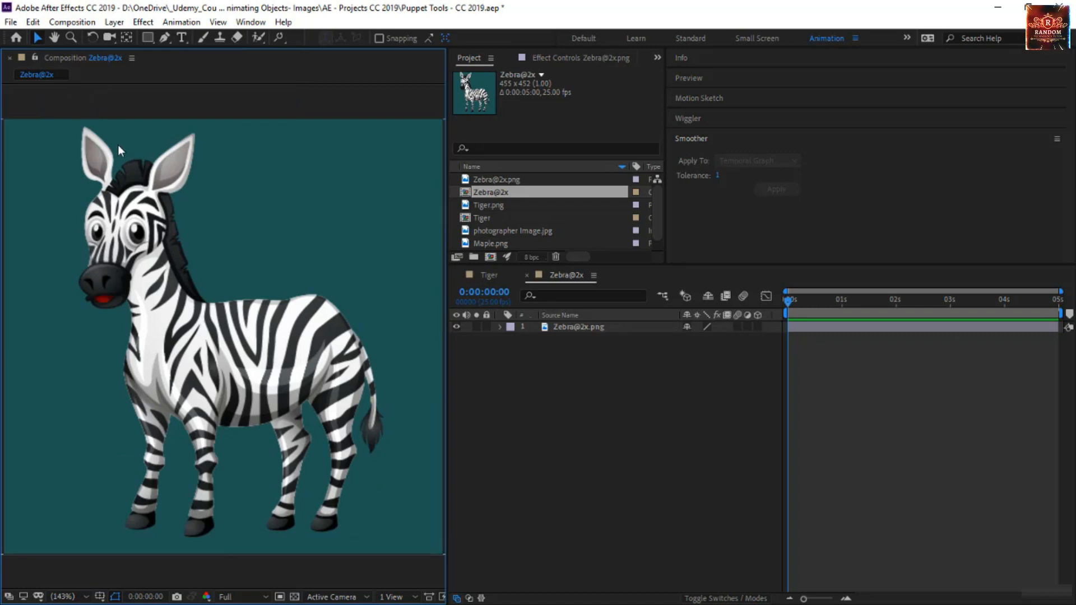
Scale the zebra layer down slightly to leave a margin within the frame, and display the composition's Alpha channel
{"action": "left_click", "coordinate": [124, 199]}
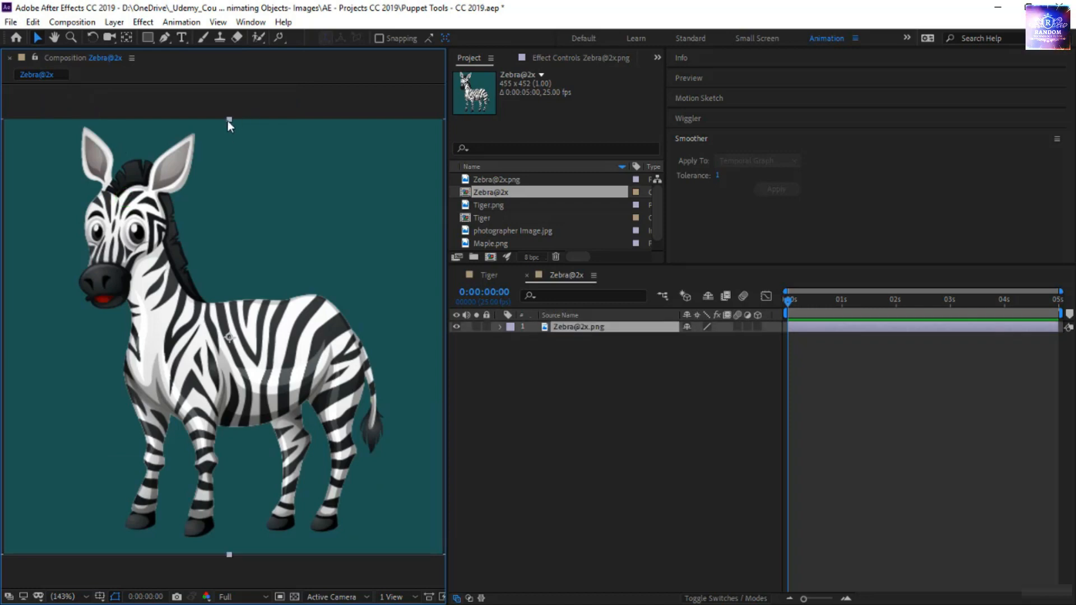
{"action": "left_click_drag", "start_coordinate": [228, 120], "coordinate": [225, 139]}
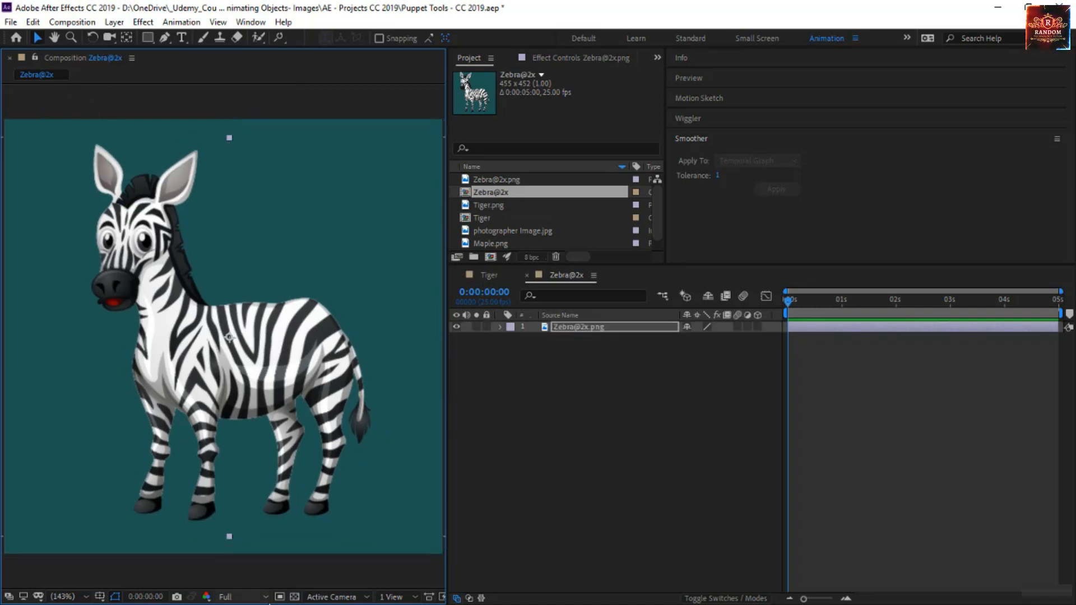
{"action": "left_click", "coordinate": [207, 597]}
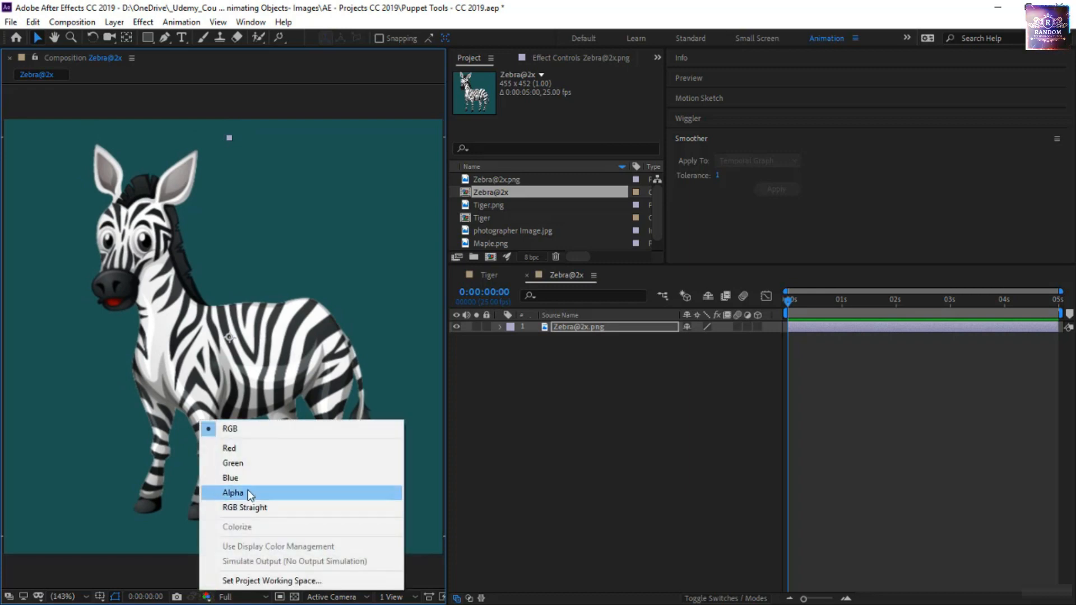
{"action": "left_click", "coordinate": [233, 493]}
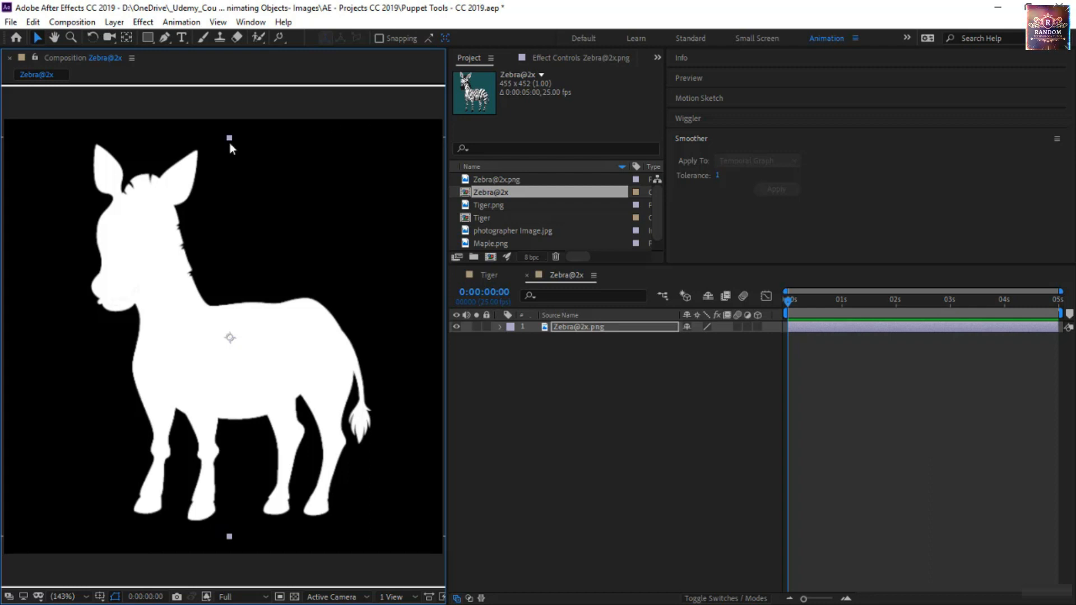
Return the composition view to RGB colour and place a Puppet Bend pin on the zebra's forehead between the eyes
{"action": "left_click", "coordinate": [207, 596]}
{"action": "left_click", "coordinate": [247, 429]}
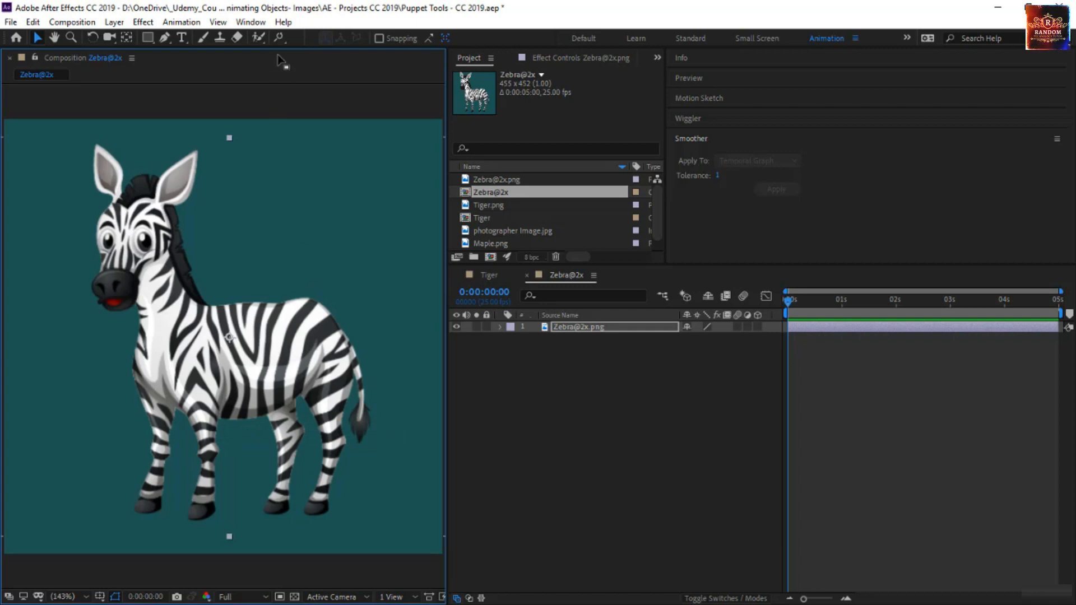
{"action": "left_click", "coordinate": [280, 36]}
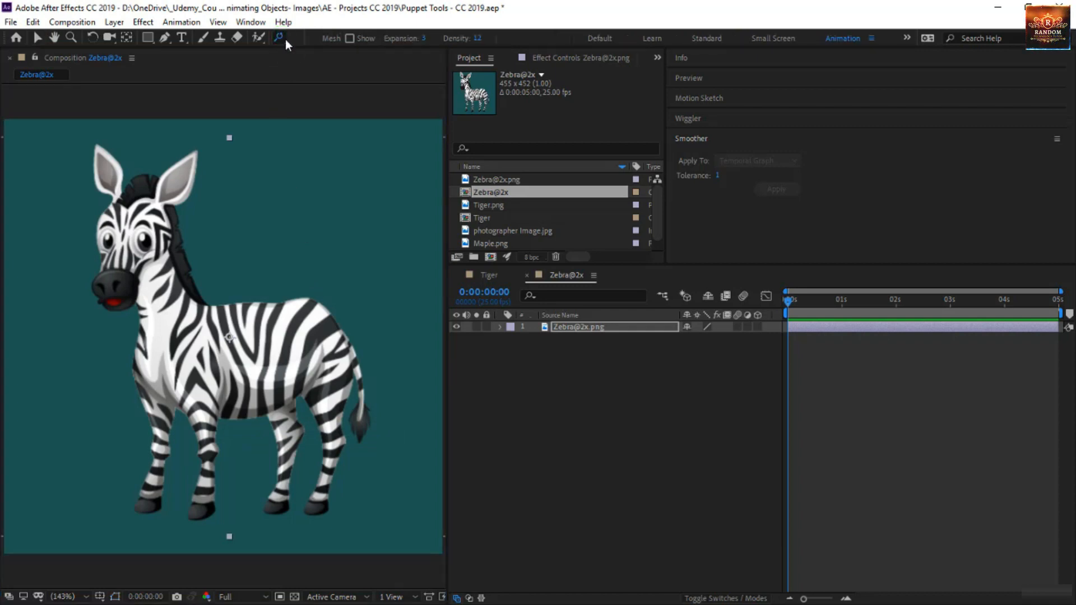
{"action": "left_click", "coordinate": [285, 219]}
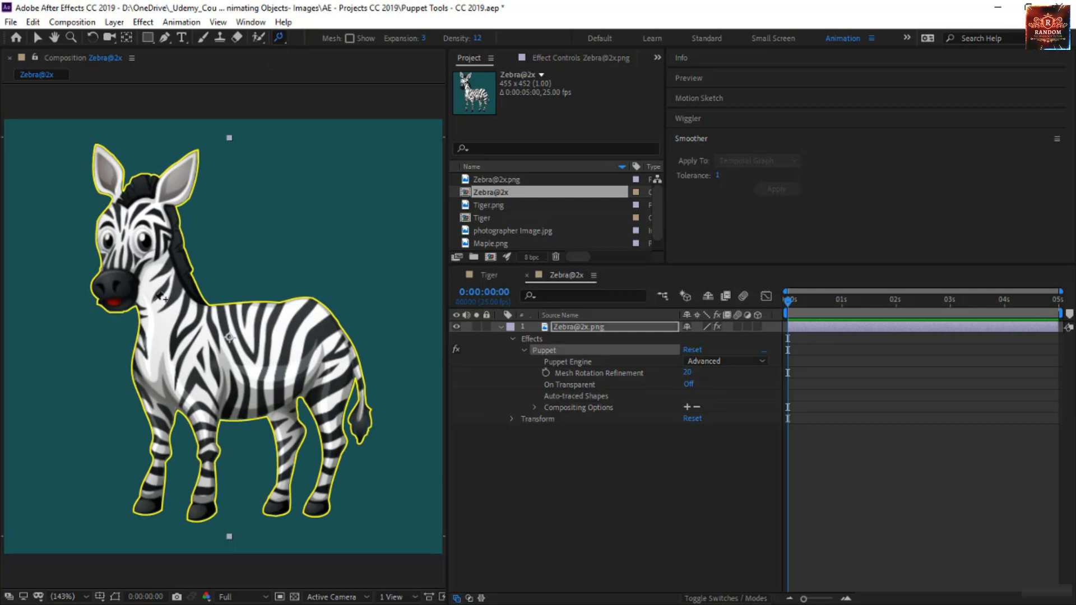
{"action": "left_click", "coordinate": [128, 235]}
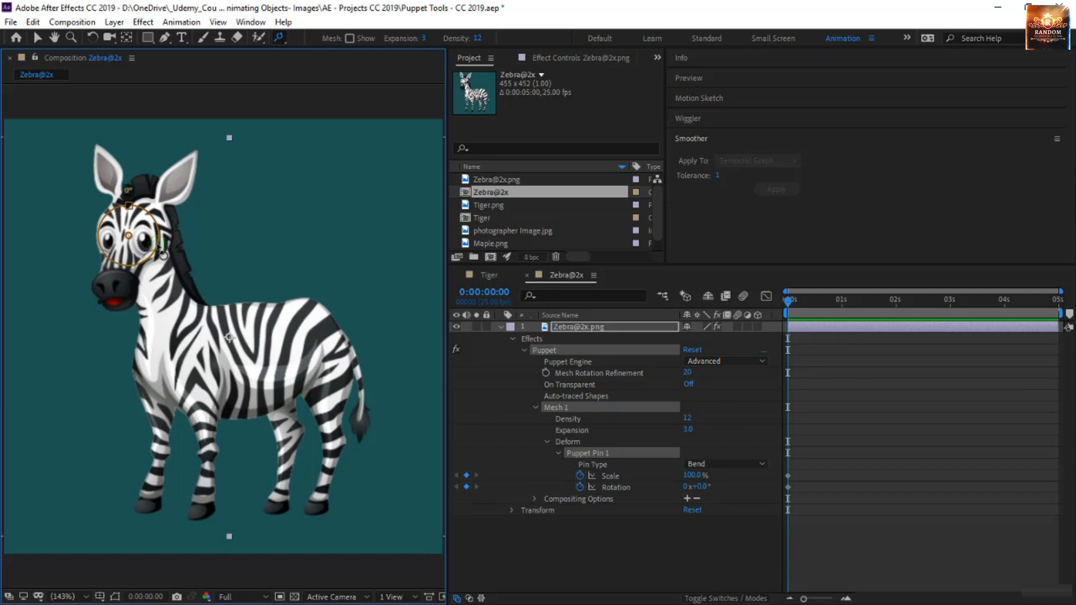
Try rotating the head pin to -5.9° and scaling it down to 67.7%, undoing each change
{"action": "mouse_move", "coordinate": [162, 254]}
{"action": "left_mouse_down"}
{"action": "mouse_move", "coordinate": [147, 276]}
{"action": "mouse_move", "coordinate": [166, 249]}
{"action": "left_mouse_up"}
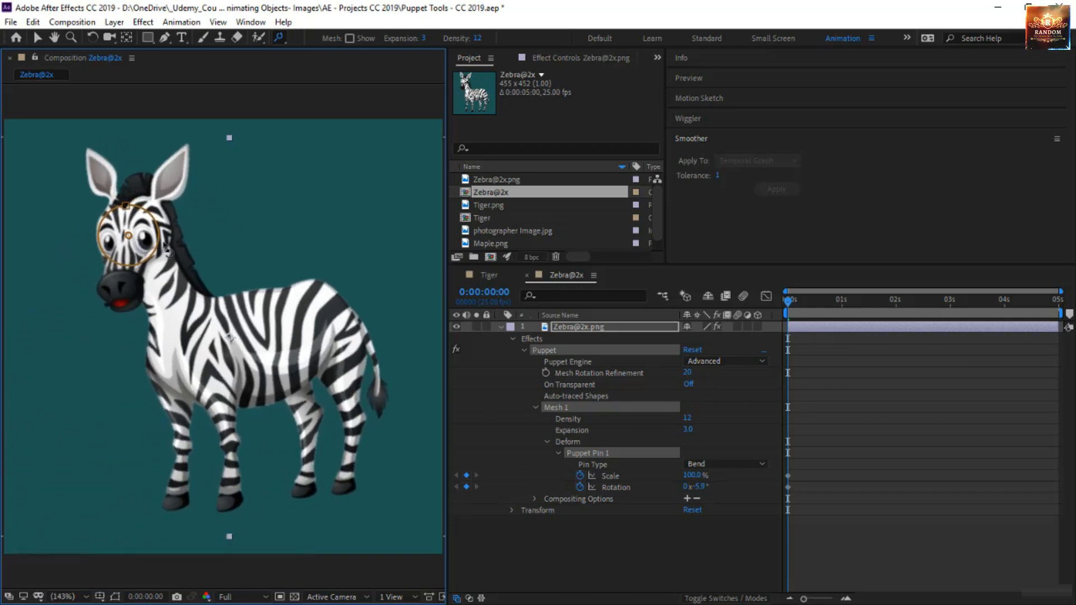
{"action": "key", "text": "ctrl+z"}
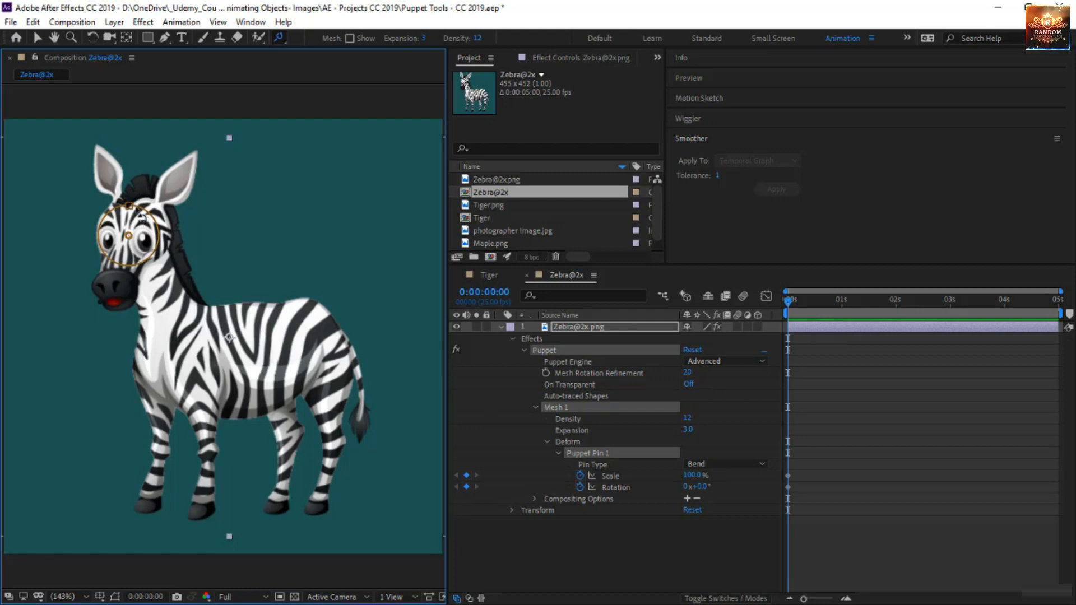
{"action": "mouse_move", "coordinate": [128, 205]}
{"action": "left_mouse_down"}
{"action": "mouse_move", "coordinate": [120, 200]}
{"action": "mouse_move", "coordinate": [129, 205]}
{"action": "left_mouse_up"}
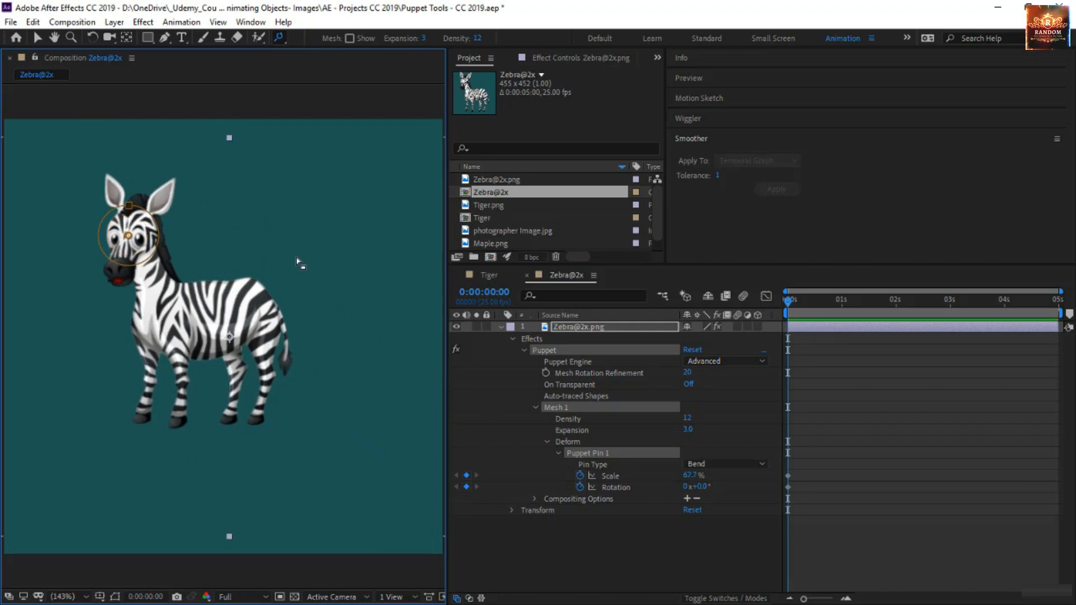
{"action": "key", "text": "ctrl+z"}
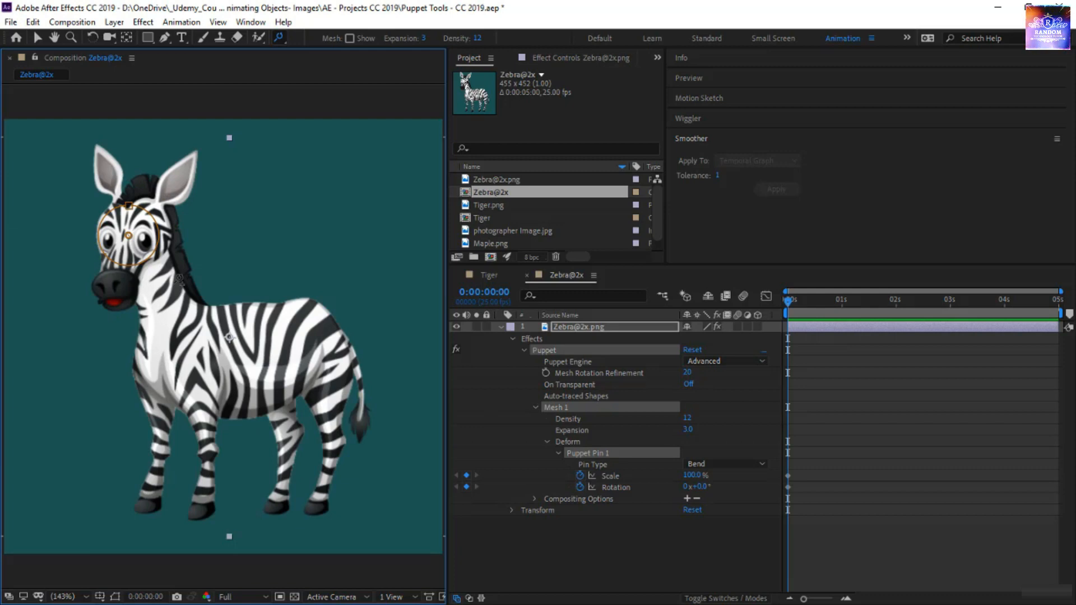
Reset the head pin's Scale and Rotation properties
{"action": "right_click", "coordinate": [611, 476]}
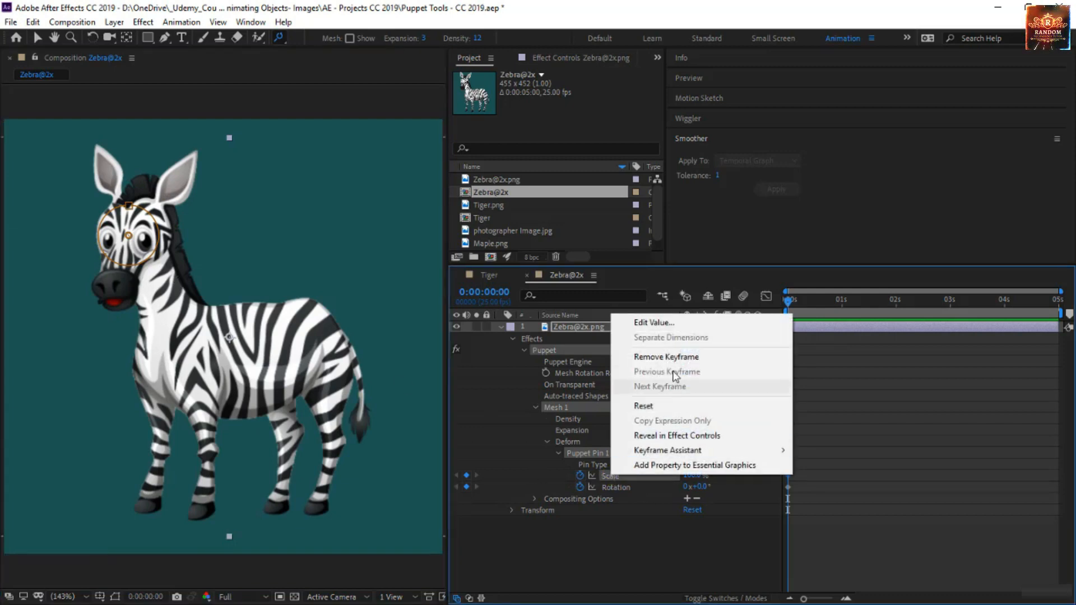
{"action": "left_click", "coordinate": [673, 412]}
{"action": "left_click", "coordinate": [623, 487]}
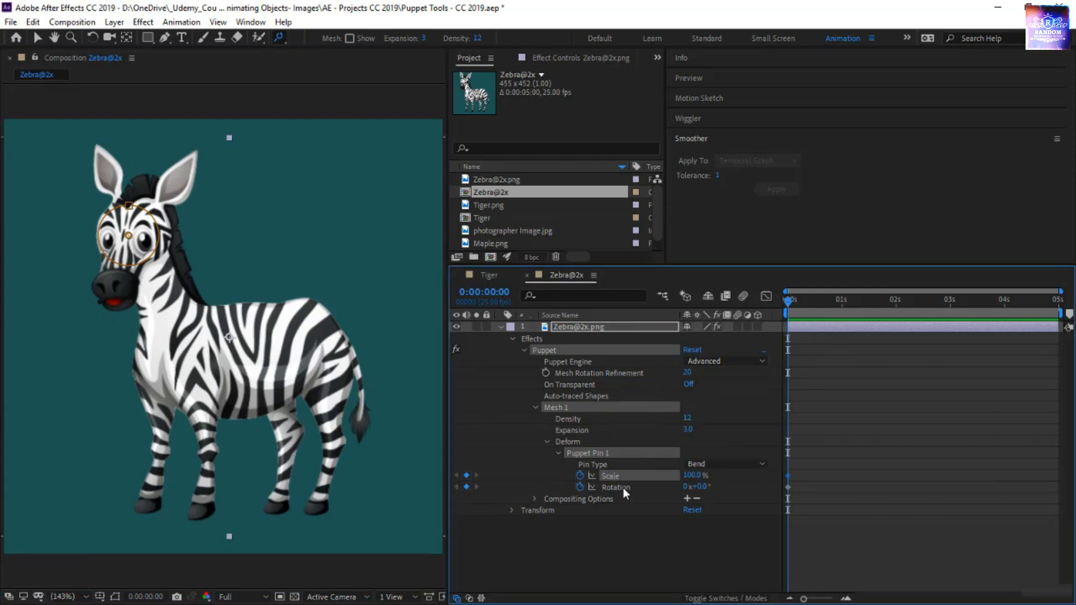
{"action": "right_click", "coordinate": [613, 487]}
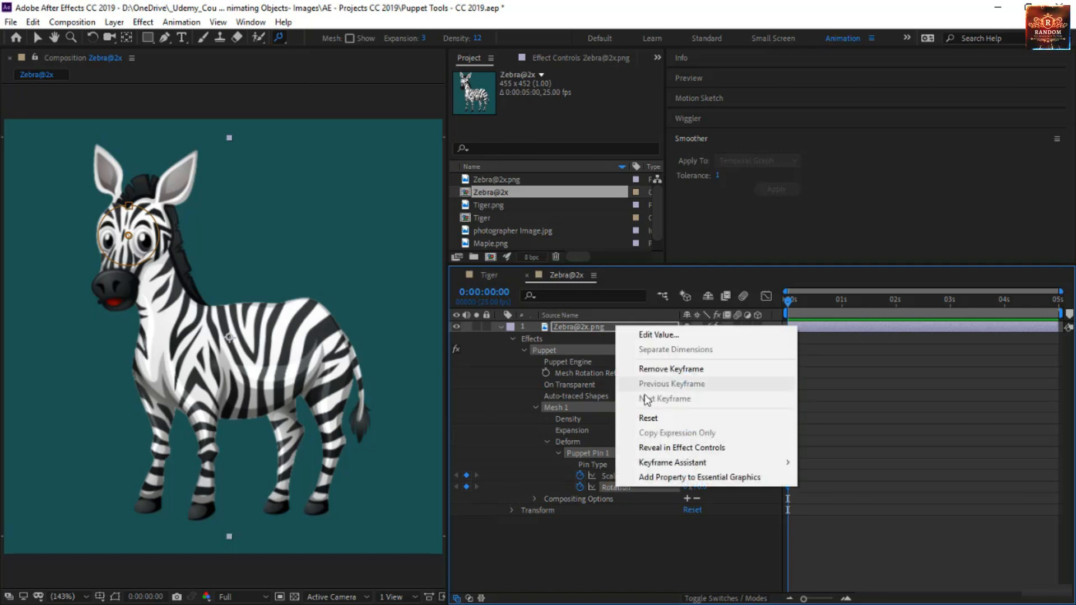
{"action": "left_click", "coordinate": [643, 414]}
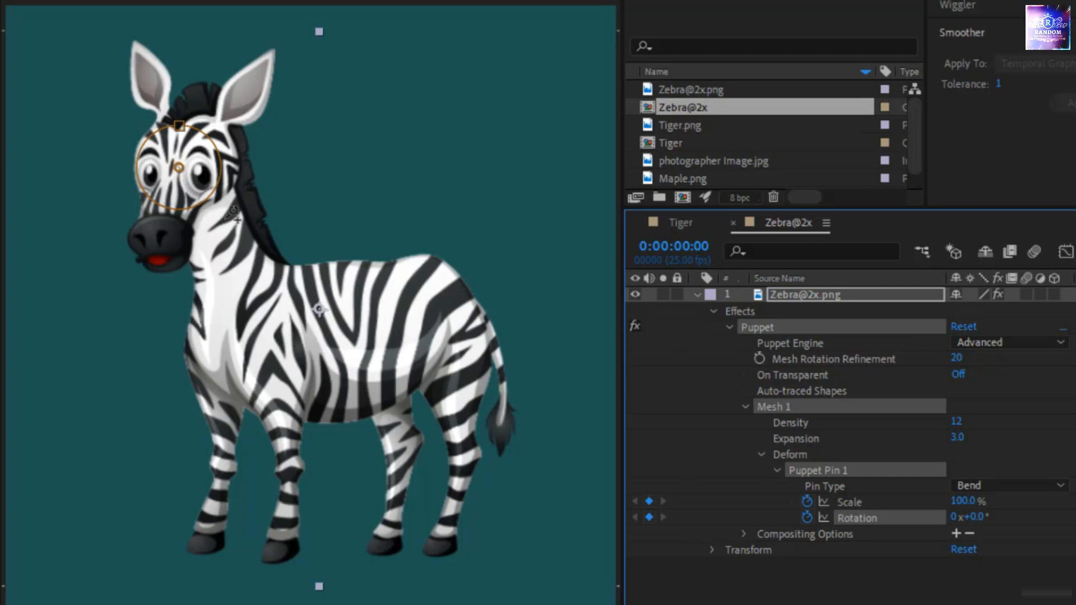
Place a Bend pin on the neck, try rotating the head pin to -36.3° and scaling it, and undo both head changes
{"action": "left_click", "coordinate": [227, 284]}
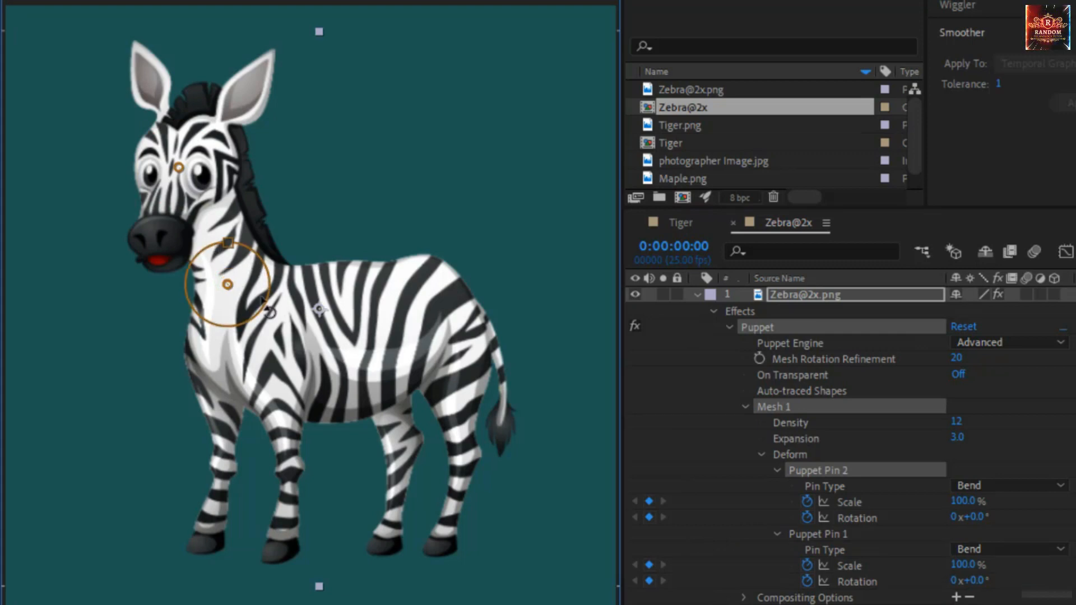
{"action": "left_click", "coordinate": [179, 167]}
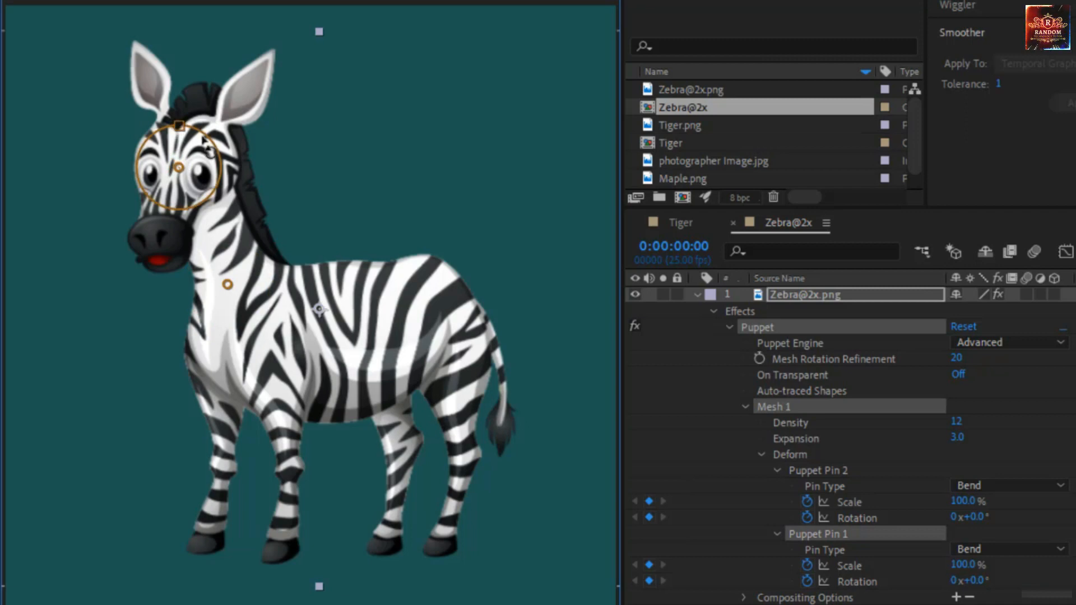
{"action": "left_click_drag", "start_coordinate": [207, 149], "coordinate": [197, 121]}
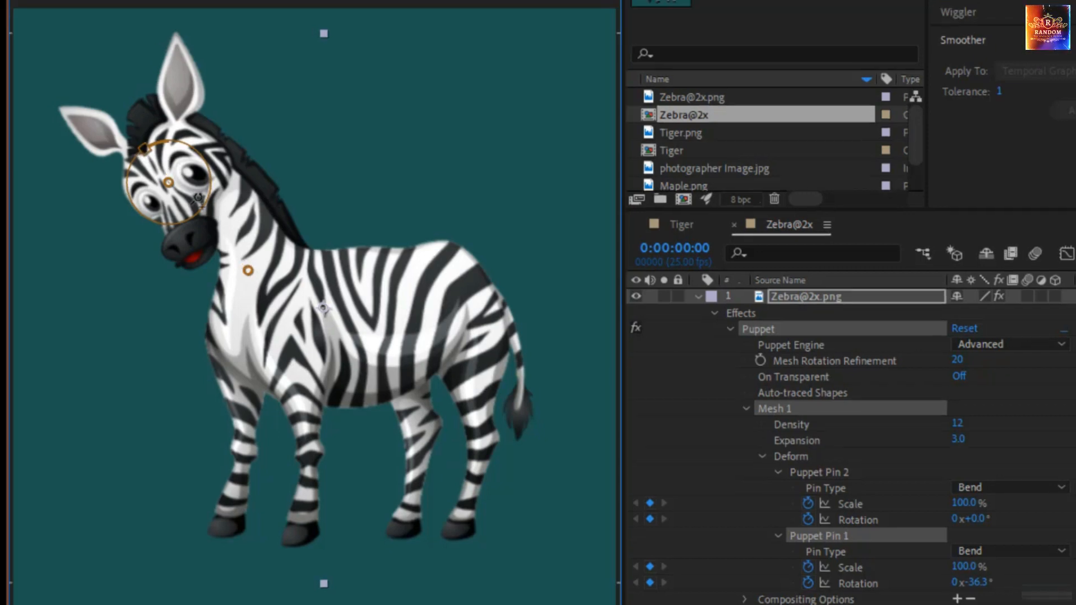
{"action": "key", "text": "ctrl+z"}
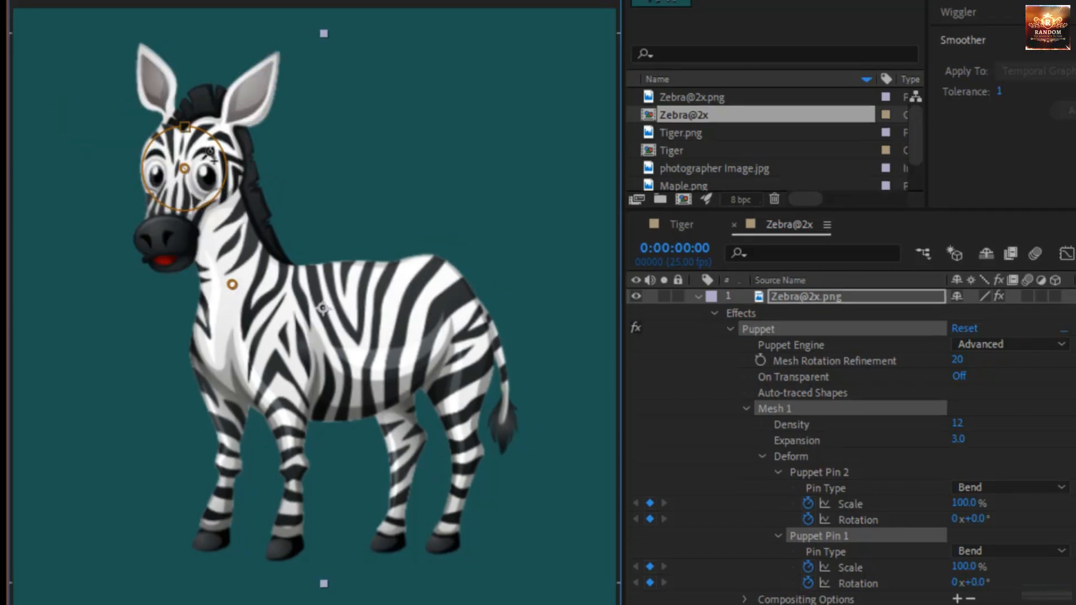
{"action": "left_click_drag", "start_coordinate": [178, 119], "coordinate": [292, 150]}
{"action": "key", "text": "ctrl+z"}
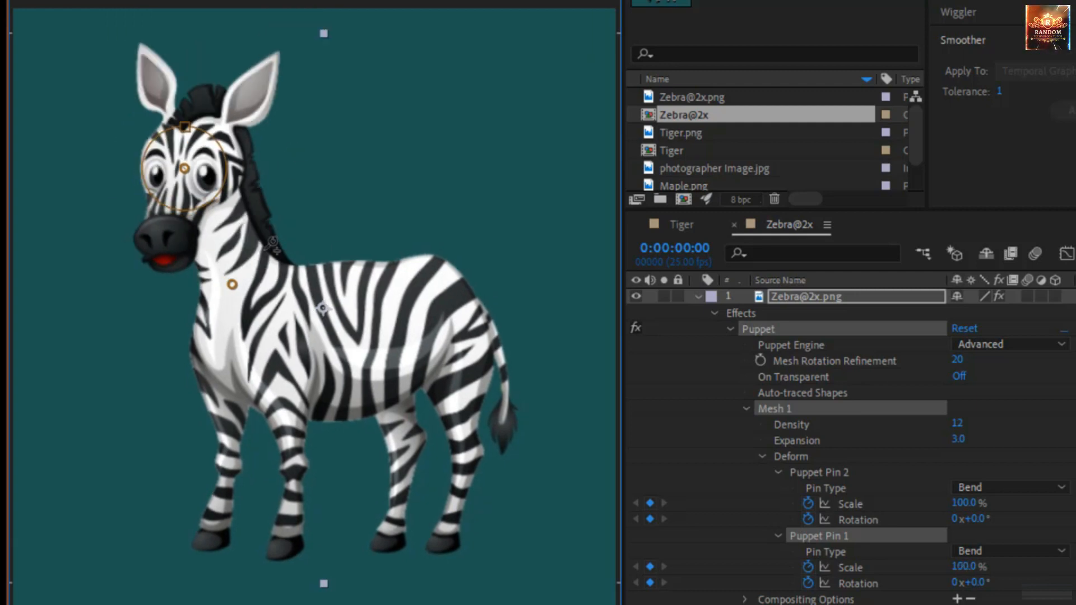
Replace the Bend pin on the zebra's neck with a Puppet Position pin
{"action": "left_click", "coordinate": [233, 284]}
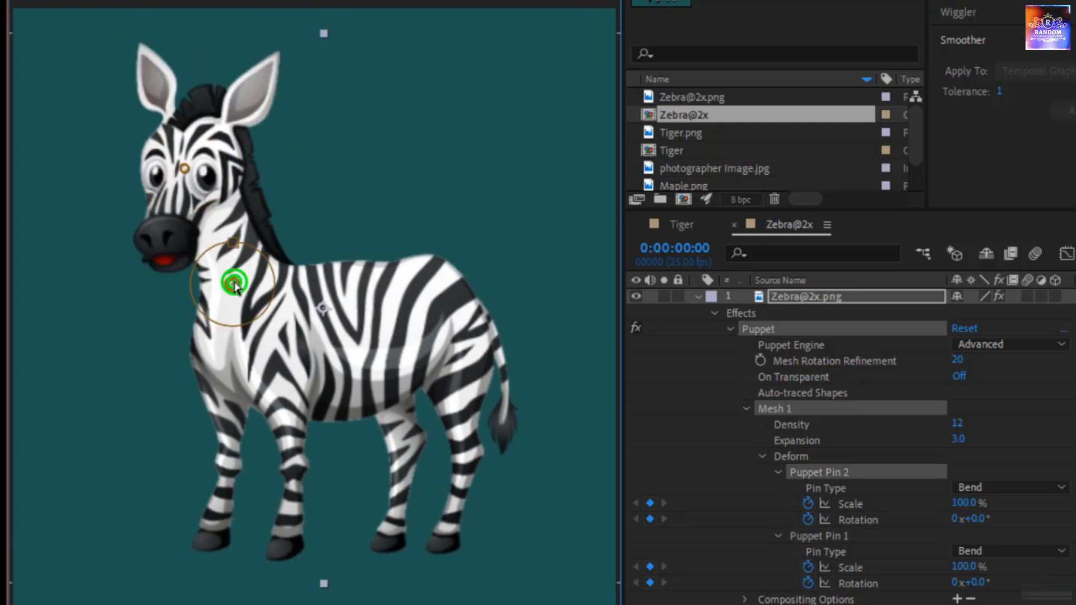
{"action": "key", "text": "Delete"}
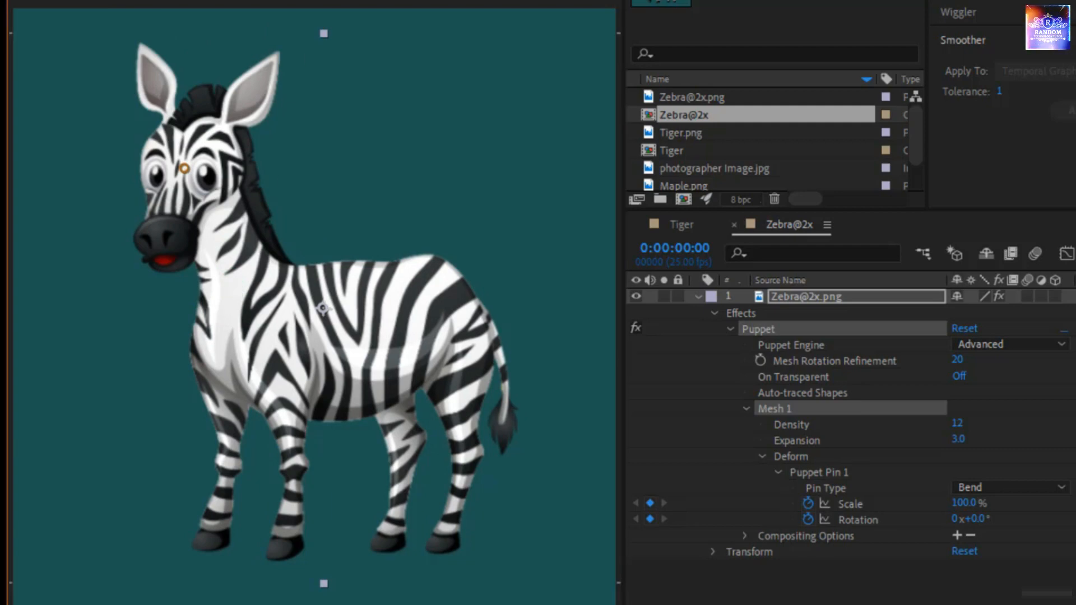
{"action": "left_click", "coordinate": [233, 278]}
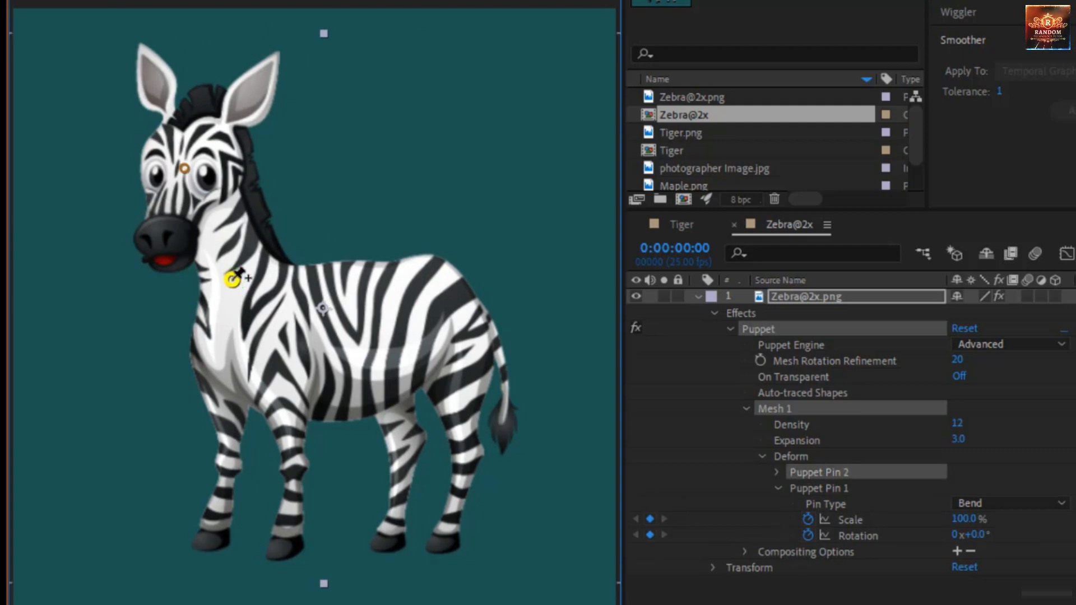
Try rotating the head pin to about 6.2° against the neck's Position pin, and undo the rotation
{"action": "left_click", "coordinate": [186, 174]}
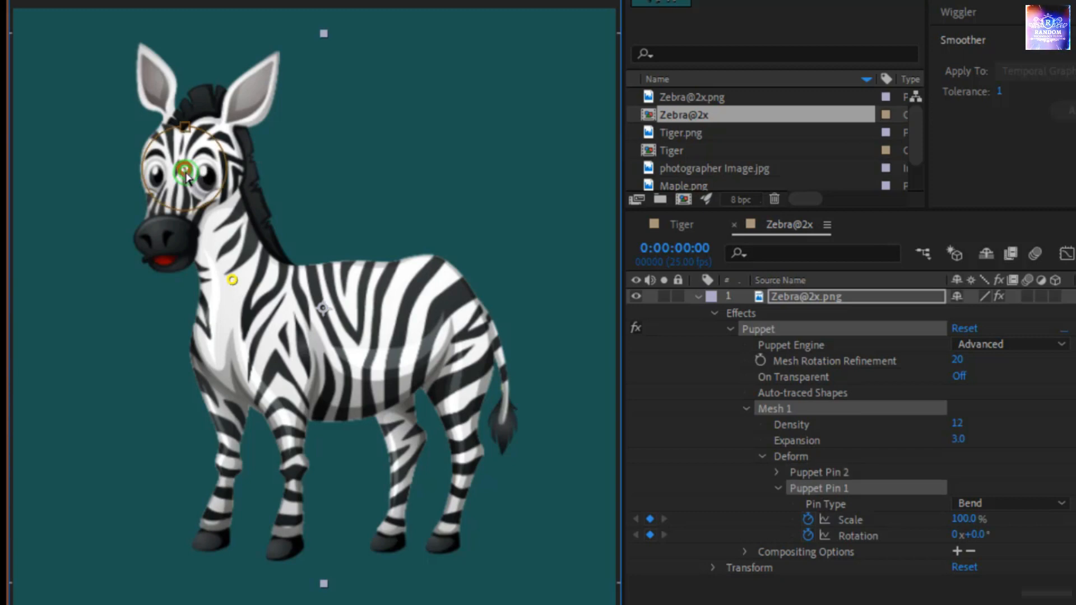
{"action": "left_click_drag", "start_coordinate": [225, 194], "coordinate": [258, 225]}
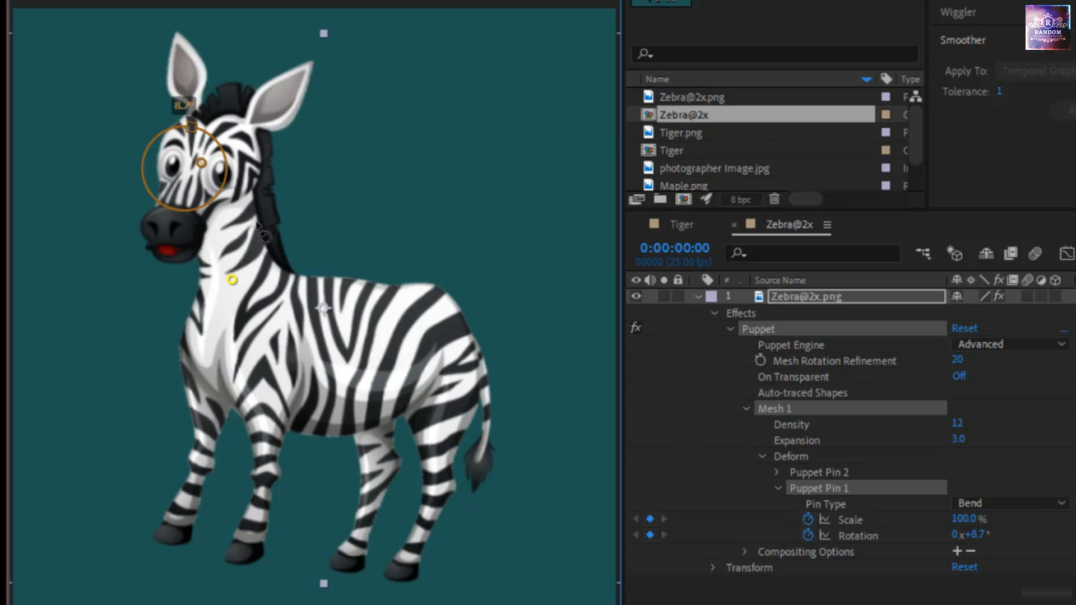
{"action": "mouse_move", "coordinate": [257, 225]}
{"action": "left_mouse_down"}
{"action": "mouse_move", "coordinate": [251, 137]}
{"action": "mouse_move", "coordinate": [264, 230]}
{"action": "left_mouse_up"}
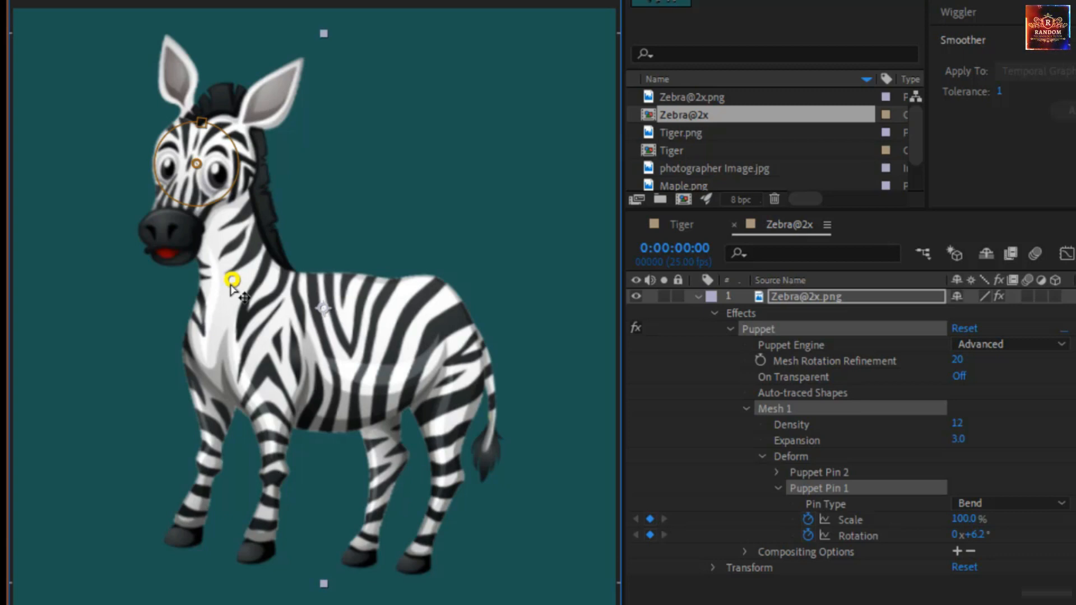
{"action": "key", "text": "ctrl+z"}
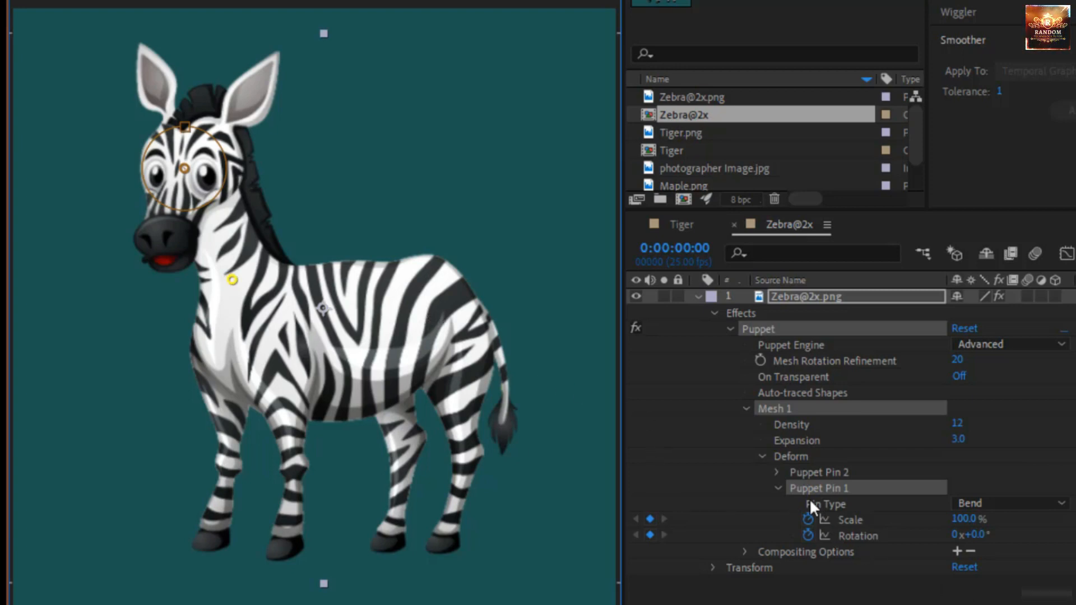
Try the Position pin type on the head pin, and return it to Bend
{"action": "left_click", "coordinate": [977, 501]}
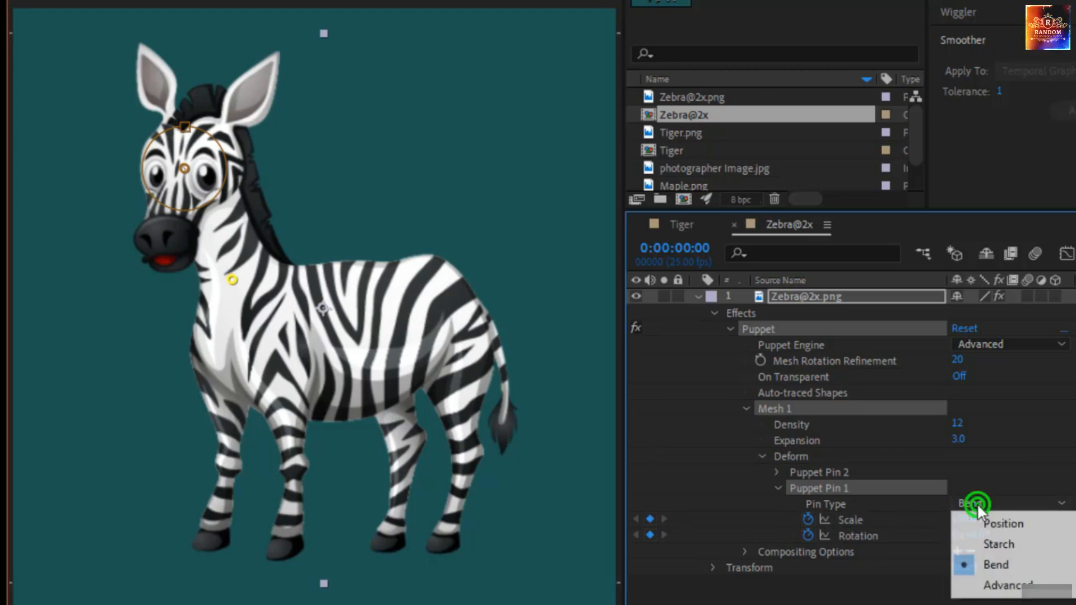
{"action": "left_click", "coordinate": [1004, 524]}
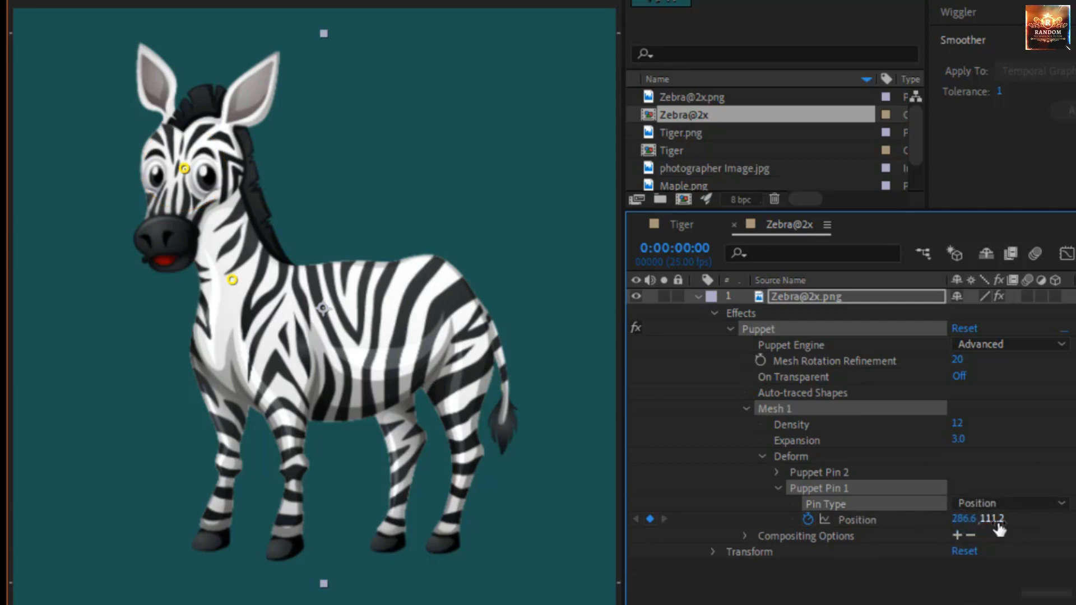
{"action": "left_click", "coordinate": [978, 504]}
{"action": "left_click", "coordinate": [993, 563]}
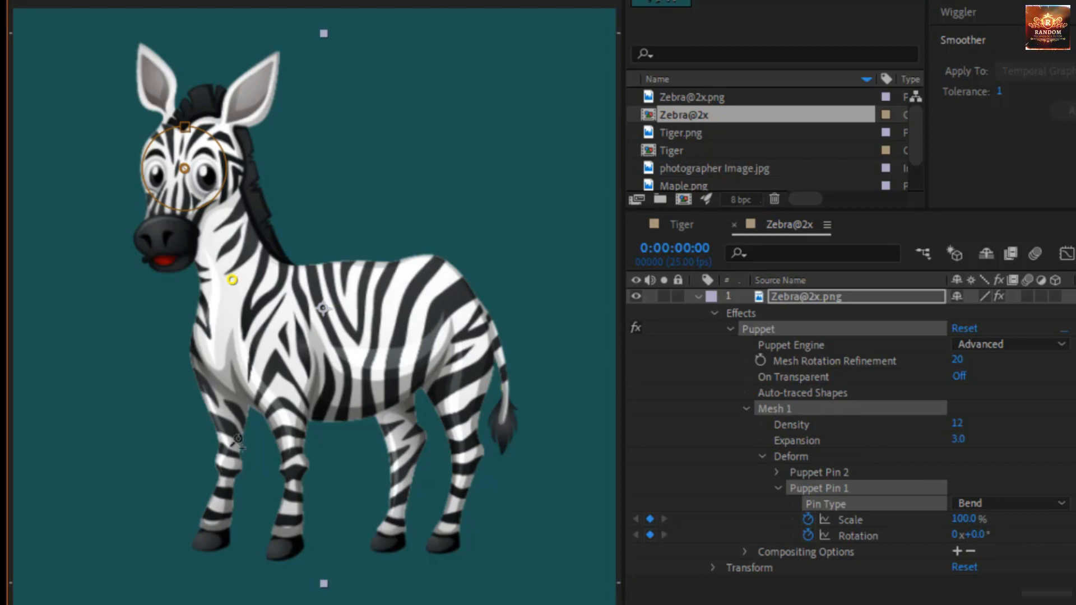
Place Bend pins on the foremost front leg at the upper leg, just above the hoof and at the knee
{"action": "left_click", "coordinate": [231, 399]}
{"action": "left_click", "coordinate": [214, 531]}
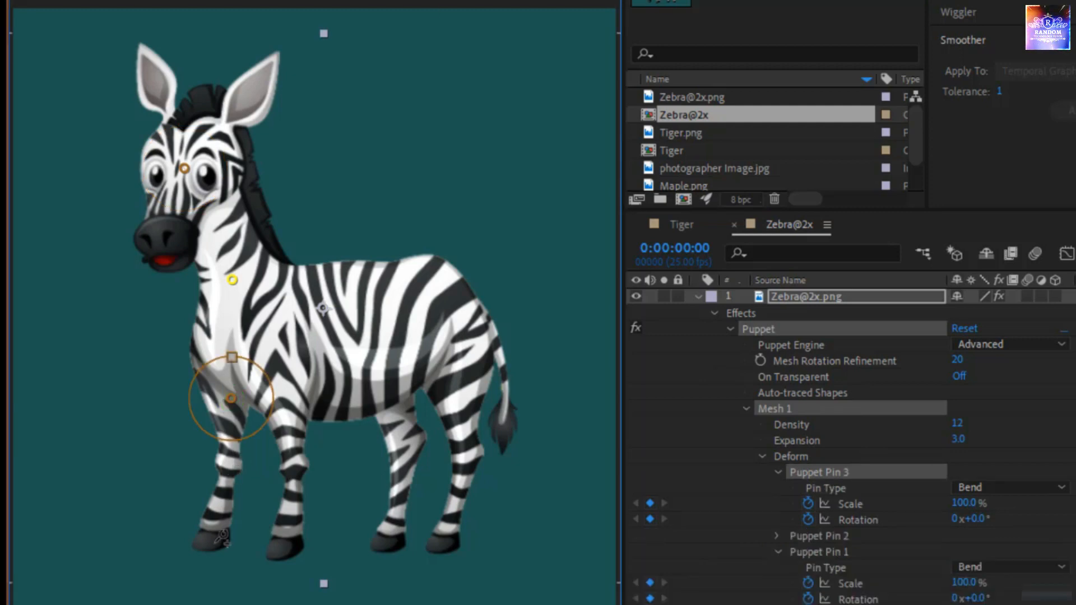
{"action": "left_click", "coordinate": [227, 464]}
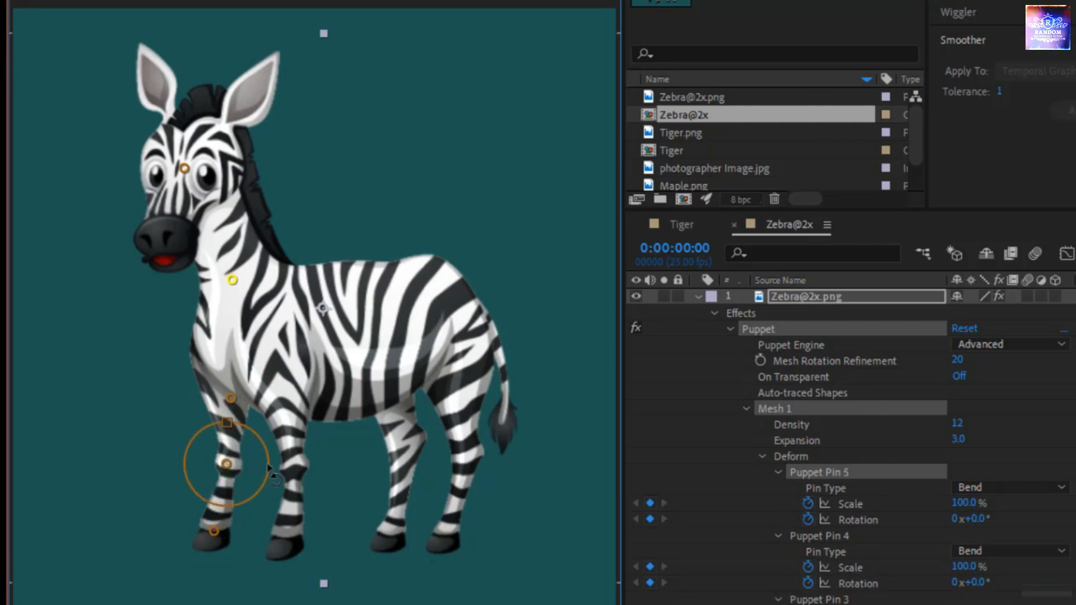
Lift the foremost front leg by rotating its knee pin to 33.0° and its hoof pin to 26.6°
{"action": "left_click_drag", "start_coordinate": [268, 466], "coordinate": [262, 500]}
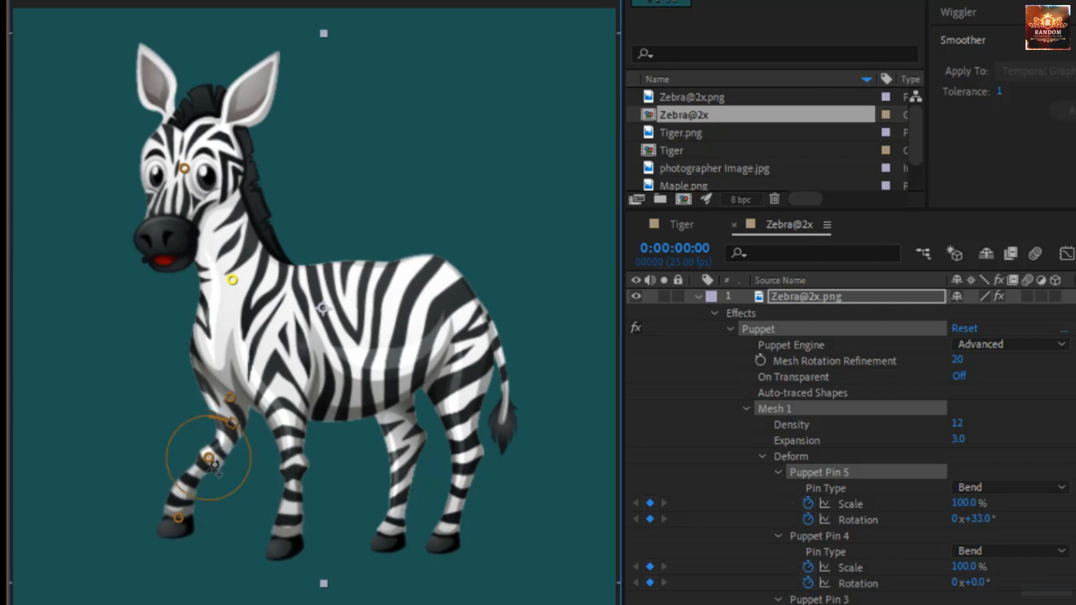
{"action": "left_click", "coordinate": [179, 519]}
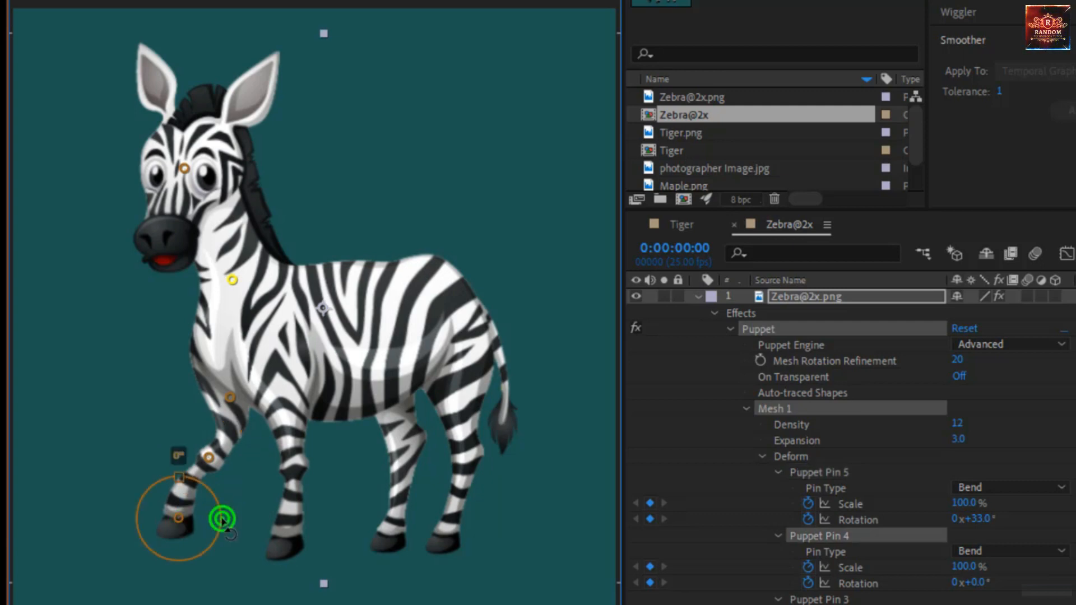
{"action": "left_click_drag", "start_coordinate": [223, 520], "coordinate": [218, 541]}
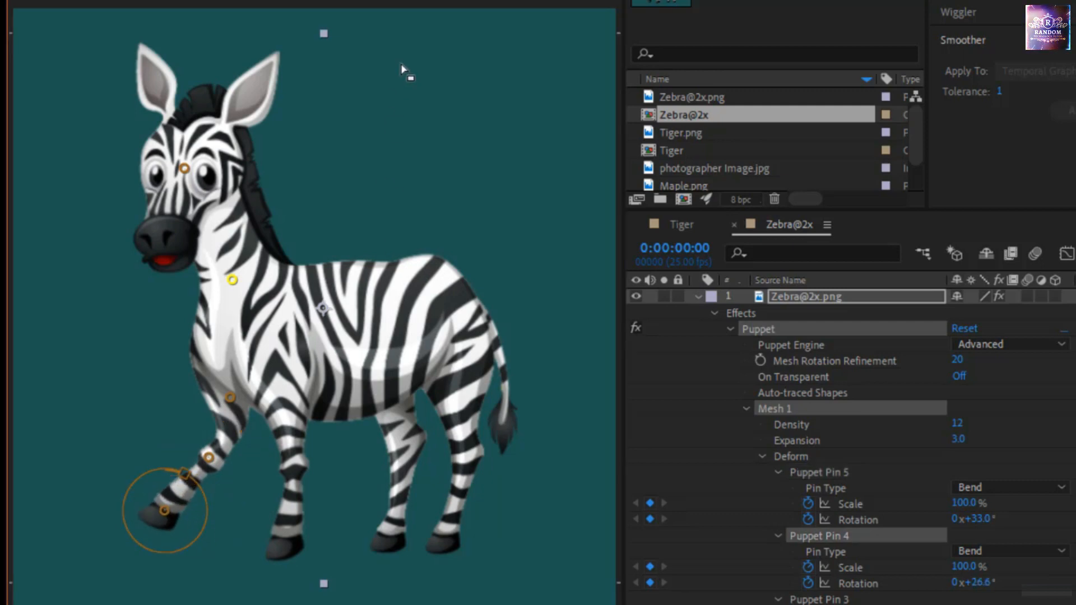
Place Position pins on the other front leg's upper part, hoof and knee, and move the knee pin slightly toward the hind legs
{"action": "left_click", "coordinate": [298, 417]}
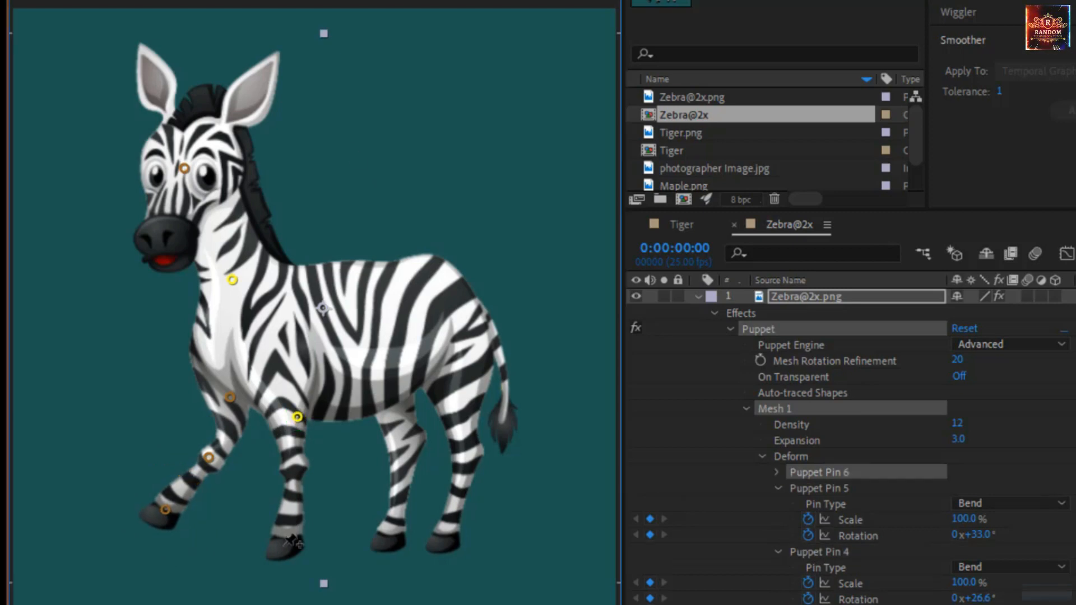
{"action": "left_click", "coordinate": [285, 547]}
{"action": "left_click", "coordinate": [300, 480]}
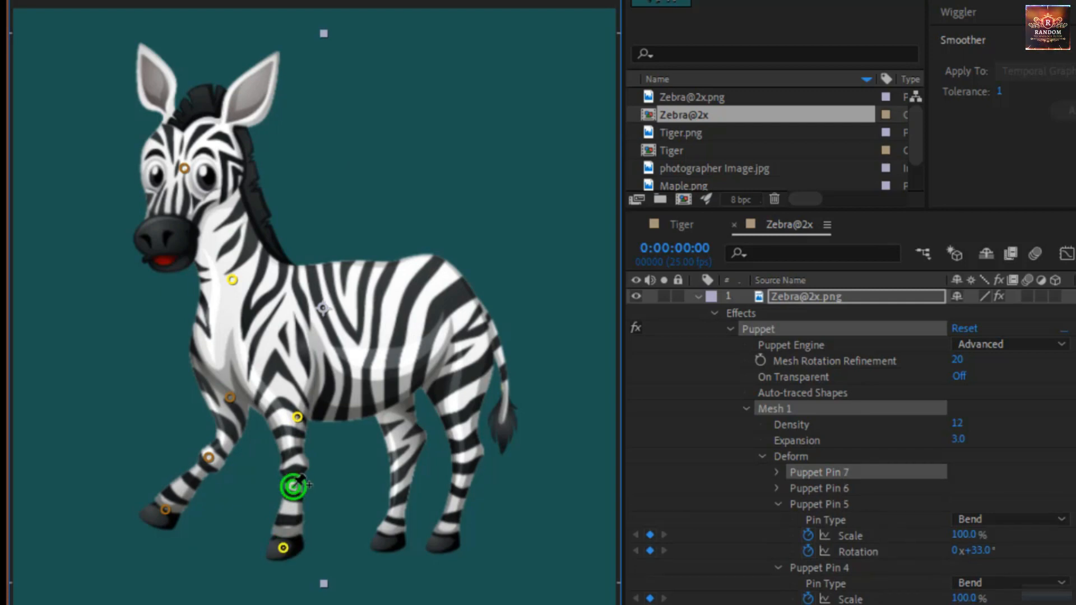
{"action": "mouse_move", "coordinate": [300, 481]}
{"action": "left_mouse_down"}
{"action": "mouse_move", "coordinate": [251, 489]}
{"action": "mouse_move", "coordinate": [323, 489]}
{"action": "mouse_move", "coordinate": [279, 483]}
{"action": "mouse_move", "coordinate": [316, 481]}
{"action": "left_mouse_up"}
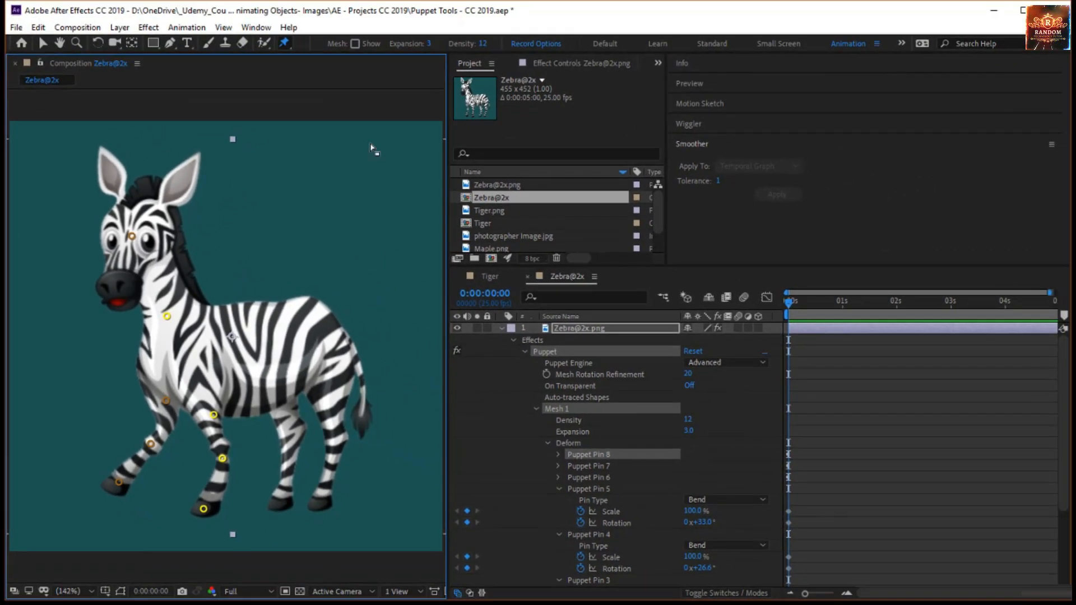
{"action": "left_click", "coordinate": [285, 46]}
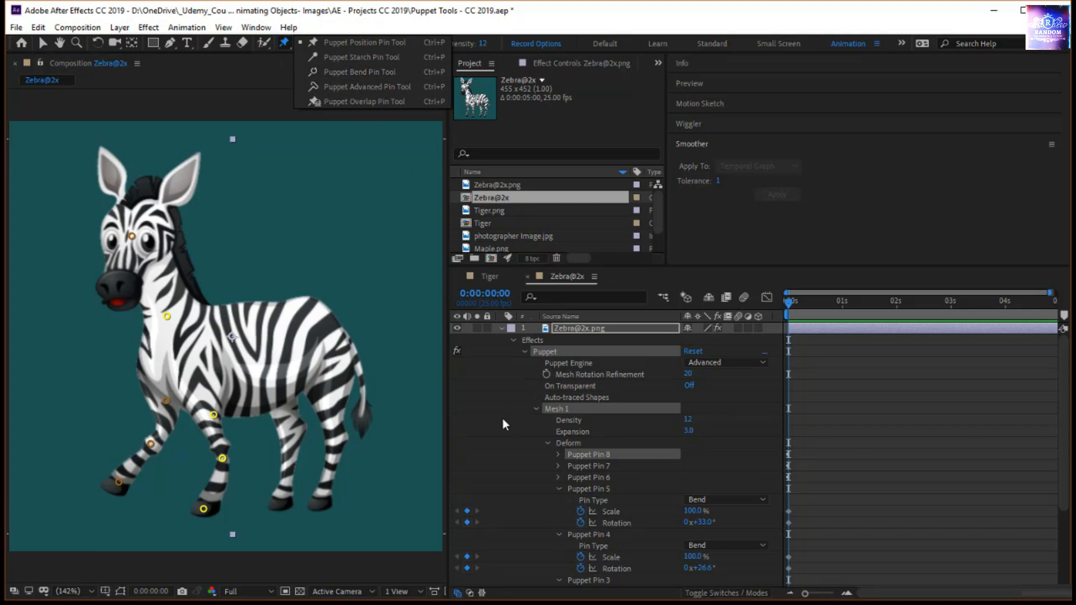
{"action": "left_click", "coordinate": [539, 339]}
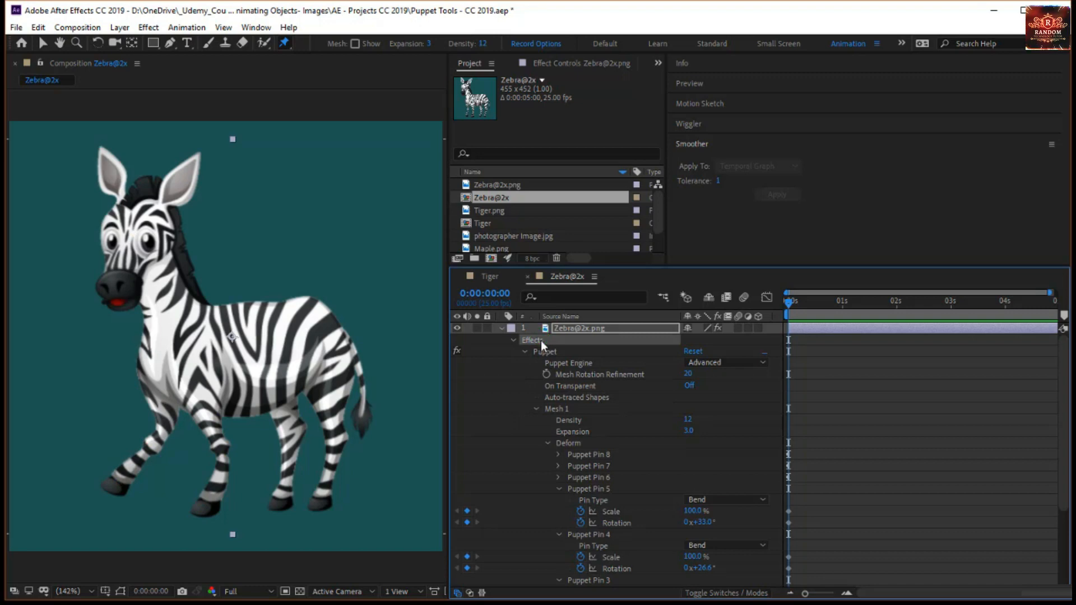
{"action": "key", "text": "Delete"}
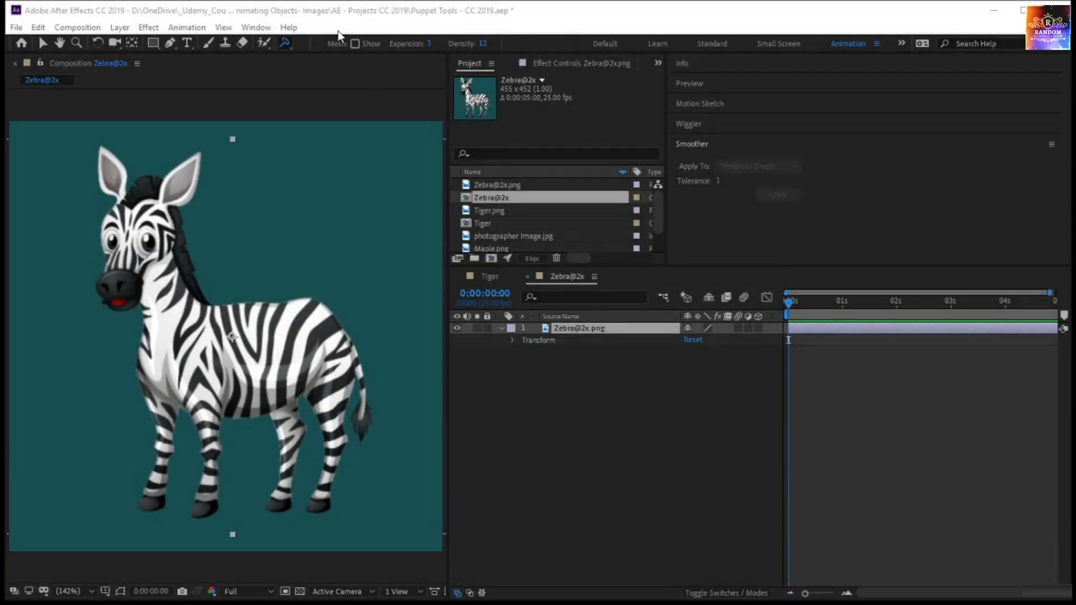
Place Puppet Advanced pins between the zebra's eyes and at the base of its neck
{"action": "left_click", "coordinate": [287, 43]}
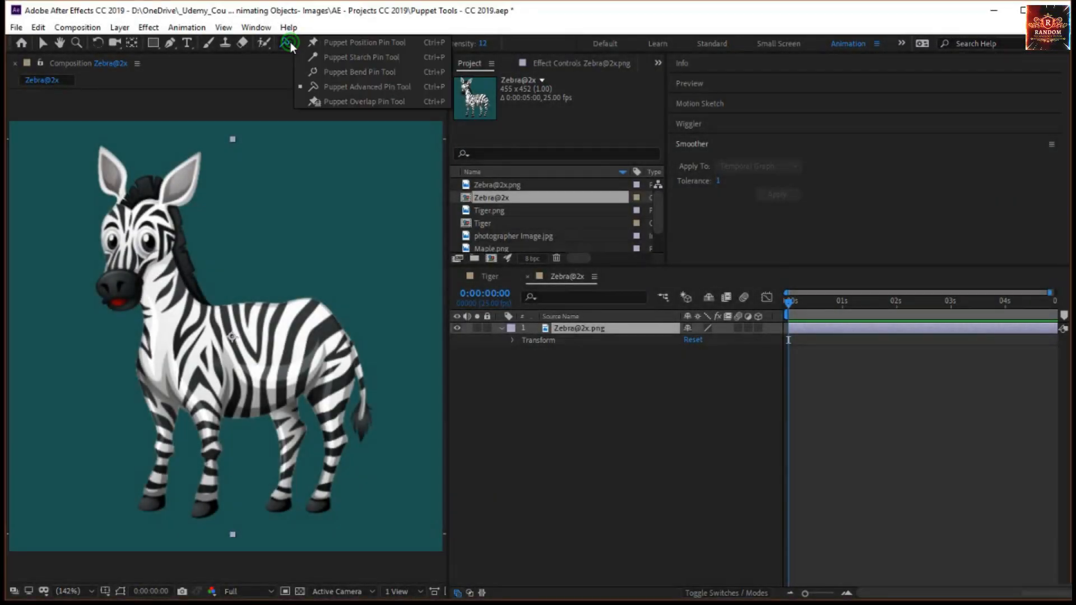
{"action": "left_click", "coordinate": [336, 87]}
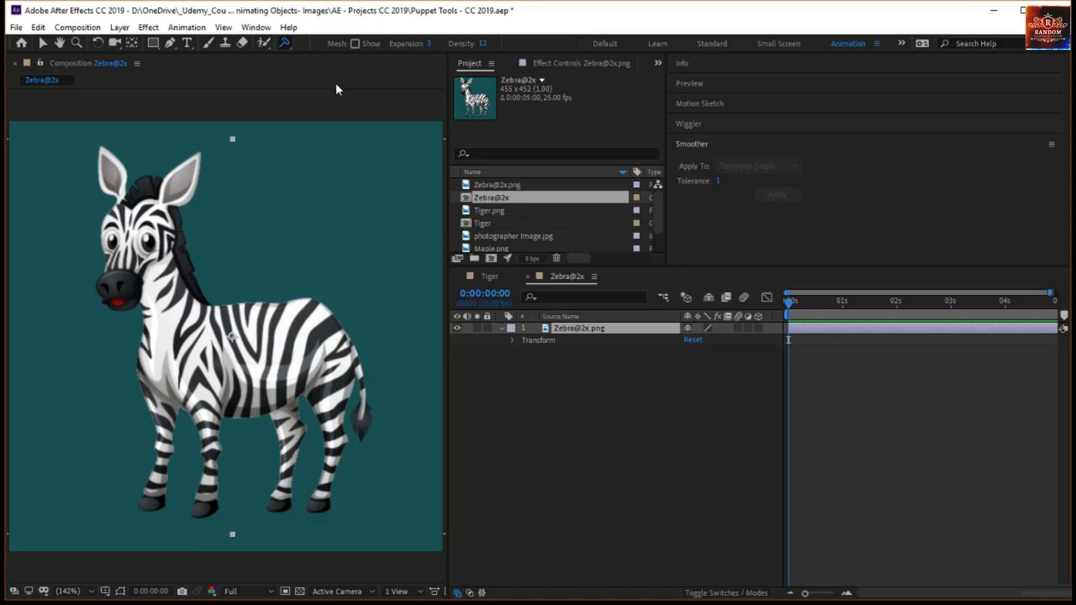
{"action": "left_click", "coordinate": [231, 243]}
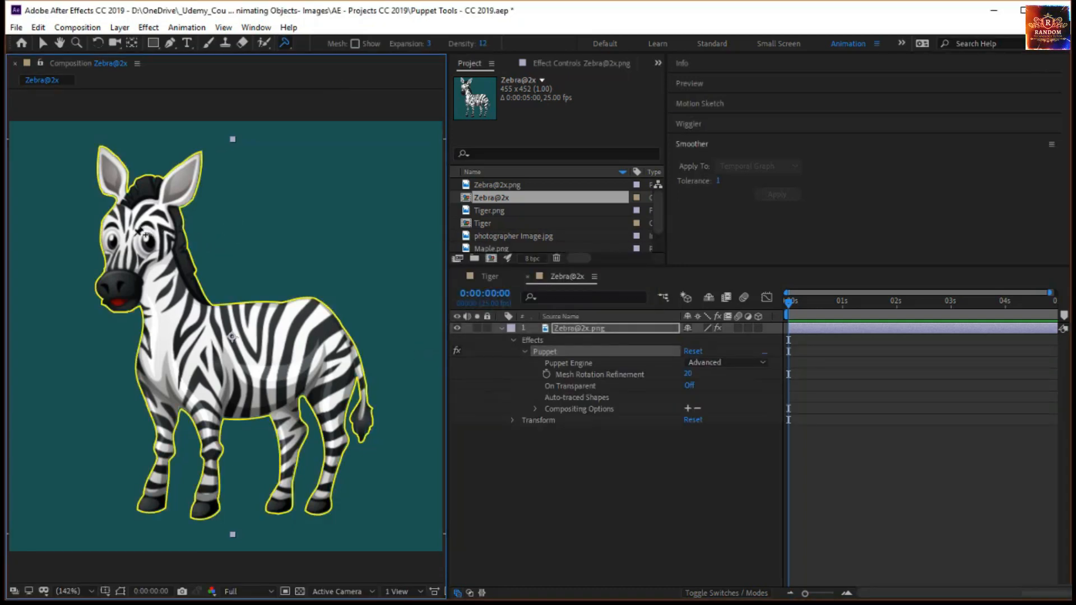
{"action": "left_click", "coordinate": [134, 236]}
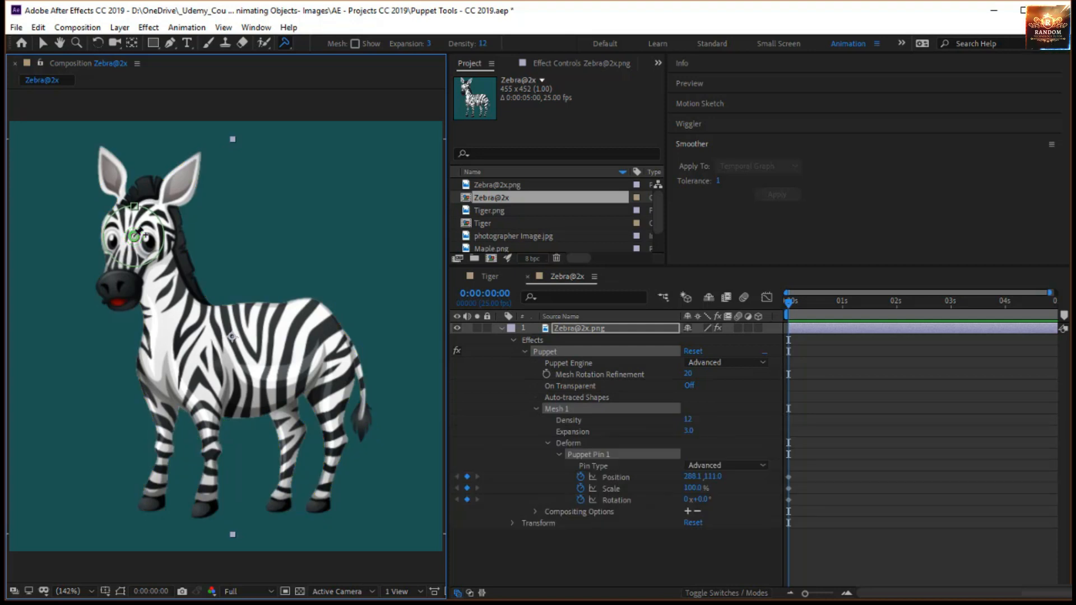
{"action": "left_click", "coordinate": [171, 311]}
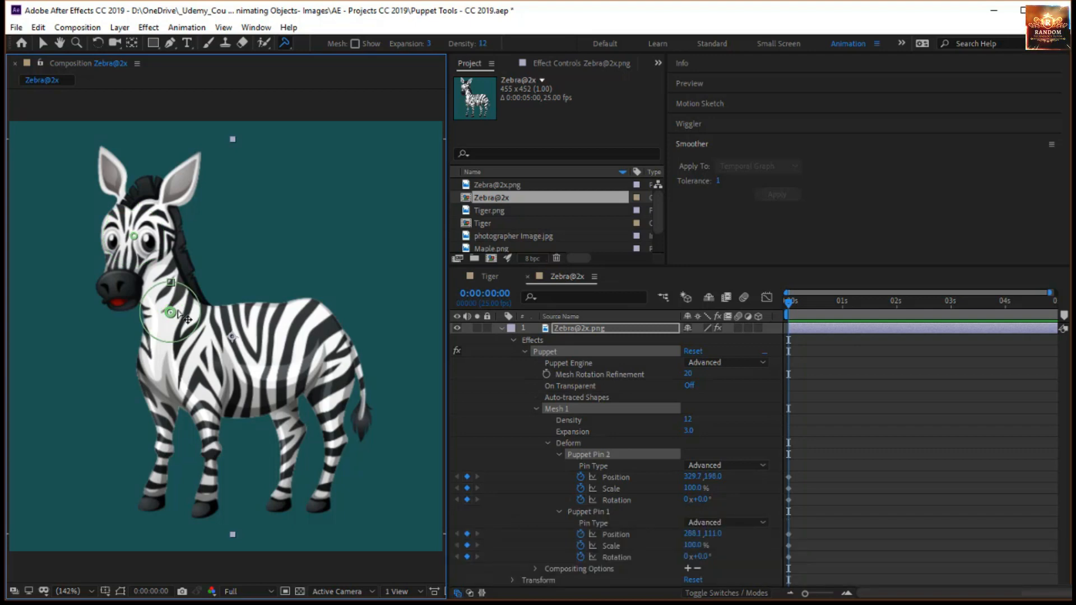
Try moving the head's Advanced pin upward and rotating it to -27.2°, undoing each change
{"action": "left_click", "coordinate": [136, 238]}
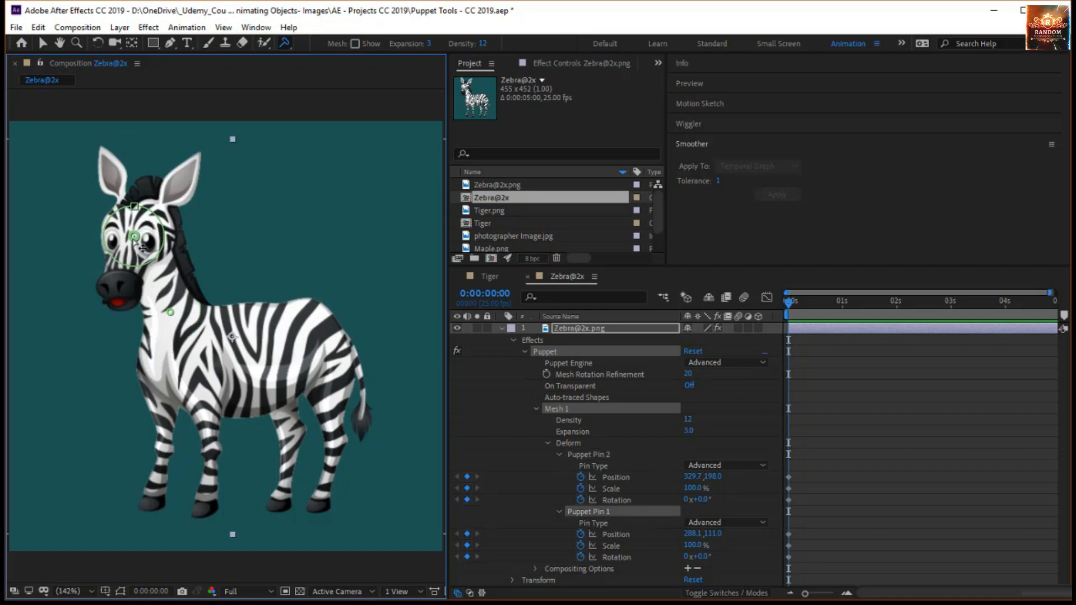
{"action": "left_click_drag", "start_coordinate": [136, 240], "coordinate": [104, 152]}
{"action": "key", "text": "ctrl+z"}
{"action": "key", "text": "ctrl+z"}
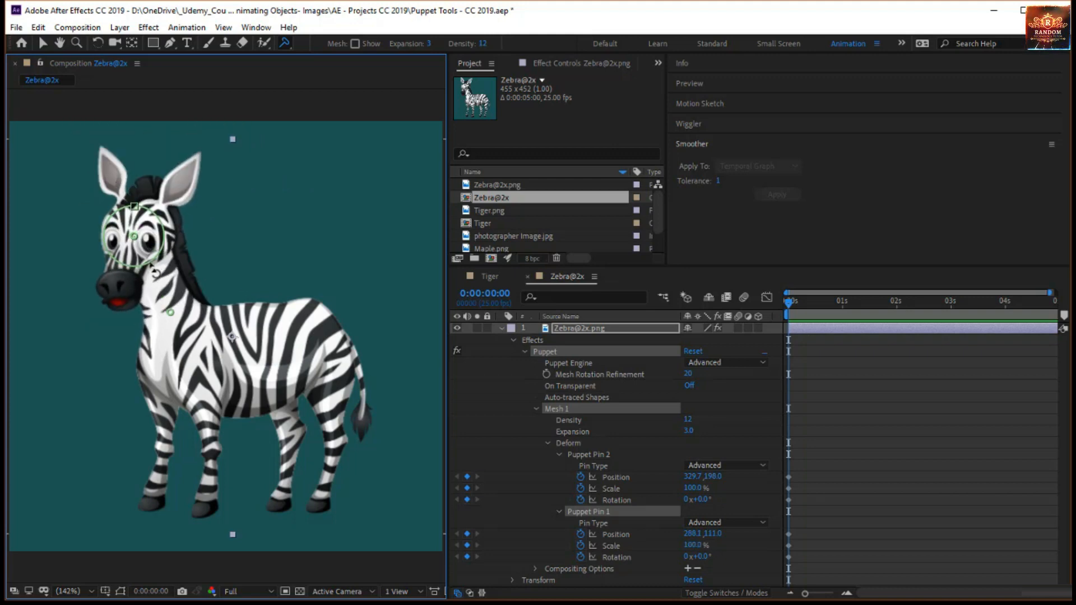
{"action": "left_click_drag", "start_coordinate": [151, 264], "coordinate": [199, 261]}
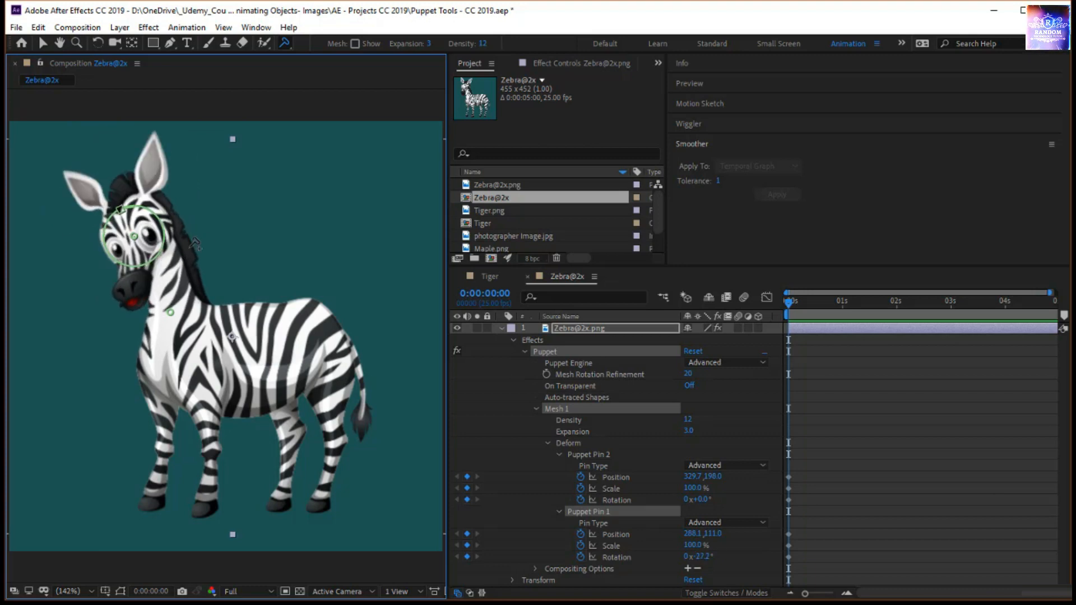
{"action": "key", "text": "ctrl+z"}
Try tilting the head both ways by rotating its Advanced pin to -48.8° and 36.3°, and return it to nearly upright
{"action": "left_click", "coordinate": [170, 312]}
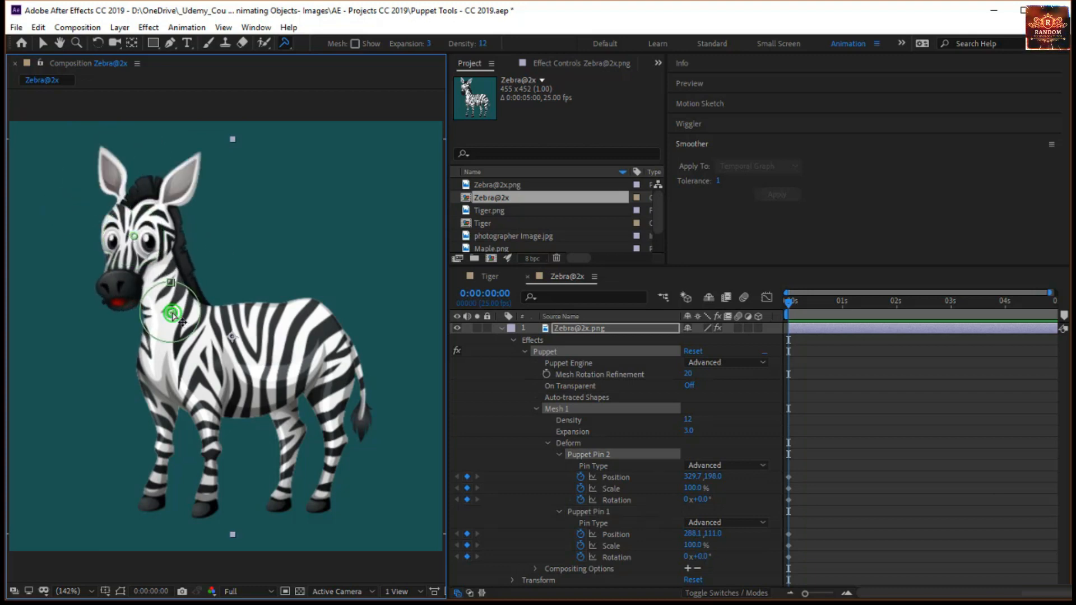
{"action": "left_click", "coordinate": [136, 238]}
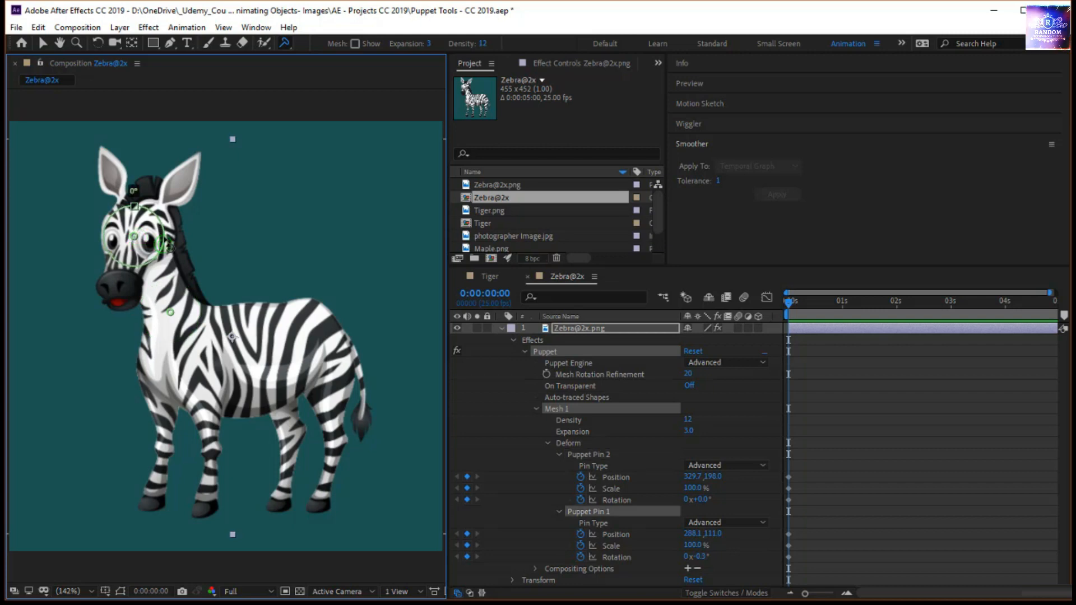
{"action": "left_click_drag", "start_coordinate": [169, 256], "coordinate": [157, 227]}
{"action": "left_click", "coordinate": [172, 316]}
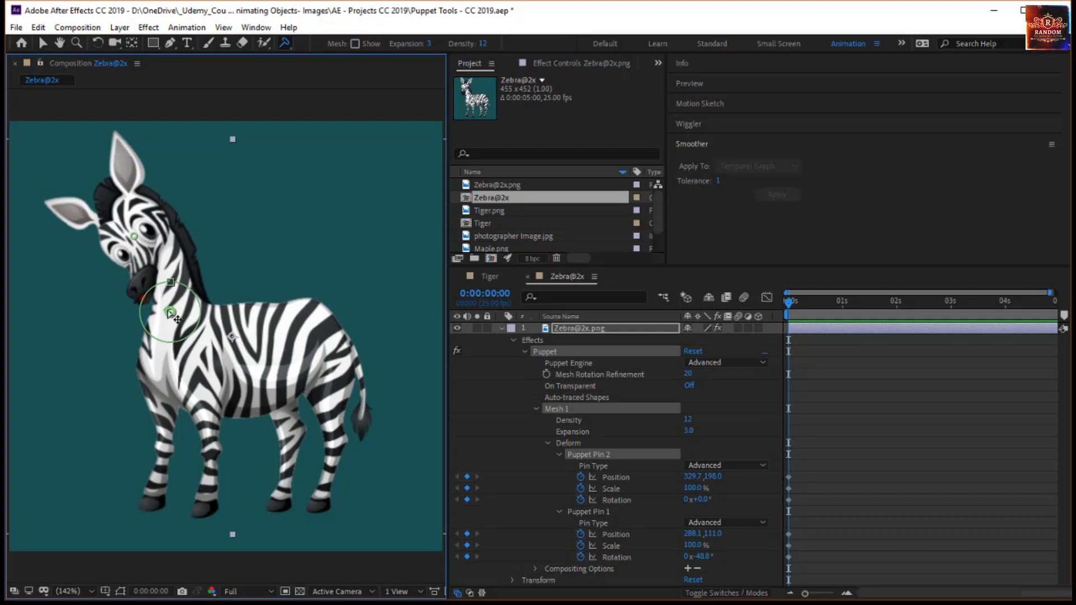
{"action": "left_click", "coordinate": [134, 236]}
{"action": "left_click_drag", "start_coordinate": [167, 253], "coordinate": [127, 295]}
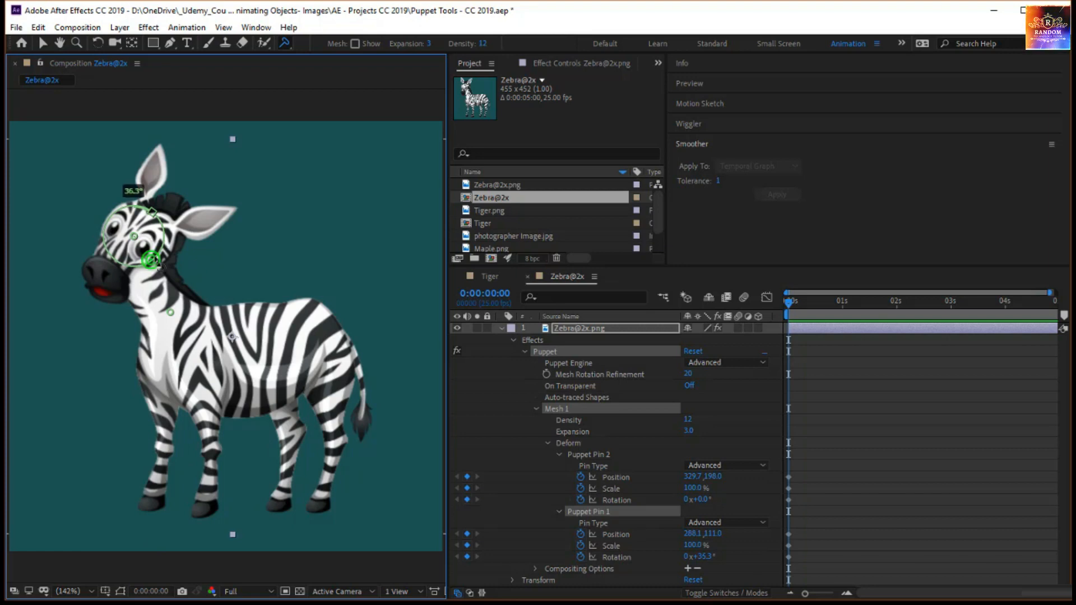
{"action": "left_click_drag", "start_coordinate": [155, 268], "coordinate": [182, 260]}
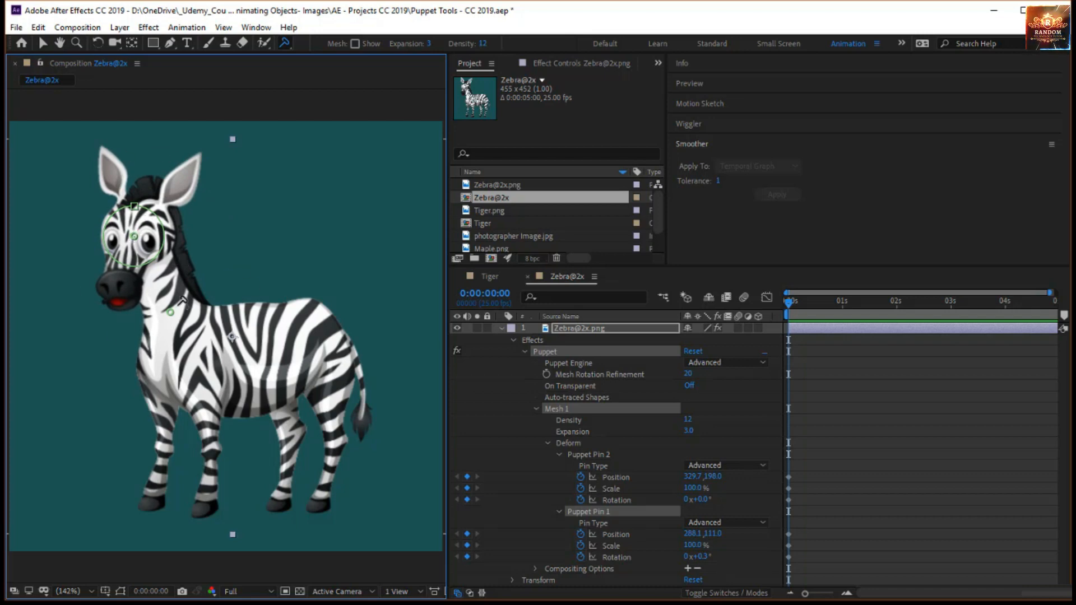
Replace the Advanced pin at the base of the neck with a Position pin
{"action": "left_click", "coordinate": [171, 312]}
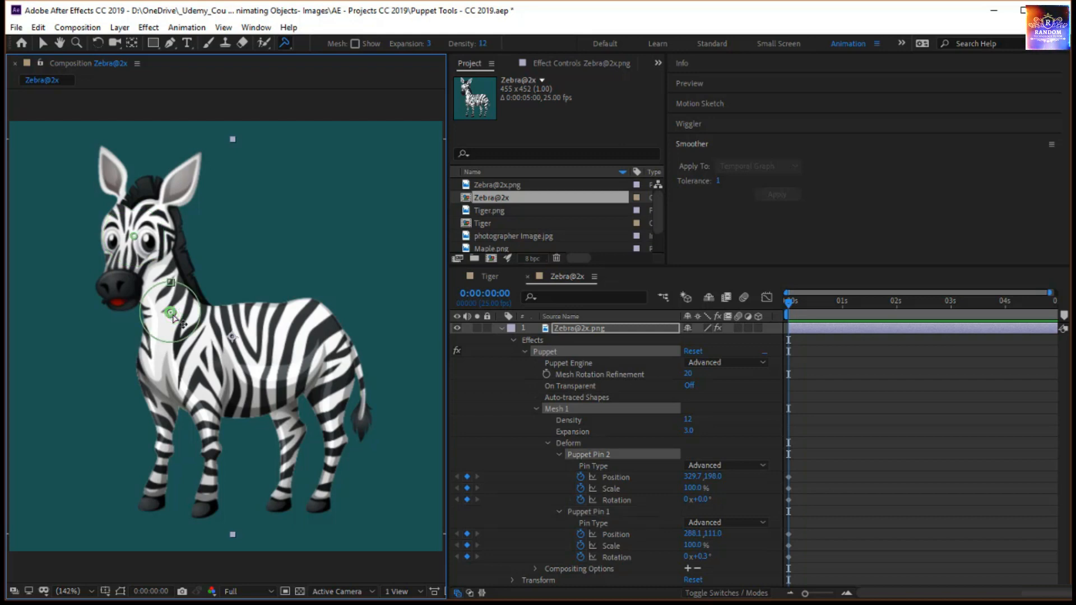
{"action": "key", "text": "Delete"}
{"action": "left_click", "coordinate": [288, 41]}
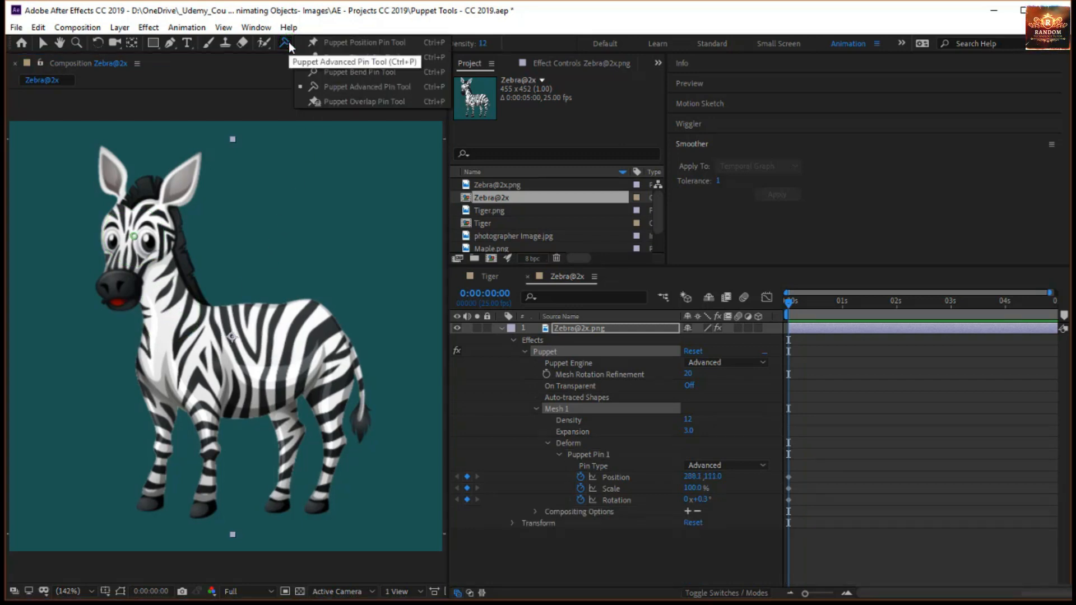
{"action": "left_click", "coordinate": [337, 42]}
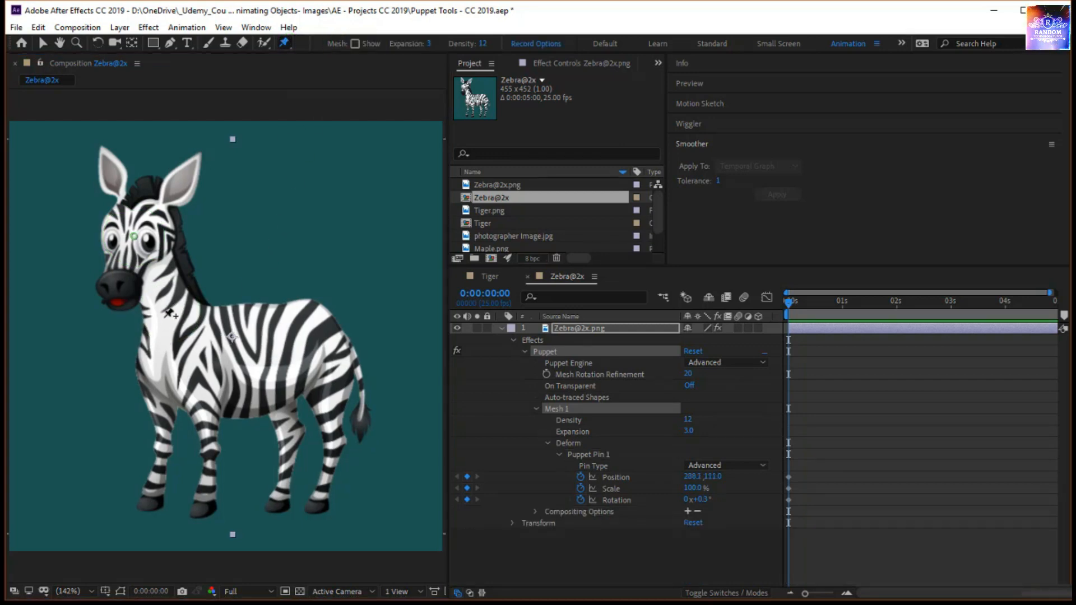
{"action": "left_click", "coordinate": [164, 317]}
Set the head's Advanced pin rotation to 0°
{"action": "left_click", "coordinate": [135, 236]}
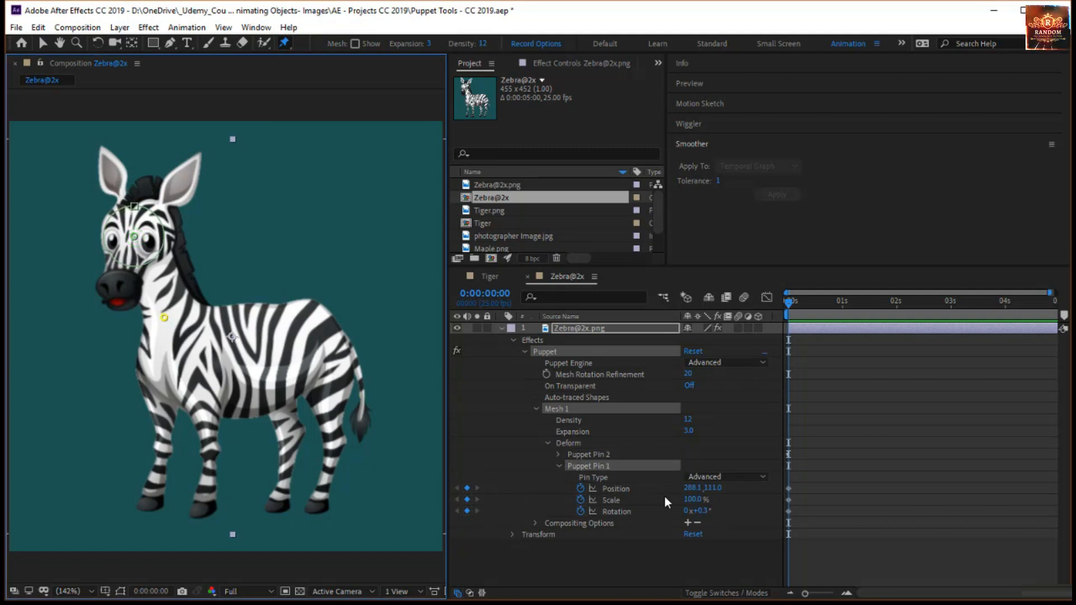
{"action": "left_click", "coordinate": [704, 510]}
{"action": "type", "text": "0"}
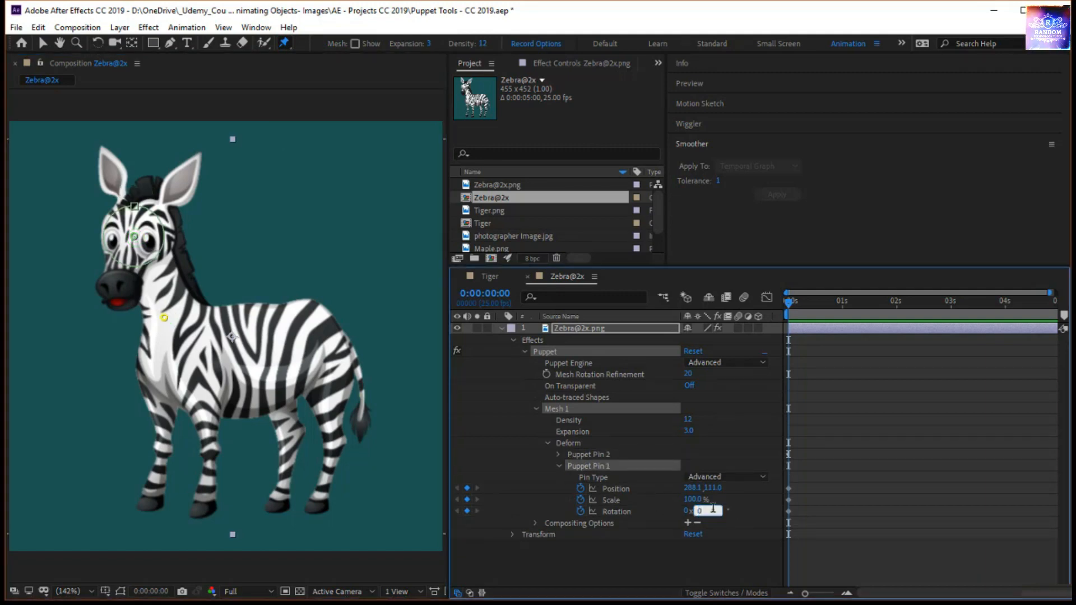
{"action": "key", "text": "Return"}
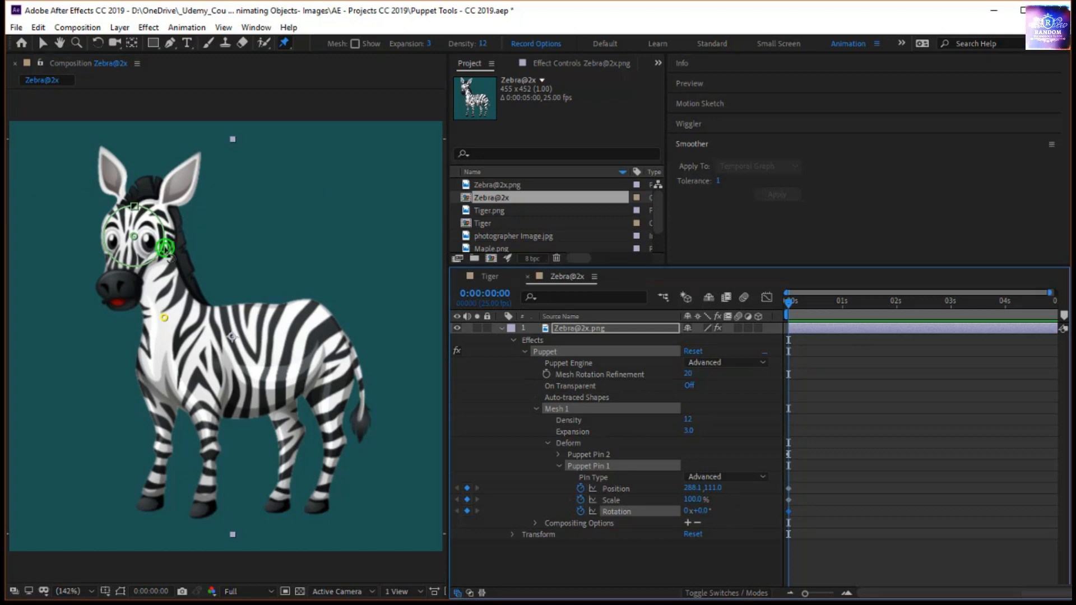
Rotate the head pin to -5.7° against the neck's Position pin, and try a stronger head tilt before undoing it
{"action": "left_click_drag", "start_coordinate": [169, 257], "coordinate": [167, 326]}
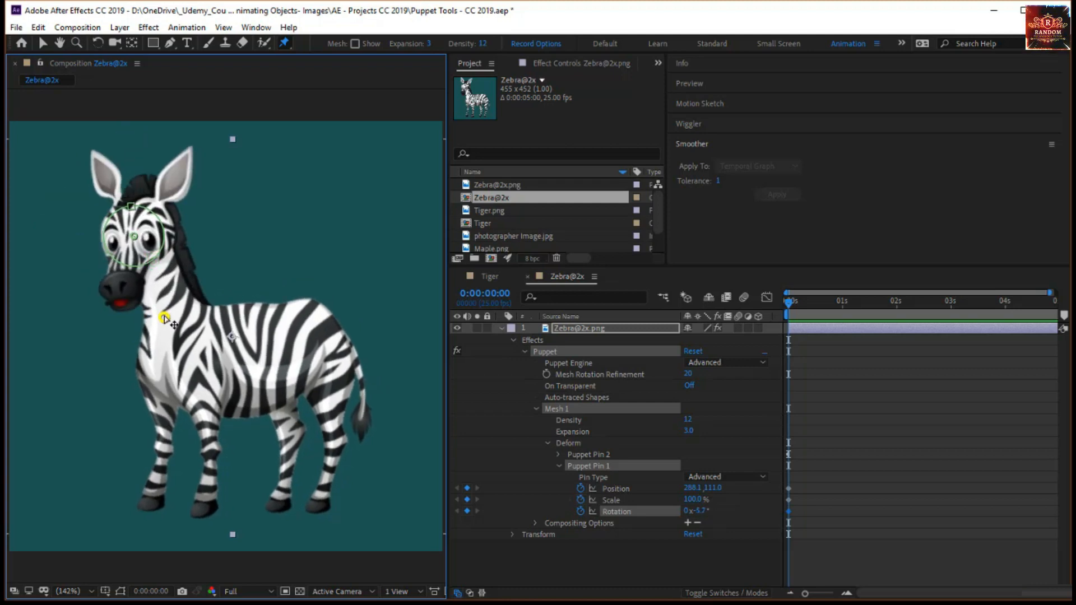
{"action": "left_click", "coordinate": [164, 319]}
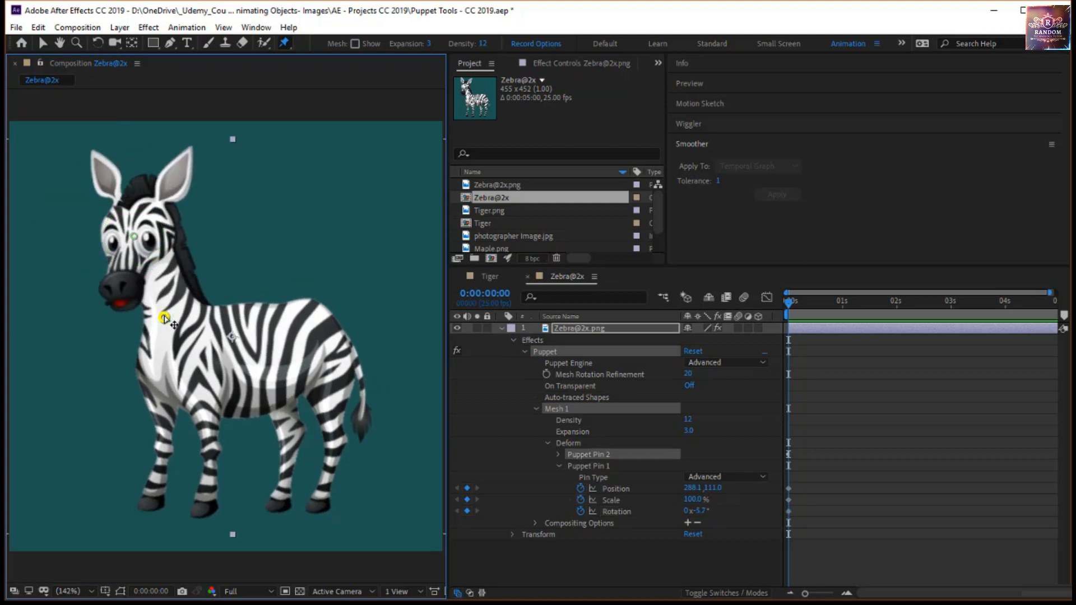
{"action": "left_click", "coordinate": [135, 237]}
{"action": "left_click_drag", "start_coordinate": [160, 266], "coordinate": [176, 258]}
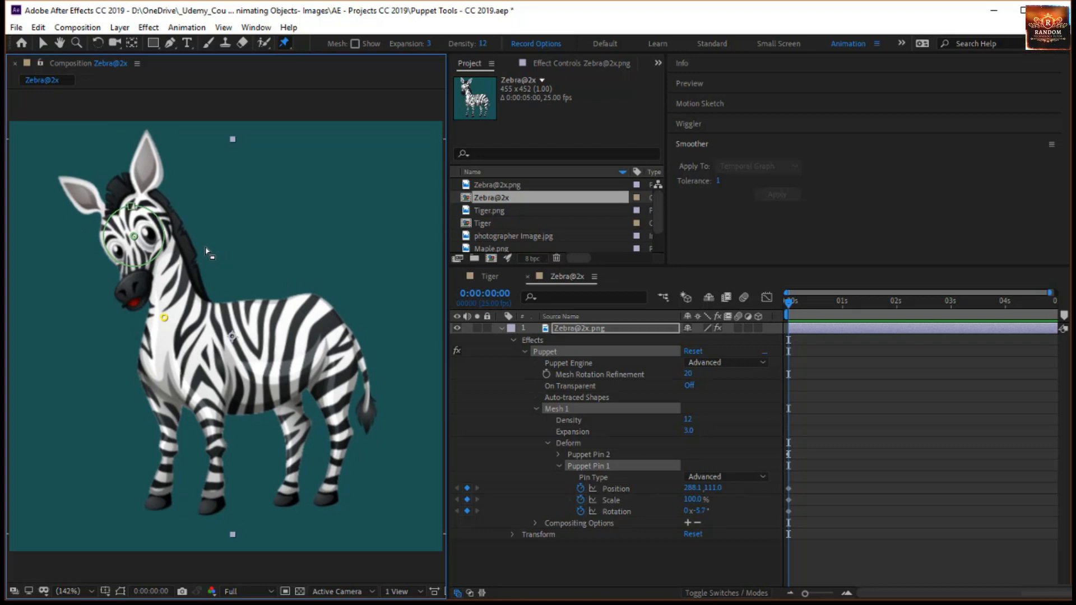
{"action": "key", "text": "ctrl+z"}
Delete the Position pin at the neck and reset the head pin's rotation to 0°
{"action": "left_click", "coordinate": [165, 321]}
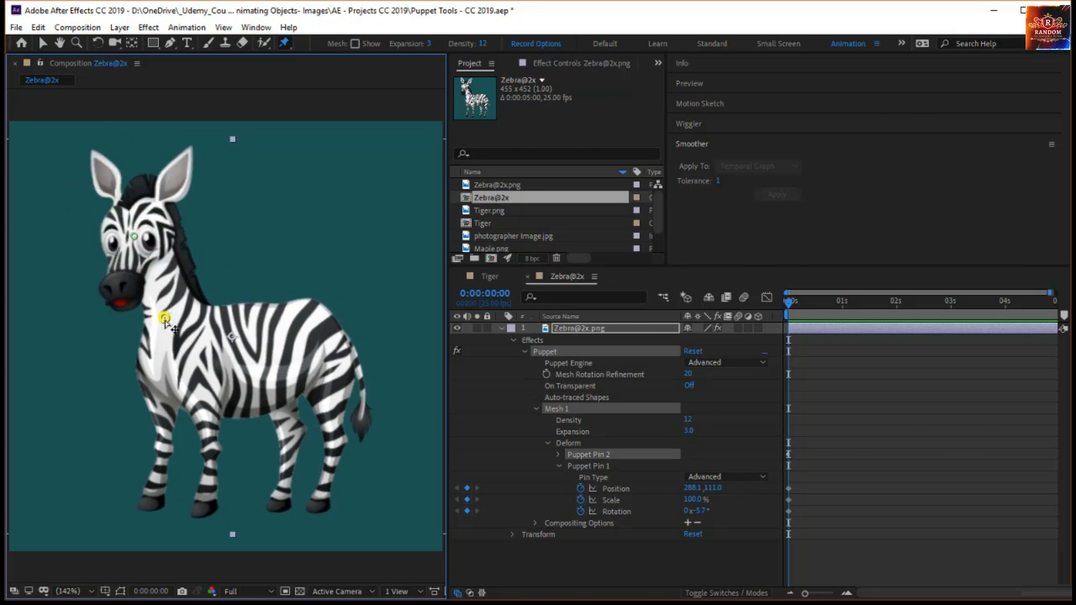
{"action": "key", "text": "Delete"}
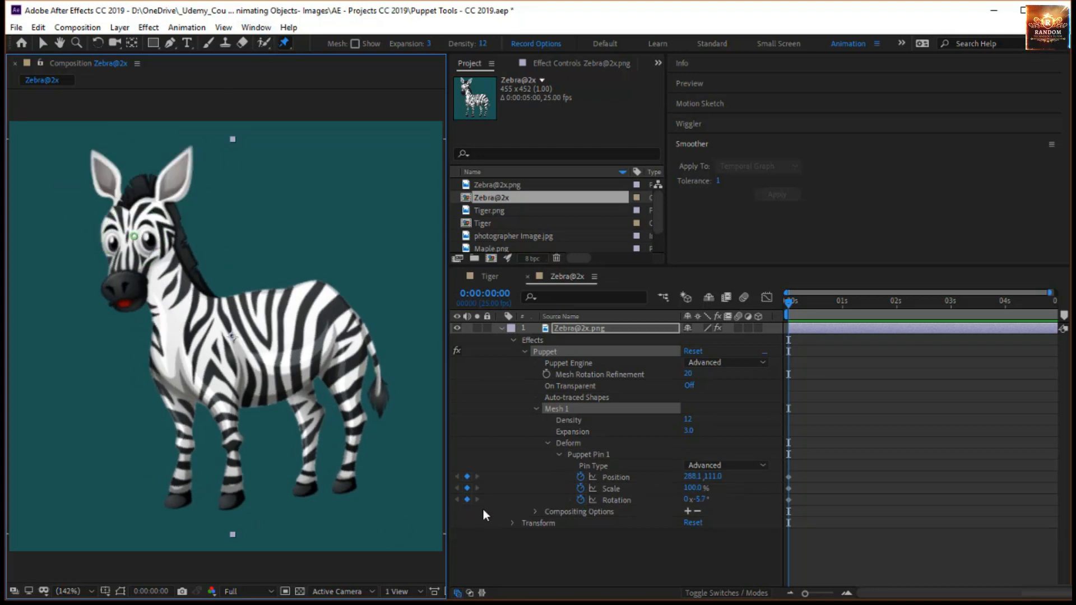
{"action": "left_click", "coordinate": [700, 499]}
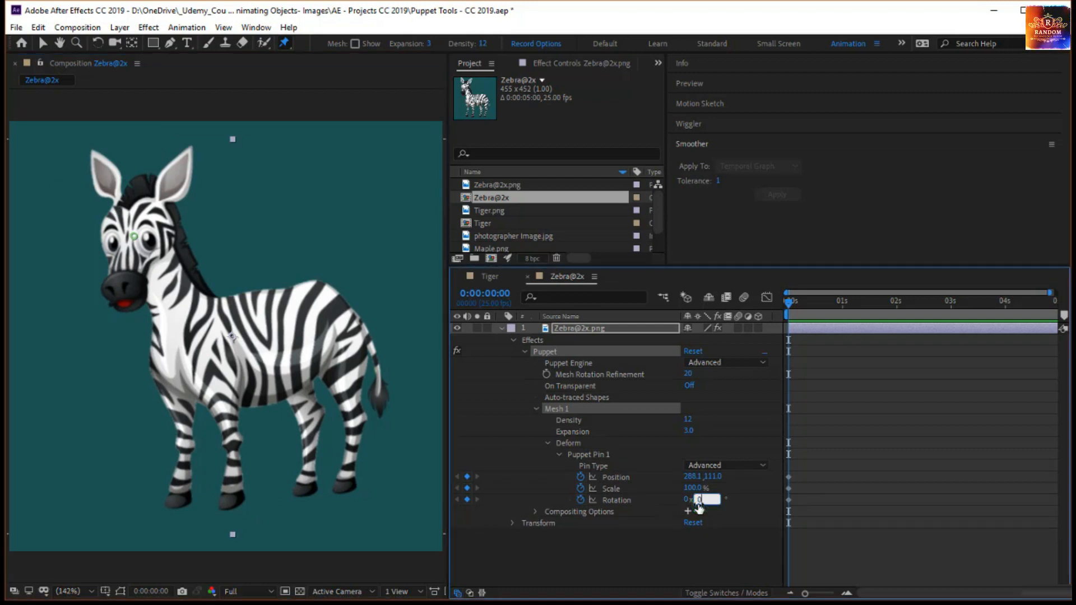
{"action": "type", "text": "0"}
{"action": "key", "text": "Return"}
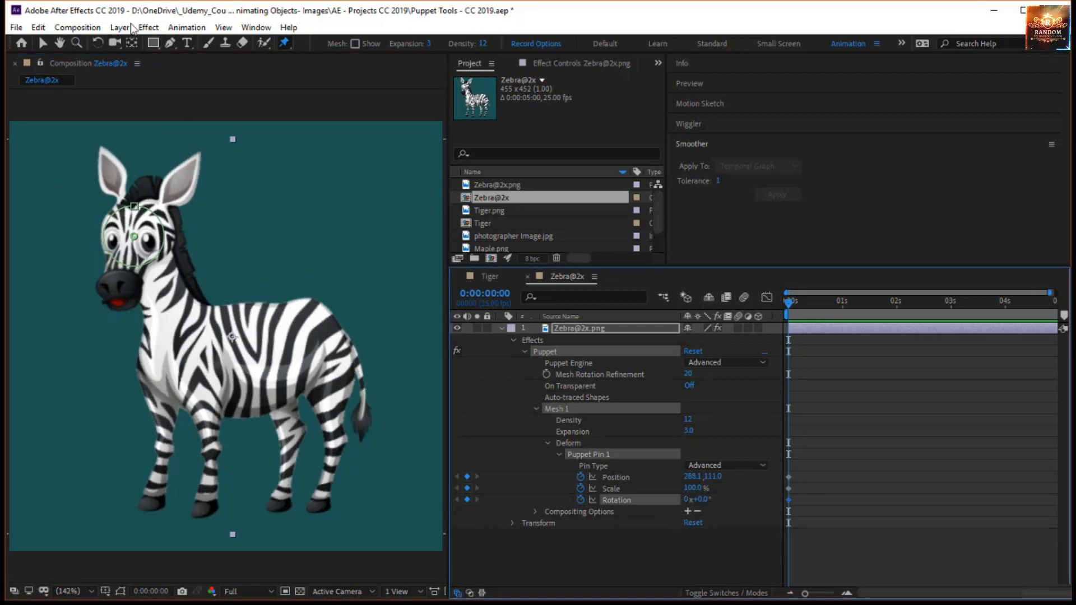
Place a Puppet Bend pin at the base of the zebra's neck
{"action": "left_click", "coordinate": [285, 43]}
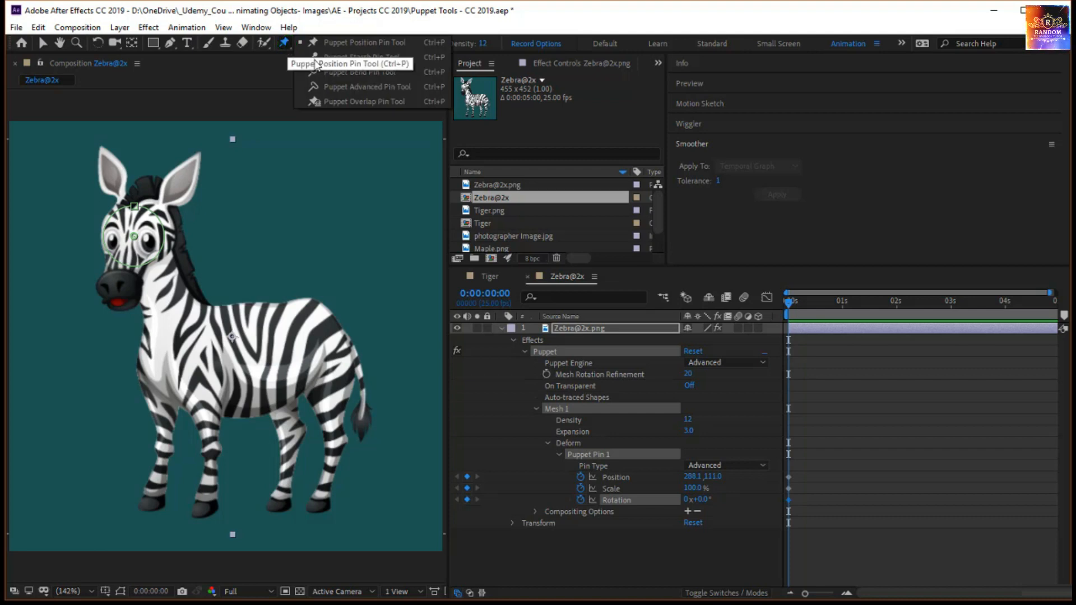
{"action": "left_click", "coordinate": [382, 78]}
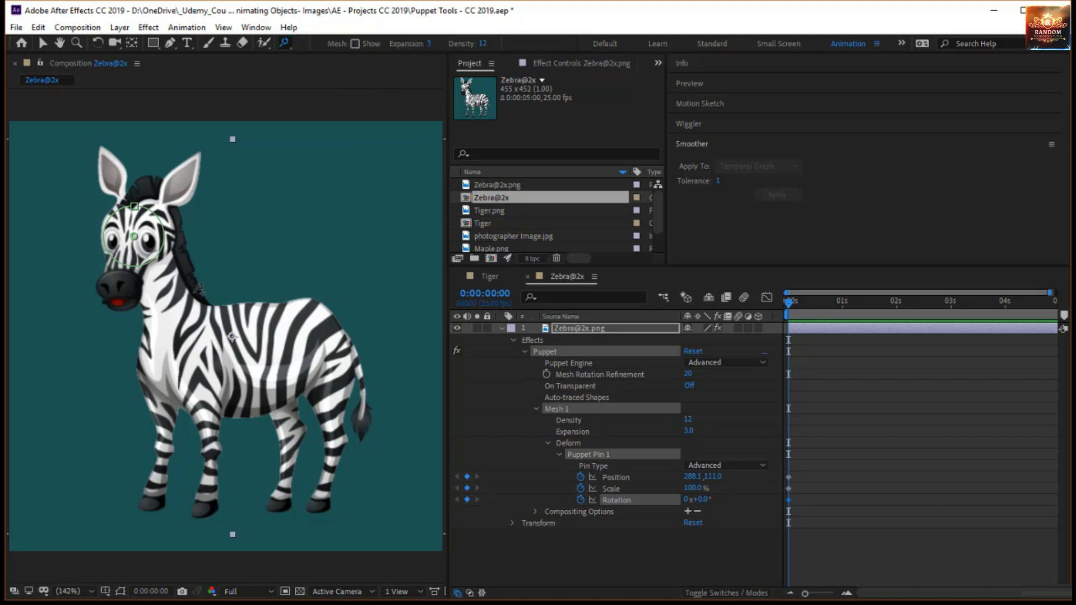
{"action": "left_click", "coordinate": [168, 312]}
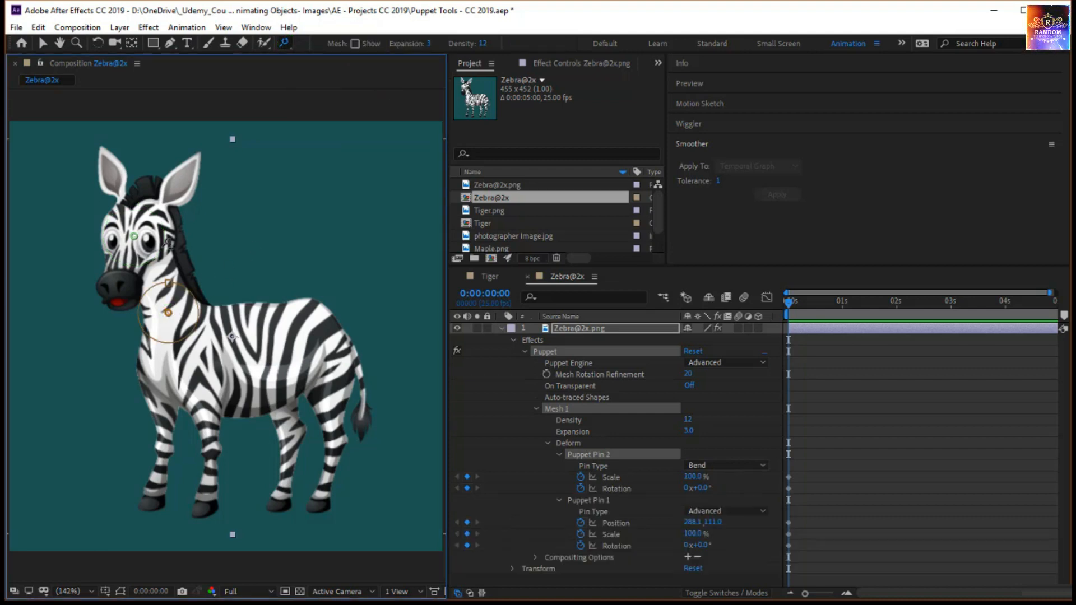
Rotate the head's Advanced pin to -34.1° against the neck's Bend pin, and bring it back to -4.7°
{"action": "left_click", "coordinate": [135, 239]}
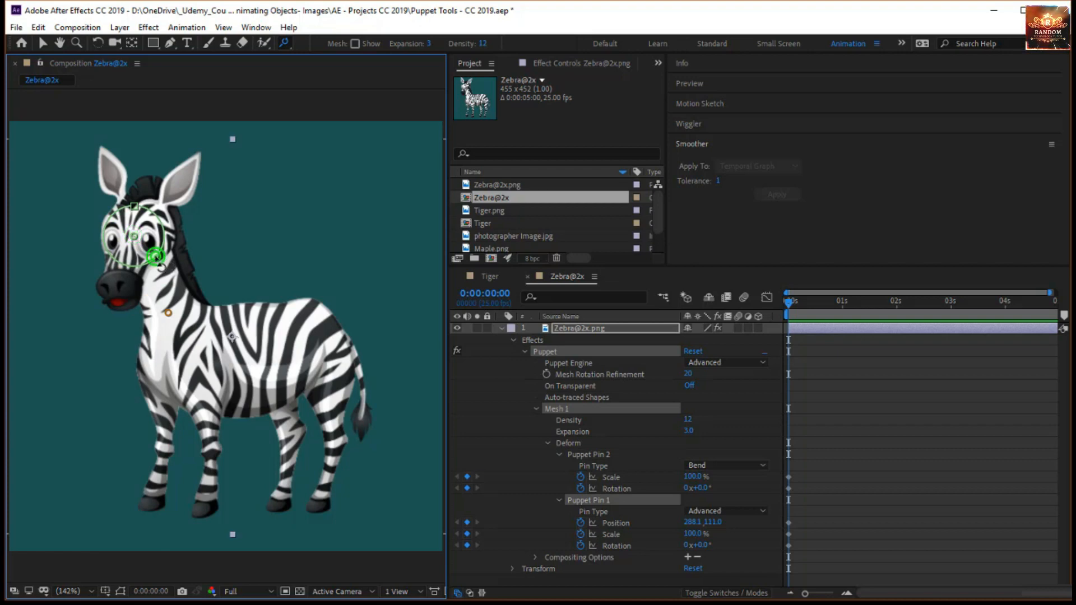
{"action": "left_click_drag", "start_coordinate": [159, 268], "coordinate": [264, 307]}
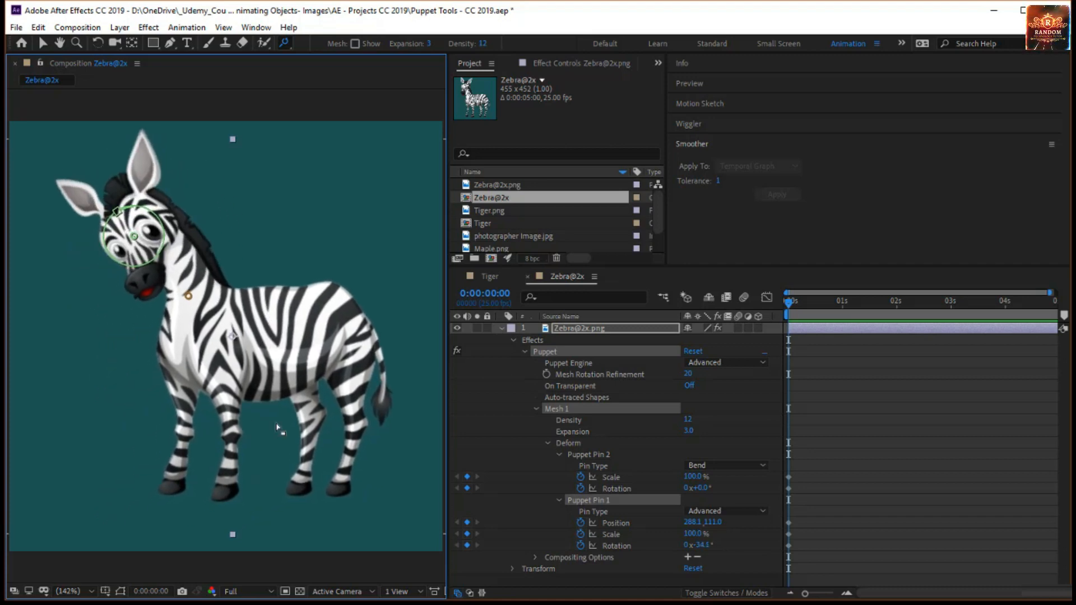
{"action": "left_click_drag", "start_coordinate": [158, 262], "coordinate": [173, 288]}
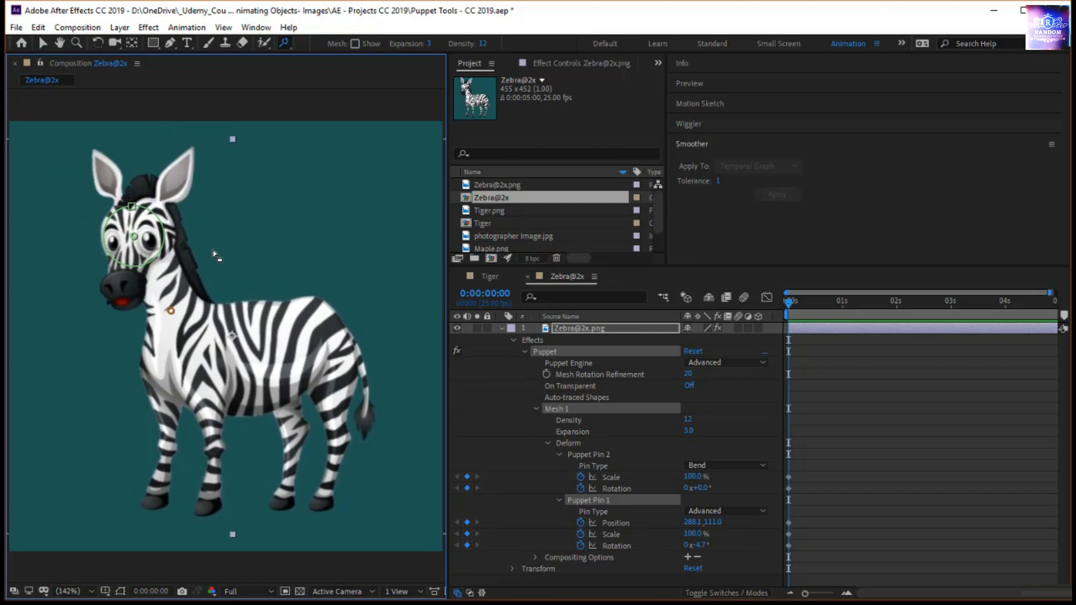
Delete the Bend pin at the base of the zebra's neck and place a Puppet Advanced pin there instead
{"action": "left_click", "coordinate": [175, 311]}
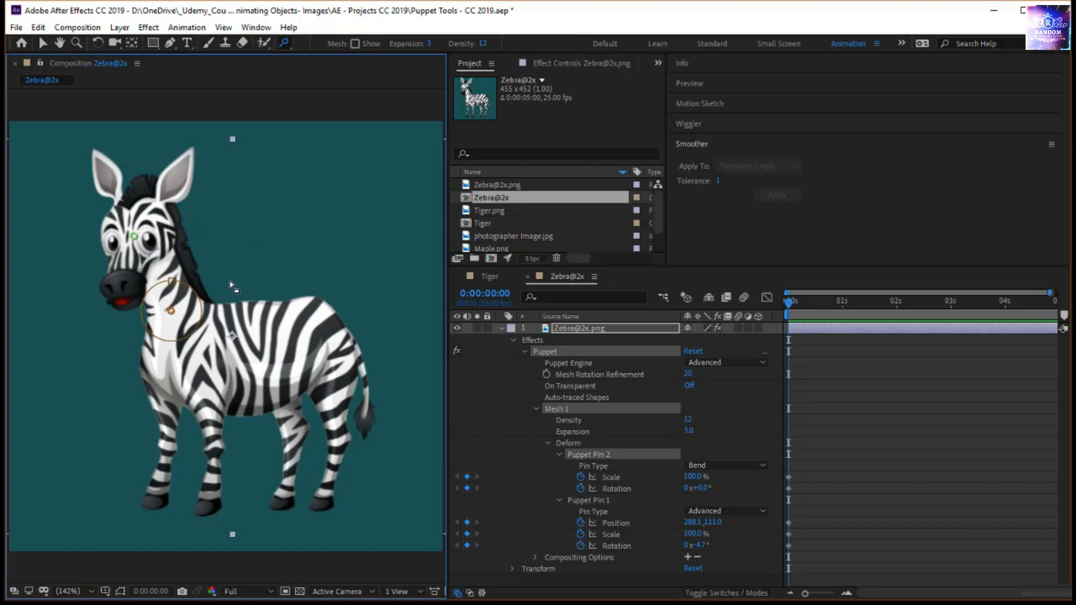
{"action": "left_click", "coordinate": [134, 236]}
{"action": "left_click", "coordinate": [171, 313]}
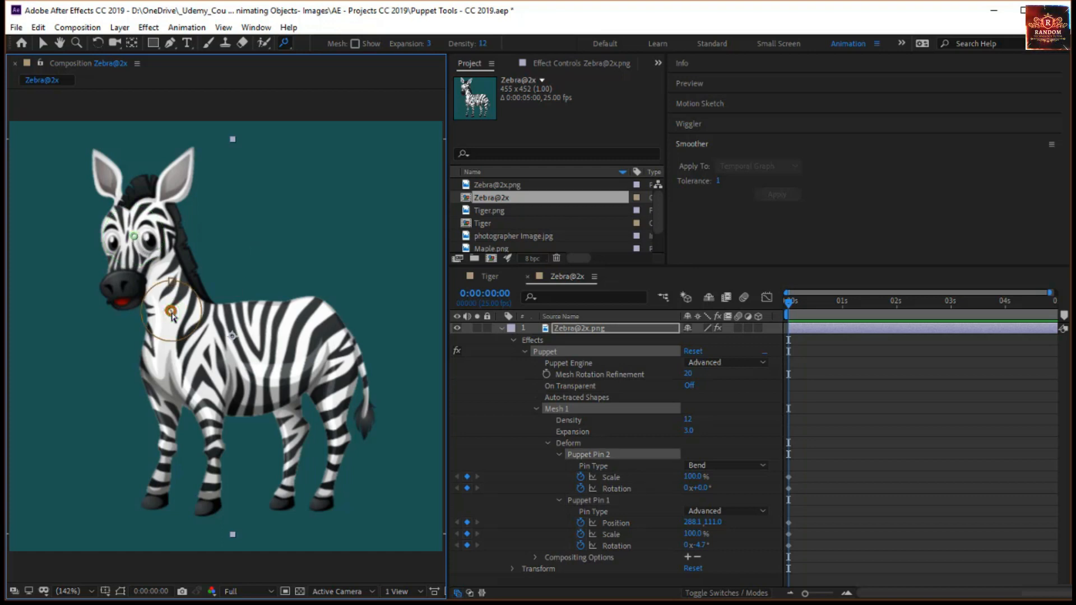
{"action": "key", "text": "Delete"}
{"action": "left_click", "coordinate": [281, 42]}
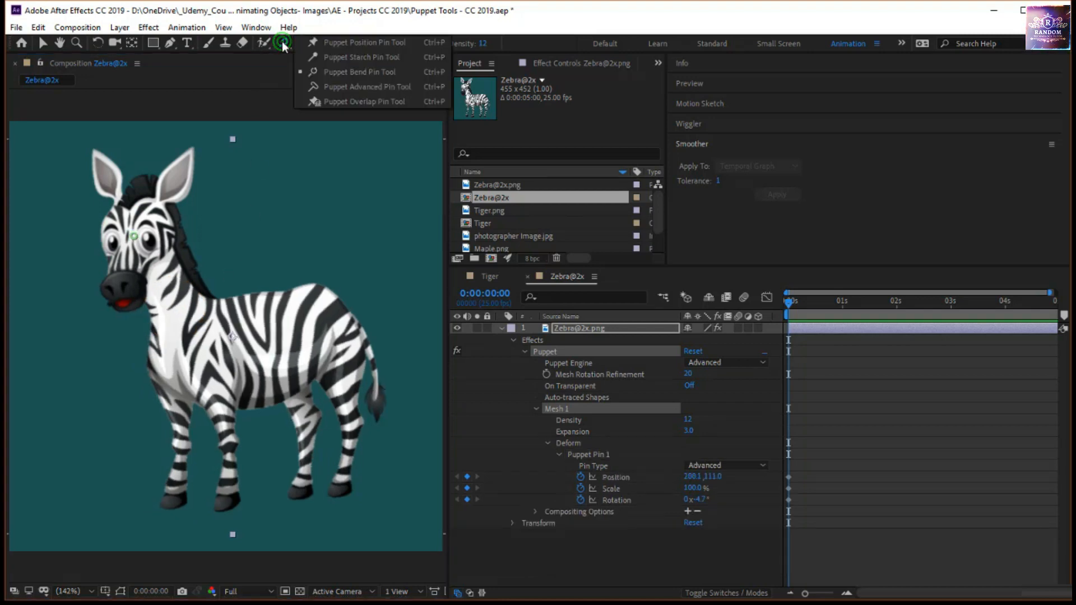
{"action": "left_click", "coordinate": [321, 88]}
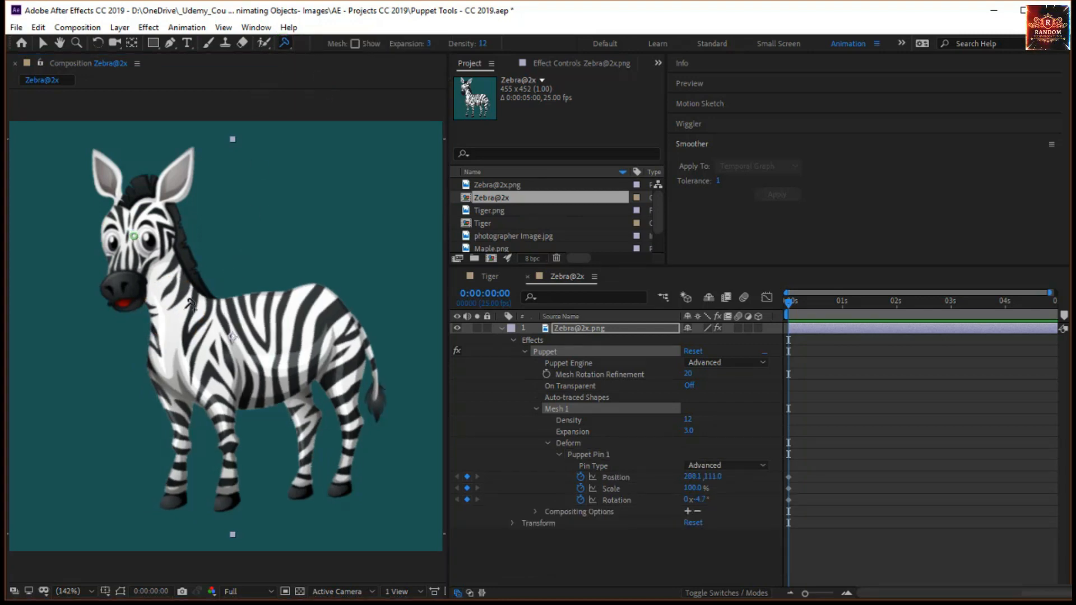
{"action": "left_click", "coordinate": [173, 318]}
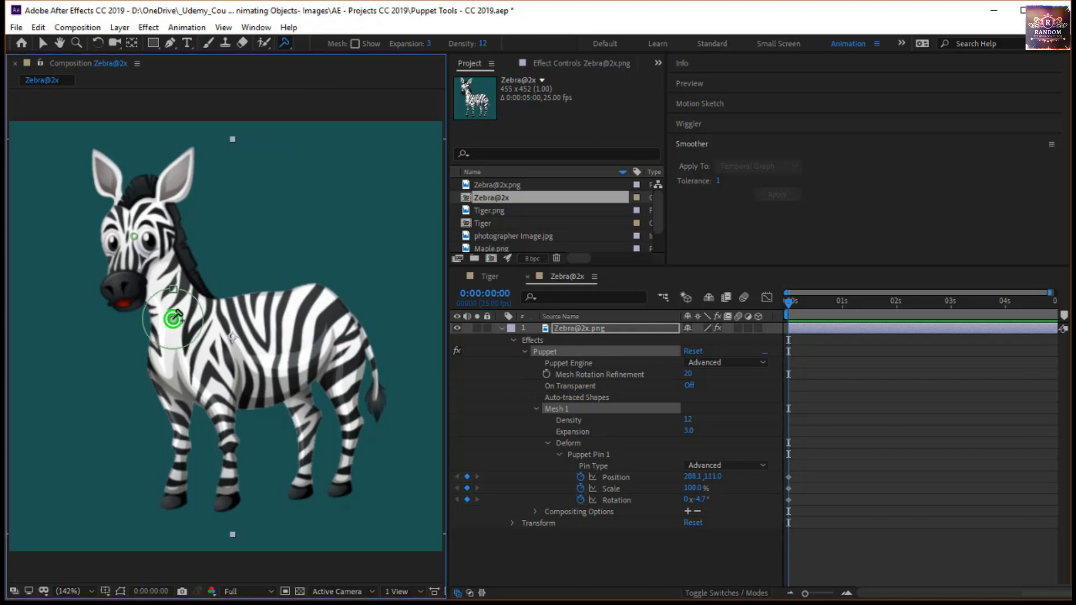
Rotate the head's Advanced pin to -26.2° and move it to 264.3, 113.4 against the neck's Advanced pin
{"action": "left_click", "coordinate": [134, 237]}
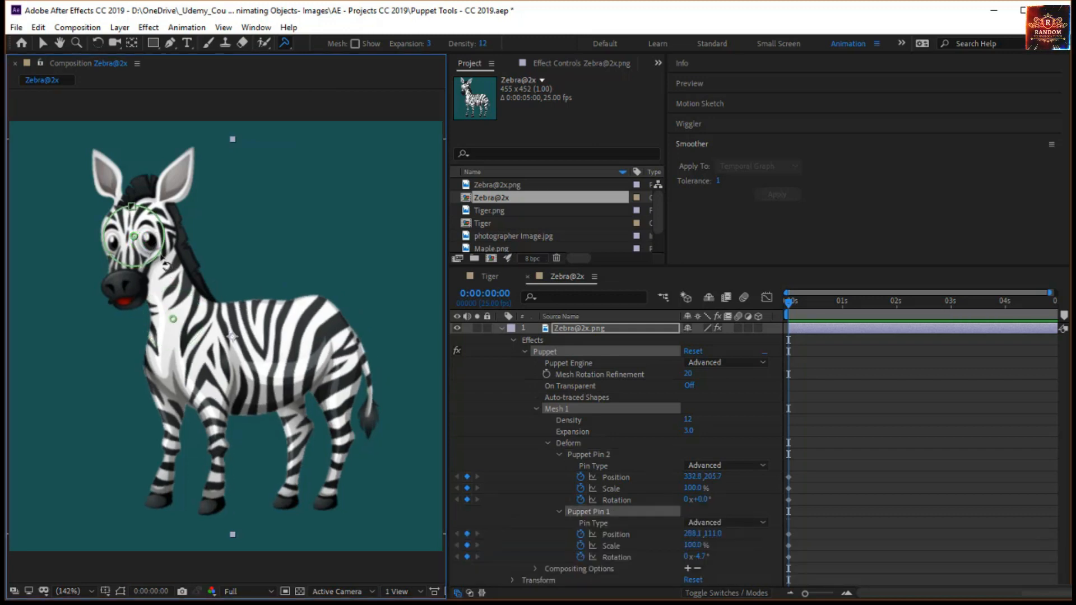
{"action": "left_click_drag", "start_coordinate": [167, 268], "coordinate": [112, 242]}
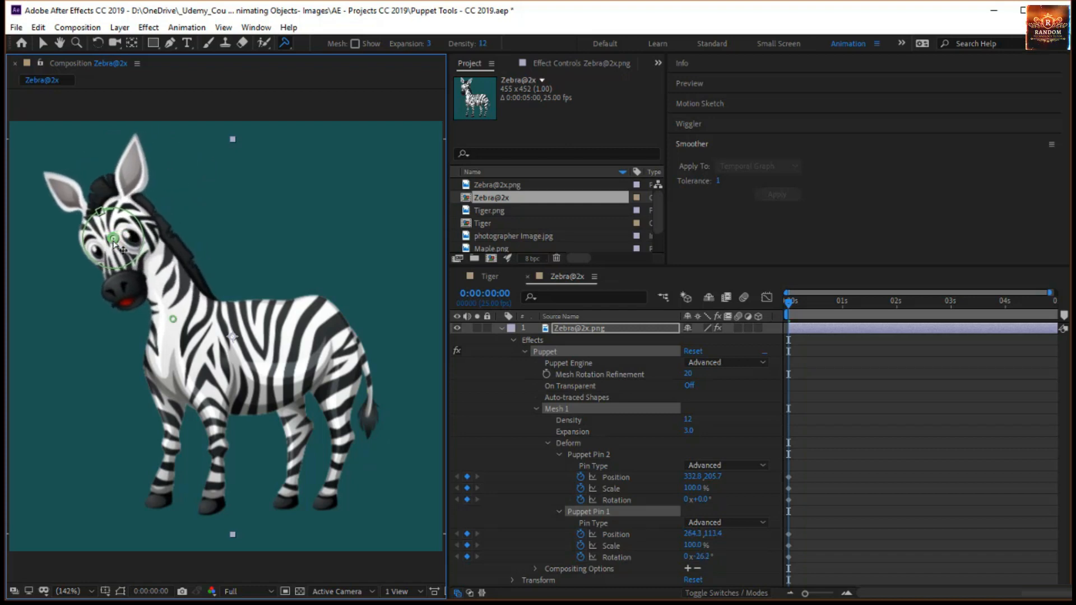
{"action": "left_click", "coordinate": [176, 323]}
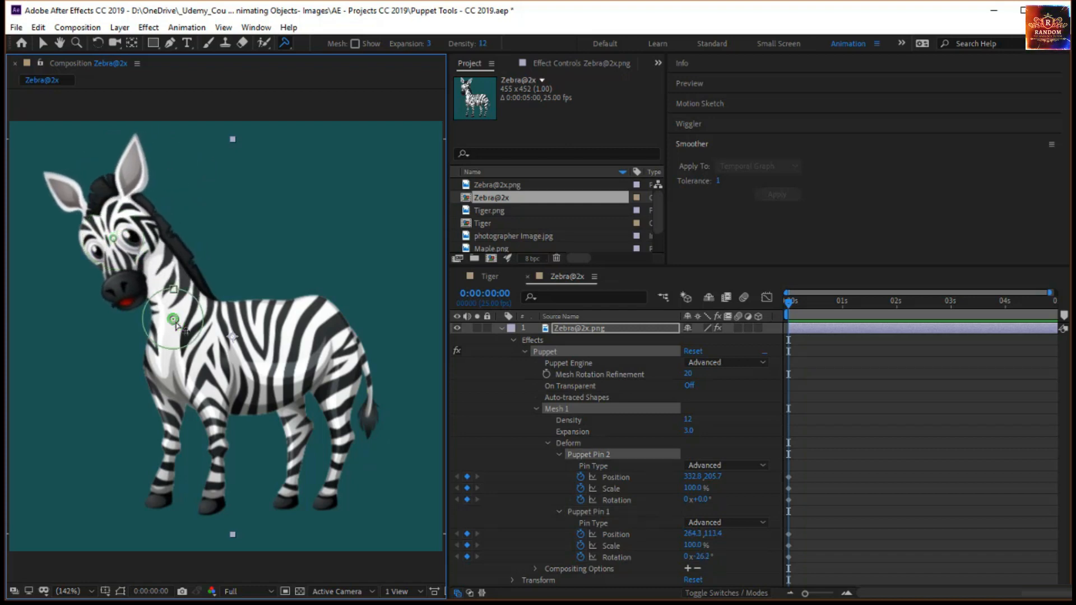
Remove the Puppet effect with all its pins from the zebra layer
{"action": "left_click", "coordinate": [287, 43]}
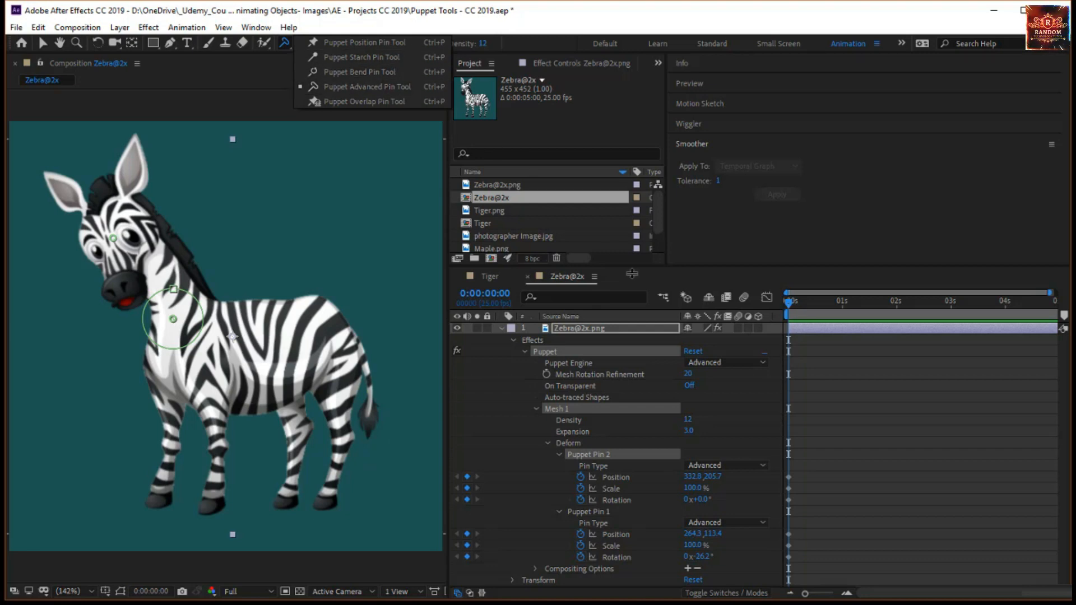
{"action": "left_click", "coordinate": [533, 340]}
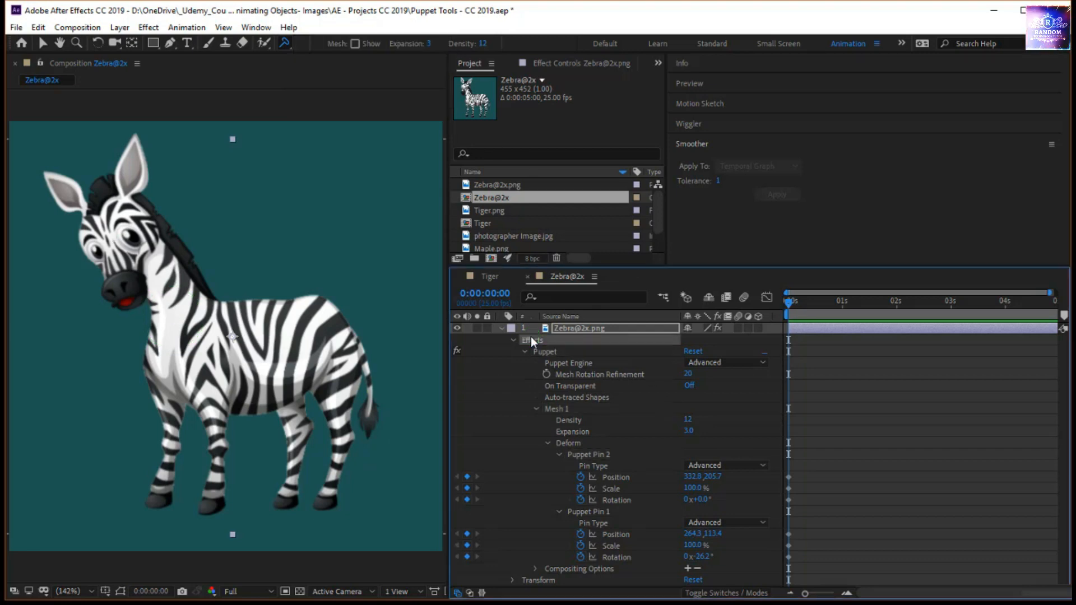
{"action": "key", "text": "Delete"}
{"action": "left_click", "coordinate": [284, 43]}
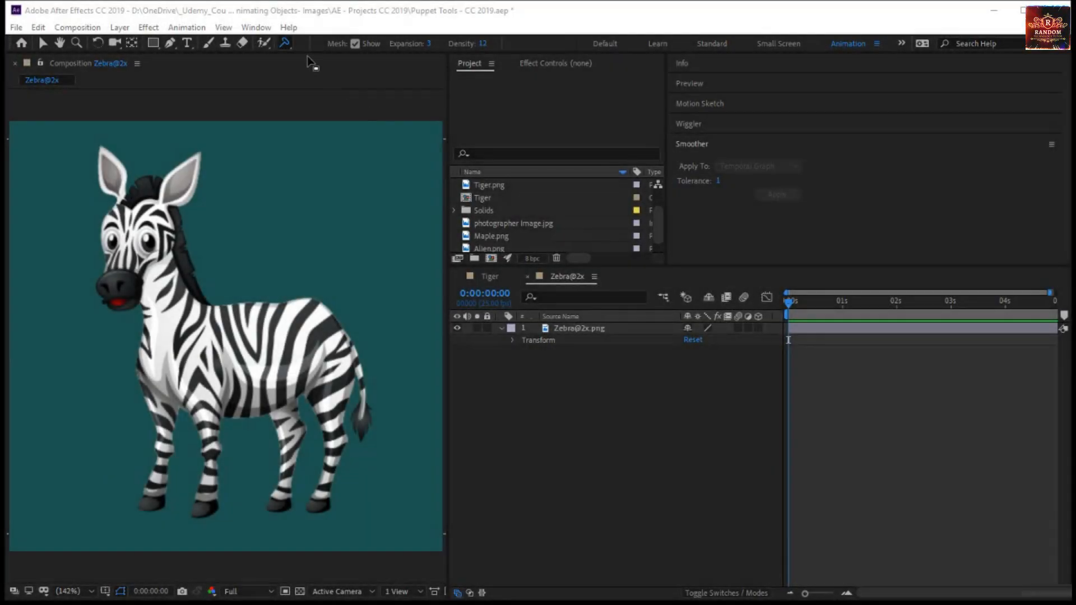
{"action": "left_click", "coordinate": [287, 43]}
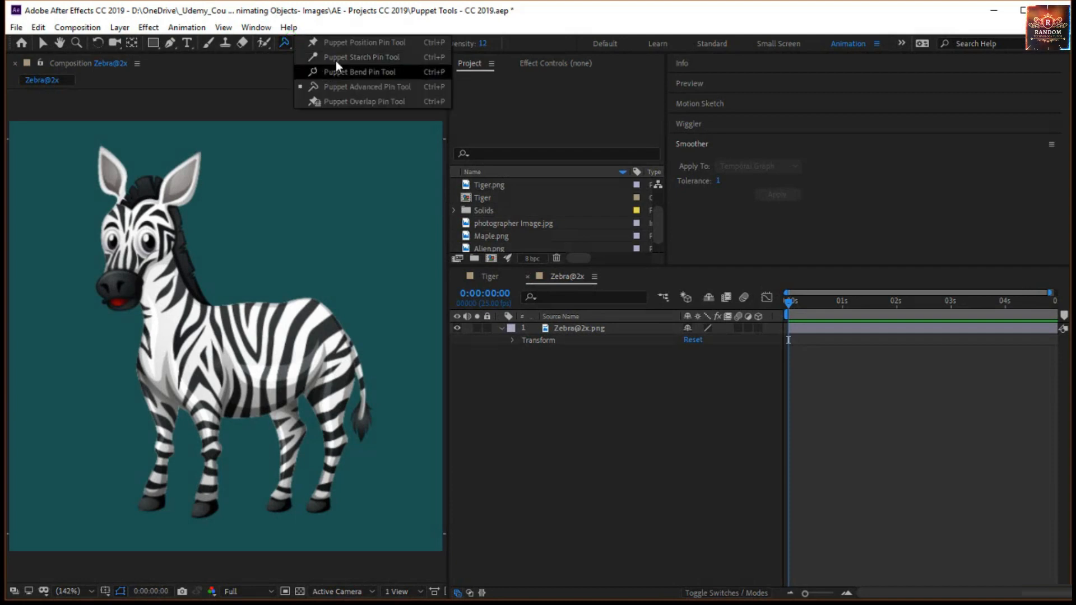
{"action": "left_click", "coordinate": [278, 43]}
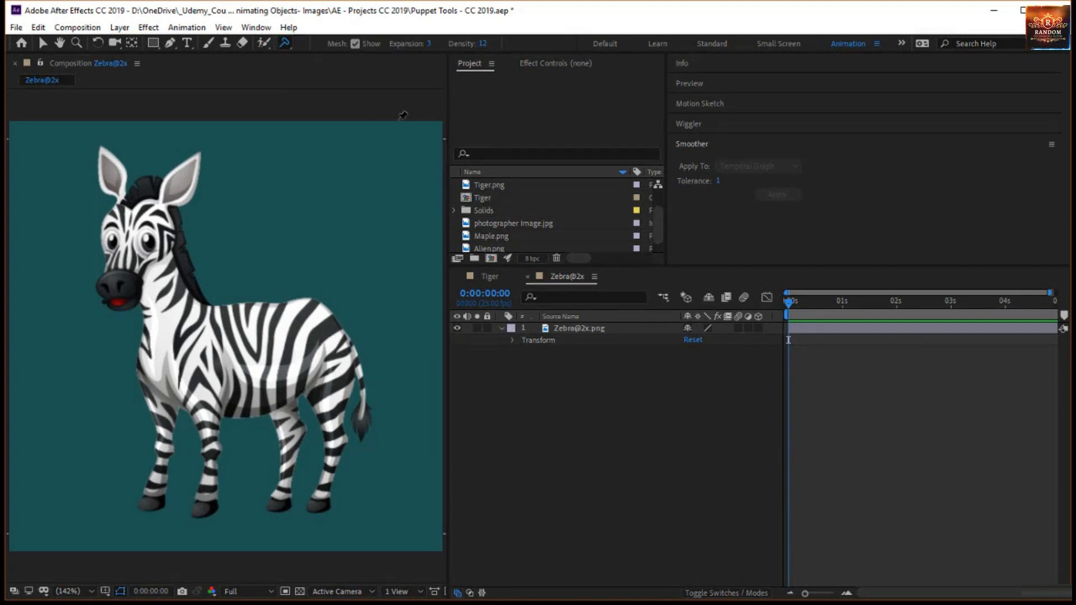
Create a new composition from Alien.png and scale the alien layer down slightly inside the frame
{"action": "scroll", "coordinate": [540, 211], "scroll_direction": "down", "scroll_amount": 1}
{"action": "left_click", "coordinate": [468, 235]}
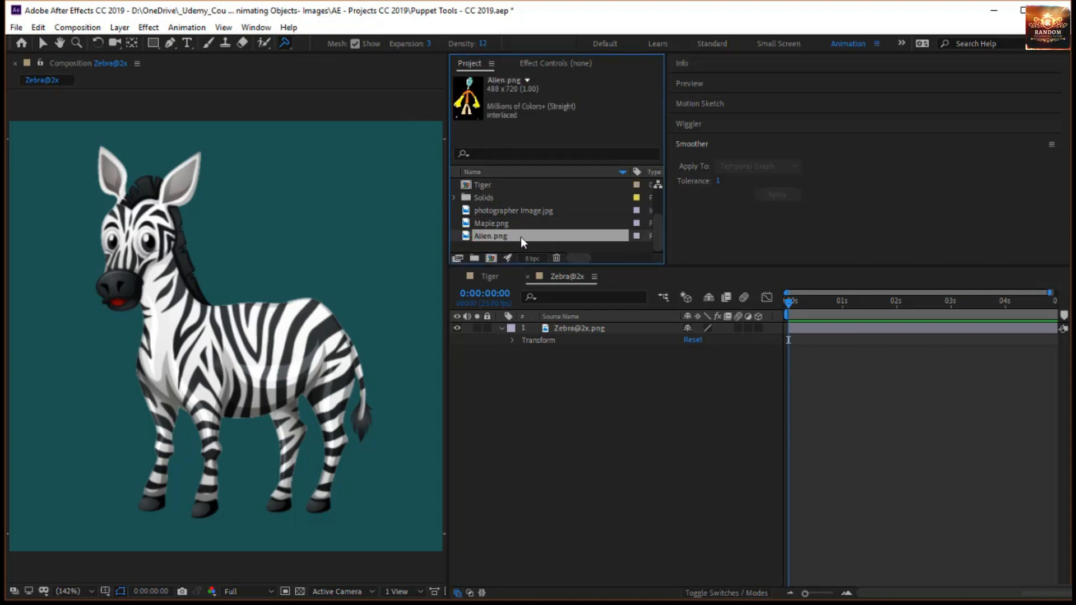
{"action": "left_click_drag", "start_coordinate": [521, 236], "coordinate": [494, 261]}
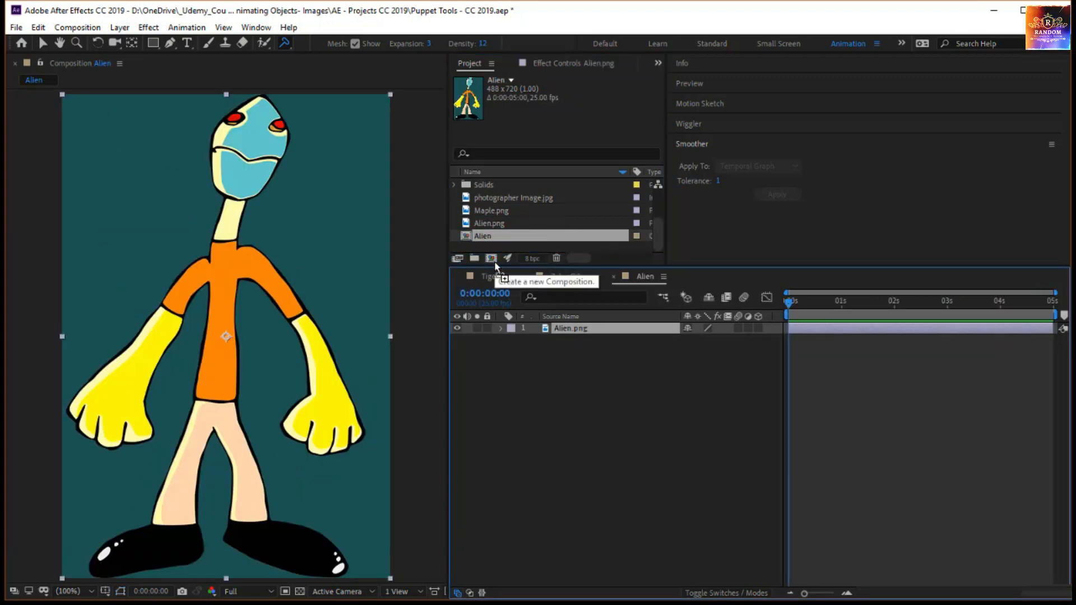
{"action": "key", "text": "v"}
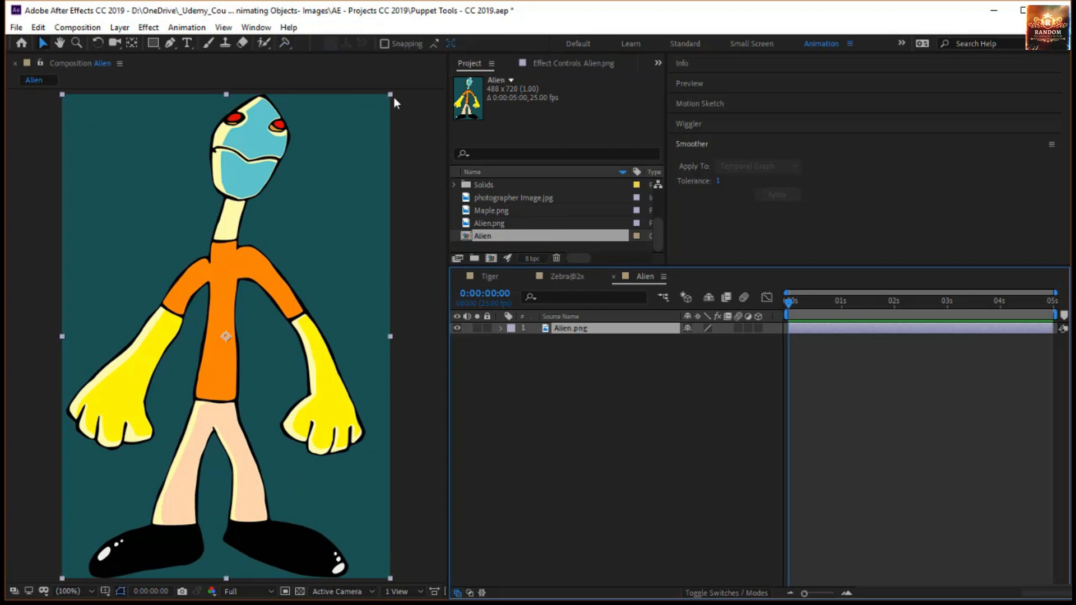
{"action": "left_click_drag", "start_coordinate": [392, 97], "coordinate": [374, 122]}
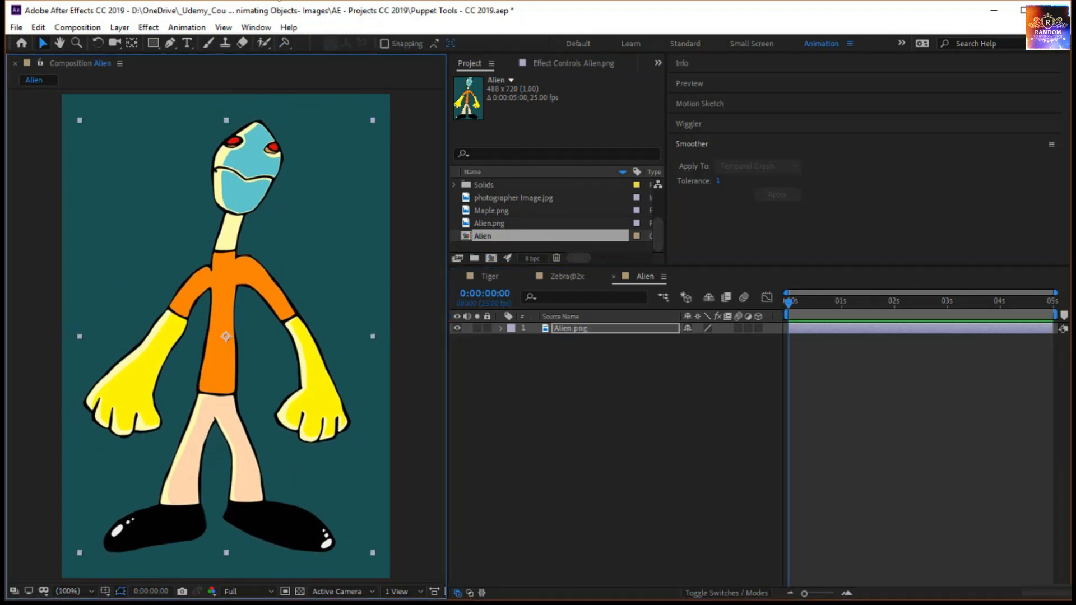
Place Puppet Advanced pins at the base of the alien's neck and on its forehead between the eyes
{"action": "left_click", "coordinate": [285, 41]}
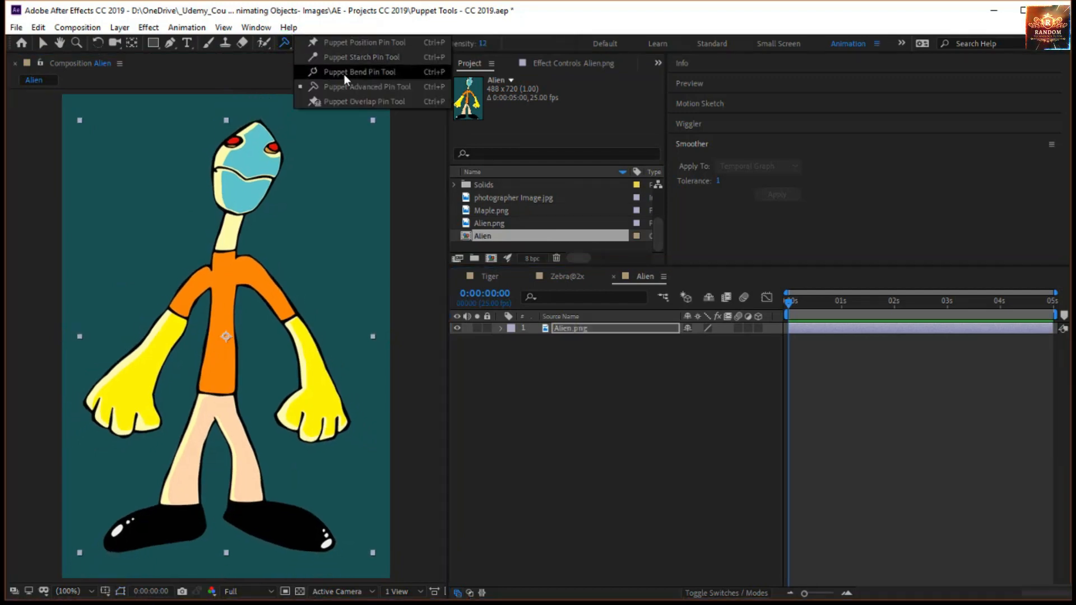
{"action": "left_click", "coordinate": [347, 90]}
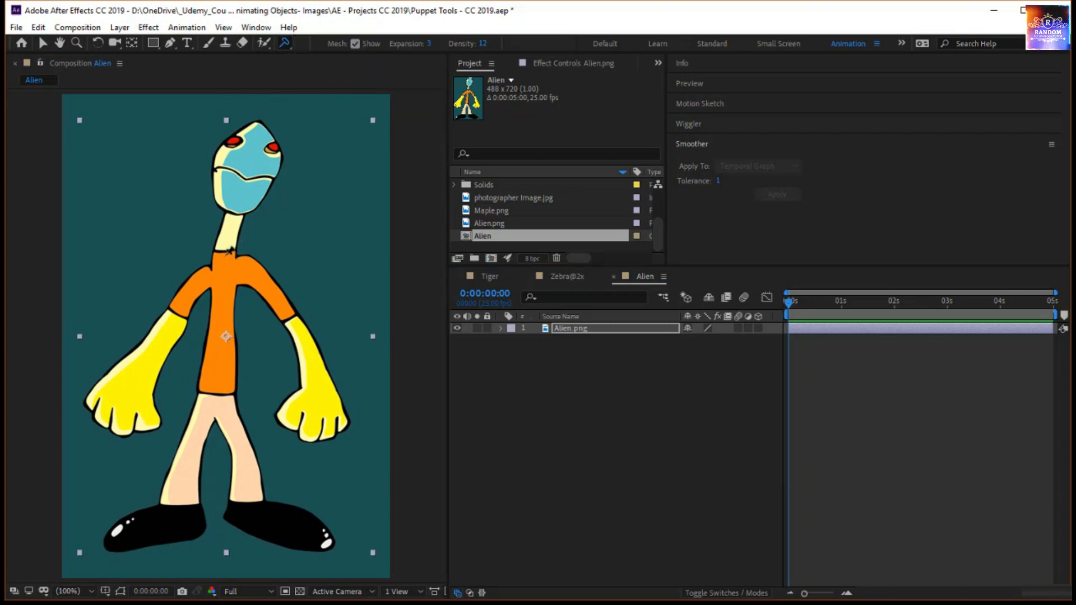
{"action": "left_click", "coordinate": [225, 251]}
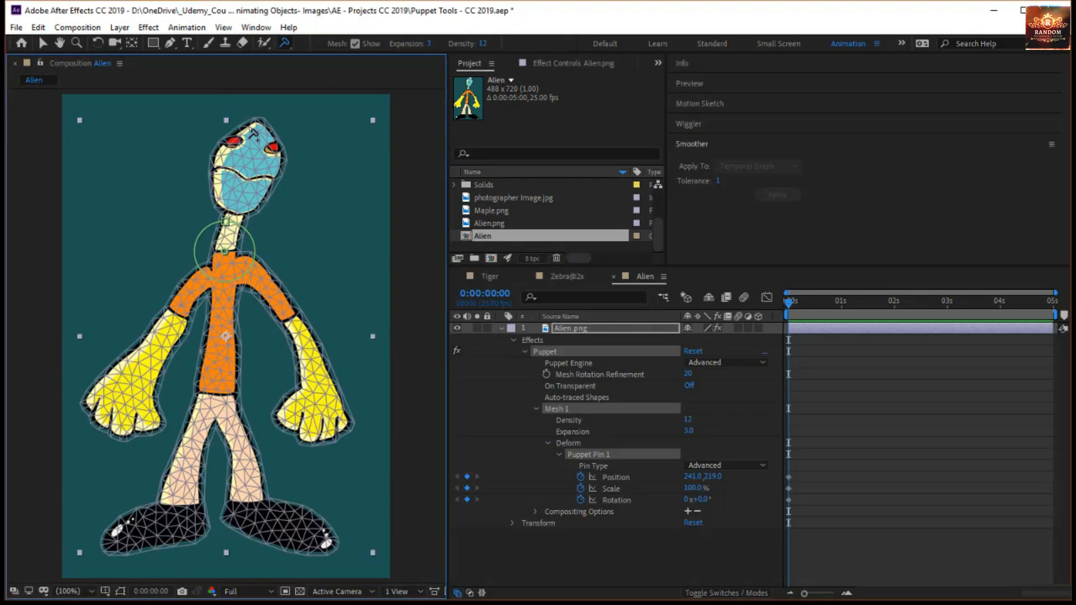
{"action": "left_click", "coordinate": [252, 149]}
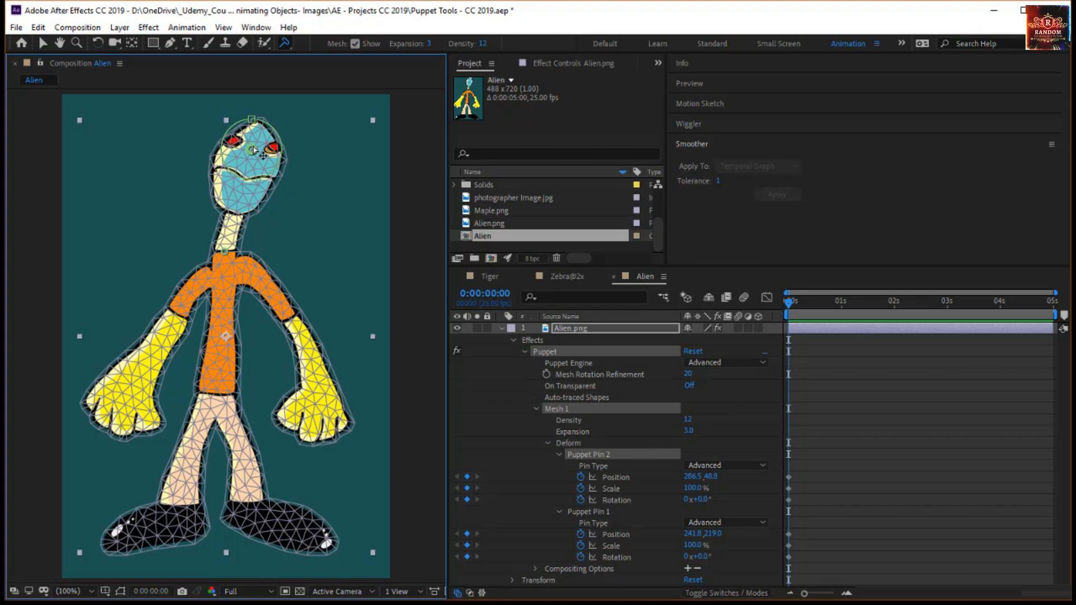
Move the forehead pin to 170.1, 65.6 and back across to 297.7, 64.5, and set the mesh density to 0
{"action": "left_click_drag", "start_coordinate": [253, 149], "coordinate": [187, 199]}
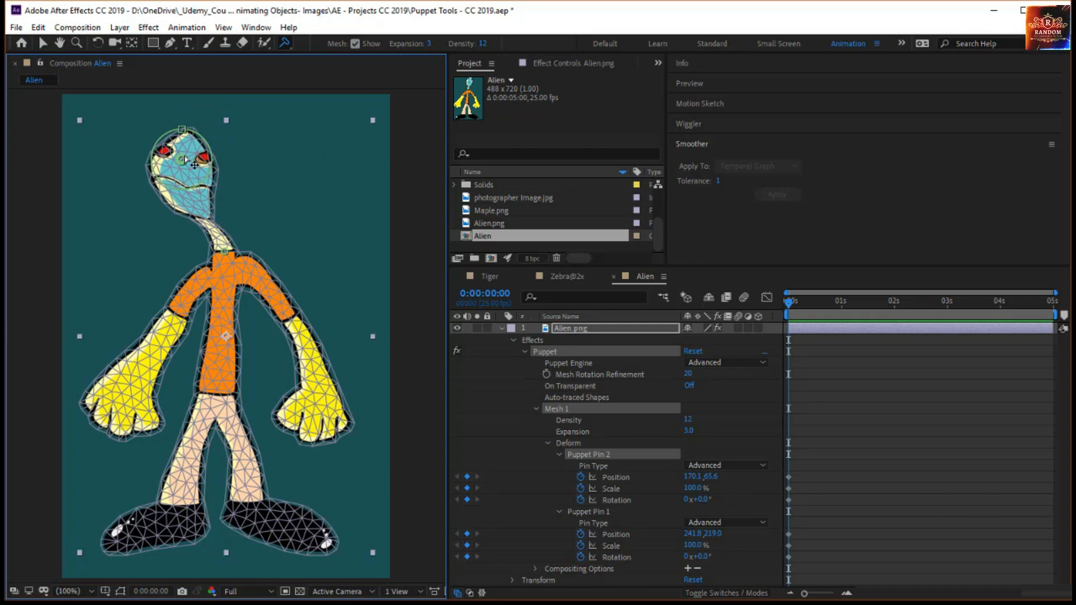
{"action": "left_click_drag", "start_coordinate": [185, 160], "coordinate": [261, 162]}
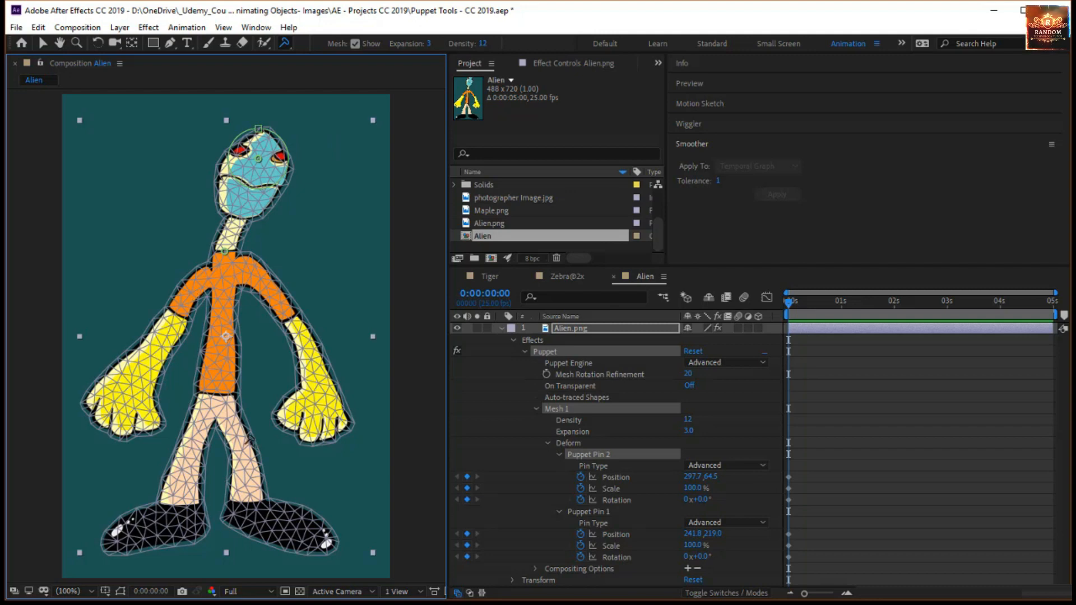
{"action": "left_click", "coordinate": [482, 44]}
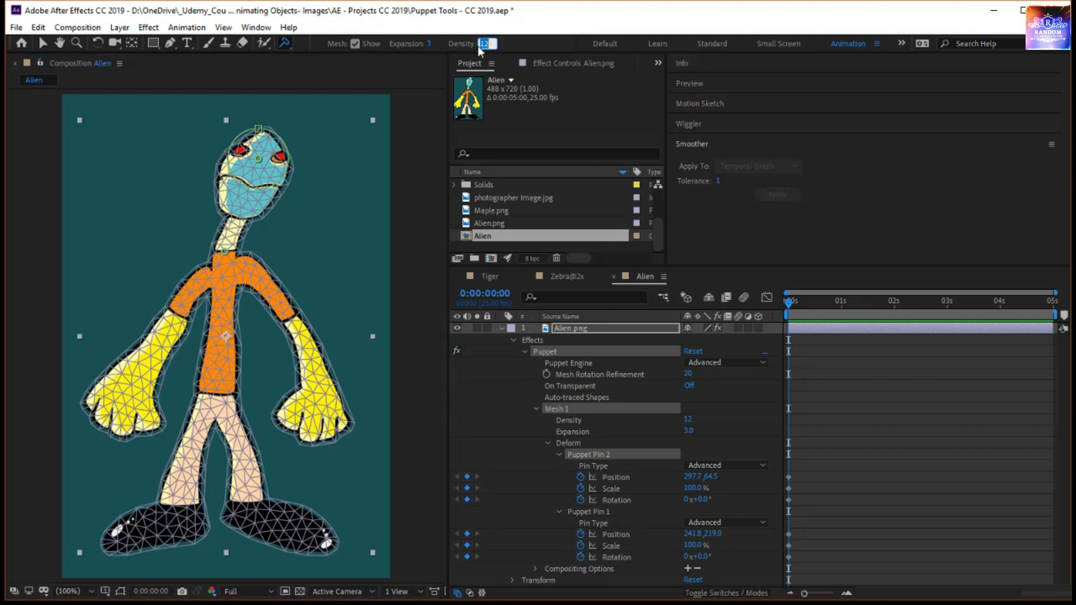
{"action": "key", "text": "Return"}
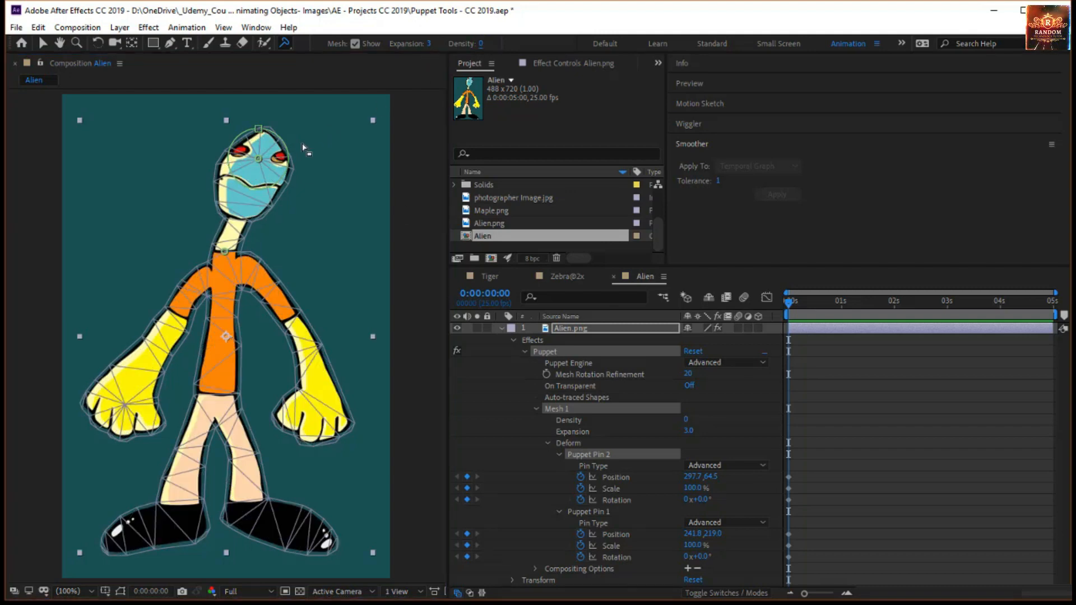
Replace the forehead pin with an Advanced pin on the central mesh vertex of the face, and move it to 235.0, 104.0
{"action": "left_click", "coordinate": [257, 173]}
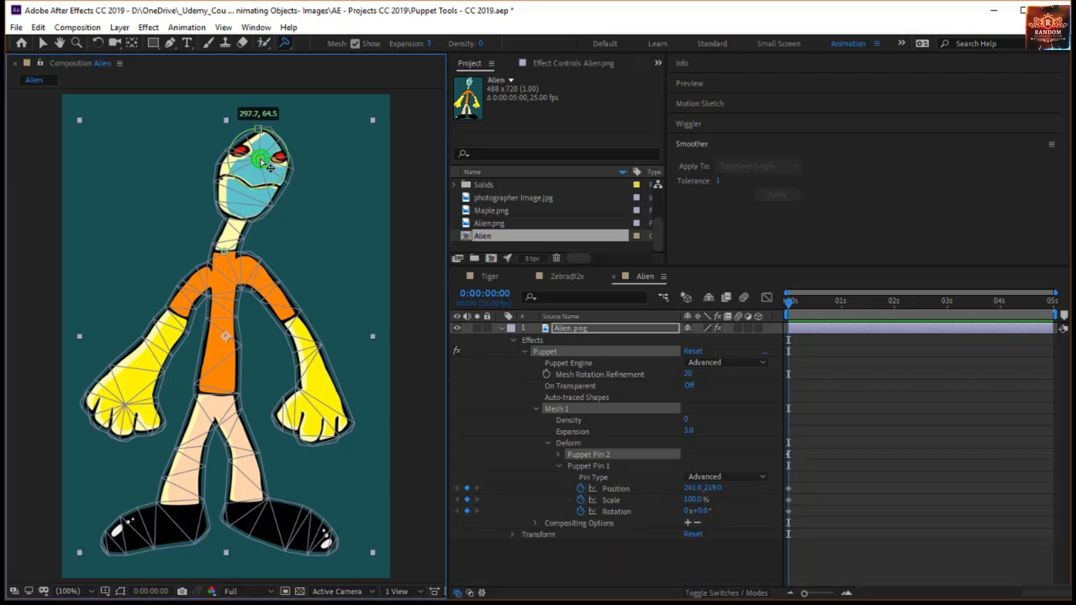
{"action": "key", "text": "Delete"}
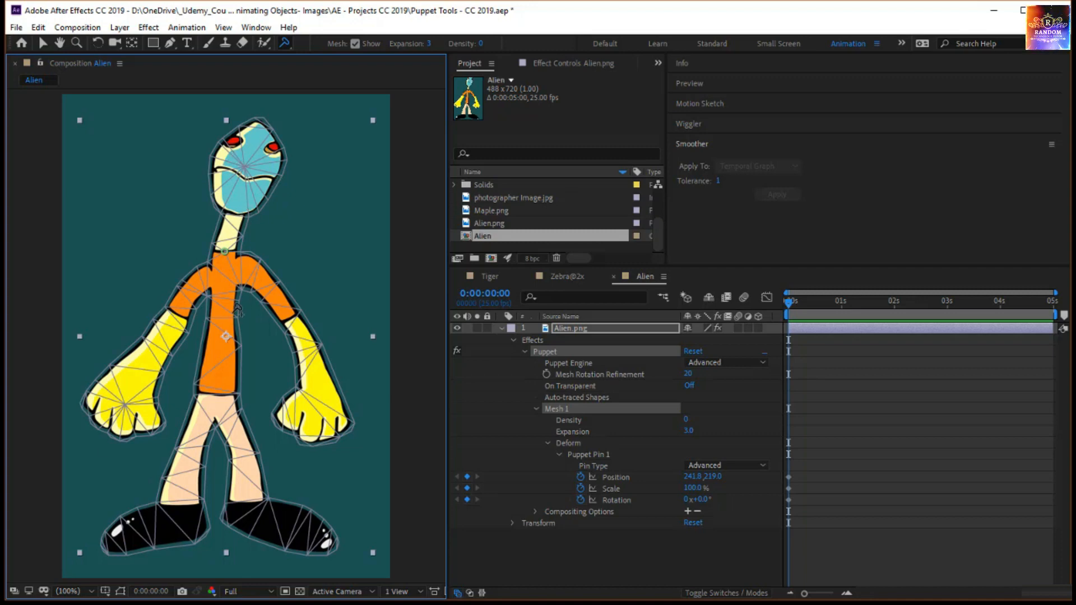
{"action": "left_click", "coordinate": [245, 169]}
{"action": "left_click_drag", "start_coordinate": [245, 177], "coordinate": [220, 182]}
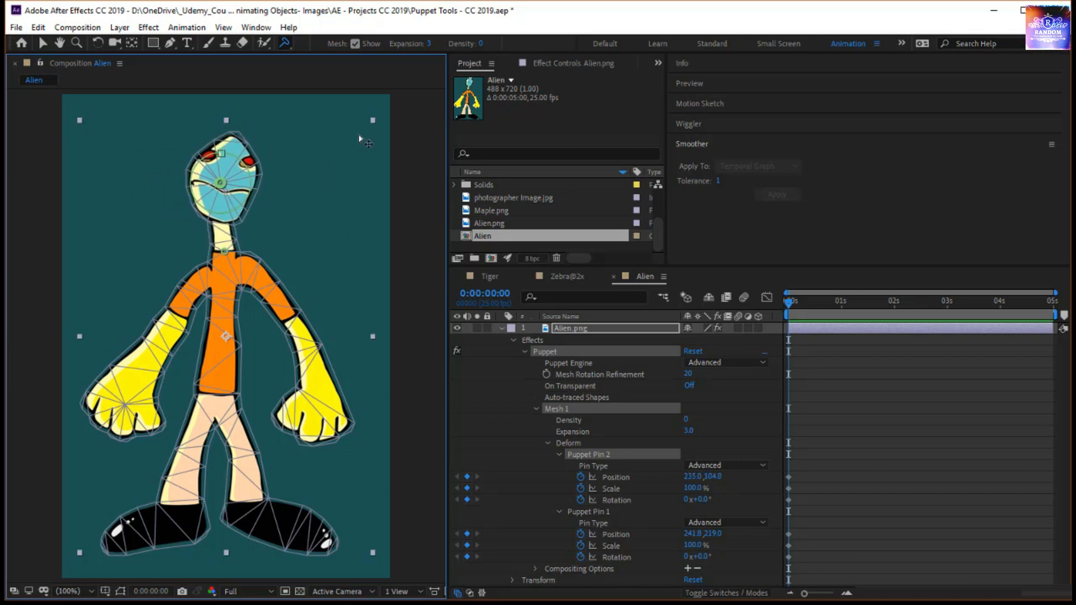
Set the mesh density to 12, and try moving the head pin further sideways away from the neck before undoing that move
{"action": "left_click", "coordinate": [482, 43]}
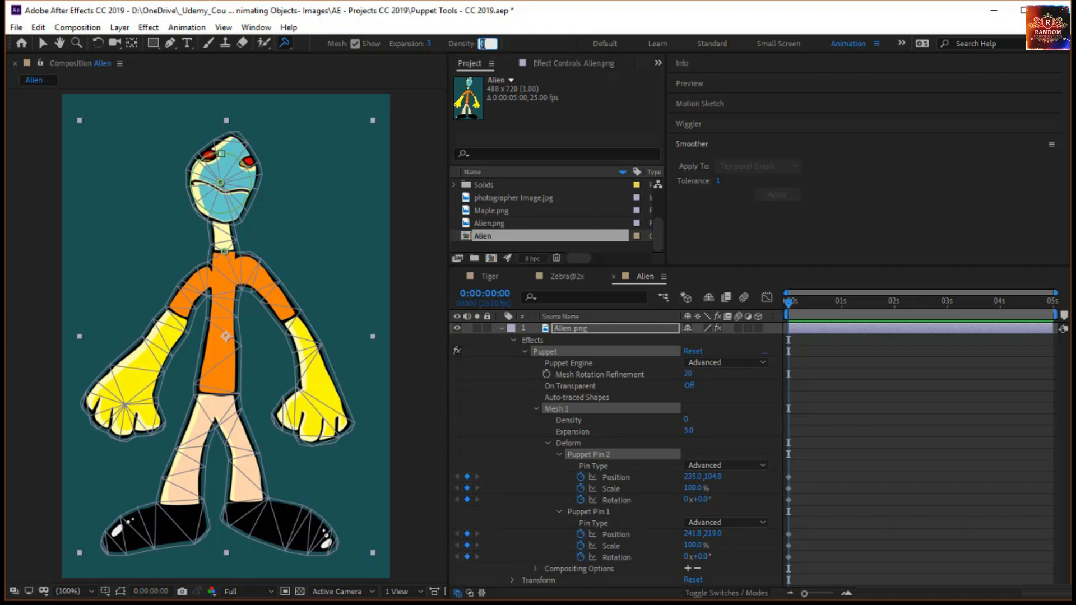
{"action": "type", "text": "12"}
{"action": "key", "text": "Return"}
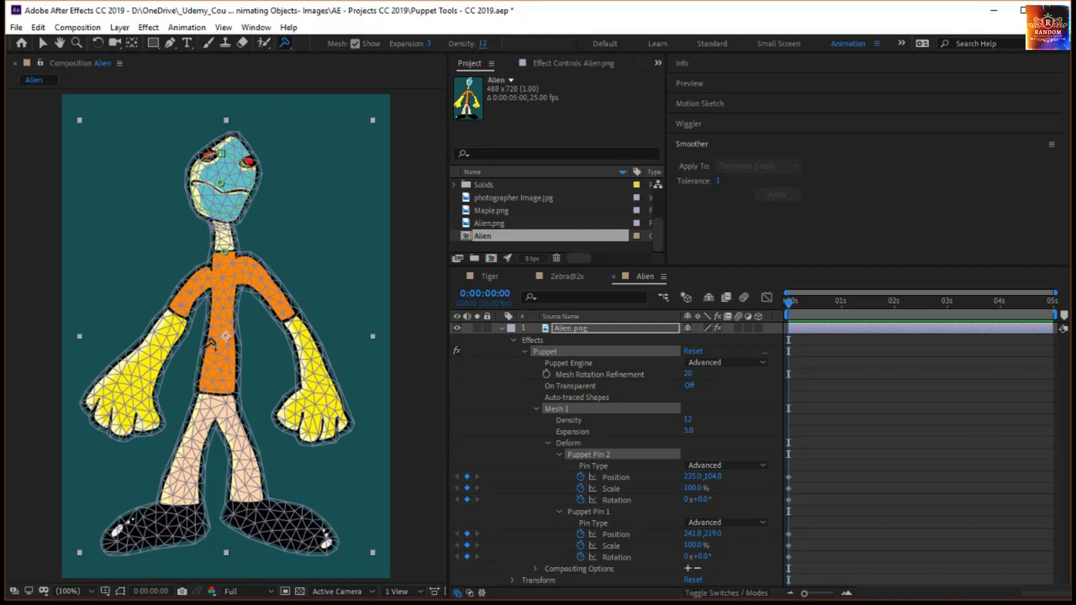
{"action": "left_click_drag", "start_coordinate": [223, 185], "coordinate": [187, 202]}
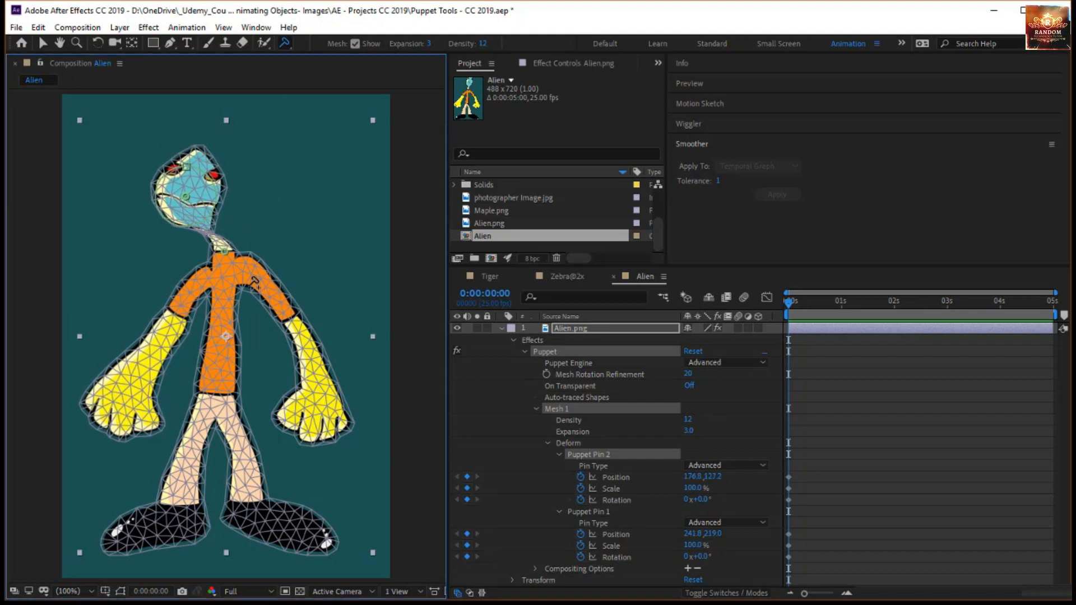
{"action": "key", "text": "ctrl+z"}
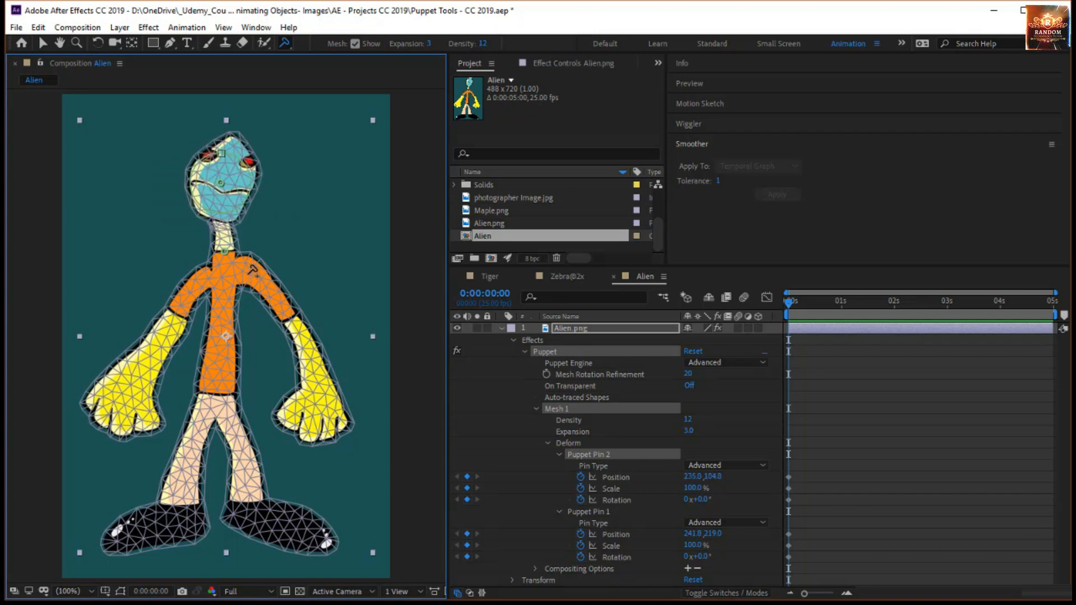
Place a Puppet Position pin on the alien's shoulder, just beside the base of the neck
{"action": "left_click", "coordinate": [284, 44]}
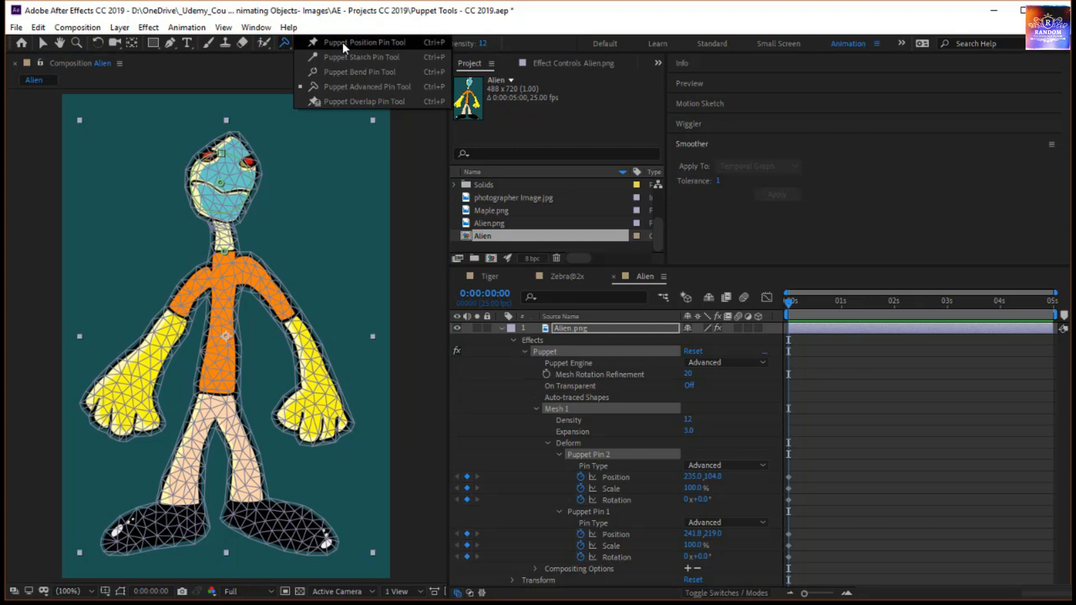
{"action": "left_click", "coordinate": [342, 43]}
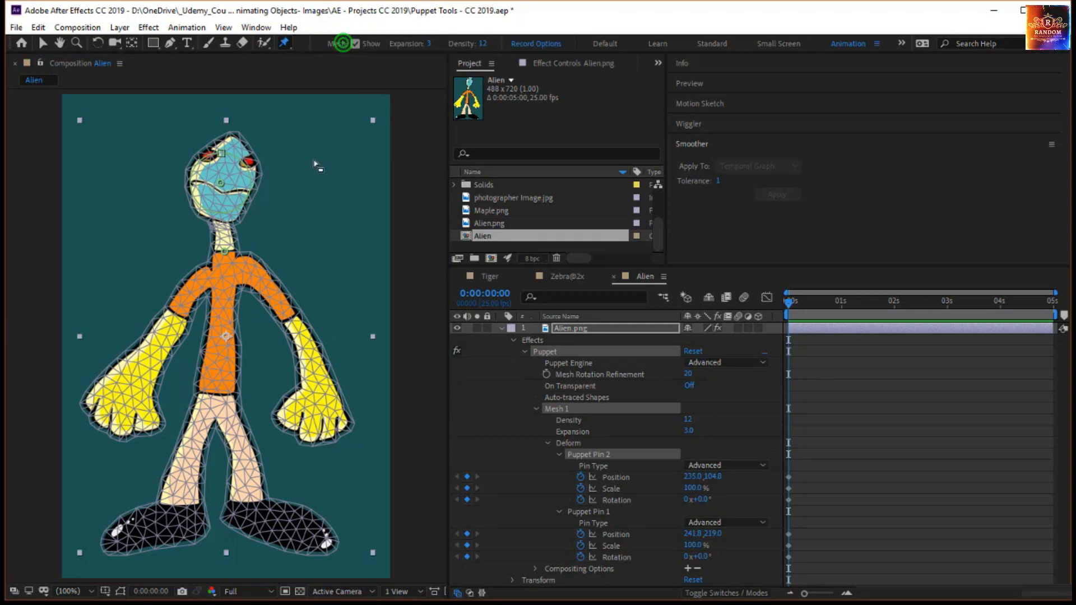
{"action": "left_click", "coordinate": [243, 272]}
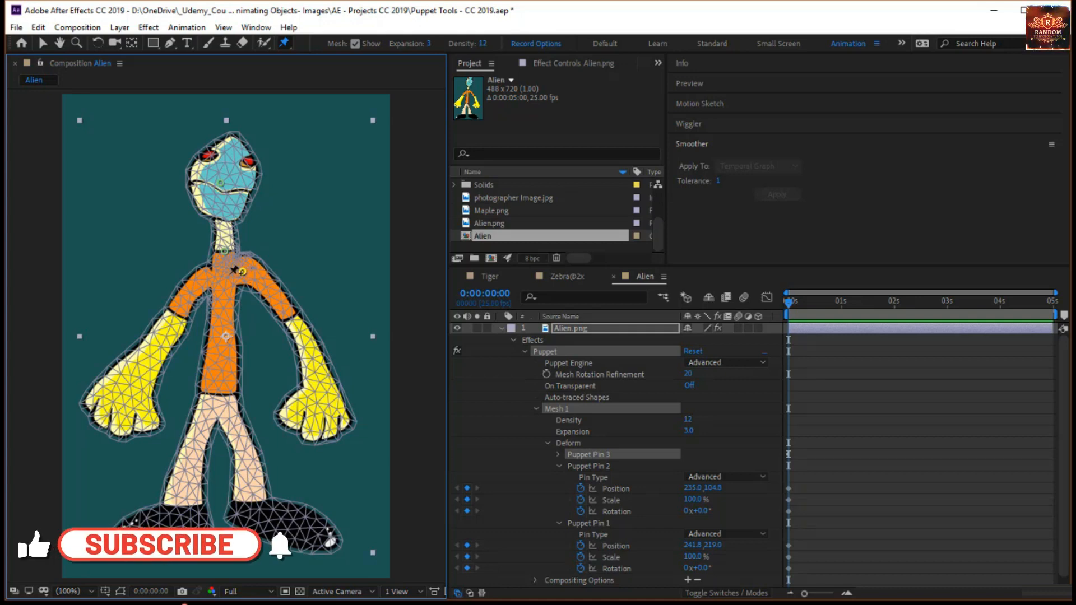
Nudge the shoulder pin slightly outward and place a matching Position pin on the alien's opposite shoulder
{"action": "scroll", "coordinate": [234, 271], "scroll_direction": "up", "scroll_amount": 5}
{"action": "scroll", "coordinate": [259, 259], "scroll_direction": "down", "scroll_amount": 2}
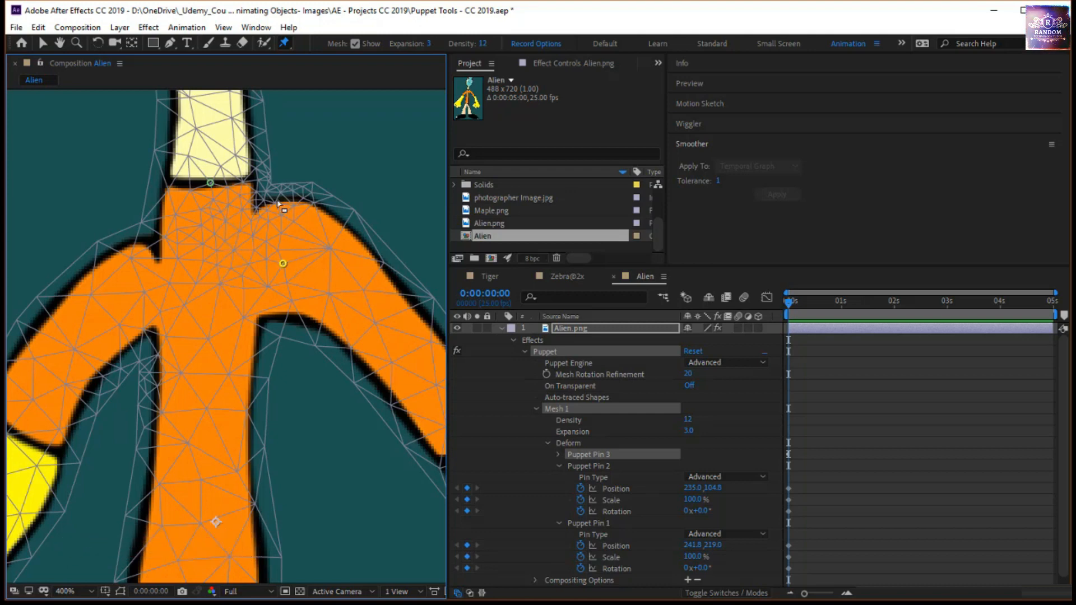
{"action": "mouse_move", "coordinate": [281, 268]}
{"action": "left_mouse_down"}
{"action": "mouse_move", "coordinate": [291, 293]}
{"action": "mouse_move", "coordinate": [288, 260]}
{"action": "left_mouse_up"}
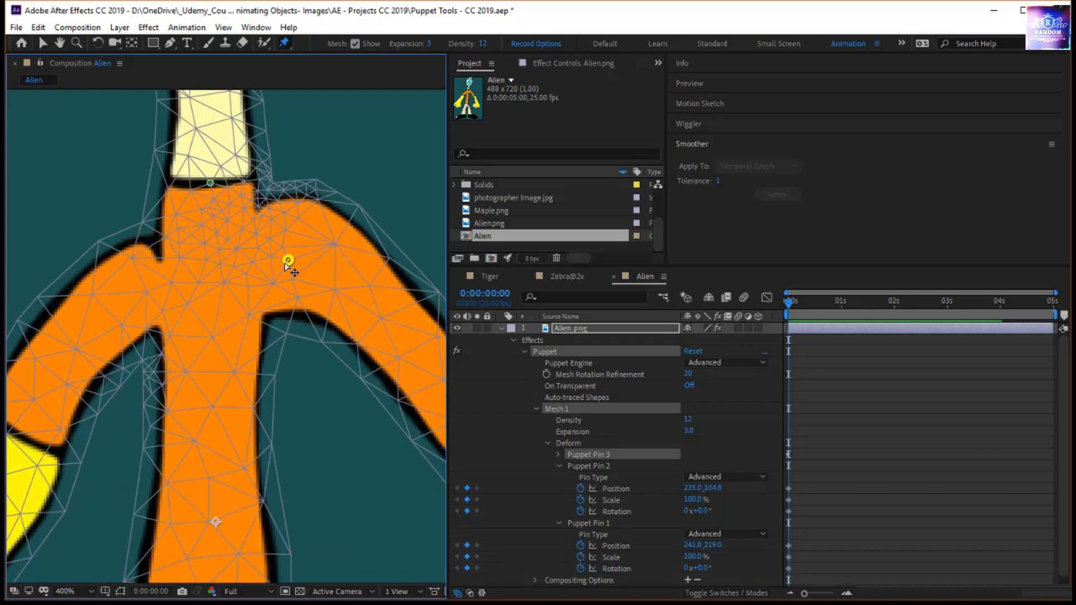
{"action": "left_click", "coordinate": [137, 288]}
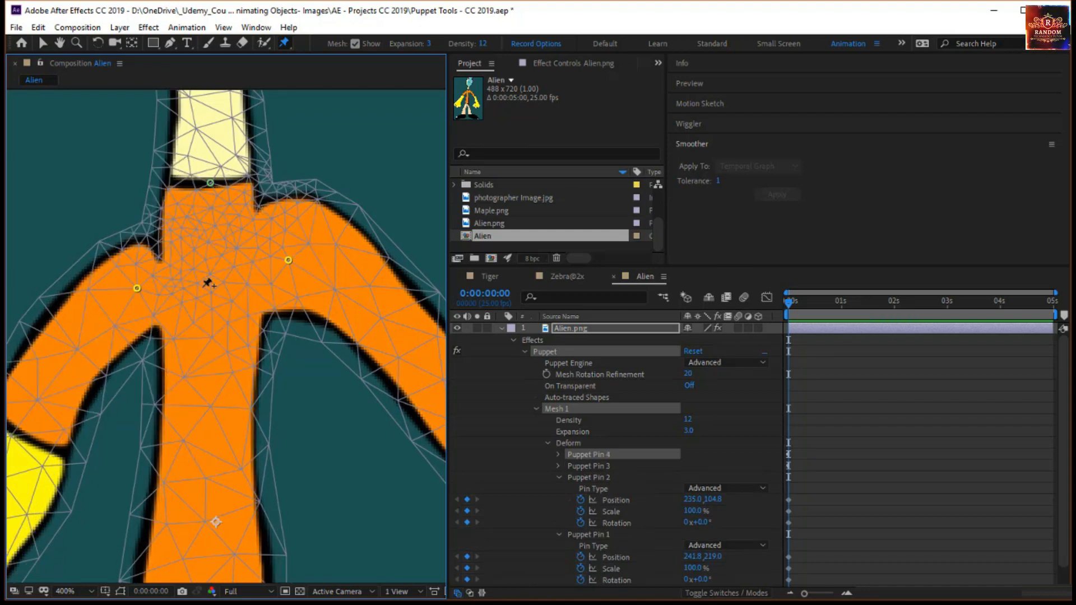
{"action": "left_click", "coordinate": [72, 591]}
{"action": "left_click", "coordinate": [91, 364]}
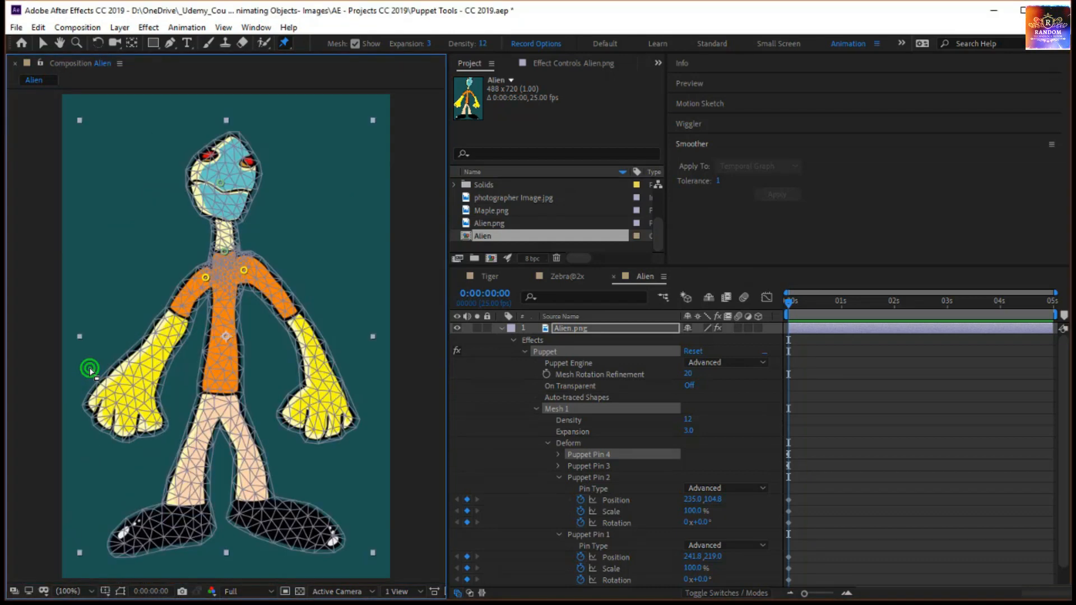
Delete the pins on both of the alien's shoulders
{"action": "left_click", "coordinate": [244, 272]}
{"action": "key", "text": "Delete"}
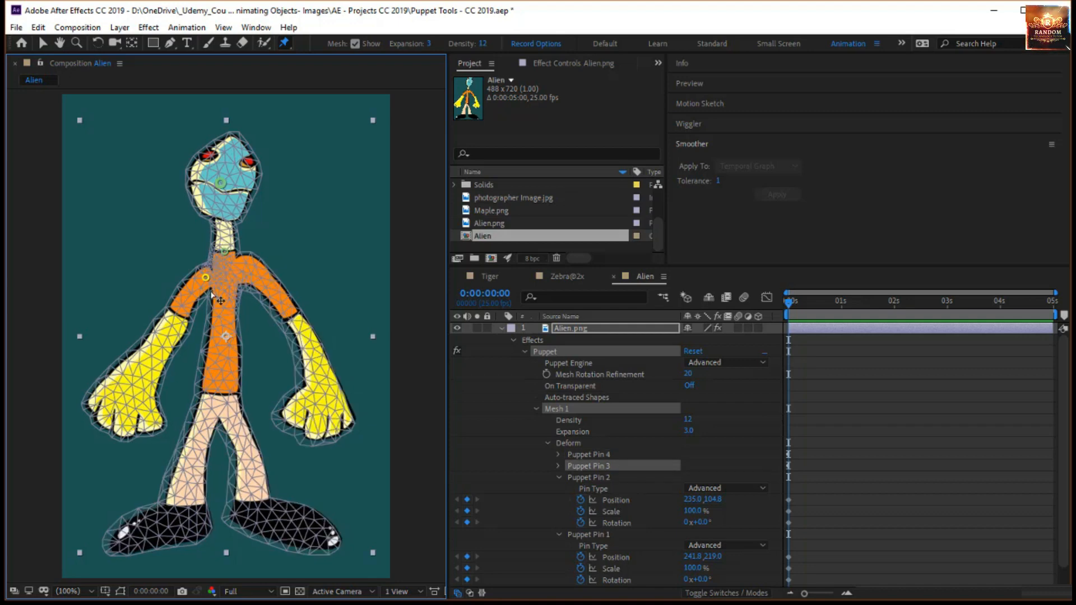
{"action": "left_click", "coordinate": [206, 278]}
{"action": "key", "text": "Delete"}
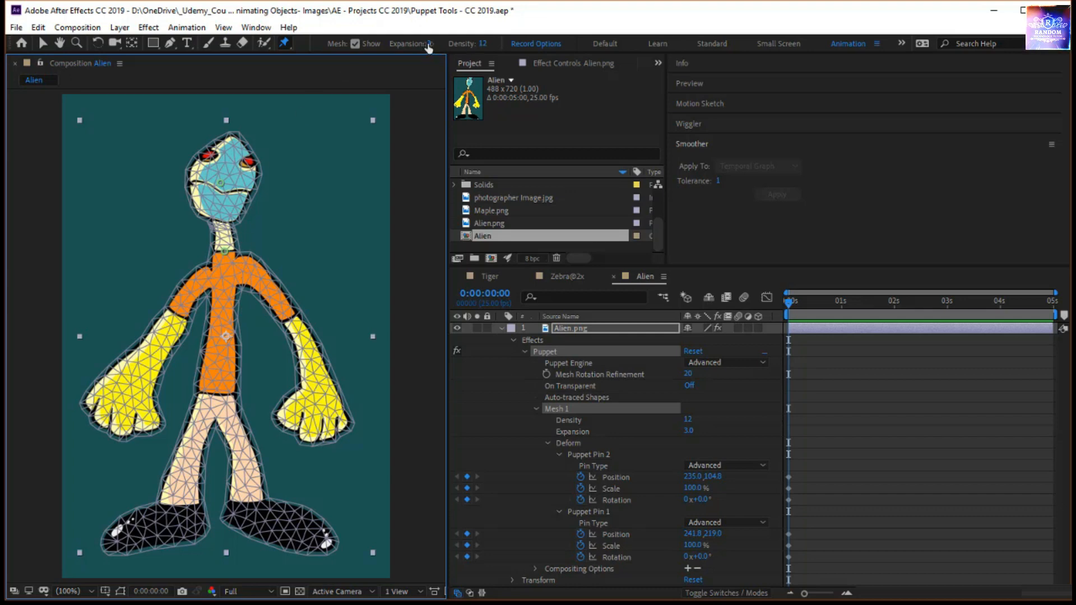
Display the composition's alpha channel and move the head pin to 273.1, 111.5
{"action": "left_click", "coordinate": [213, 593]}
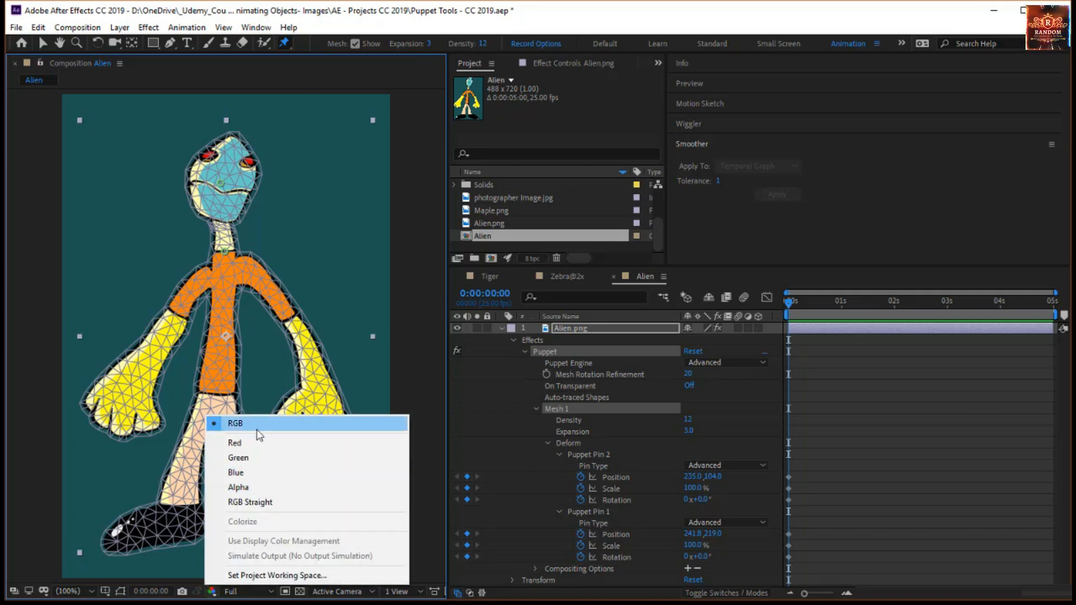
{"action": "left_click", "coordinate": [256, 489]}
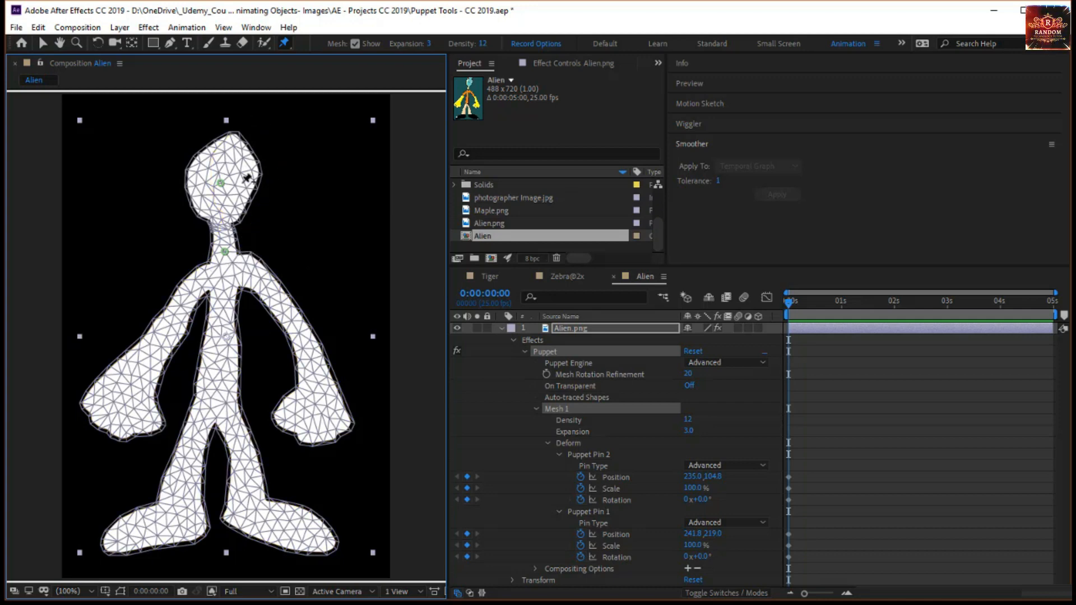
{"action": "left_click_drag", "start_coordinate": [222, 184], "coordinate": [288, 164]}
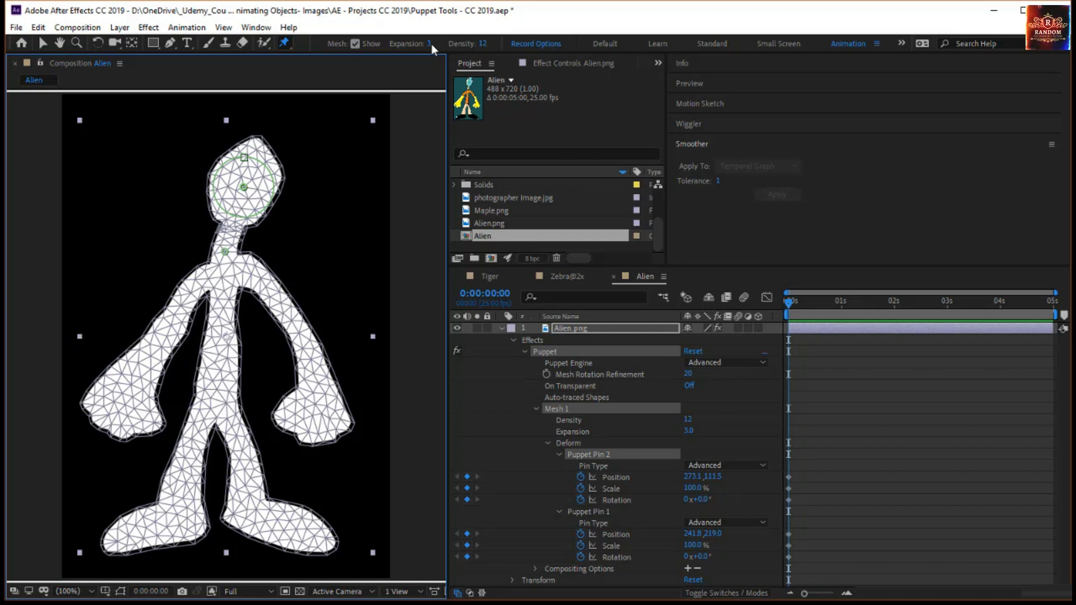
Set the mesh expansion to 0 and move the head pin to 308.9, 117.1
{"action": "left_click_drag", "start_coordinate": [430, 44], "coordinate": [428, 43]}
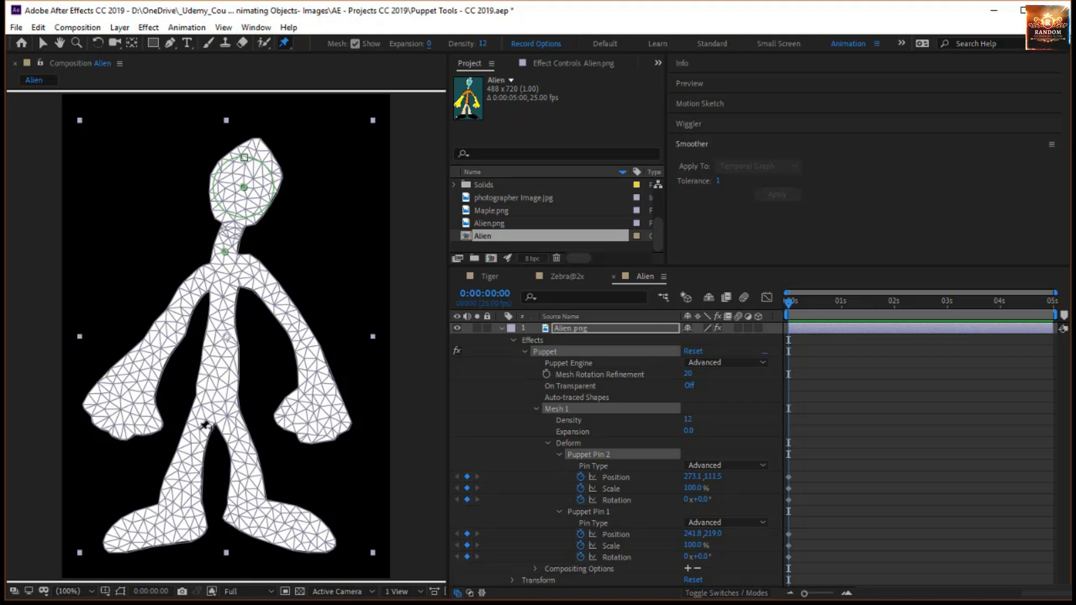
{"action": "left_click_drag", "start_coordinate": [245, 189], "coordinate": [274, 197]}
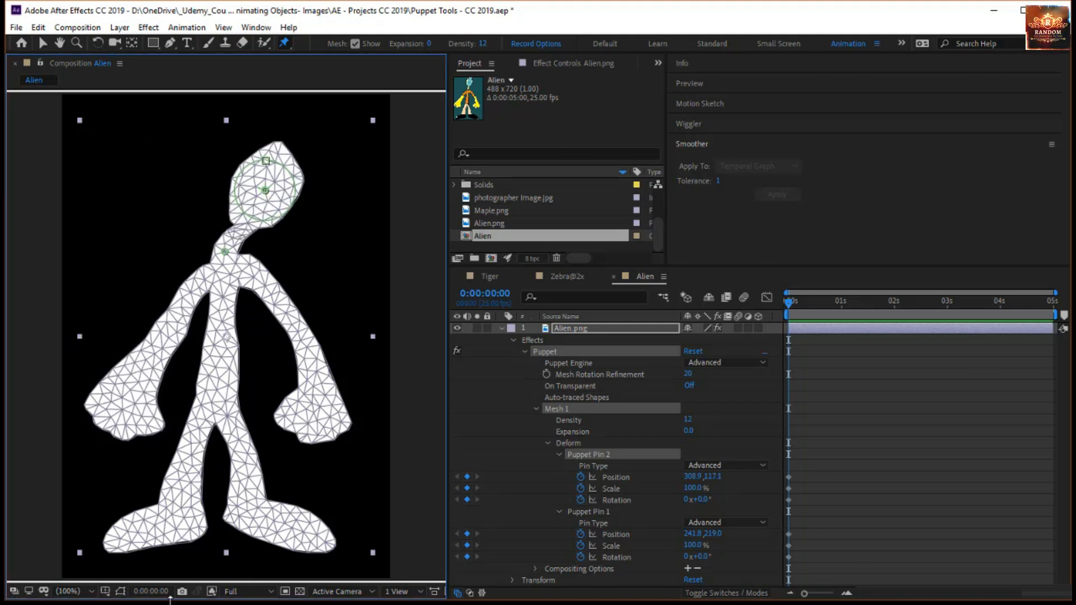
Restore the RGB channel view, and try moving the head pin to 208.2, 120.5 before undoing that move
{"action": "left_click", "coordinate": [213, 592]}
{"action": "left_click", "coordinate": [260, 423]}
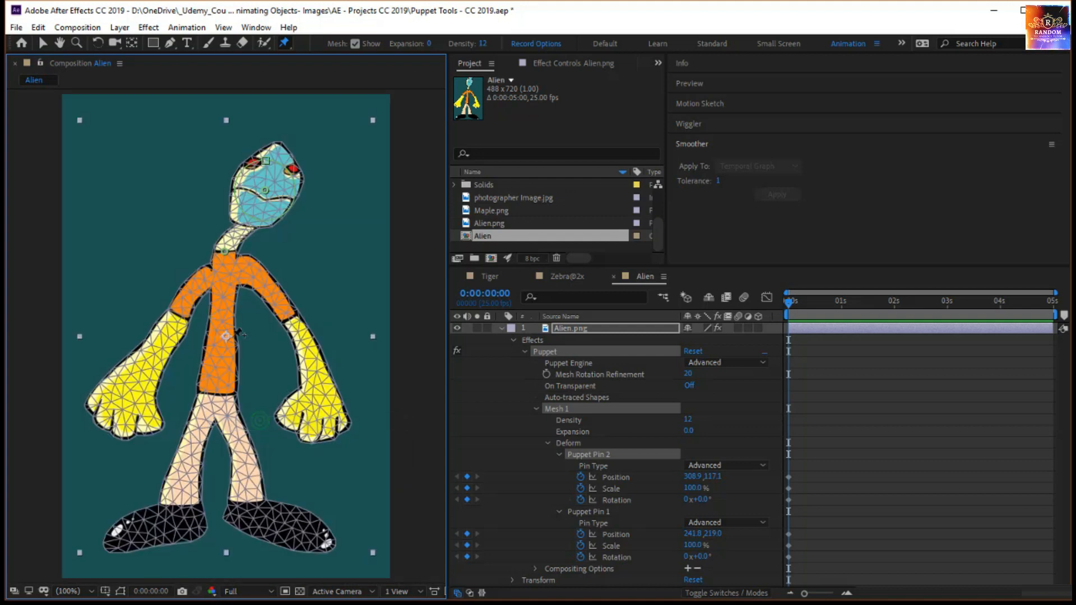
{"action": "left_click_drag", "start_coordinate": [265, 190], "coordinate": [208, 194]}
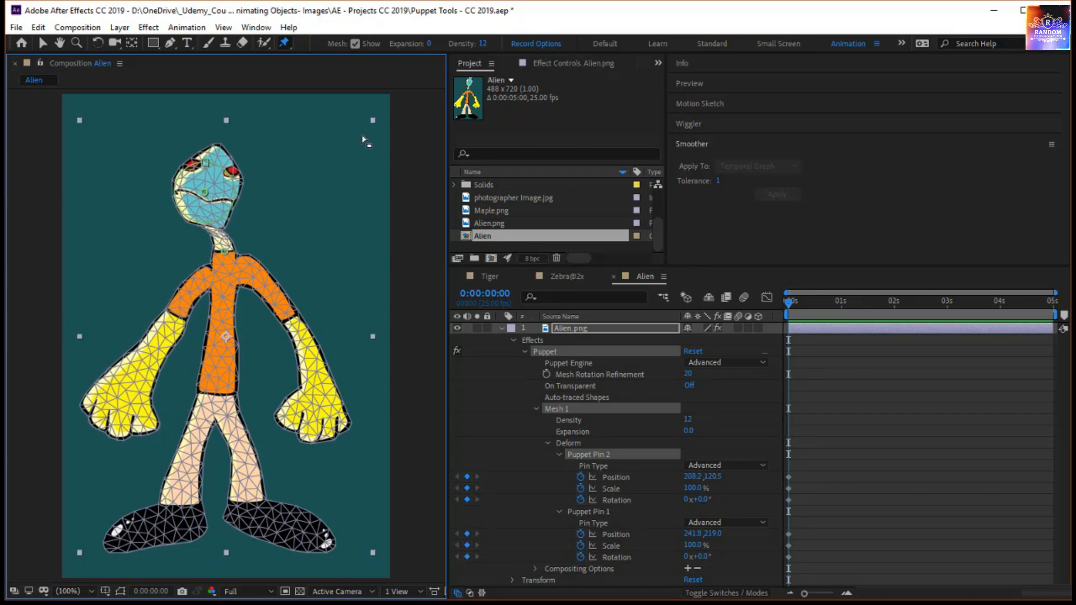
{"action": "key", "text": "ctrl+z"}
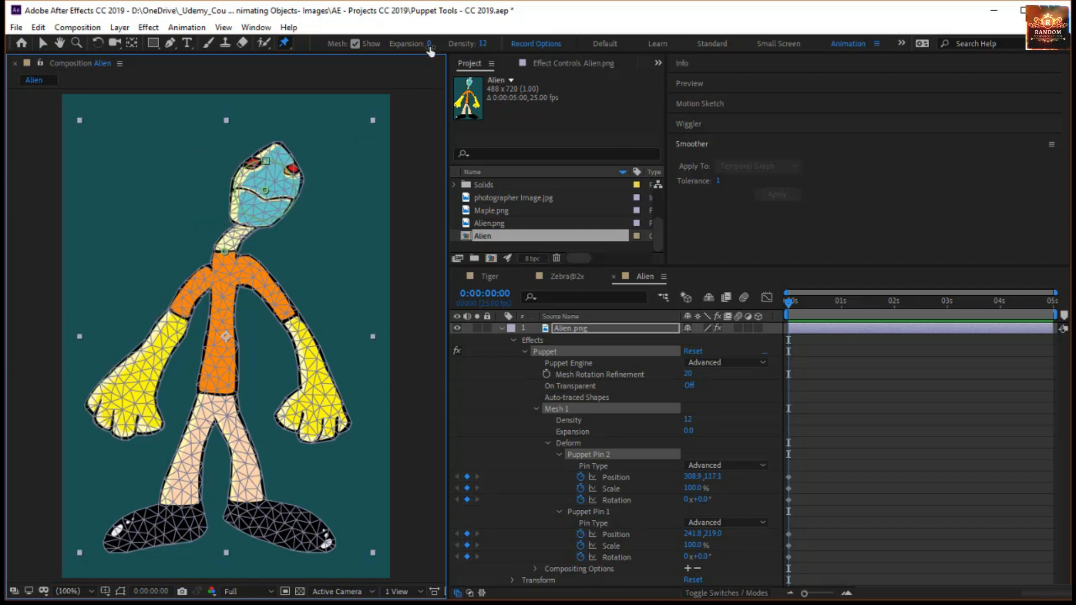
Set the mesh expansion to -5 and move the head pin across to 172.4, 92.5
{"action": "left_click", "coordinate": [430, 44]}
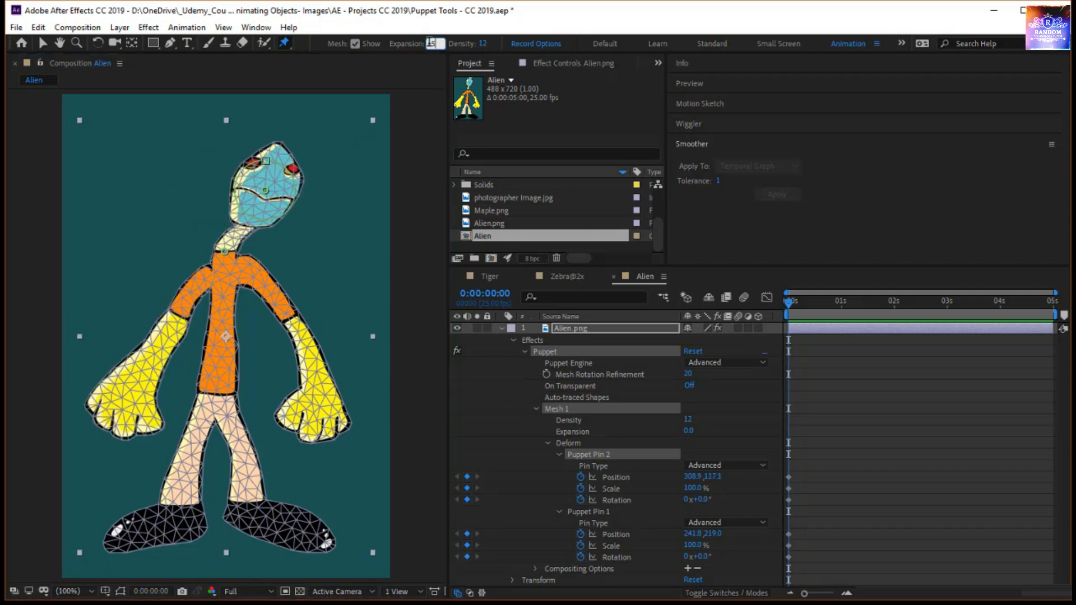
{"action": "type", "text": "-5"}
{"action": "key", "text": "Return"}
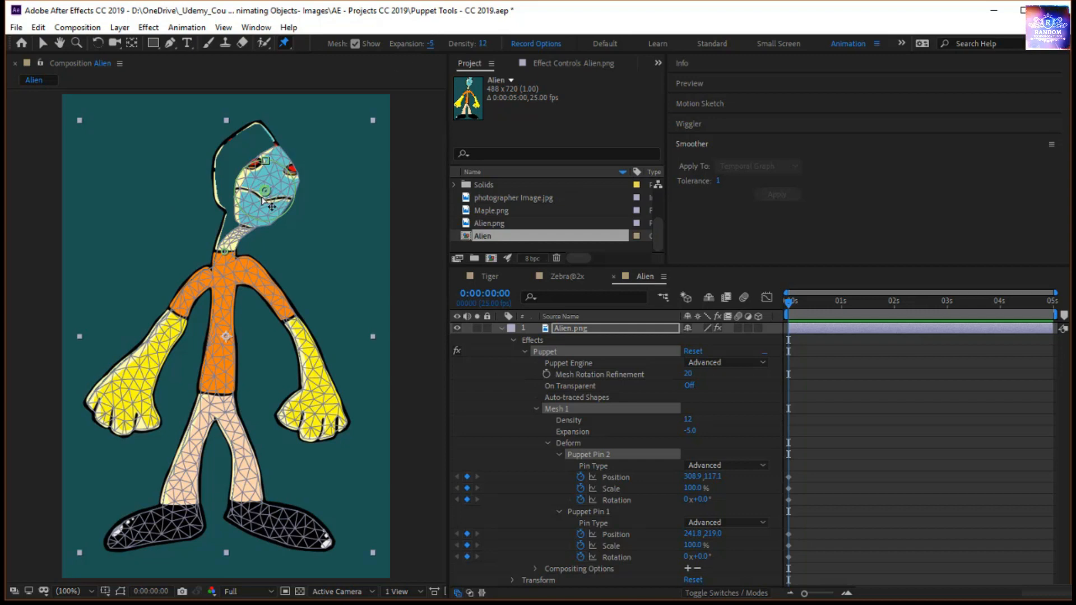
{"action": "left_click_drag", "start_coordinate": [264, 200], "coordinate": [264, 201]}
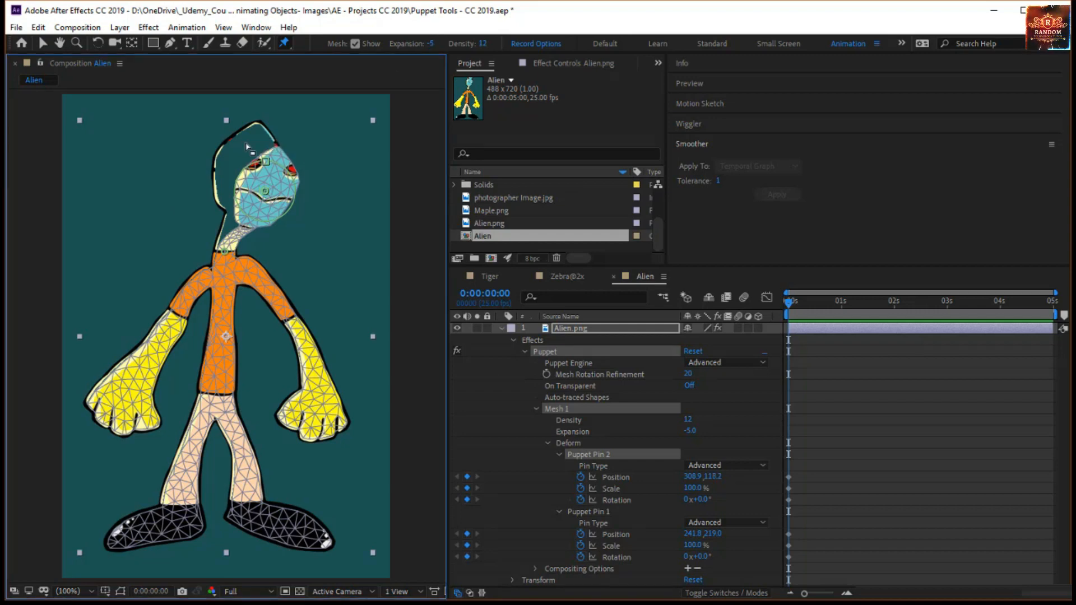
{"action": "left_click_drag", "start_coordinate": [258, 198], "coordinate": [179, 179]}
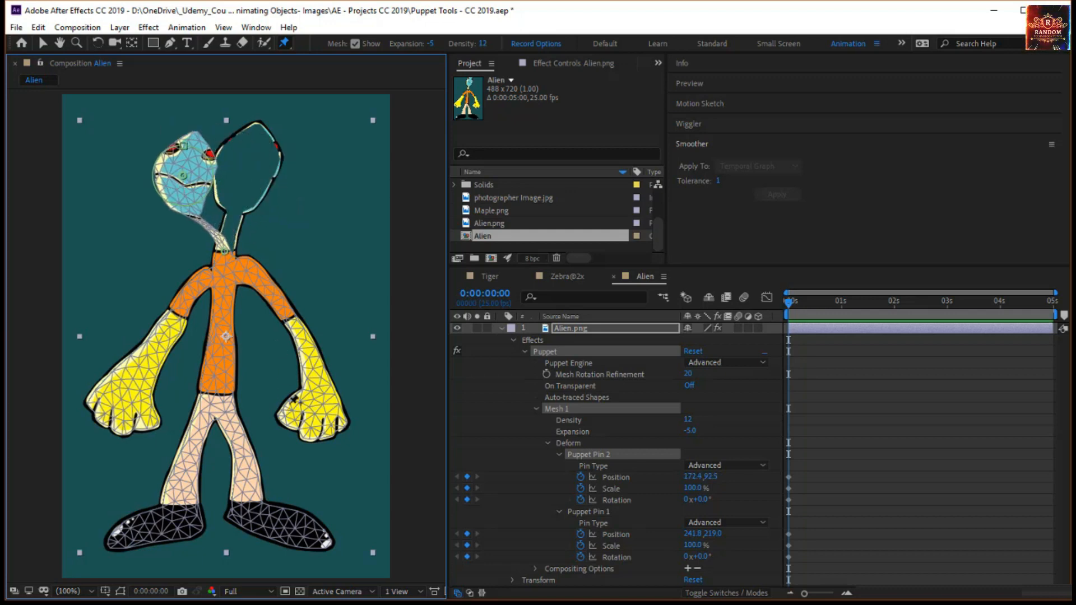
Place a pin on the alien's left hand (viewer's right) and raise the hand to about mid-torso height
{"action": "left_click", "coordinate": [319, 417]}
{"action": "left_click_drag", "start_coordinate": [319, 417], "coordinate": [336, 338]}
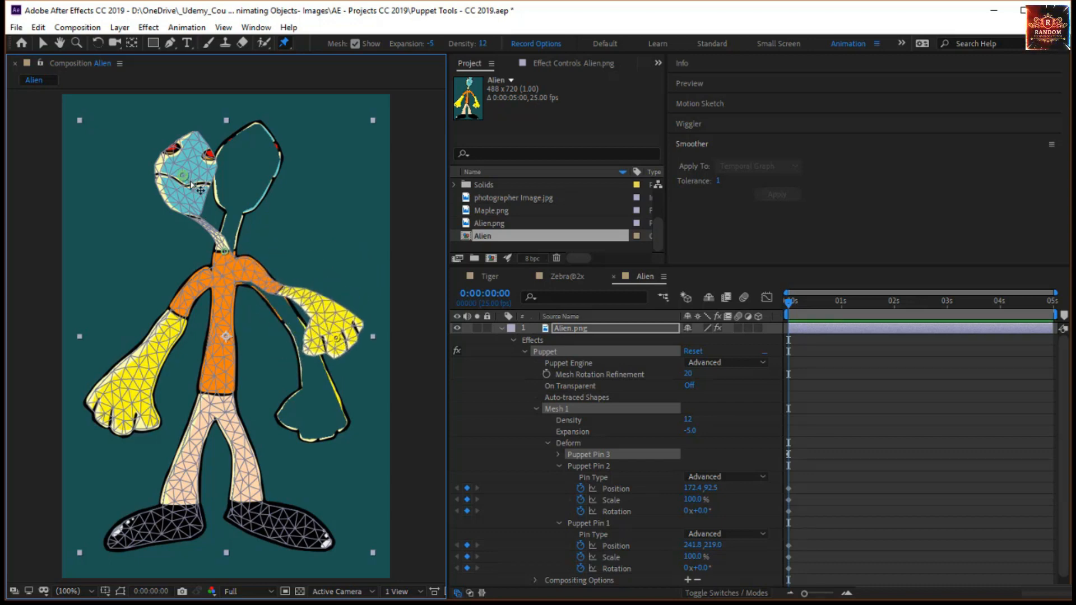
Move the head pin to 246.2, 90.3 with the mesh expansion at 3, and place a pin on the alien's right hand, slightly raised
{"action": "left_click_drag", "start_coordinate": [183, 175], "coordinate": [228, 173]}
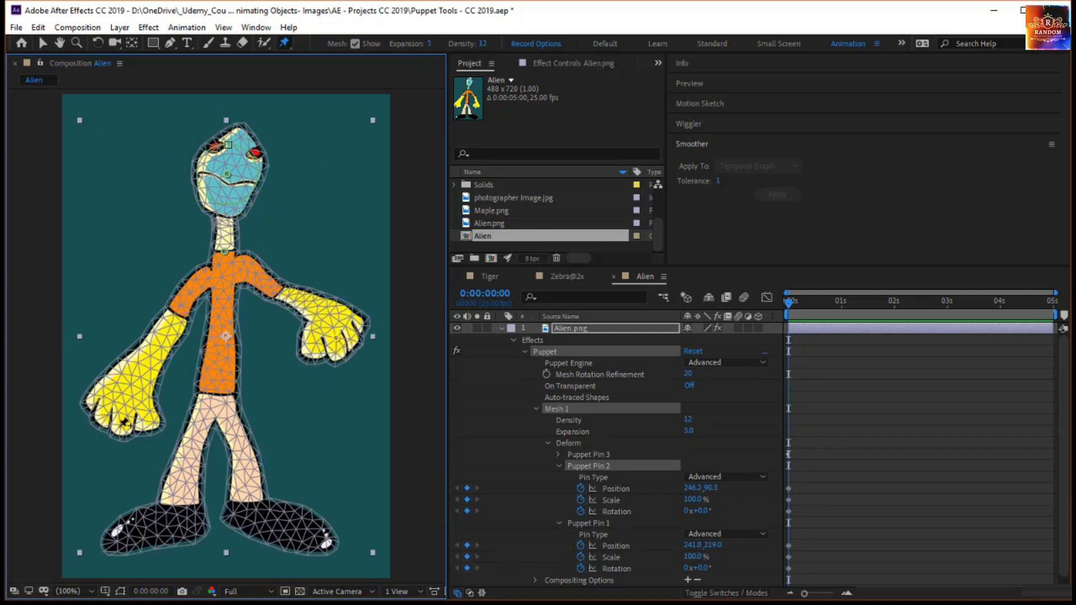
{"action": "left_click", "coordinate": [122, 421]}
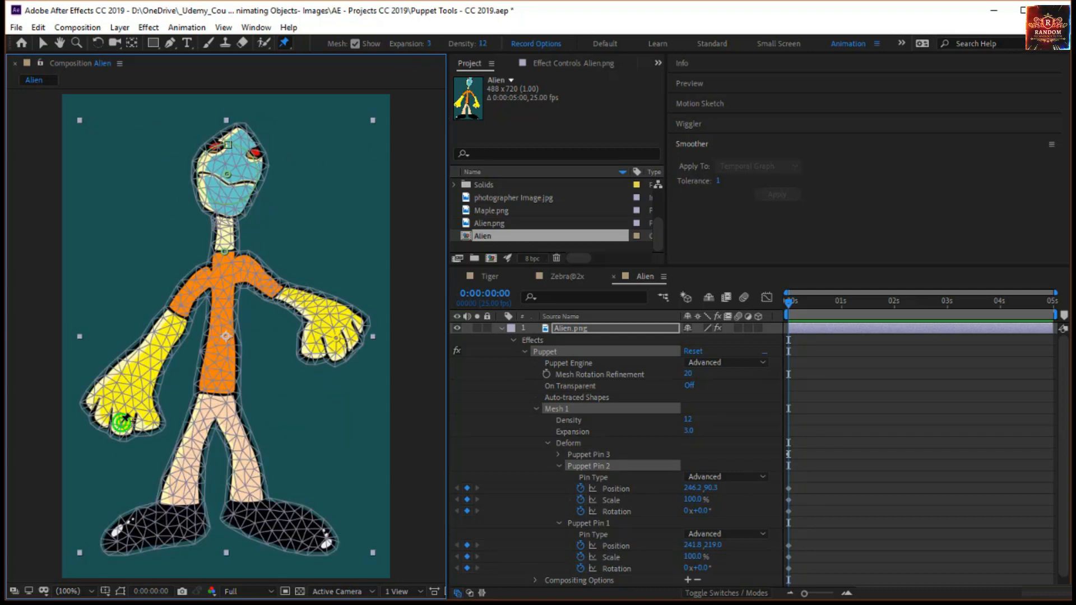
{"action": "mouse_move", "coordinate": [122, 420]}
{"action": "left_mouse_down"}
{"action": "mouse_move", "coordinate": [135, 291]}
{"action": "mouse_move", "coordinate": [118, 314]}
{"action": "mouse_move", "coordinate": [115, 364]}
{"action": "mouse_move", "coordinate": [126, 420]}
{"action": "left_mouse_up"}
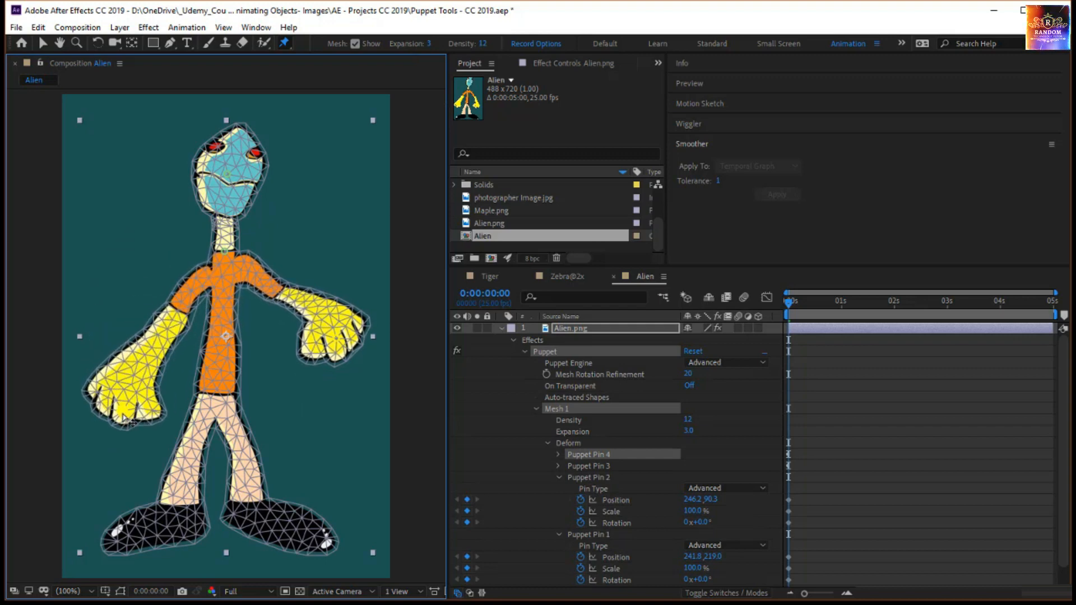
Set the mesh expansion to 10, and try raising the alien's right hand to head height before undoing that move
{"action": "left_click", "coordinate": [428, 43]}
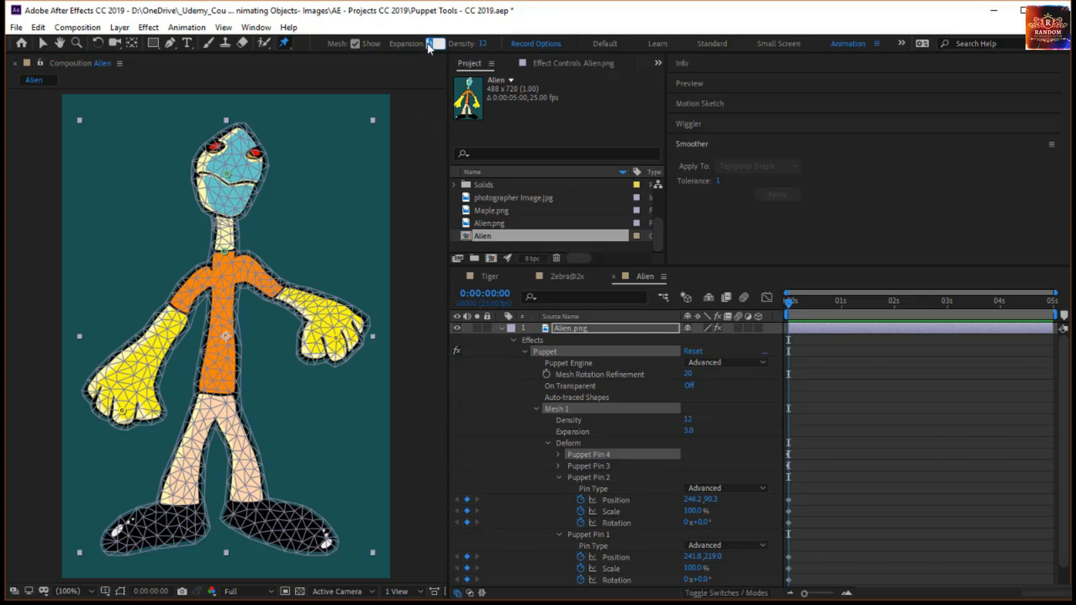
{"action": "key", "text": "Return"}
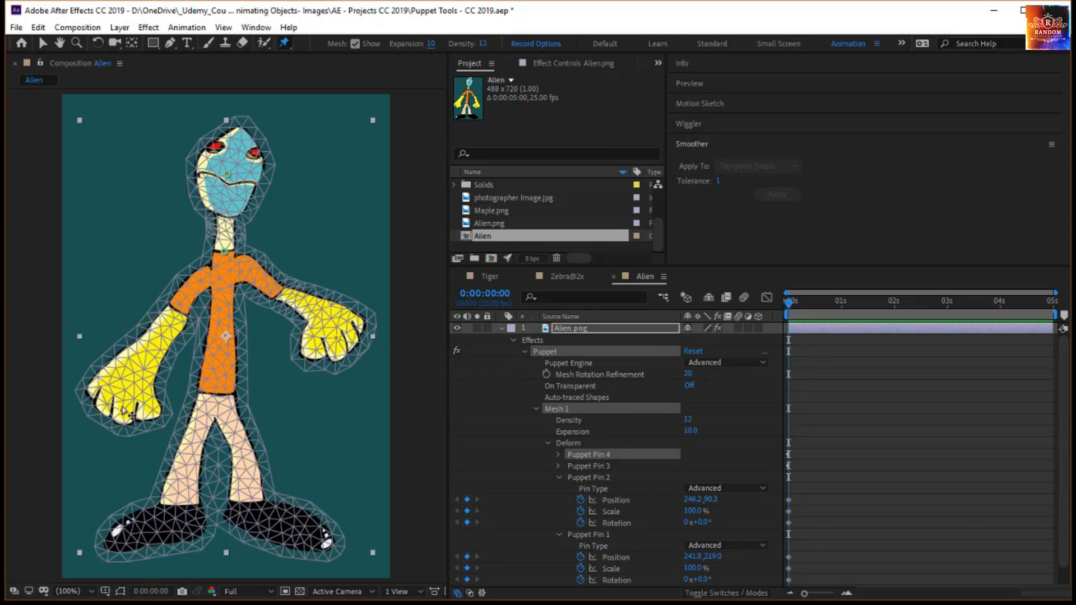
{"action": "left_click", "coordinate": [122, 410]}
{"action": "left_click_drag", "start_coordinate": [117, 384], "coordinate": [96, 180]}
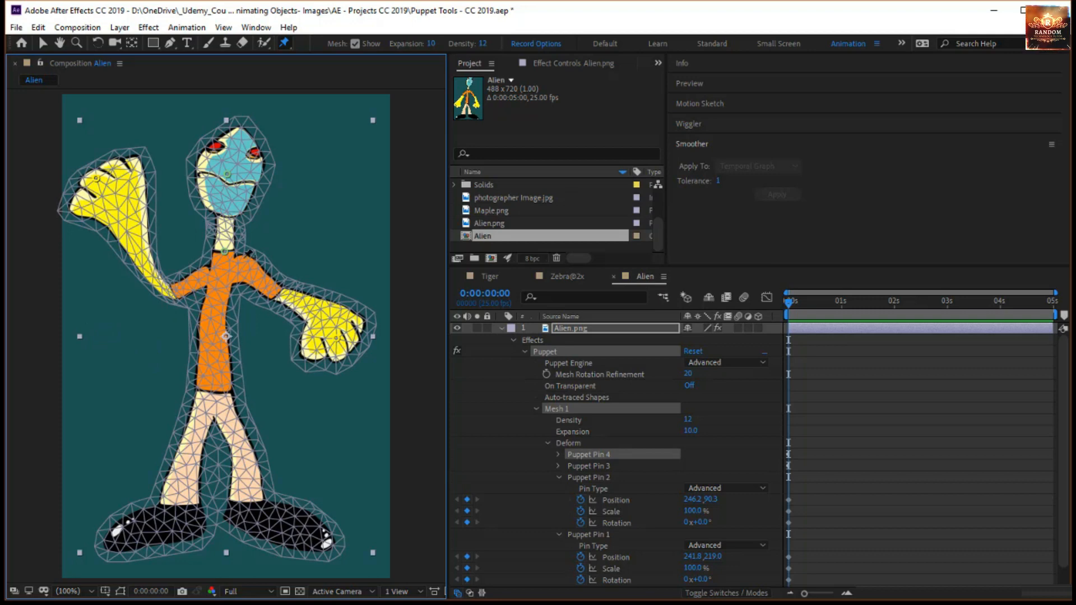
{"action": "key", "text": "ctrl+z"}
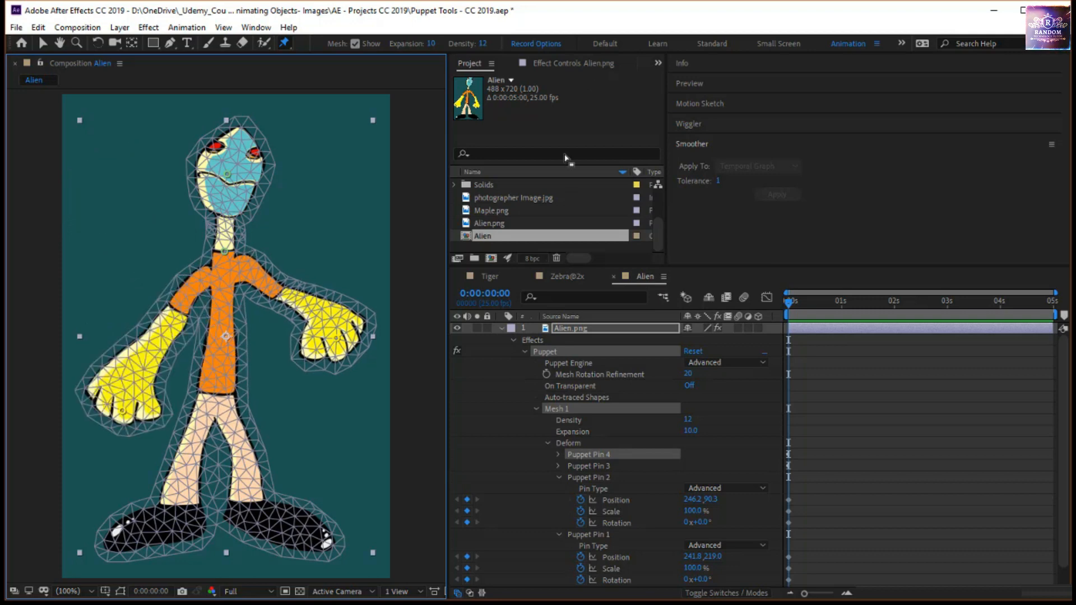
Set the mesh expansion to 15, and try raising the right hand to just below shoulder level before undoing that move
{"action": "left_click", "coordinate": [430, 44]}
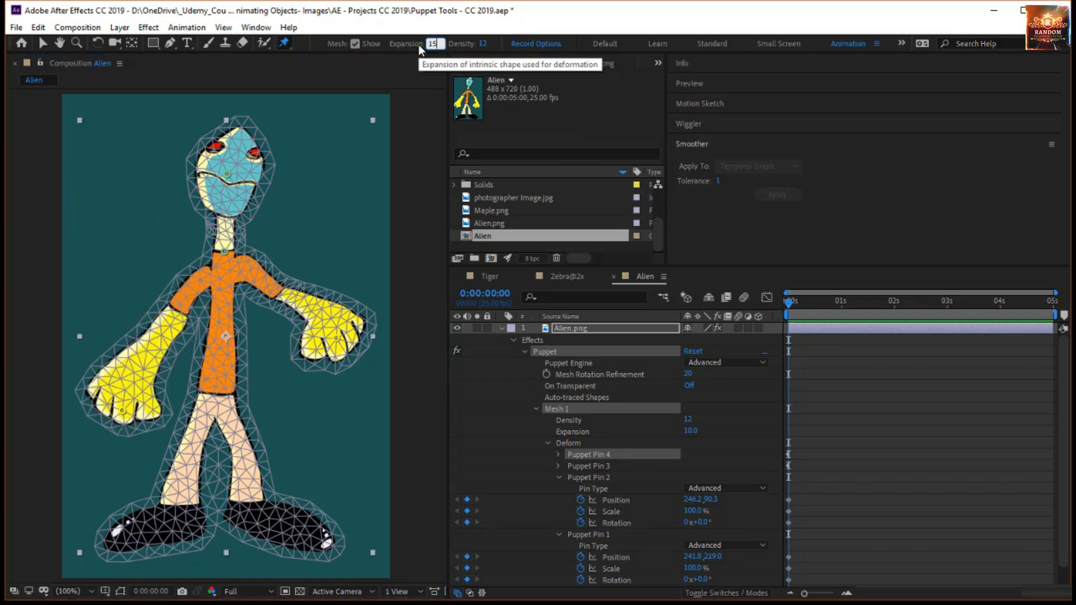
{"action": "type", "text": "15"}
{"action": "key", "text": "Return"}
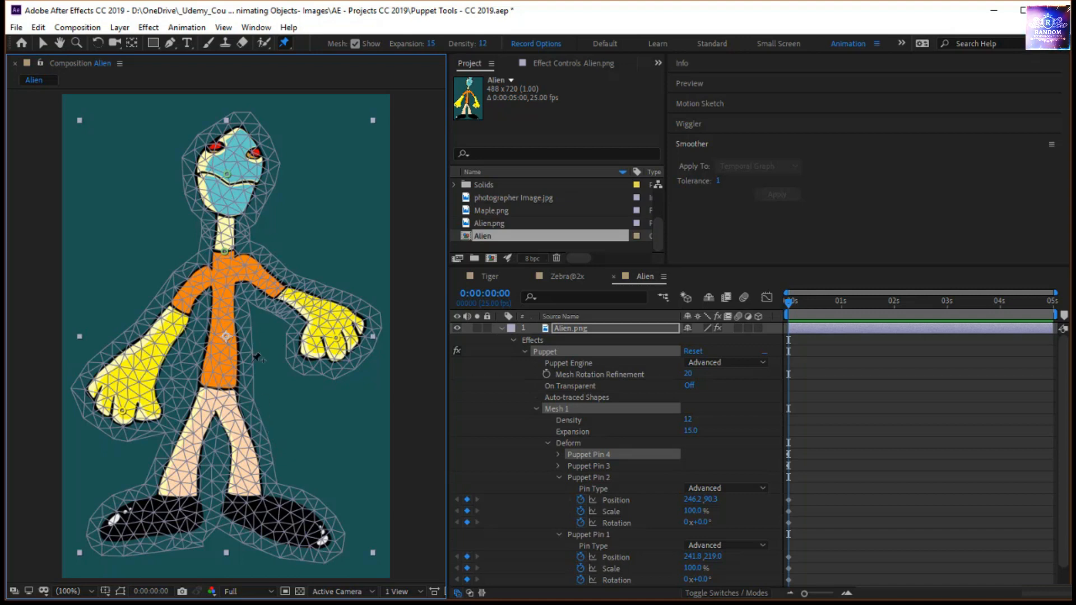
{"action": "left_click_drag", "start_coordinate": [123, 411], "coordinate": [103, 320]}
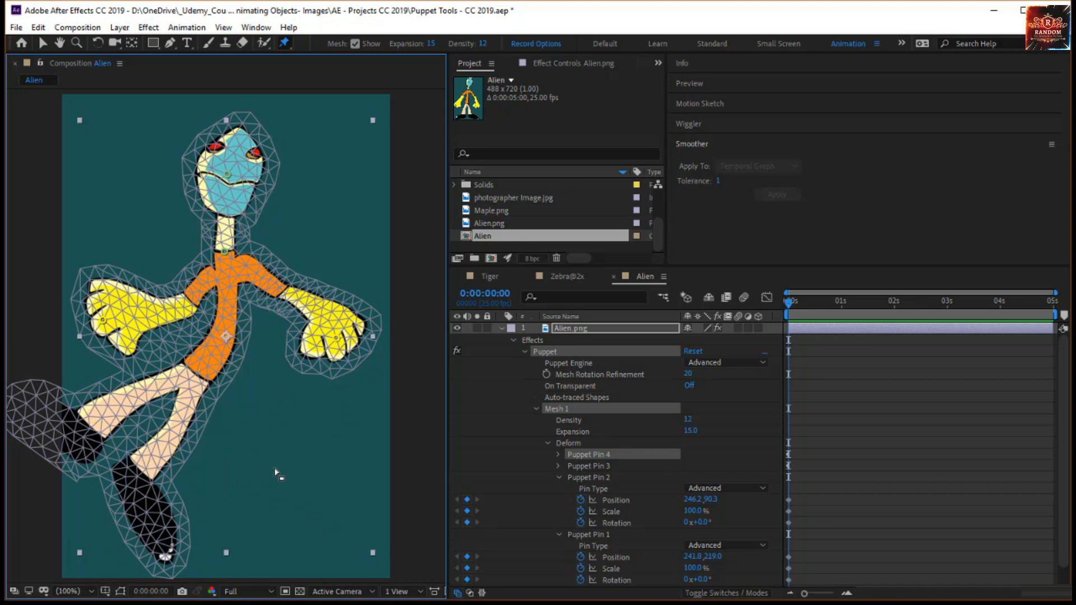
{"action": "key", "text": "ctrl+z"}
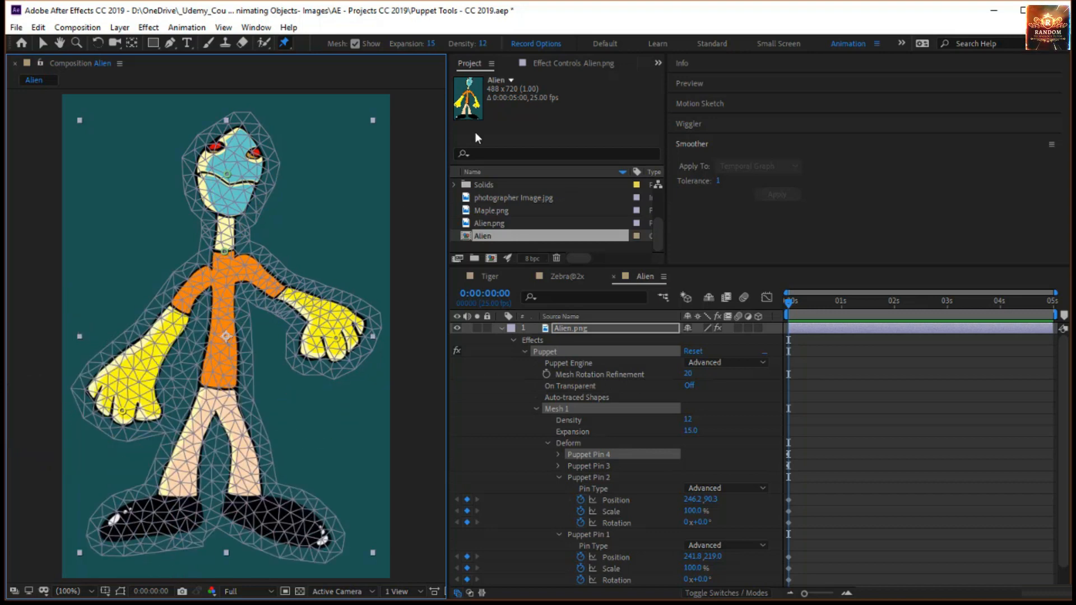
Raise the right hand to just below shoulder level with the mesh expansion set to 20, and reset the expansion to 3
{"action": "left_click", "coordinate": [437, 44]}
{"action": "key", "text": "Return"}
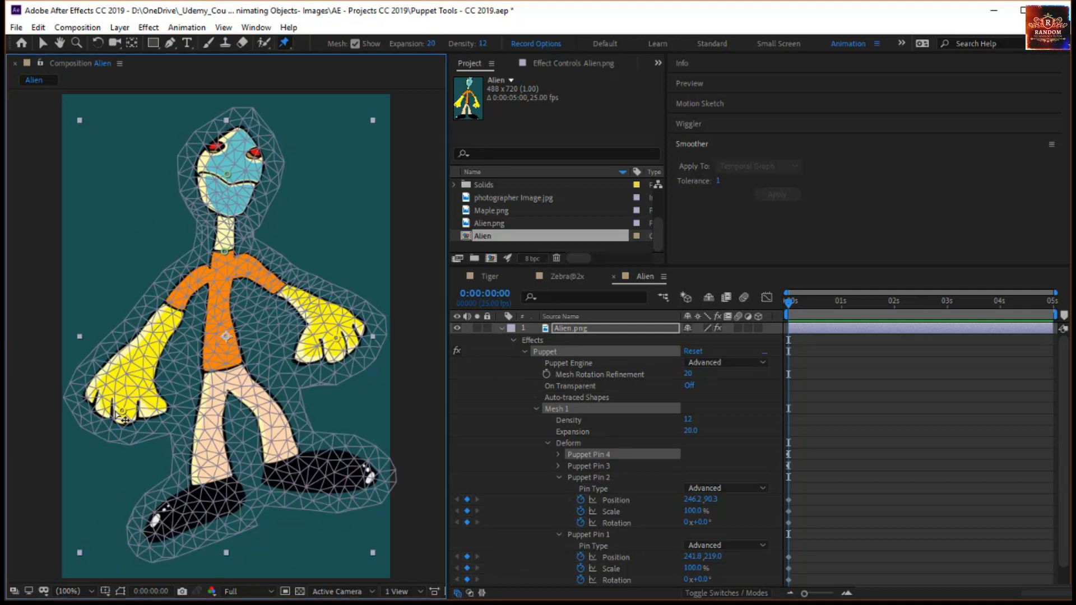
{"action": "left_click_drag", "start_coordinate": [122, 416], "coordinate": [119, 311]}
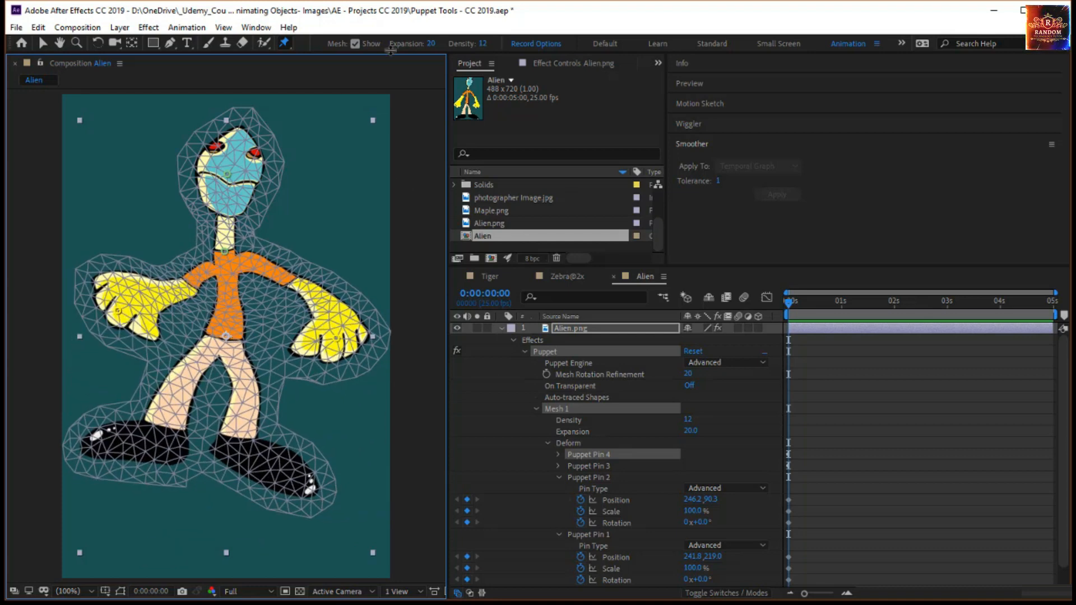
{"action": "left_click", "coordinate": [430, 44]}
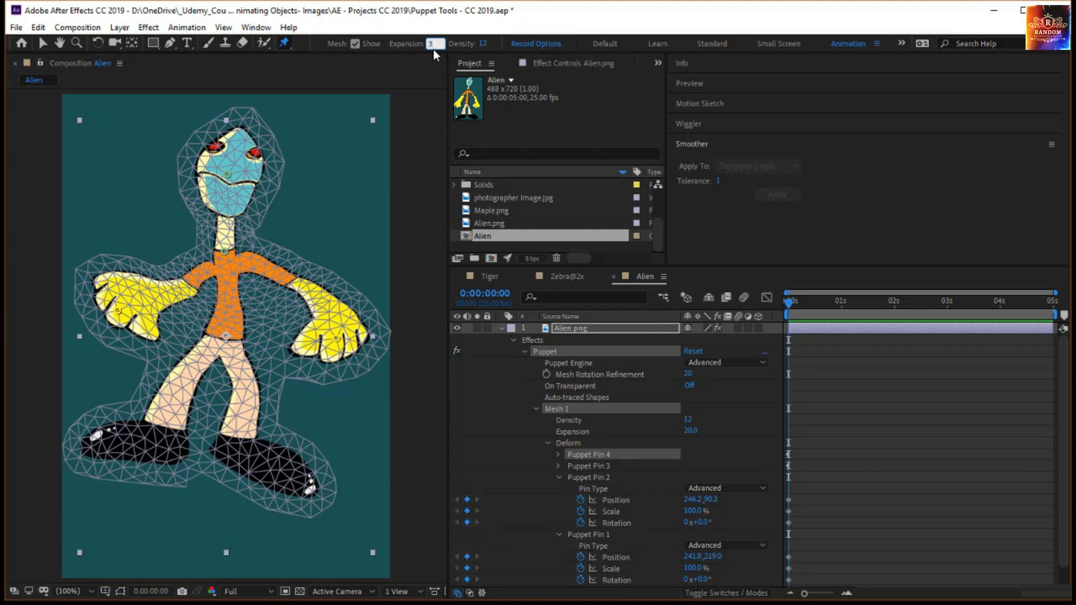
{"action": "key", "text": "Return"}
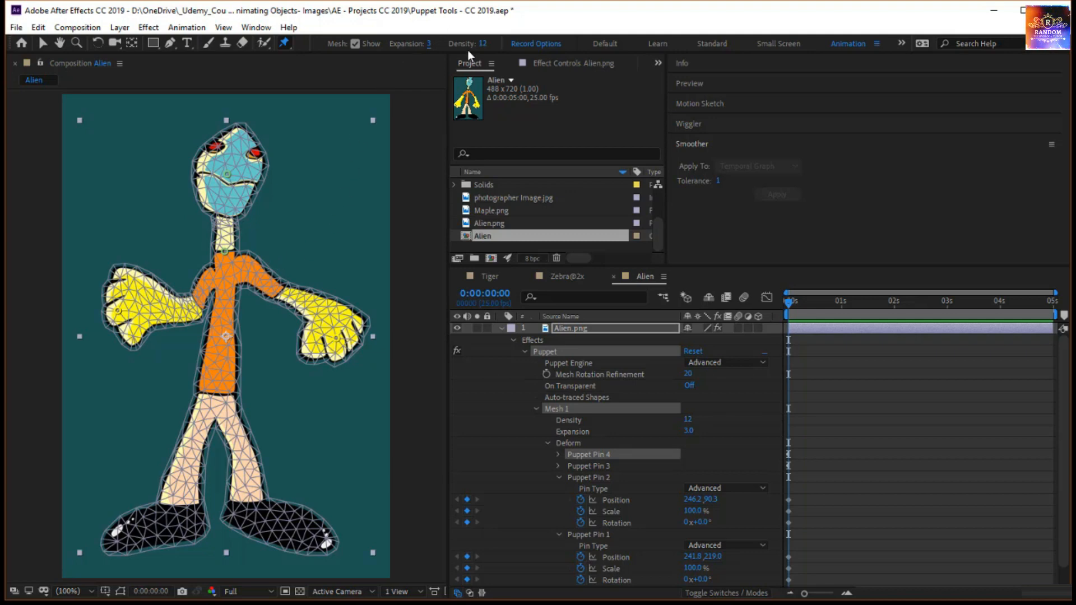
Try a mesh expansion of 10 on the alien, and set it back to 3
{"action": "left_click", "coordinate": [427, 43]}
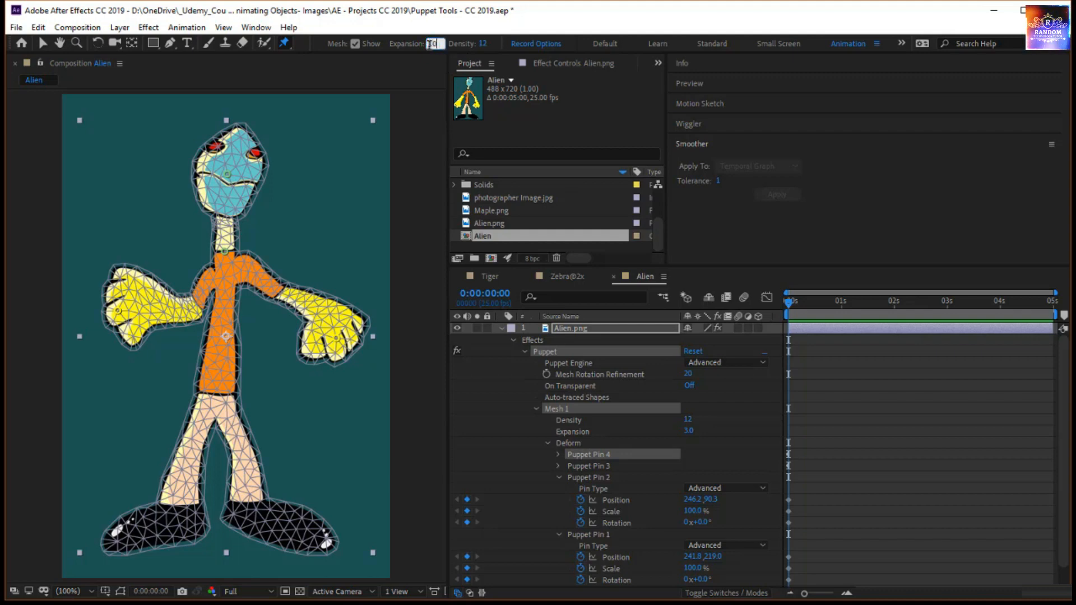
{"action": "type", "text": "10"}
{"action": "key", "text": "Return"}
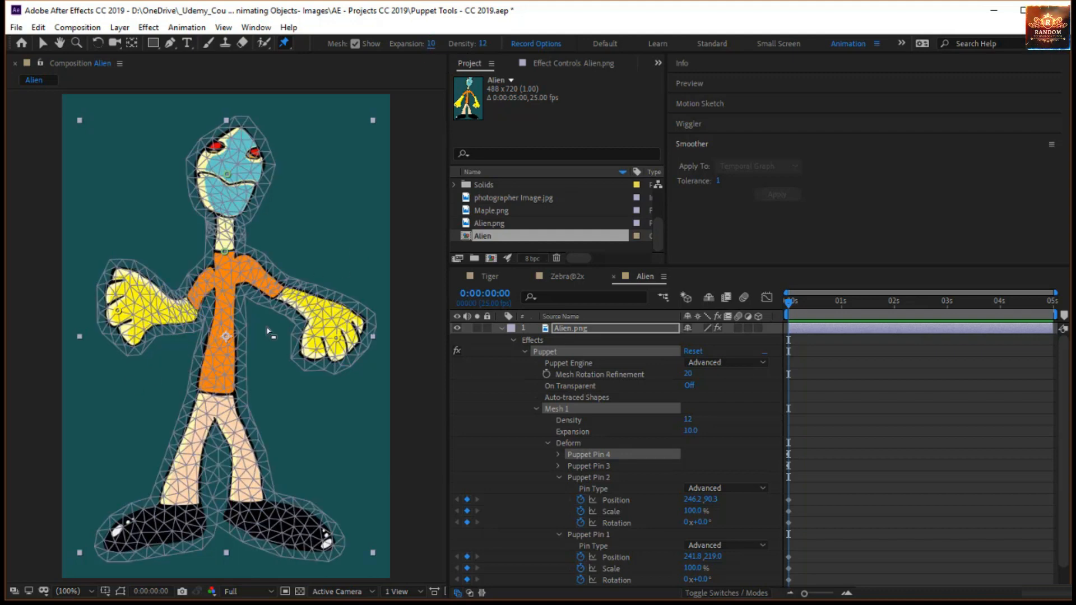
{"action": "left_click", "coordinate": [431, 44]}
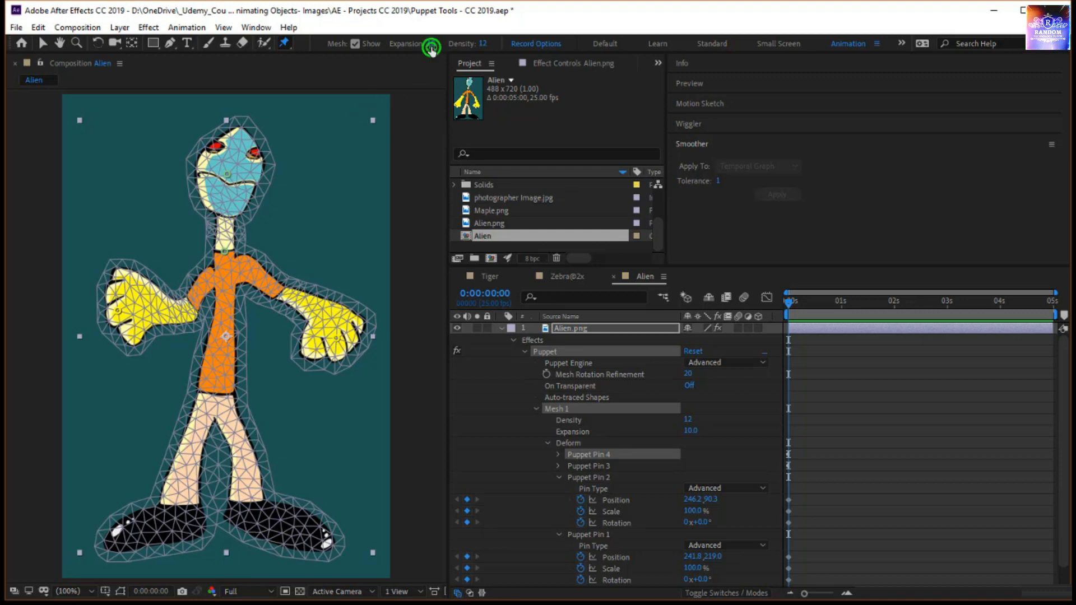
{"action": "type", "text": "3"}
{"action": "key", "text": "Return"}
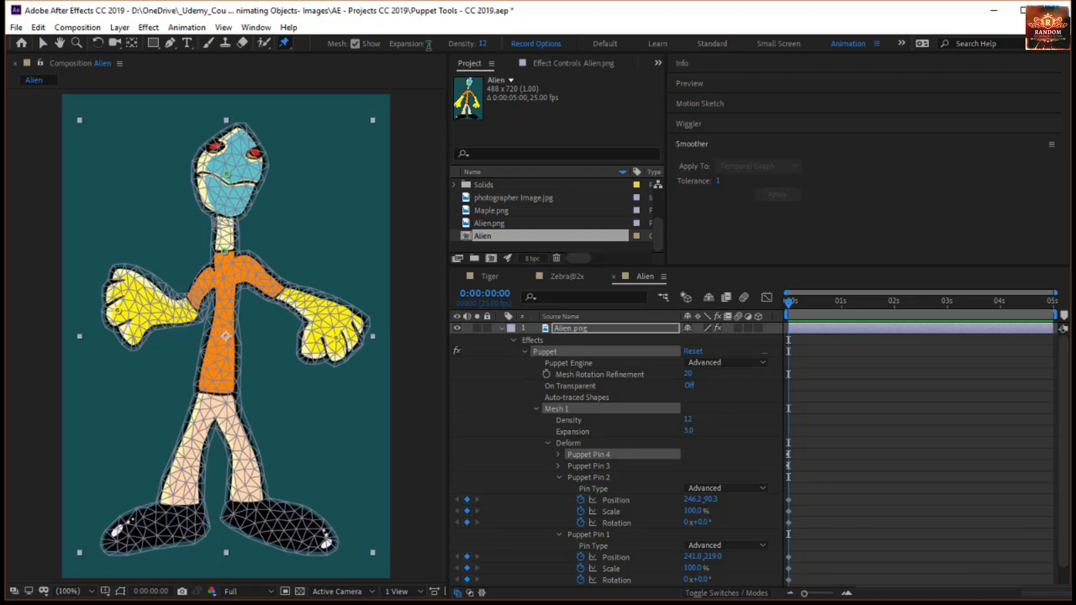
Set the mesh expansion to 2, and delete the effects from the Alien.png layer
{"action": "left_click", "coordinate": [430, 43]}
{"action": "type", "text": "2"}
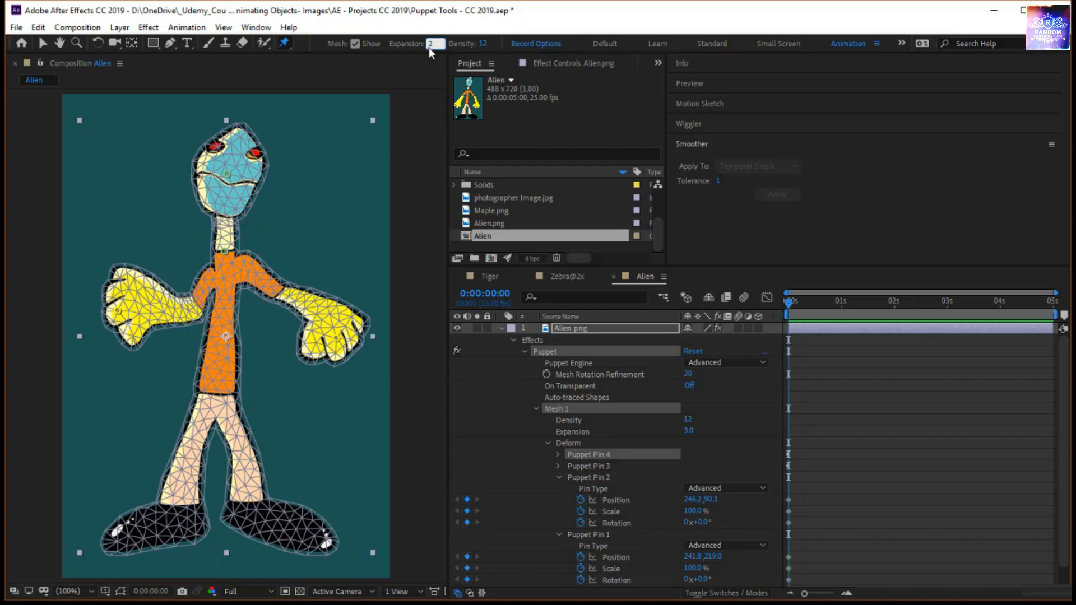
{"action": "key", "text": "Return"}
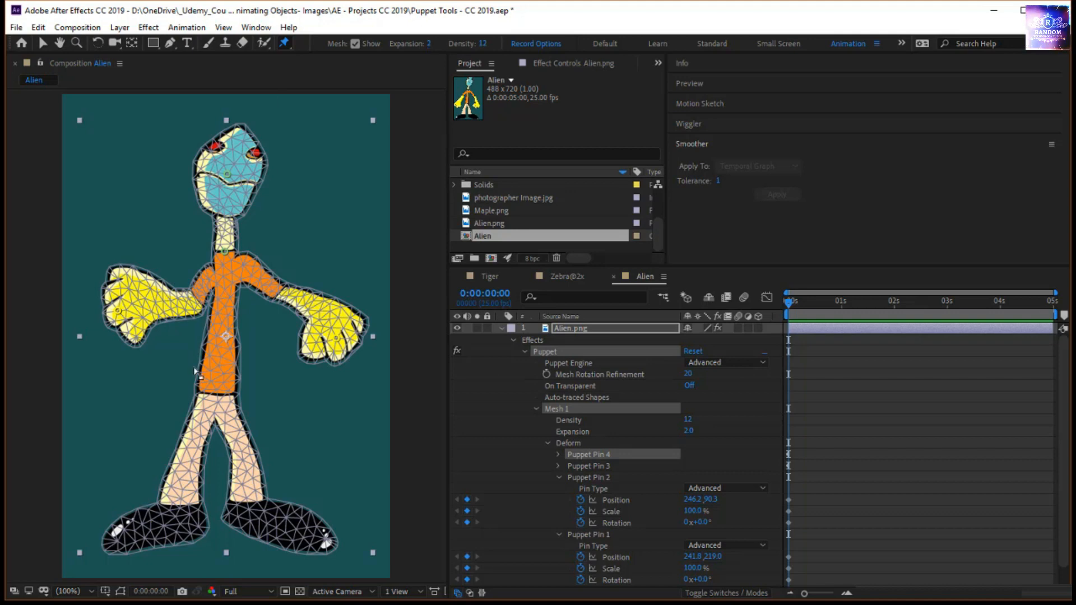
{"action": "left_click", "coordinate": [568, 339]}
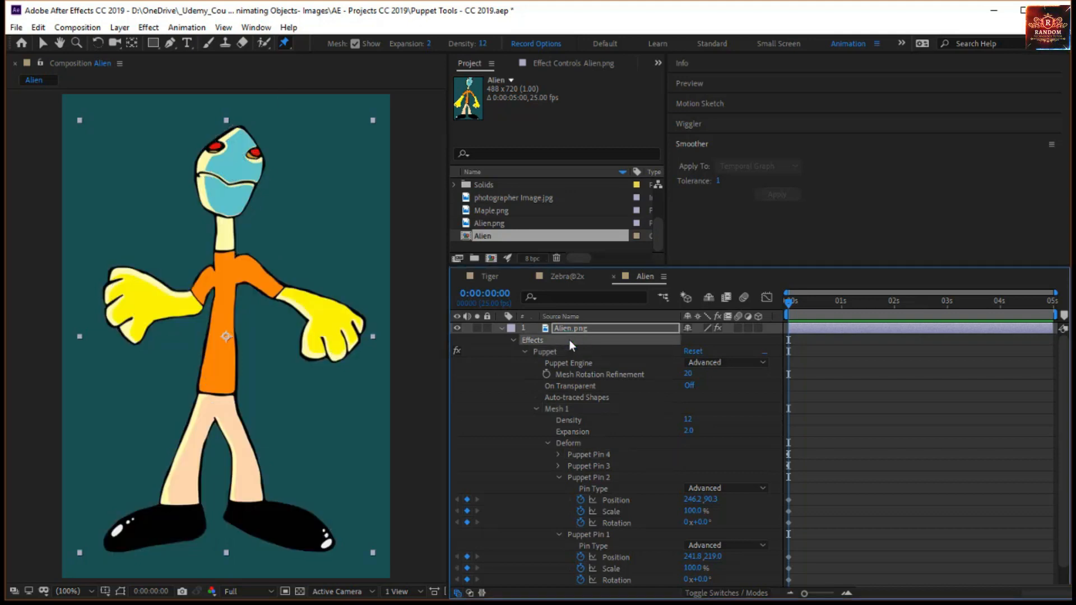
{"action": "key", "text": "Delete"}
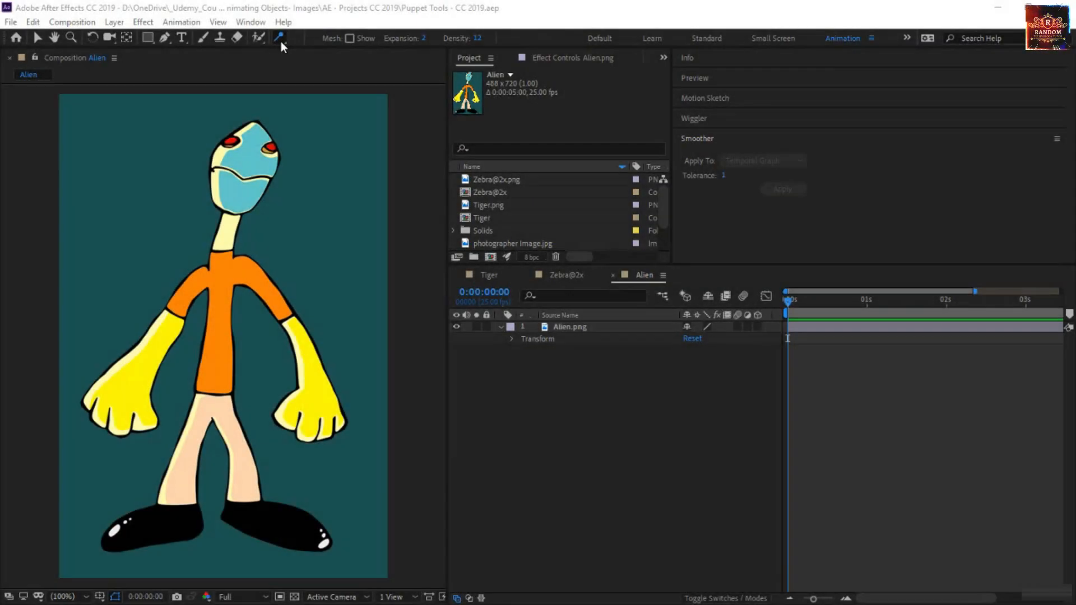
Place Puppet Advanced pins on the alien's head, just above the mouth, and on the upper chest below the neck
{"action": "left_click", "coordinate": [278, 39]}
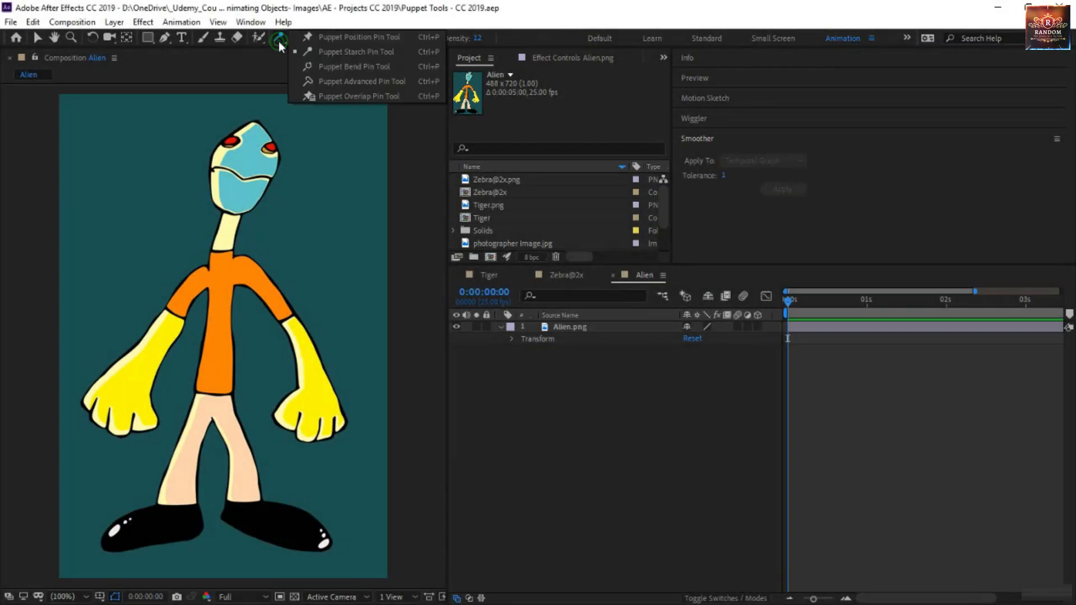
{"action": "left_click", "coordinate": [337, 82]}
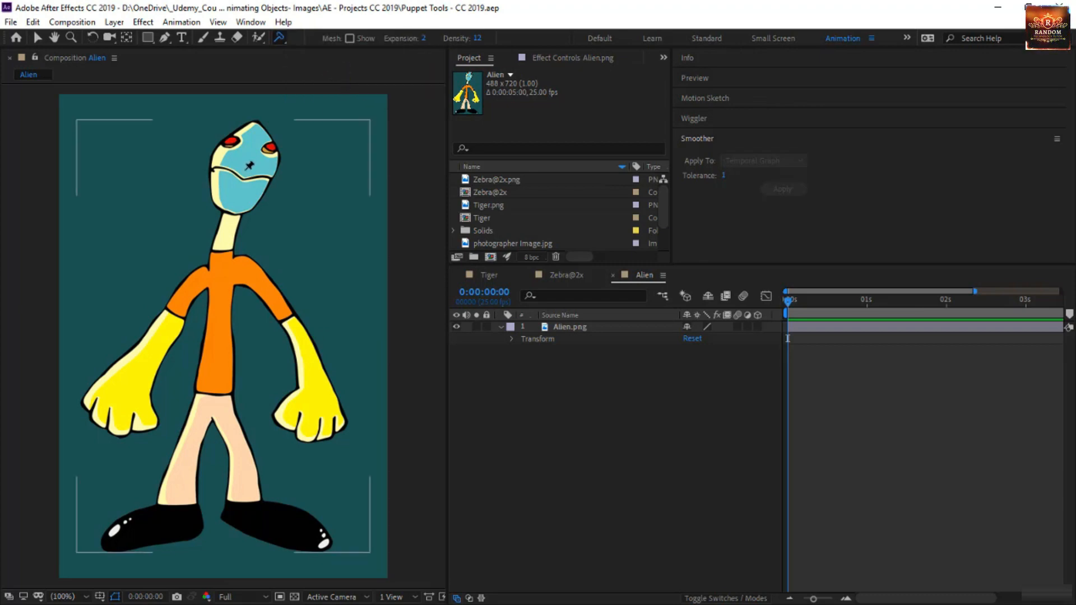
{"action": "left_click", "coordinate": [247, 169]}
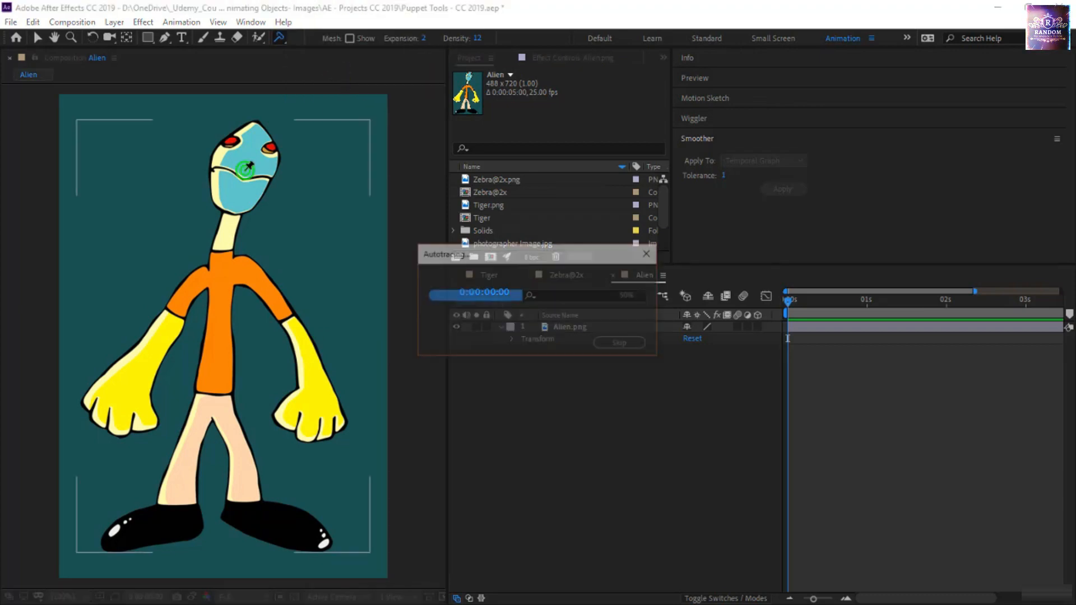
{"action": "left_click", "coordinate": [225, 261]}
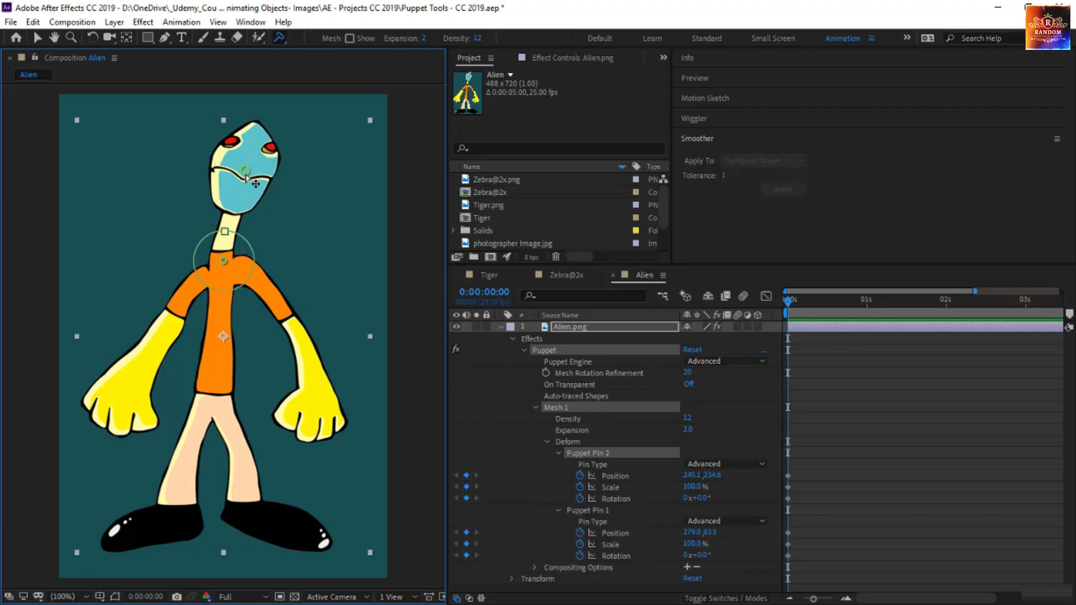
Try pulling the head pin down and left to about 115.3, 149.6, and undo the move
{"action": "left_click_drag", "start_coordinate": [245, 175], "coordinate": [159, 203]}
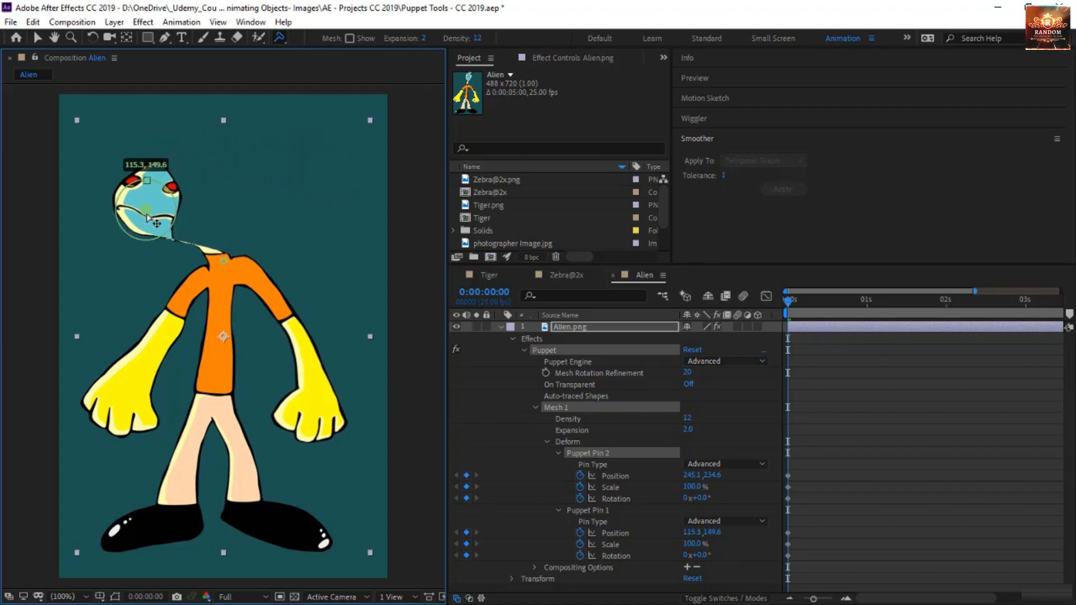
{"action": "left_click", "coordinate": [150, 209]}
{"action": "key", "text": "ctrl+z"}
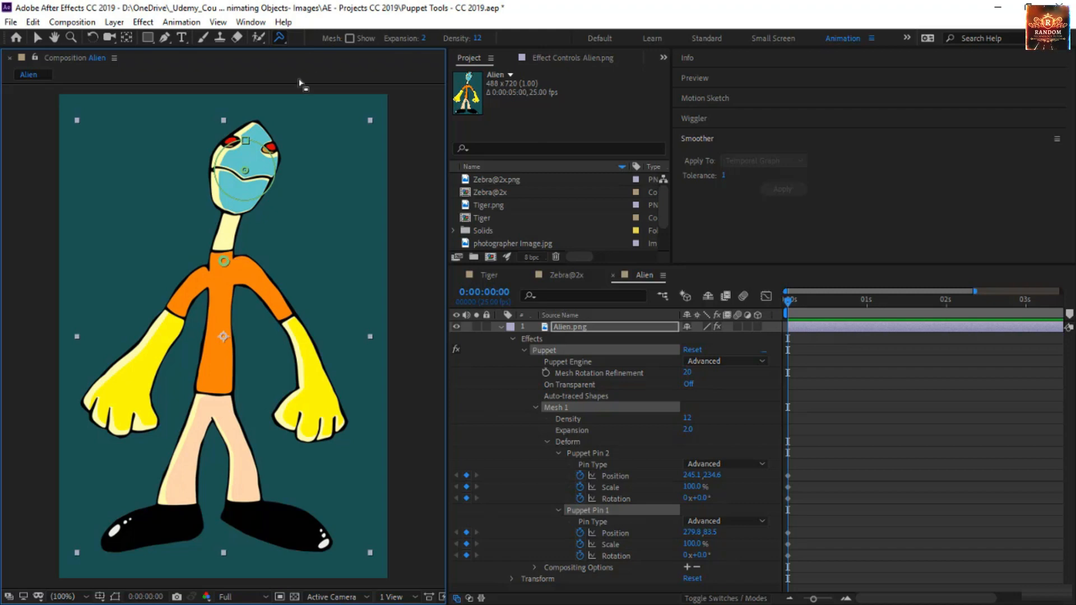
Show the mesh and place a Puppet Starch pin in the middle of the alien's neck
{"action": "left_click", "coordinate": [280, 37]}
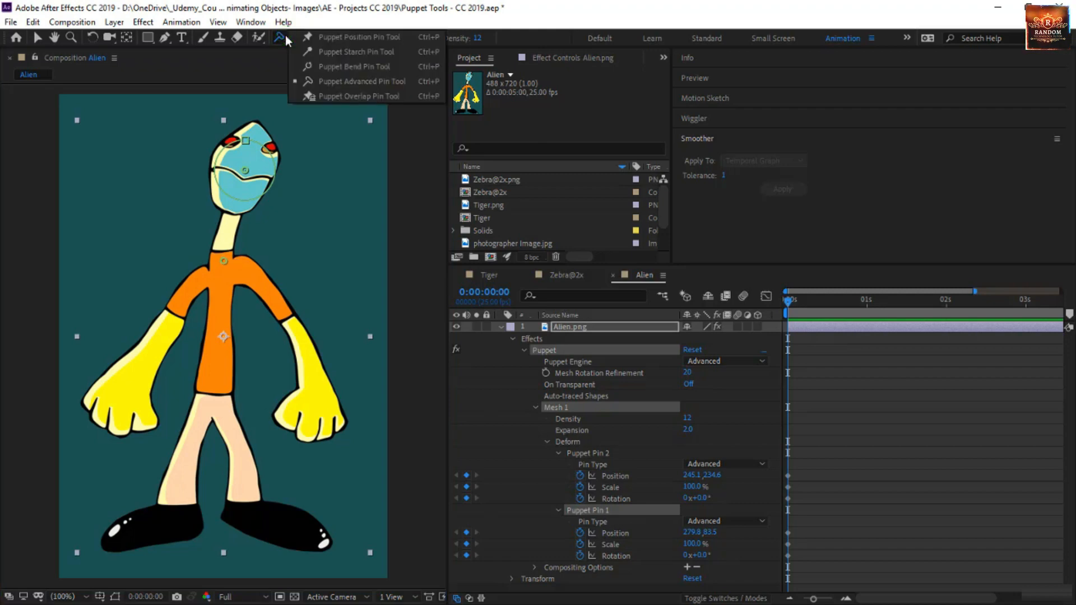
{"action": "left_click", "coordinate": [331, 55]}
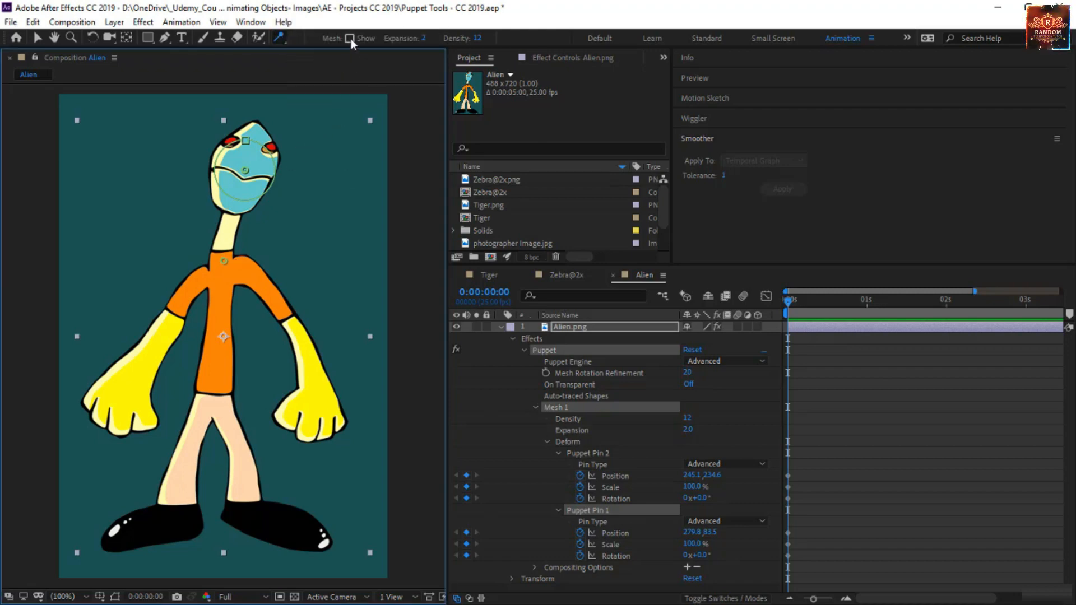
{"action": "left_click", "coordinate": [350, 38]}
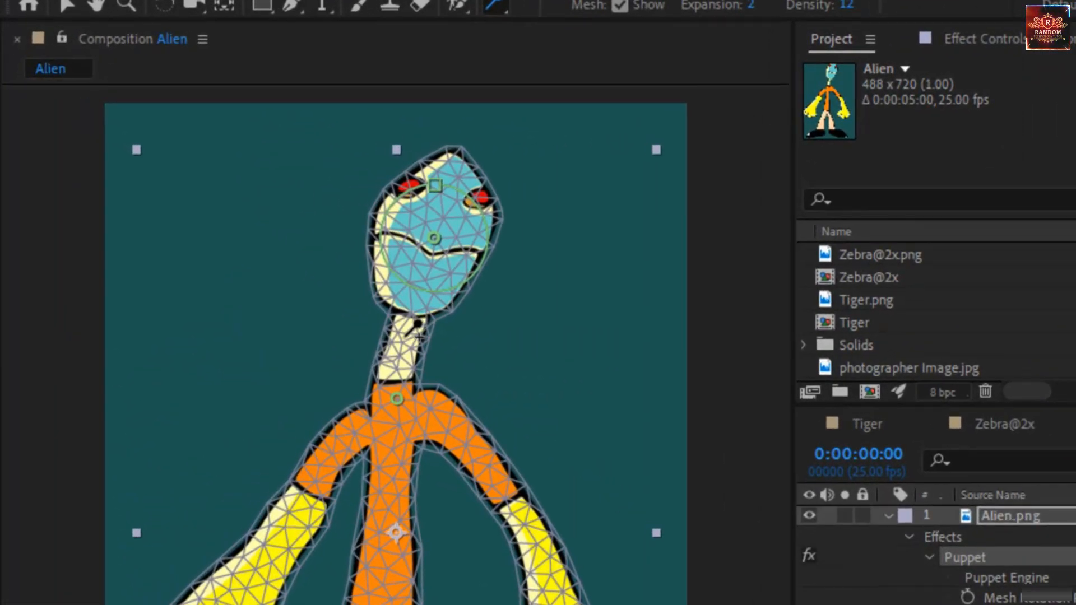
{"action": "left_click", "coordinate": [402, 348]}
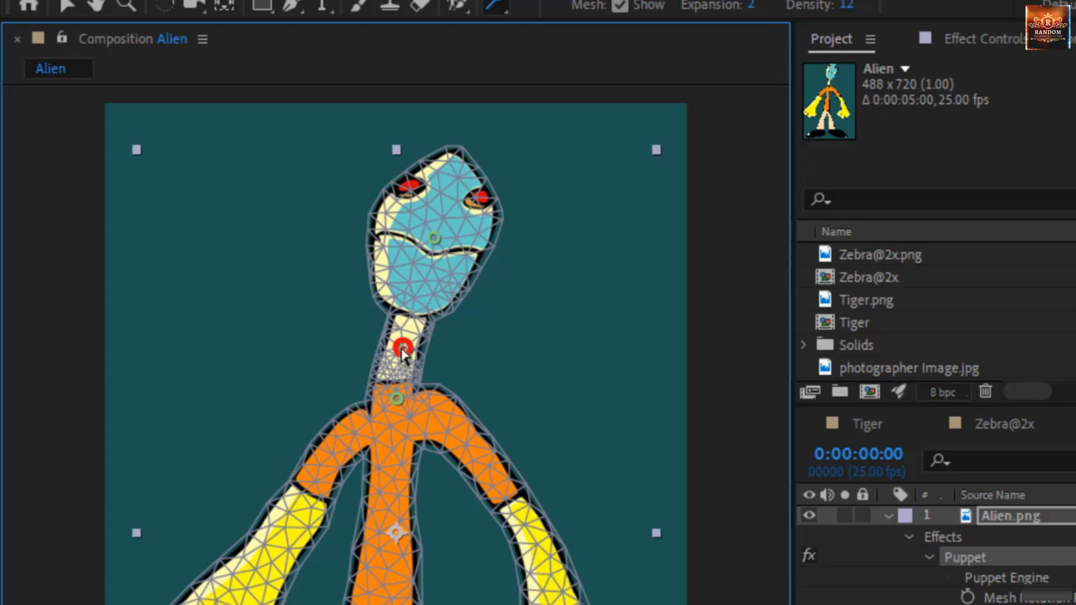
{"action": "left_click", "coordinate": [401, 401]}
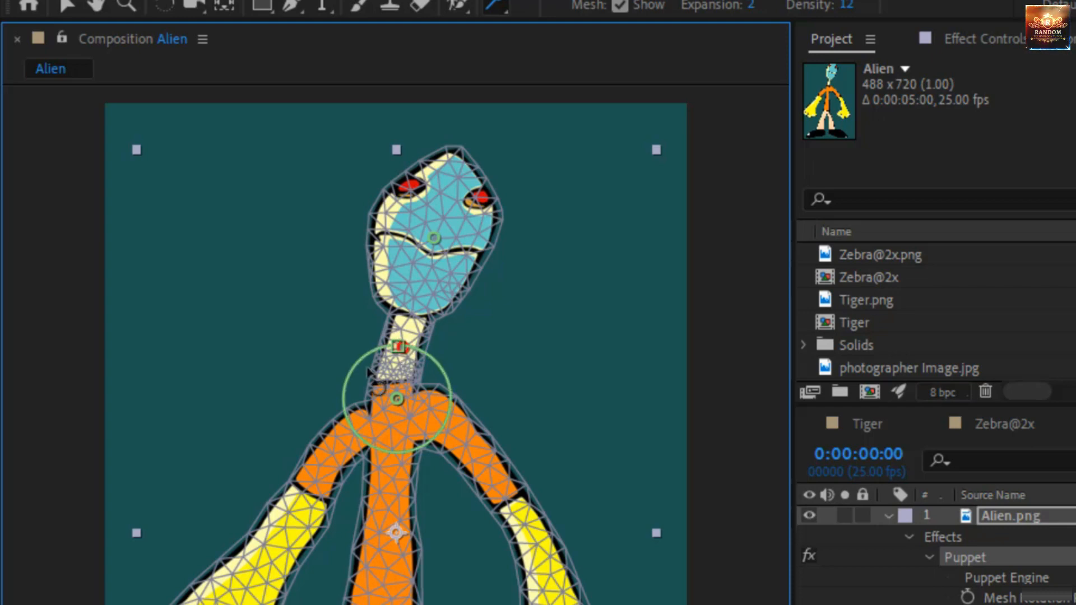
Try adding a second starch pin at the alien's chin, and undo it
{"action": "left_click", "coordinate": [435, 240]}
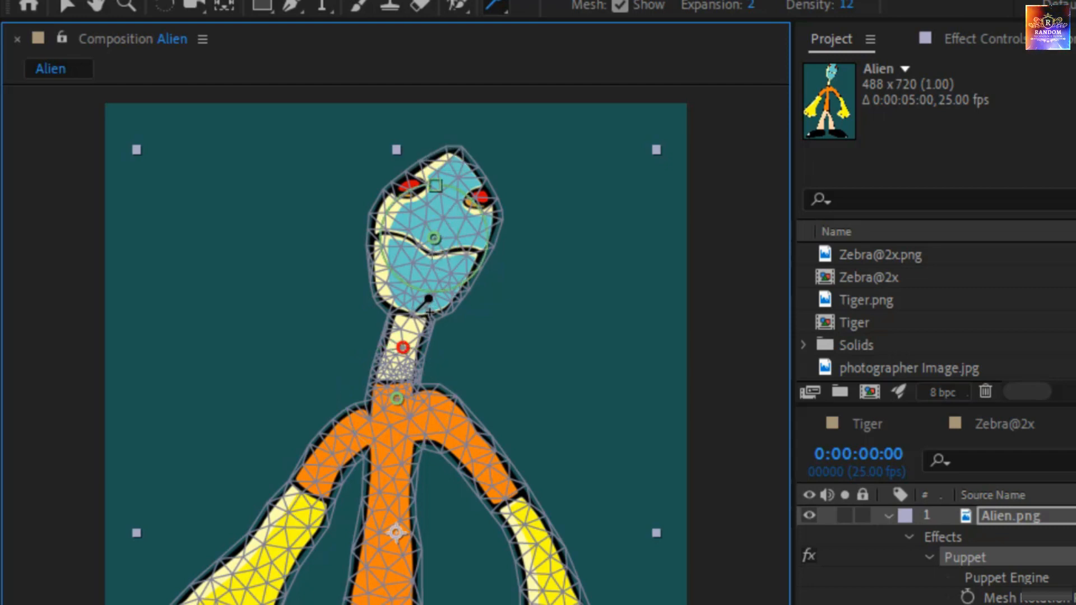
{"action": "left_click", "coordinate": [415, 304]}
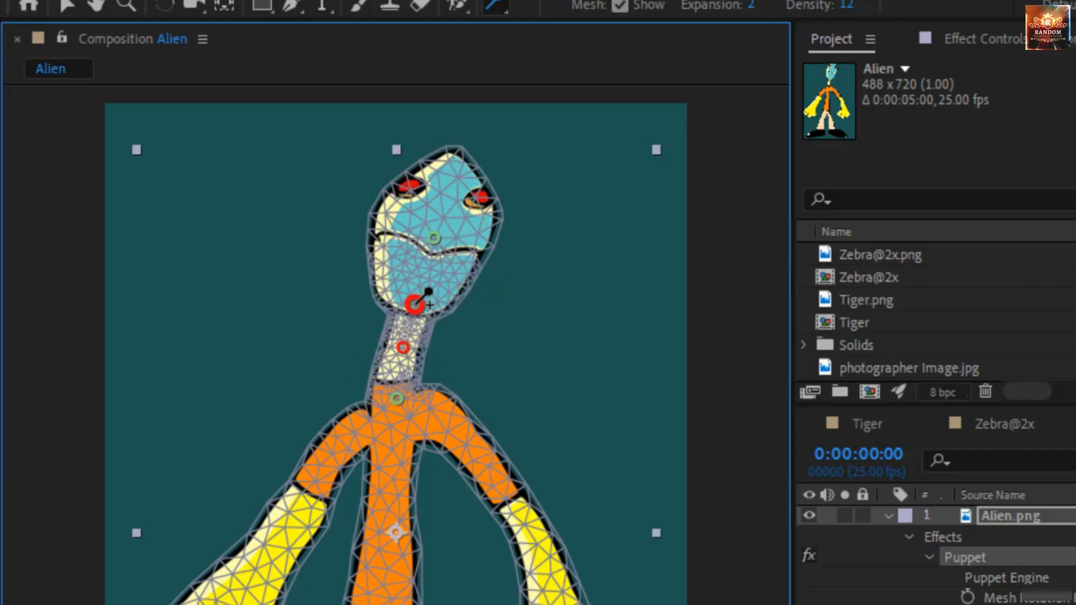
{"action": "left_click", "coordinate": [403, 347]}
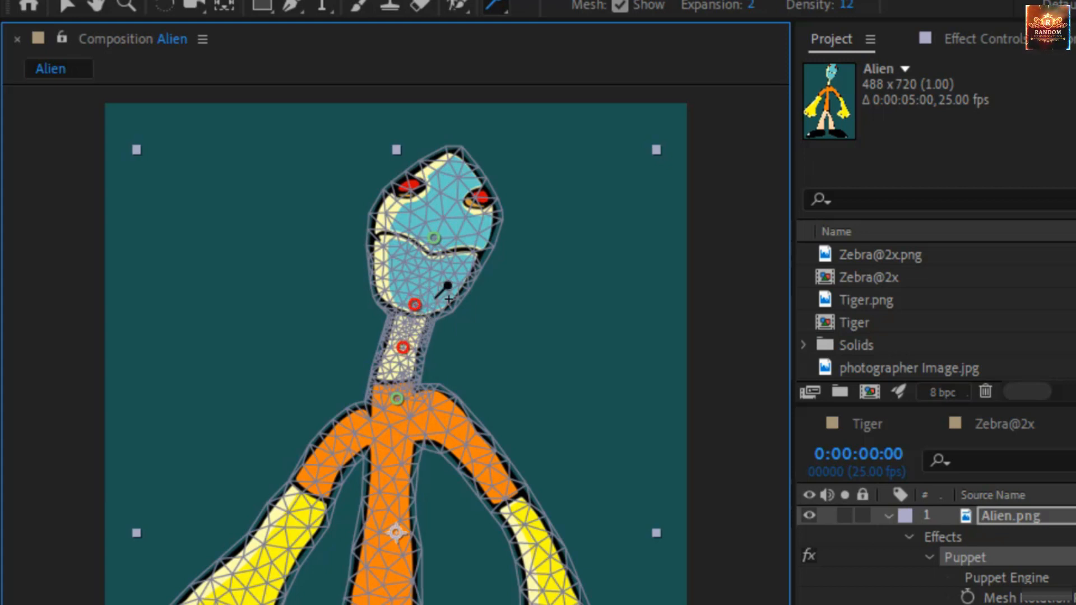
{"action": "key", "text": "ctrl+z"}
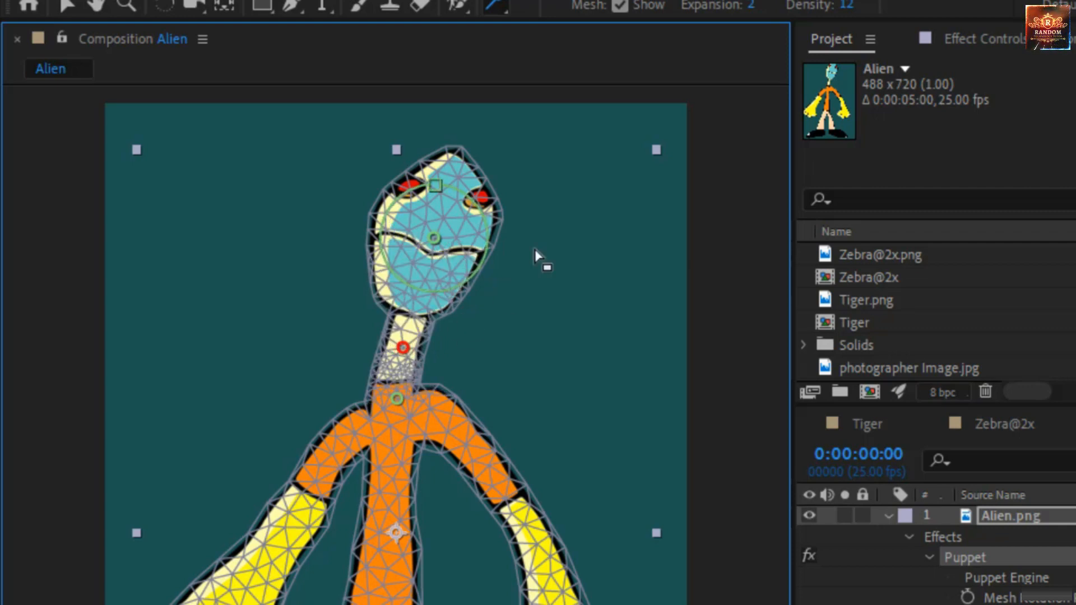
Hide the mesh, try bending the neck by moving the head pin to 370.5, 118.2 and across to the opposite side, and undo the move
{"action": "left_click", "coordinate": [622, 7]}
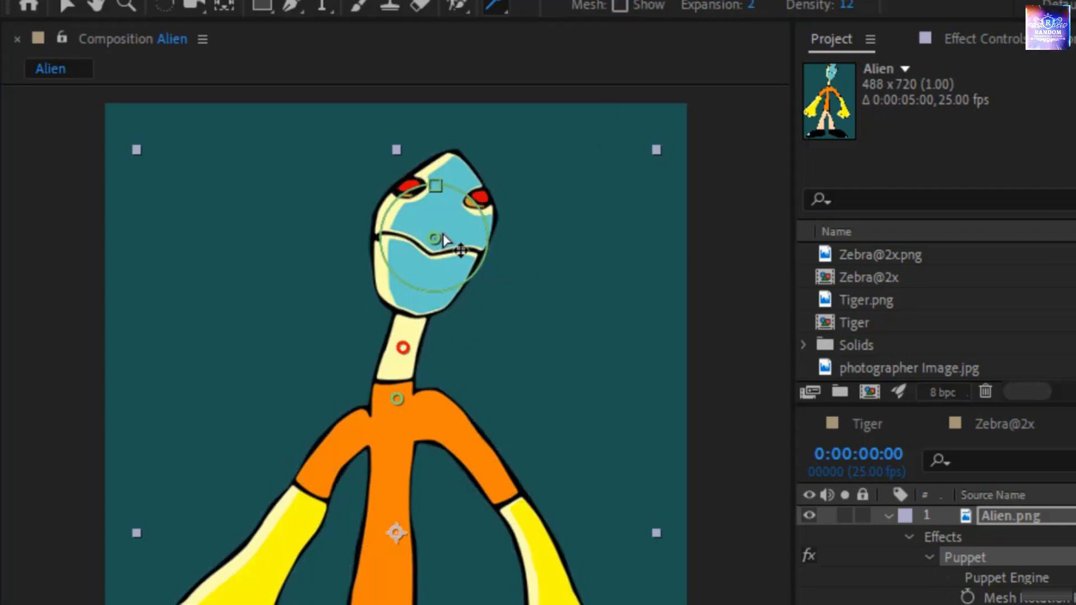
{"action": "left_click_drag", "start_coordinate": [439, 242], "coordinate": [534, 280]}
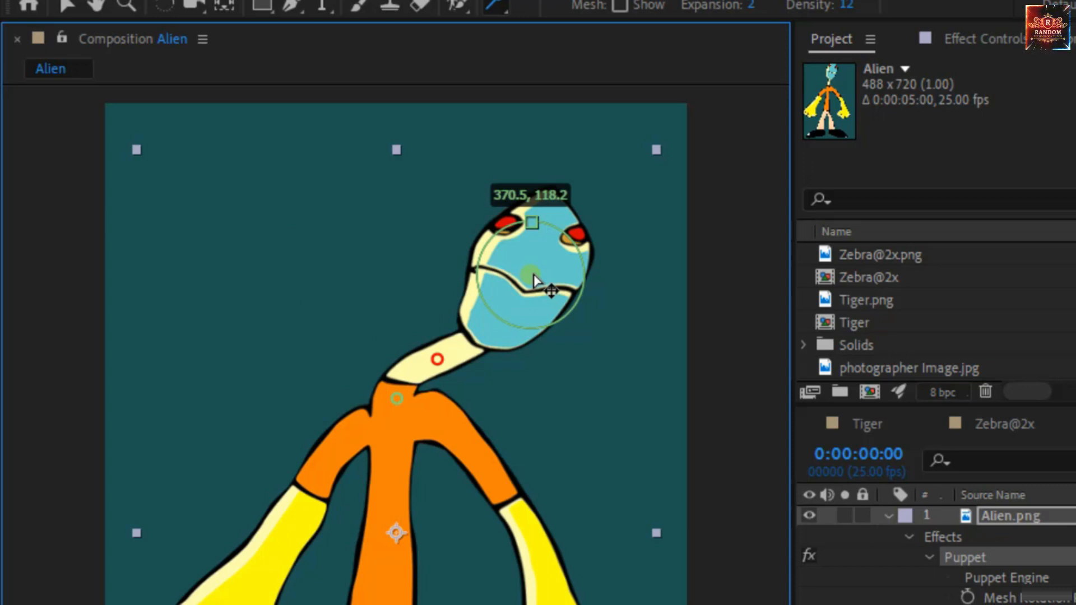
{"action": "left_click_drag", "start_coordinate": [534, 280], "coordinate": [288, 277]}
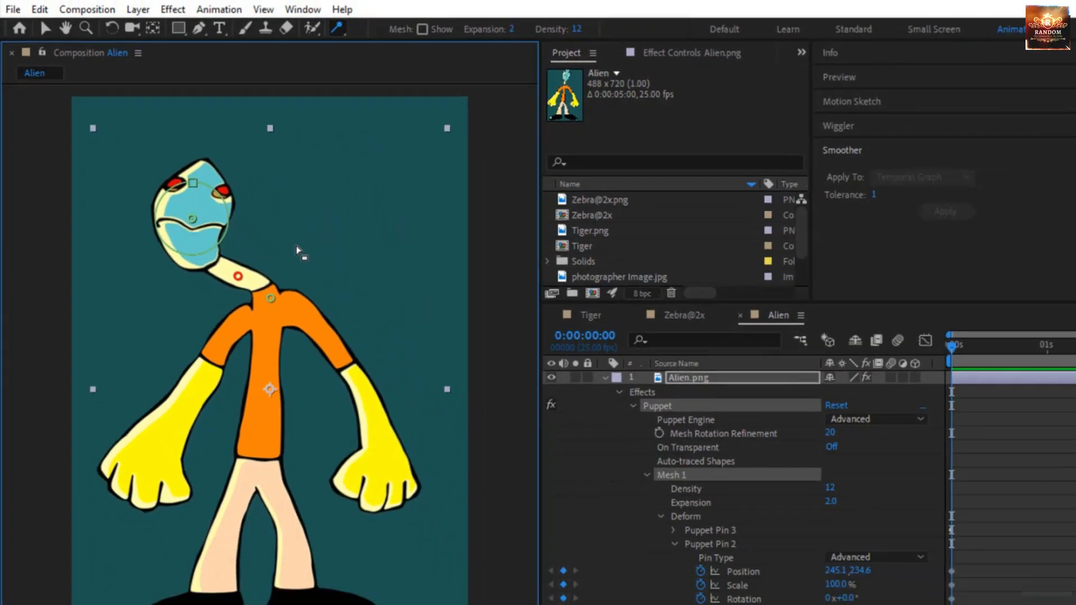
{"action": "key", "text": "ctrl+z"}
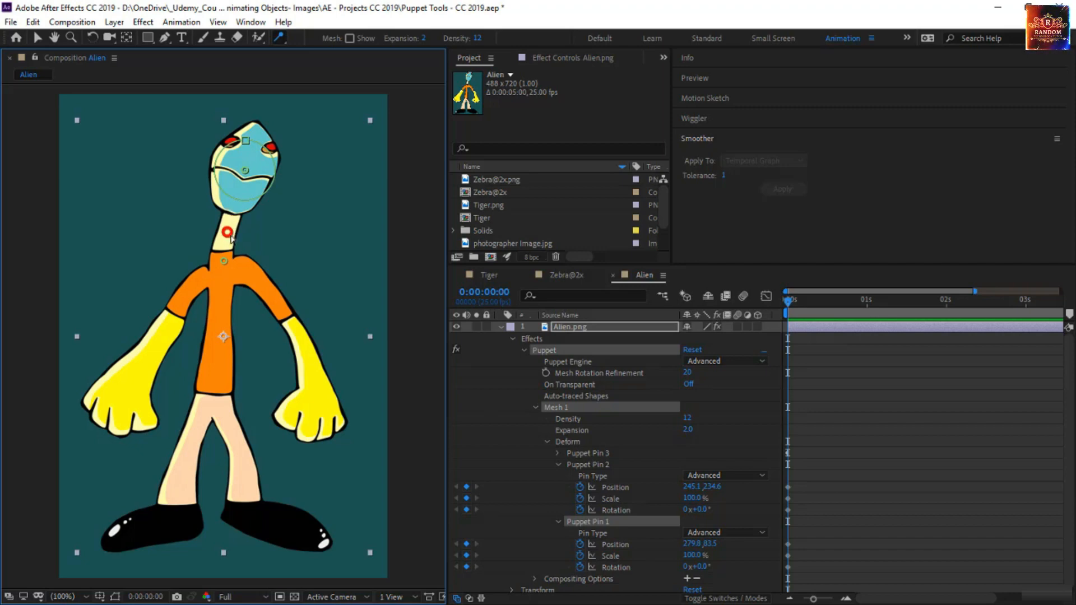
Show the mesh, place a Puppet Advanced pin on the hand at the image's right side, and try raising it slightly before undoing that move
{"action": "left_click", "coordinate": [229, 238]}
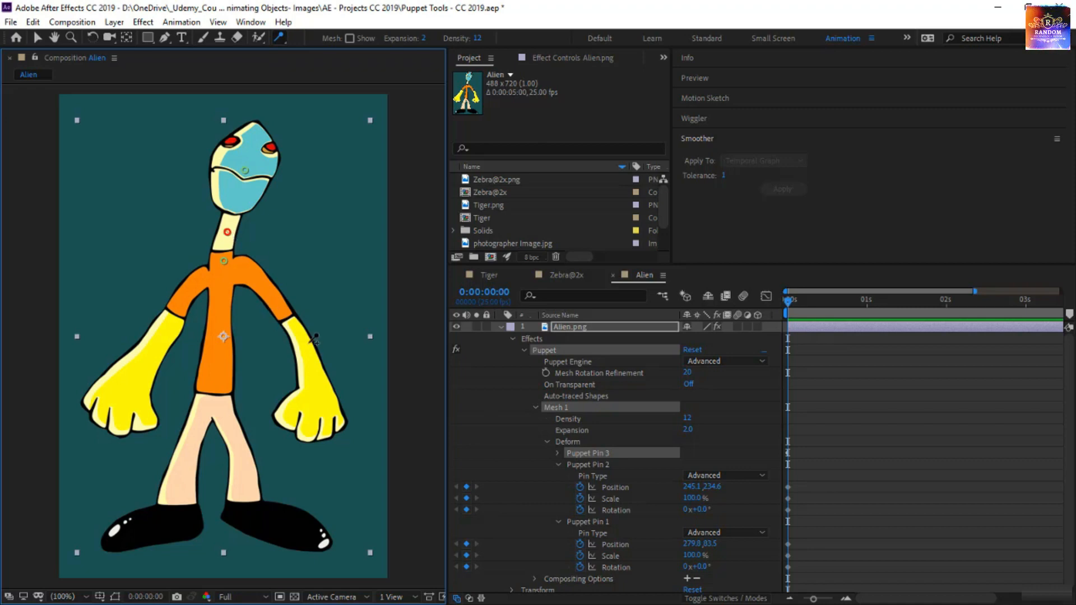
{"action": "left_click", "coordinate": [349, 38]}
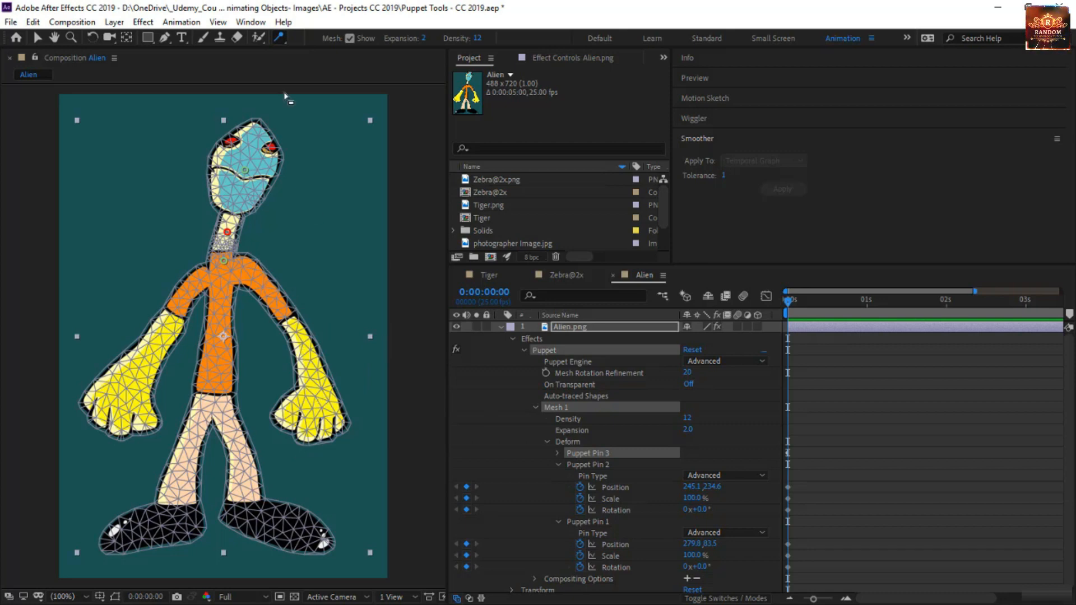
{"action": "left_click", "coordinate": [279, 40]}
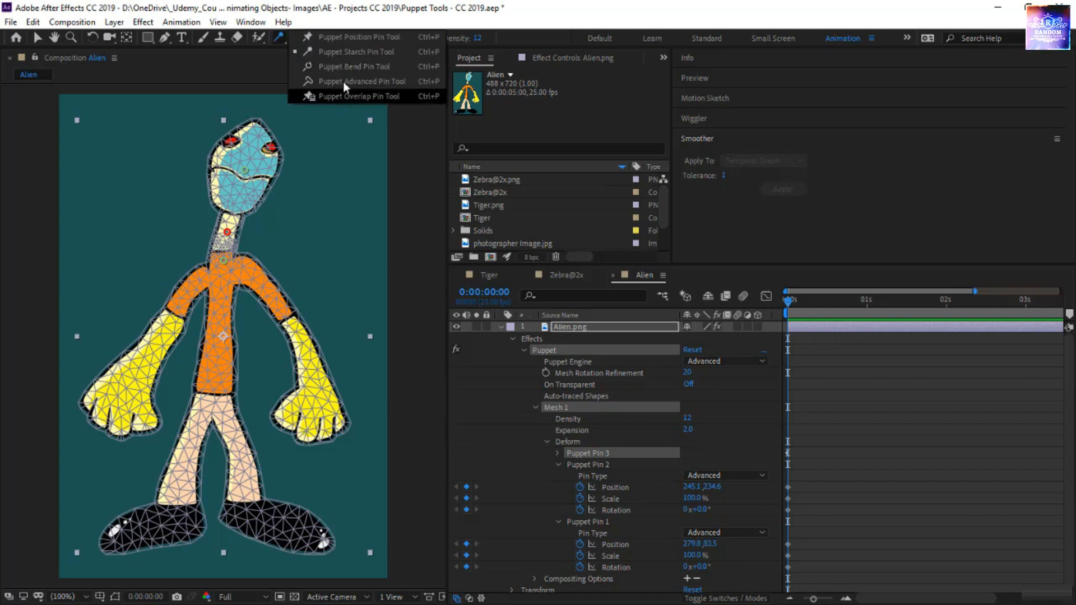
{"action": "left_click", "coordinate": [343, 82]}
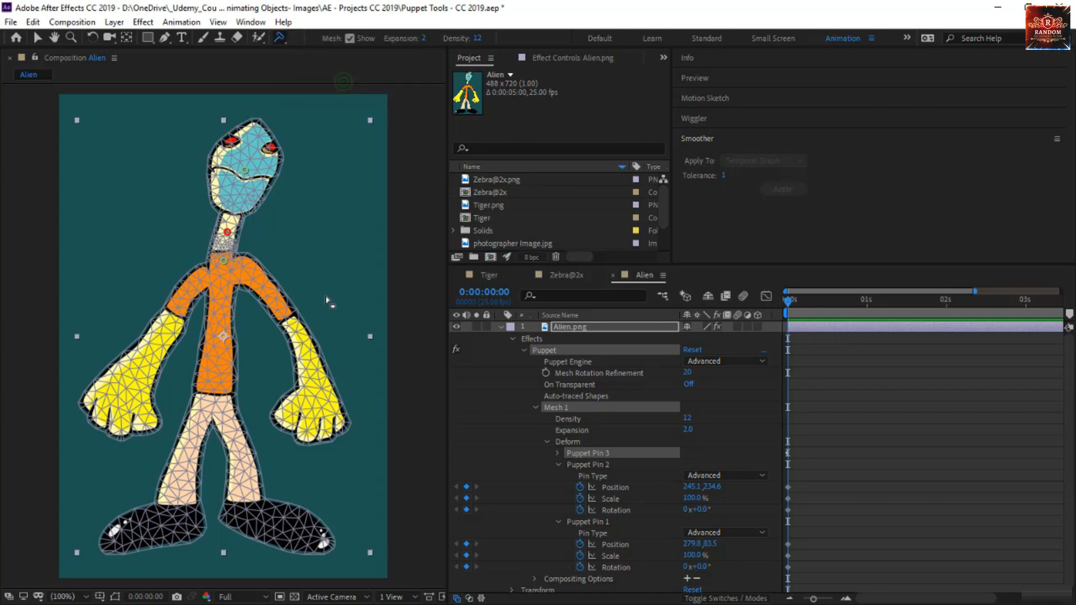
{"action": "left_click", "coordinate": [317, 413]}
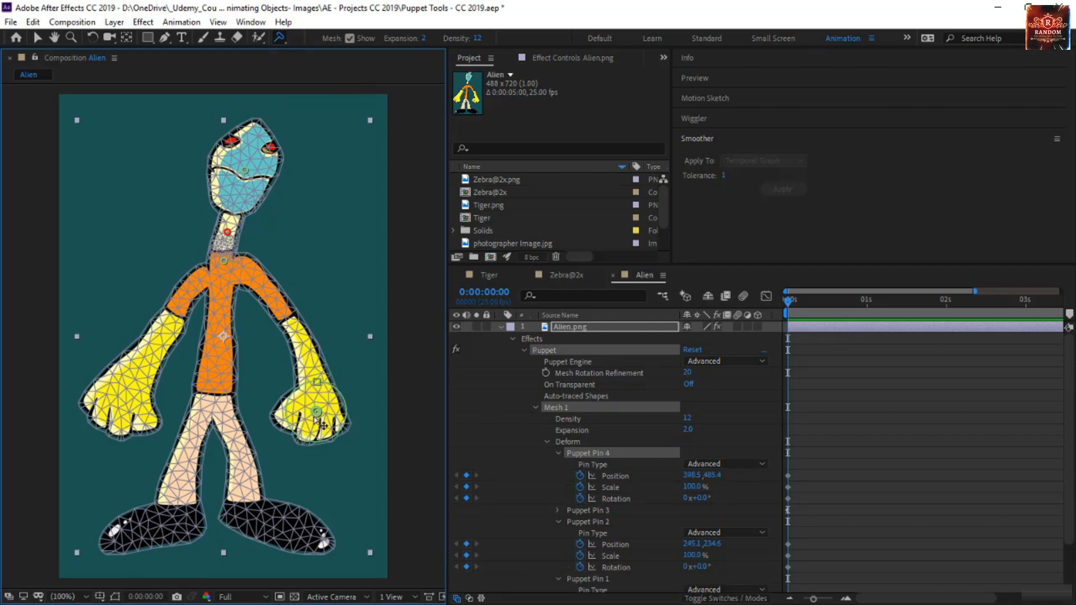
{"action": "left_click_drag", "start_coordinate": [315, 418], "coordinate": [326, 398]}
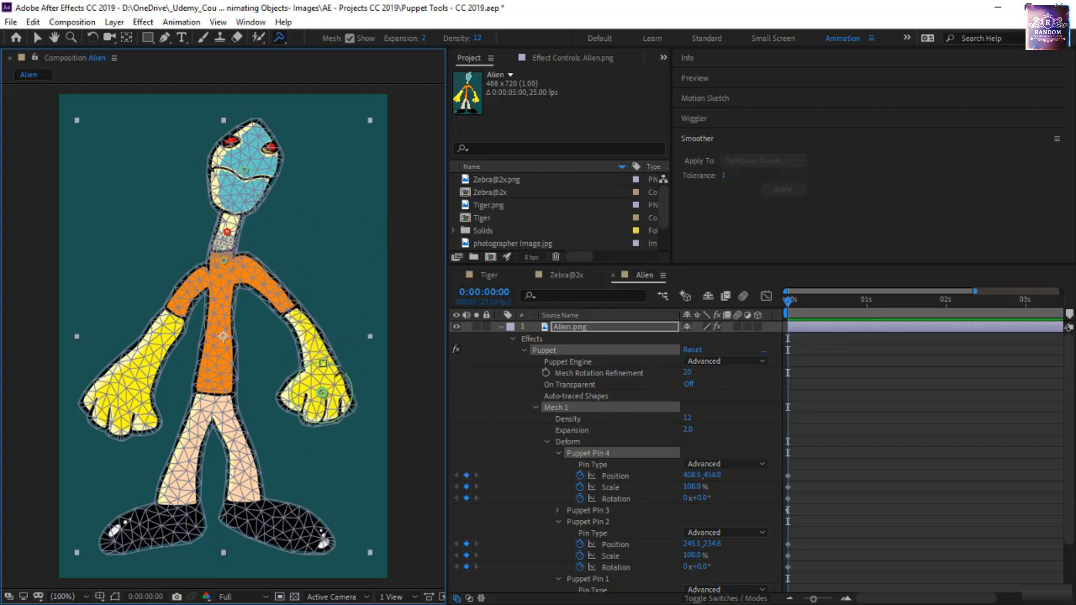
{"action": "key", "text": "ctrl+z"}
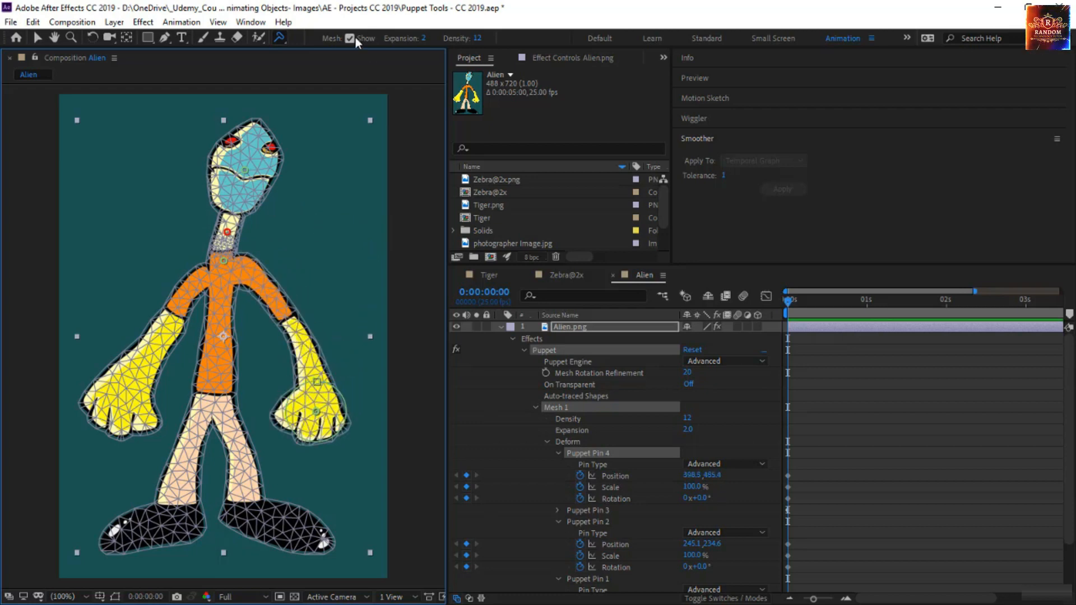
Try adding Puppet Starch pins to the upper arm and forearm at the image's right side and raising the hand, and undo it all
{"action": "left_click", "coordinate": [280, 37]}
{"action": "left_click", "coordinate": [317, 51]}
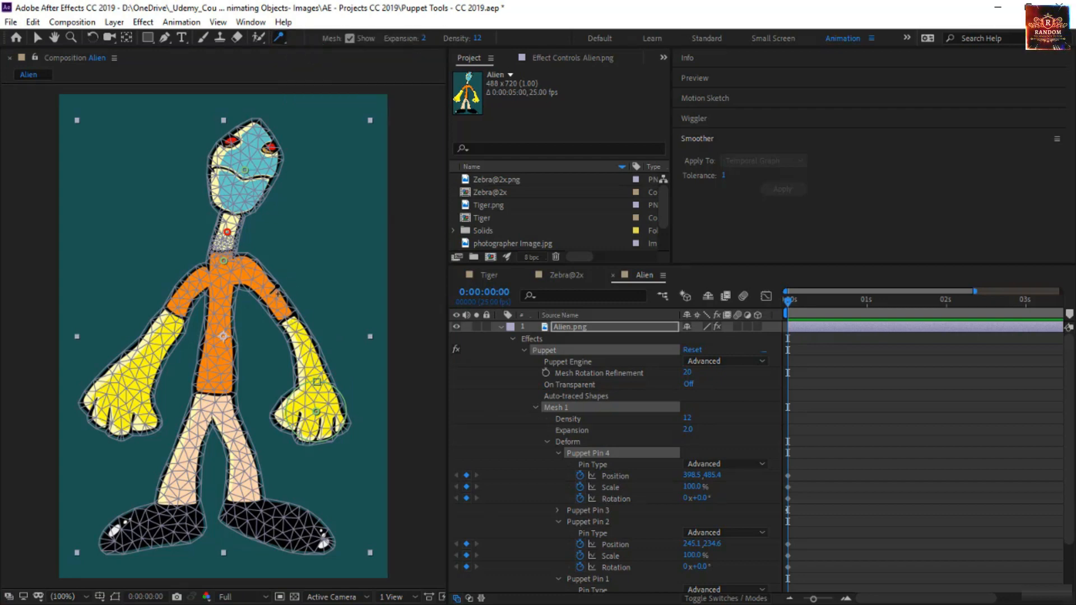
{"action": "left_click", "coordinate": [270, 294]}
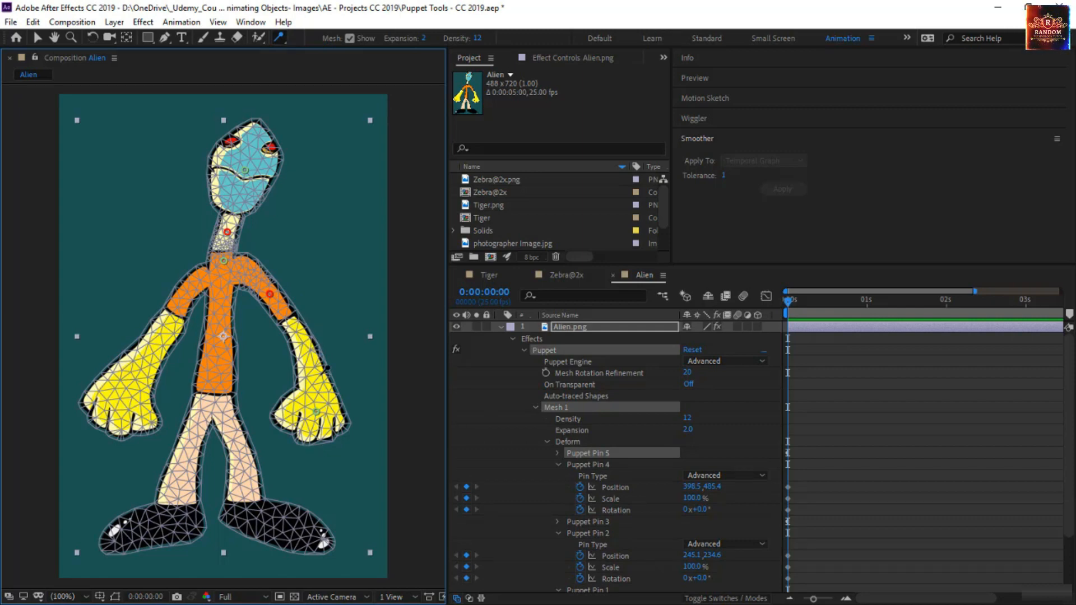
{"action": "left_click", "coordinate": [304, 349]}
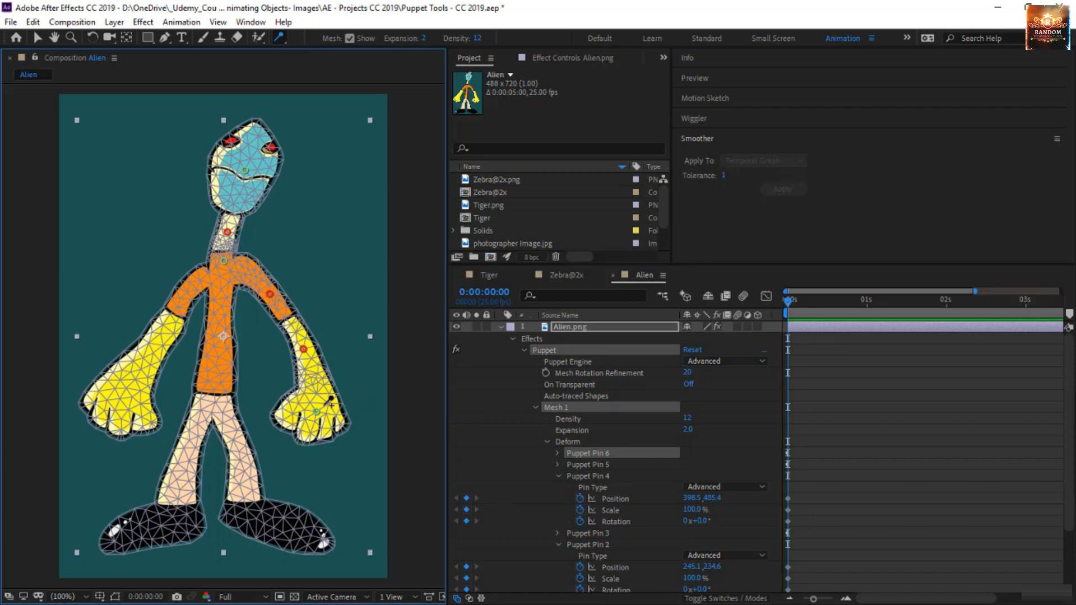
{"action": "mouse_move", "coordinate": [330, 399]}
{"action": "left_mouse_down"}
{"action": "mouse_move", "coordinate": [331, 314]}
{"action": "mouse_move", "coordinate": [354, 220]}
{"action": "mouse_move", "coordinate": [315, 403]}
{"action": "mouse_move", "coordinate": [323, 411]}
{"action": "mouse_move", "coordinate": [330, 392]}
{"action": "mouse_move", "coordinate": [335, 369]}
{"action": "mouse_move", "coordinate": [317, 371]}
{"action": "mouse_move", "coordinate": [312, 405]}
{"action": "mouse_move", "coordinate": [330, 386]}
{"action": "left_mouse_up"}
{"action": "key", "text": "ctrl+z"}
{"action": "key", "text": "ctrl+z"}
{"action": "key", "text": "ctrl+z"}
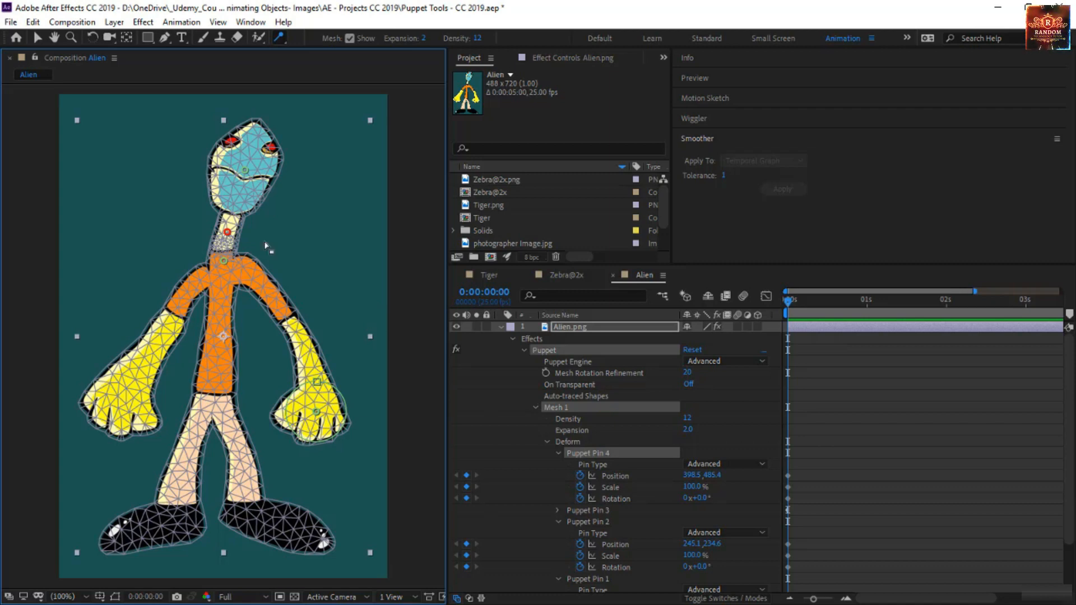
Delete the pin at the base of the neck, and remove all effects from the Alien.png layer
{"action": "left_click", "coordinate": [226, 263]}
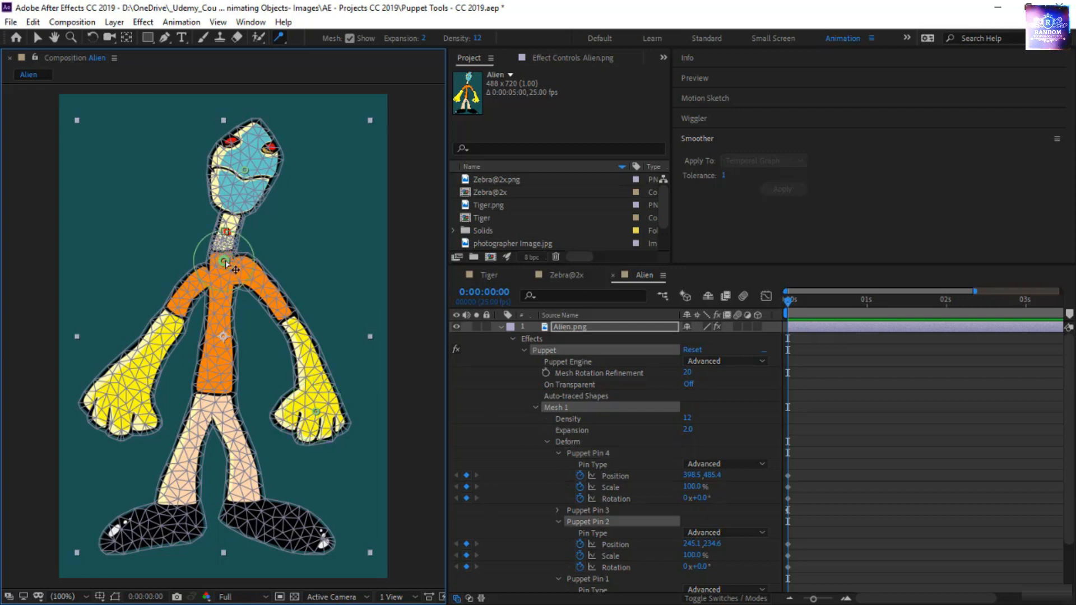
{"action": "key", "text": "Delete"}
{"action": "left_click", "coordinate": [526, 338]}
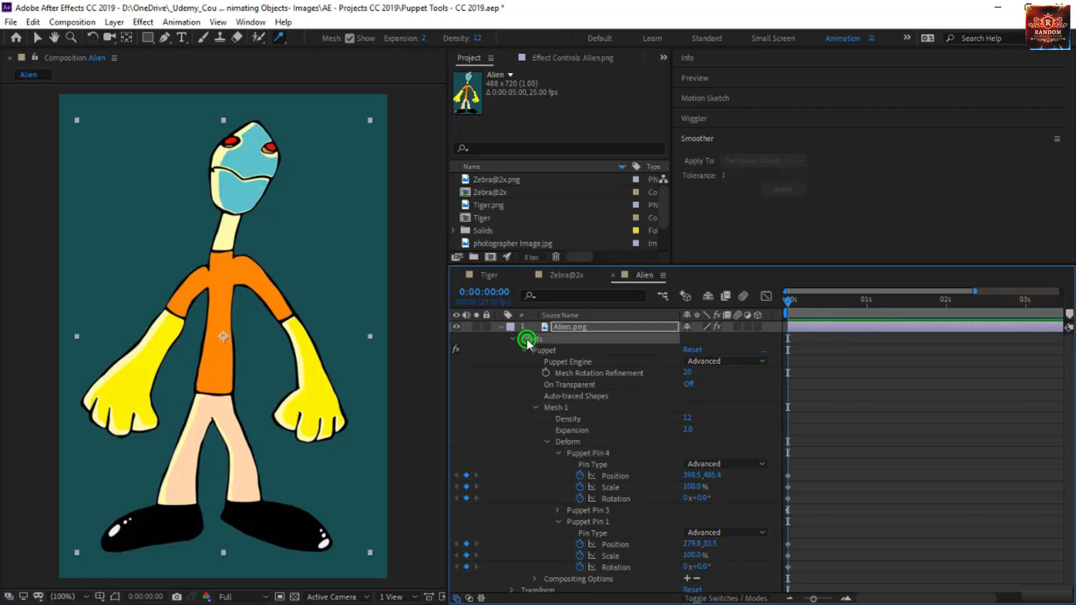
{"action": "key", "text": "Delete"}
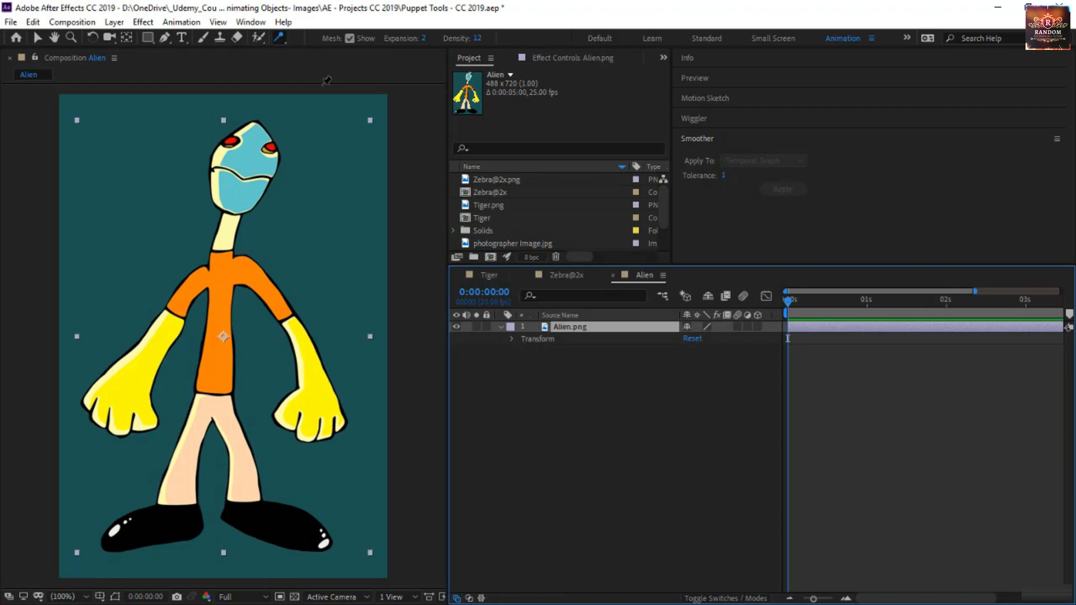
Place a single Puppet Starch pin in the middle of the alien's neck
{"action": "left_click", "coordinate": [278, 37]}
{"action": "left_click", "coordinate": [349, 54]}
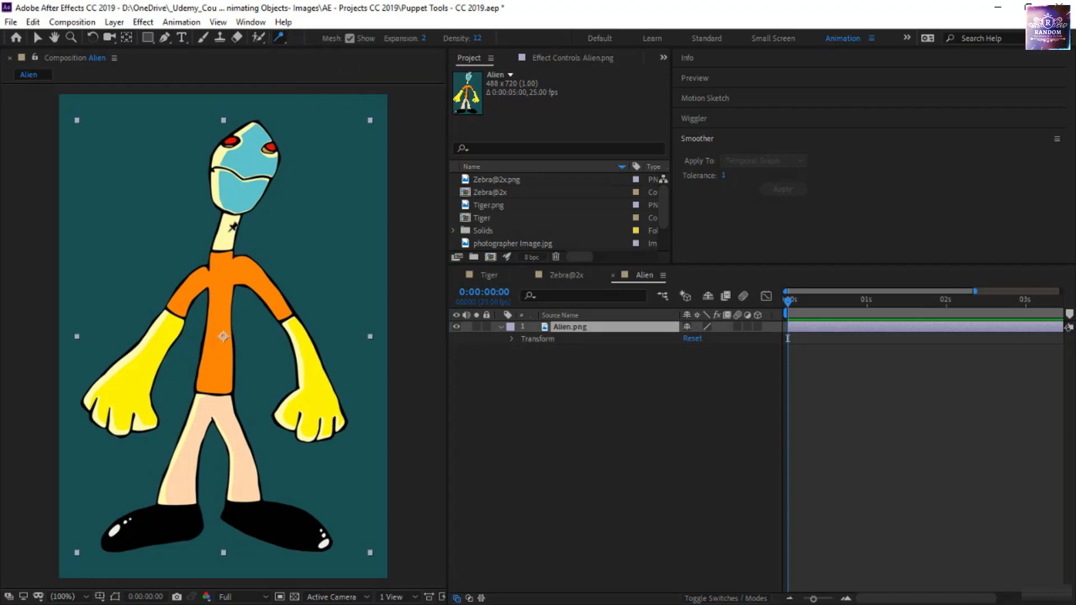
{"action": "left_click", "coordinate": [229, 233]}
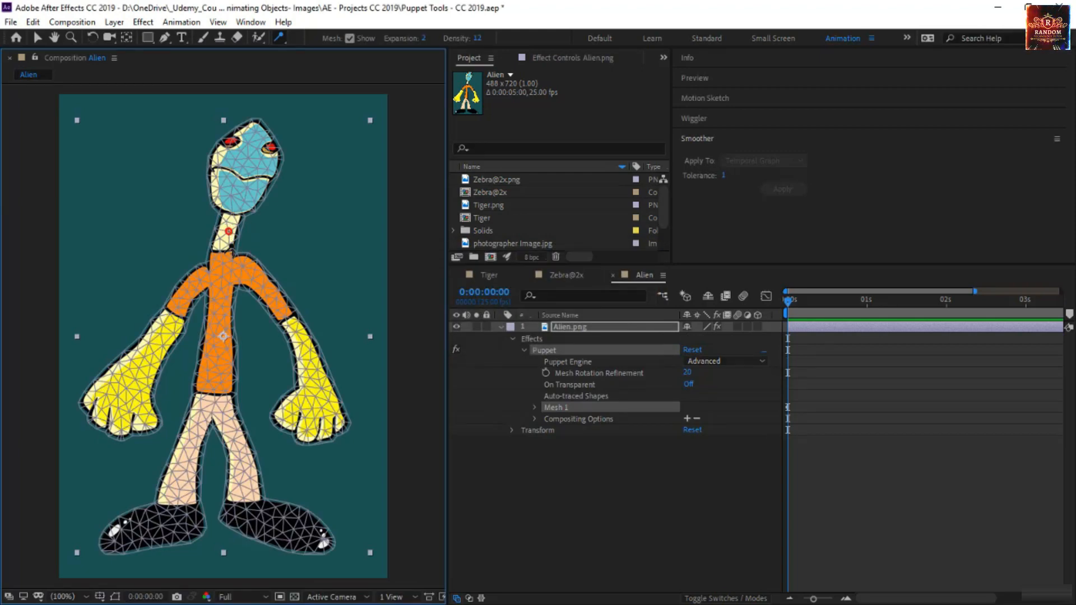
Try placing a Puppet Advanced pin at the base of the neck below the starch pin, and delete it
{"action": "left_click", "coordinate": [278, 37]}
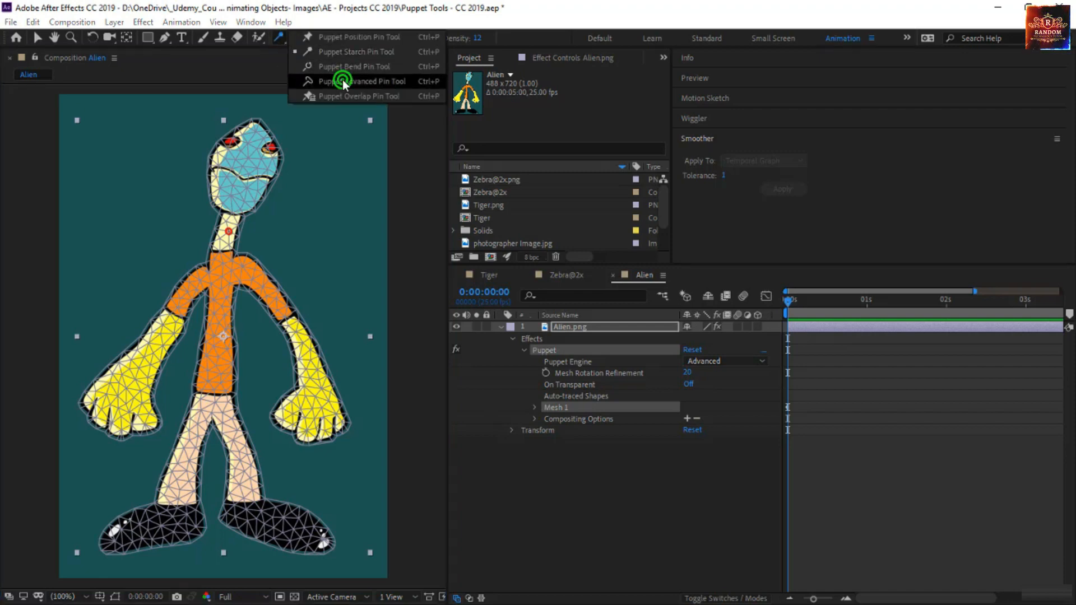
{"action": "left_click", "coordinate": [345, 81]}
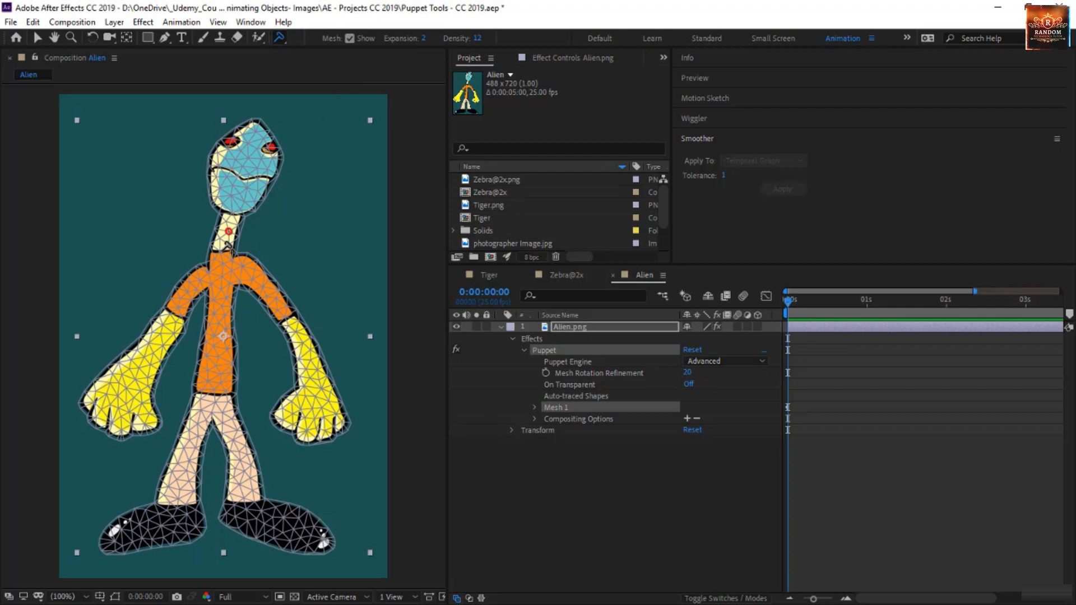
{"action": "left_click", "coordinate": [222, 241]}
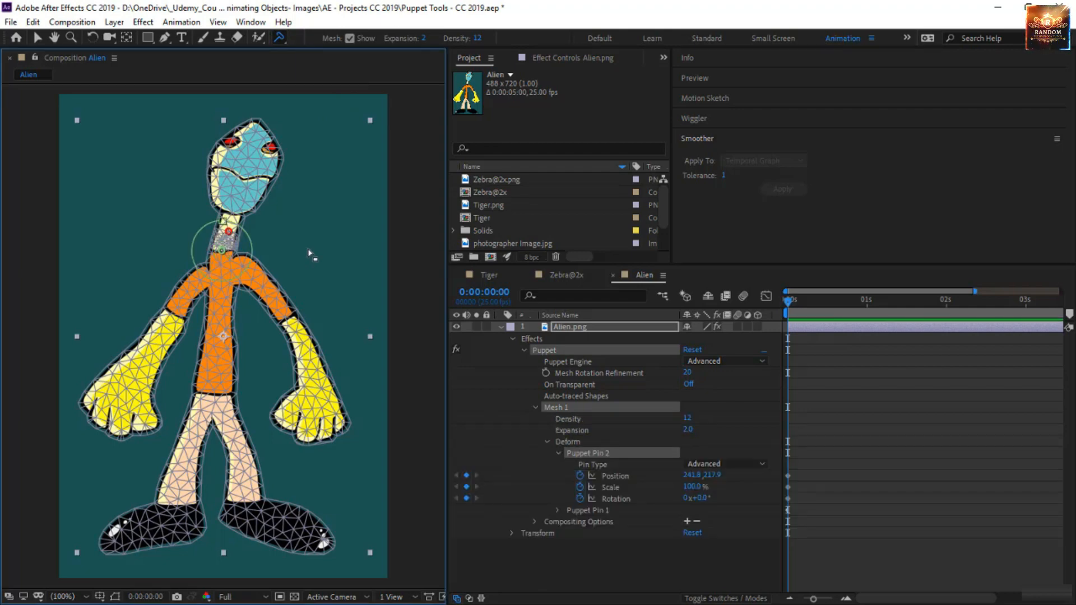
{"action": "key", "text": "Delete"}
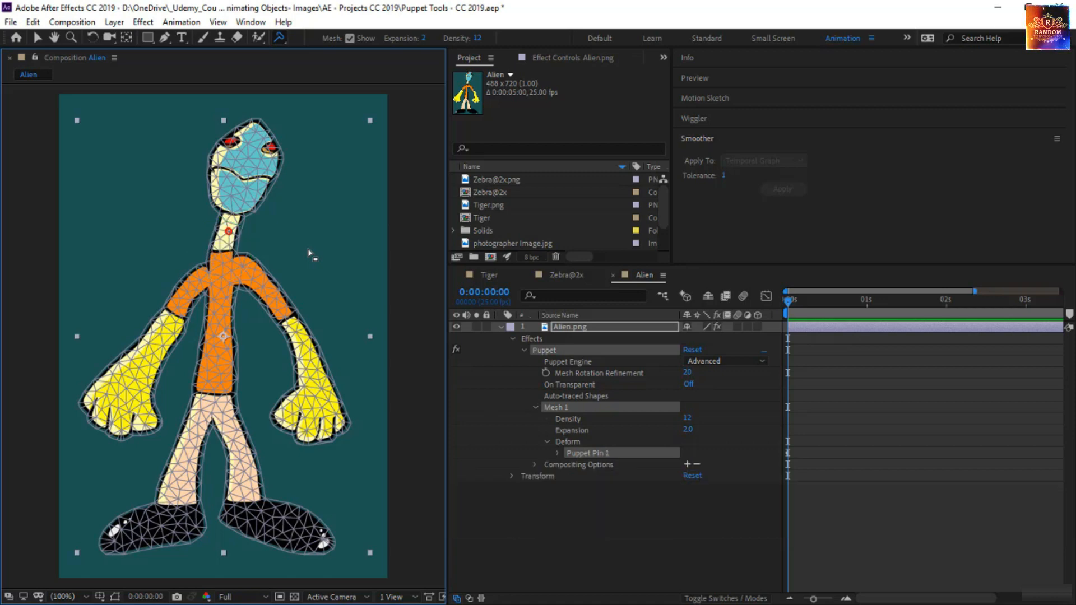
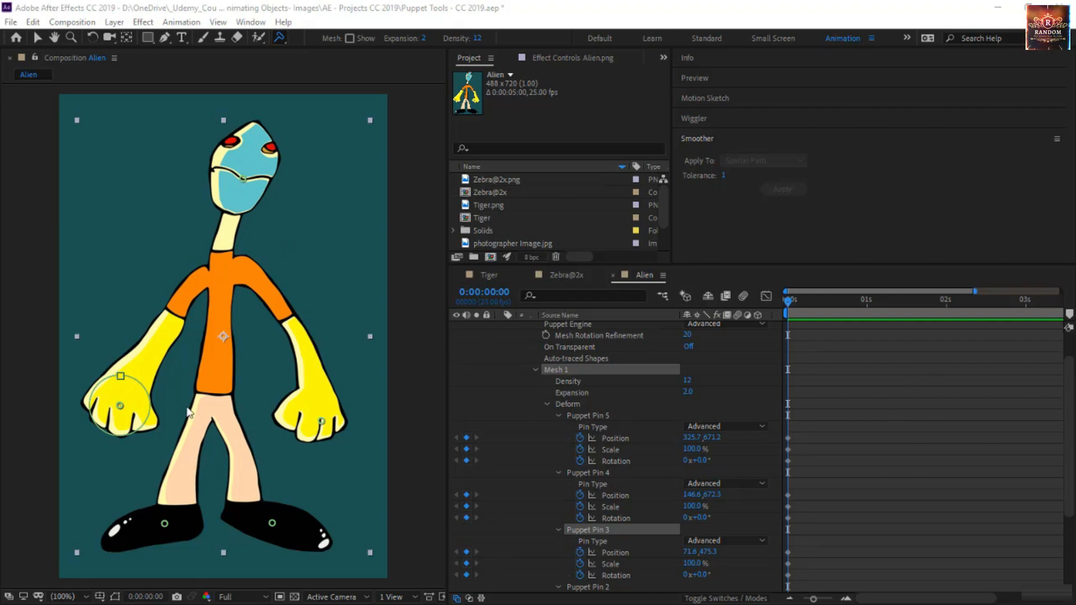
Examine the Advanced pins on the alien's two hands by selecting them in turn
{"action": "left_click", "coordinate": [120, 406]}
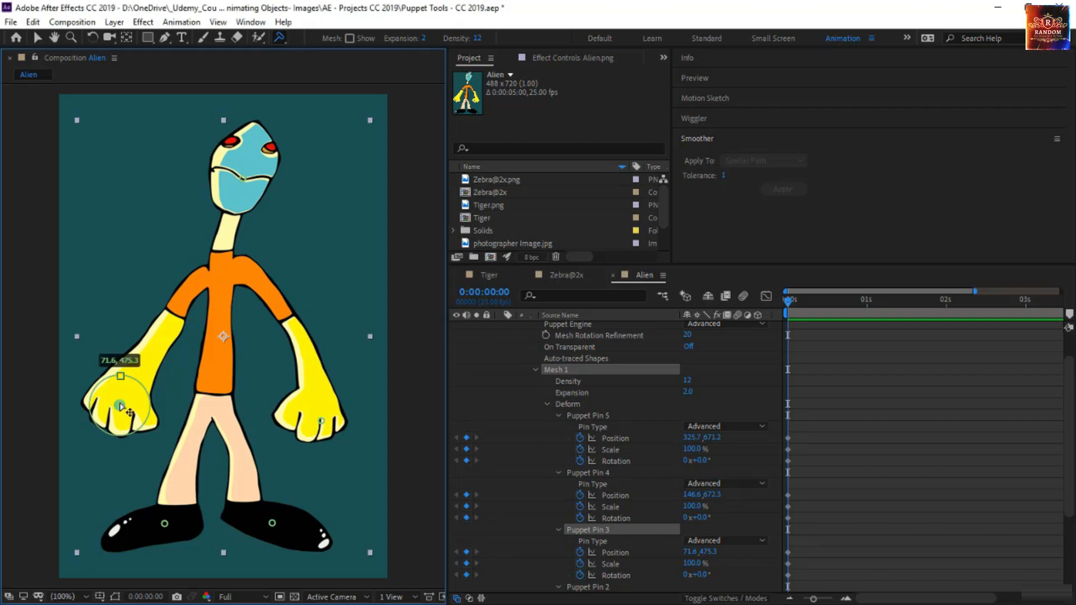
{"action": "mouse_move", "coordinate": [120, 407]}
{"action": "left_mouse_down"}
{"action": "mouse_move", "coordinate": [229, 429]}
{"action": "mouse_move", "coordinate": [120, 405]}
{"action": "left_mouse_up"}
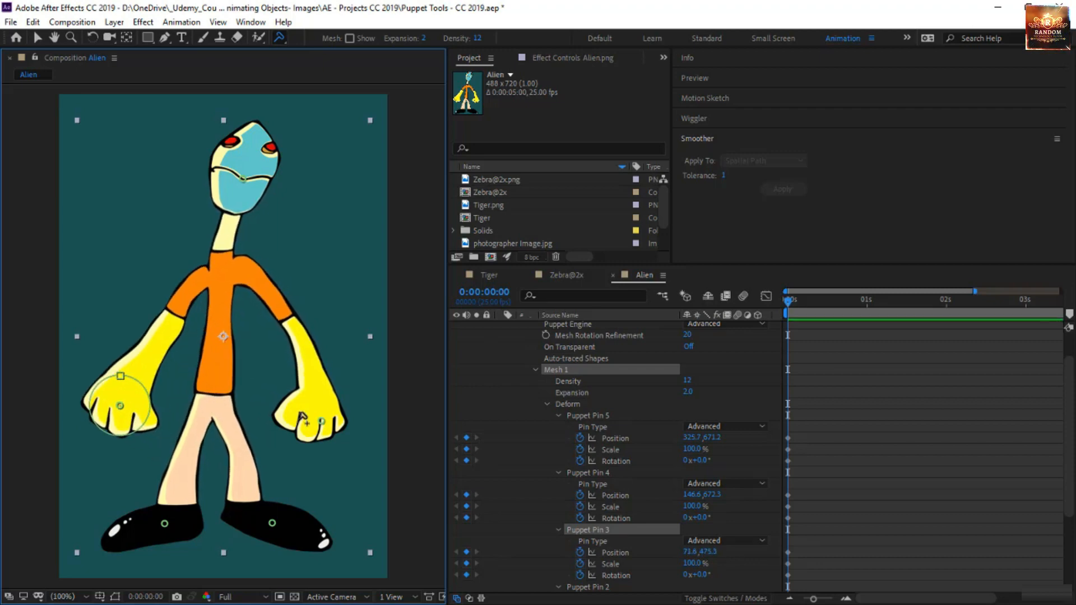
{"action": "left_click", "coordinate": [322, 423]}
{"action": "mouse_move", "coordinate": [324, 426]}
{"action": "left_mouse_down"}
{"action": "mouse_move", "coordinate": [302, 418]}
{"action": "mouse_move", "coordinate": [205, 434]}
{"action": "mouse_move", "coordinate": [322, 422]}
{"action": "left_mouse_up"}
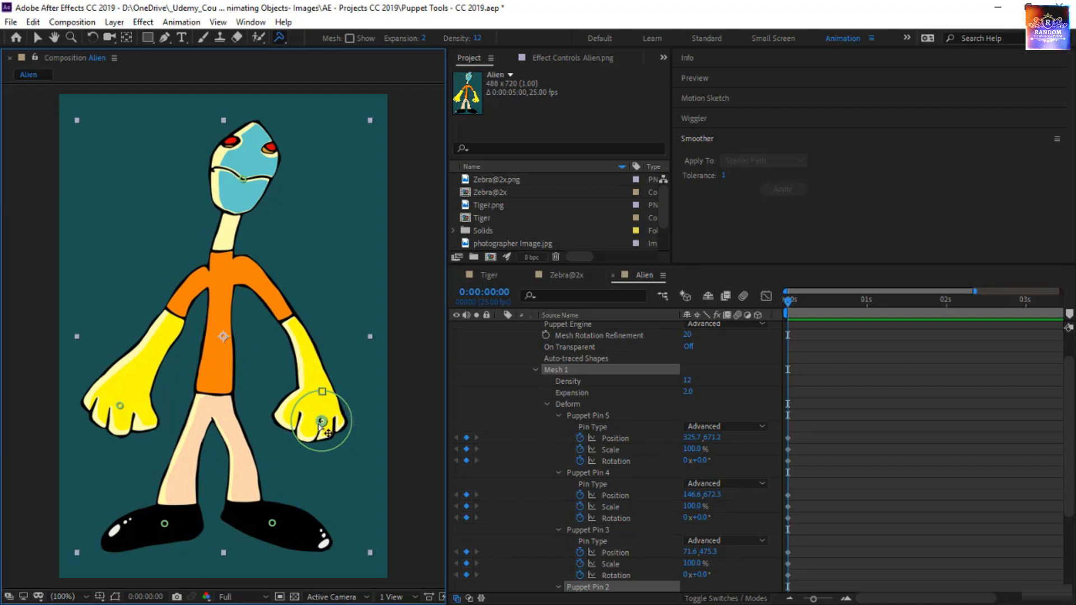
{"action": "left_click", "coordinate": [120, 407]}
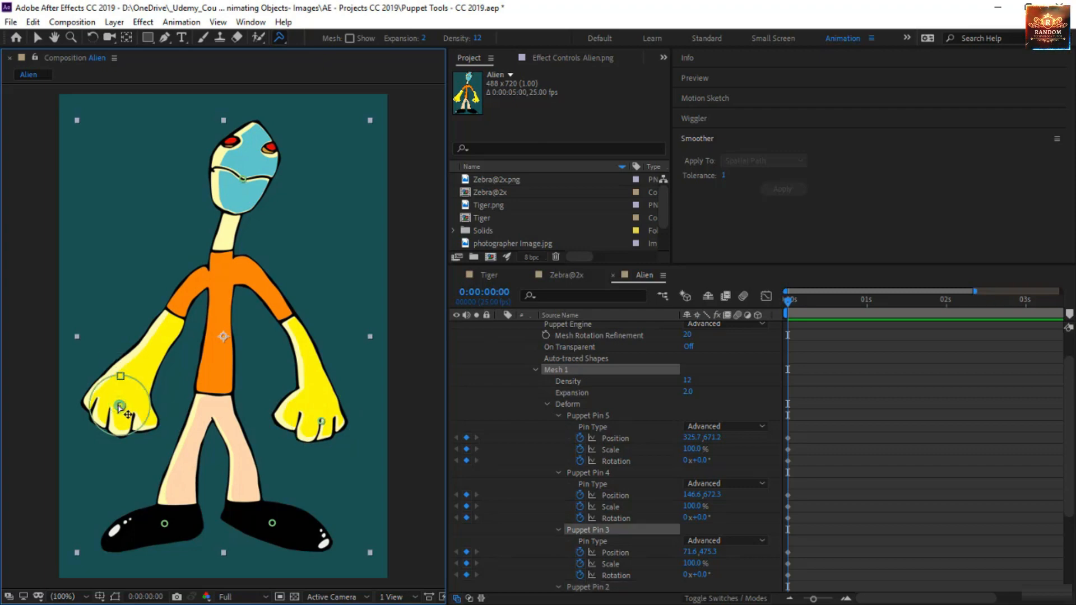
{"action": "left_click", "coordinate": [321, 422]}
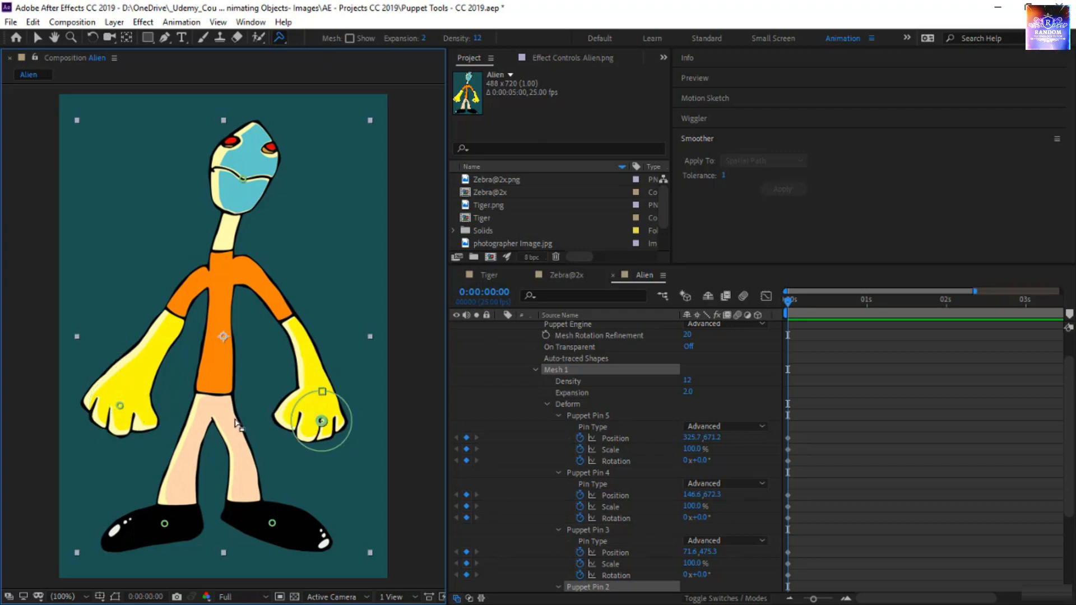
Move the pin of the hand at the image's left side across the body to 200.3, 497.7
{"action": "left_click", "coordinate": [122, 409]}
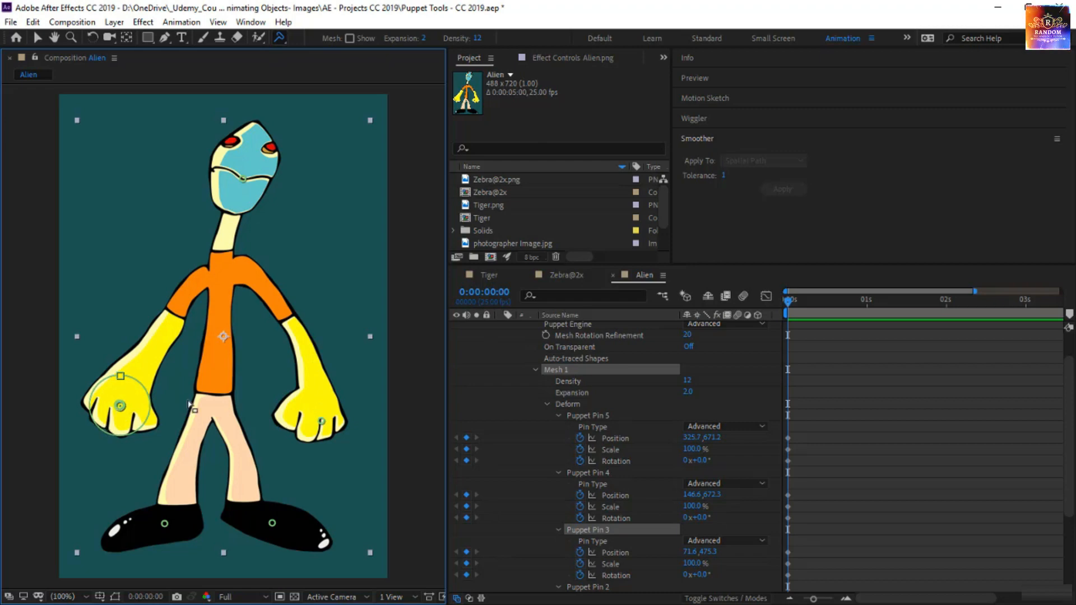
{"action": "left_click", "coordinate": [119, 407]}
{"action": "left_click_drag", "start_coordinate": [119, 409], "coordinate": [197, 420]}
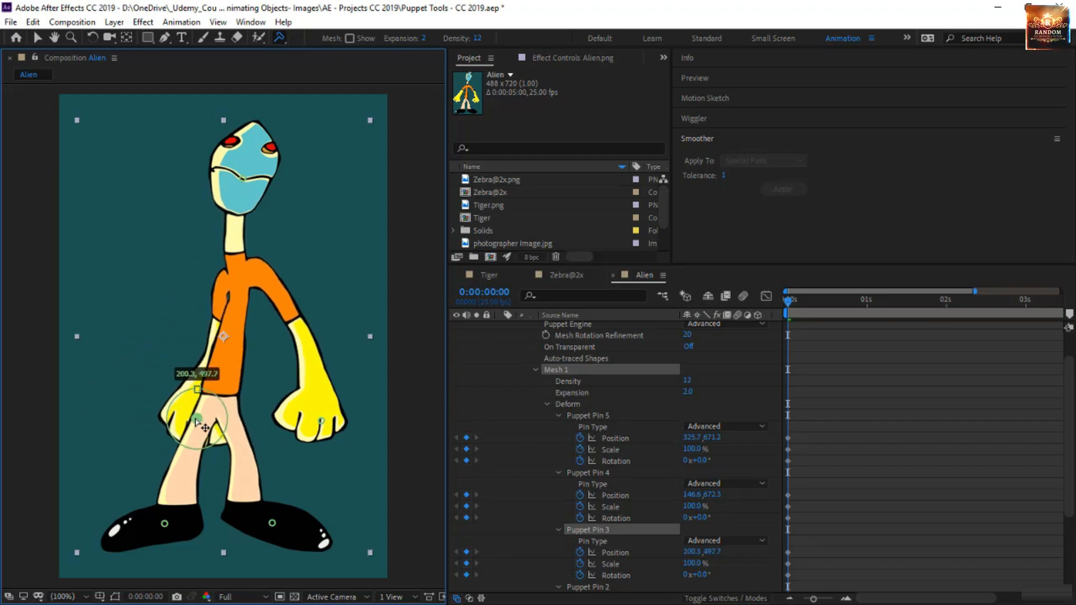
Place a Puppet Overlap pin on the hand within the original outline at the image's left side
{"action": "left_click", "coordinate": [281, 42]}
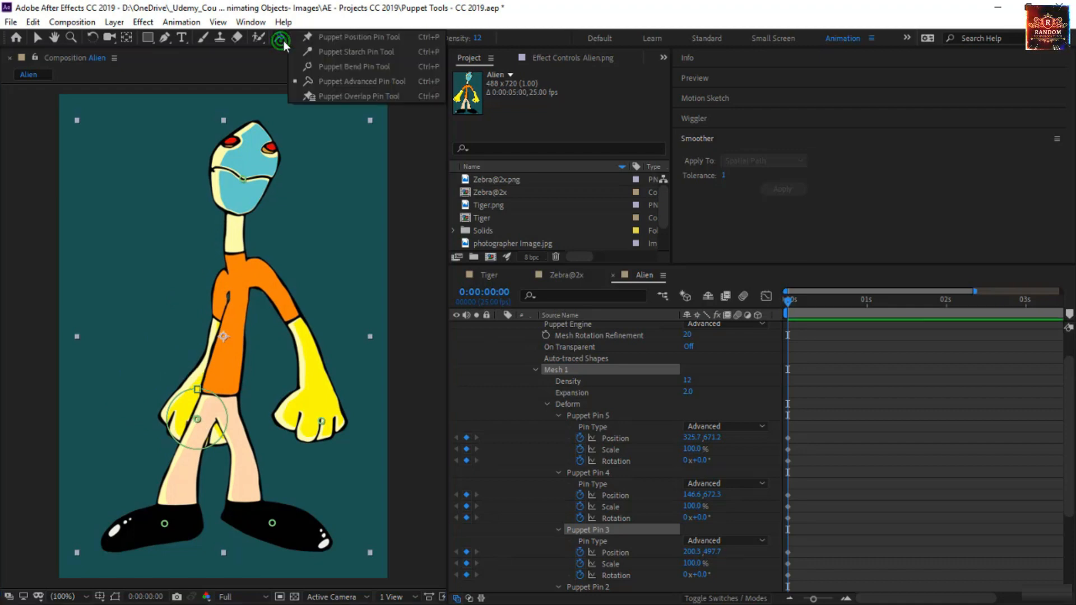
{"action": "left_click", "coordinate": [325, 96]}
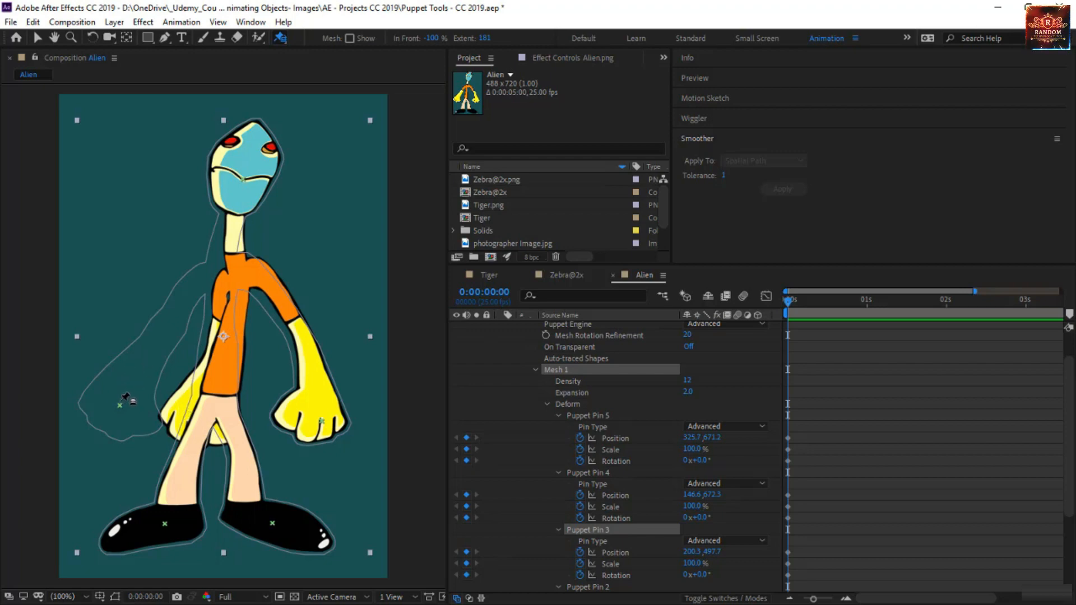
{"action": "left_click", "coordinate": [121, 403]}
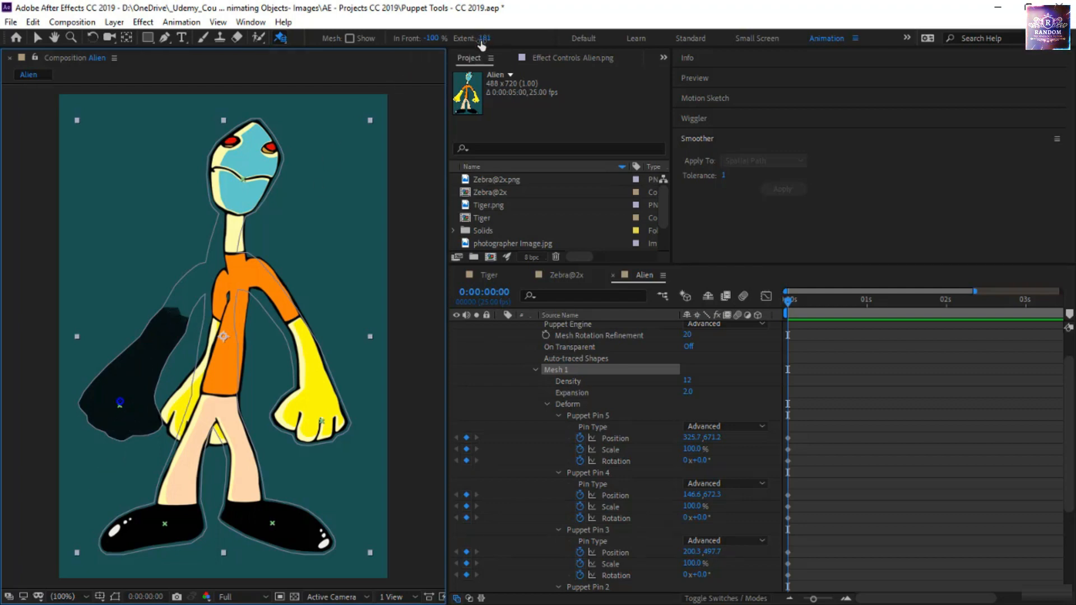
Set the overlap pin's In Front to 50% and Extent to 100, and shift the pin from the hand up toward the wrist
{"action": "left_click", "coordinate": [438, 39]}
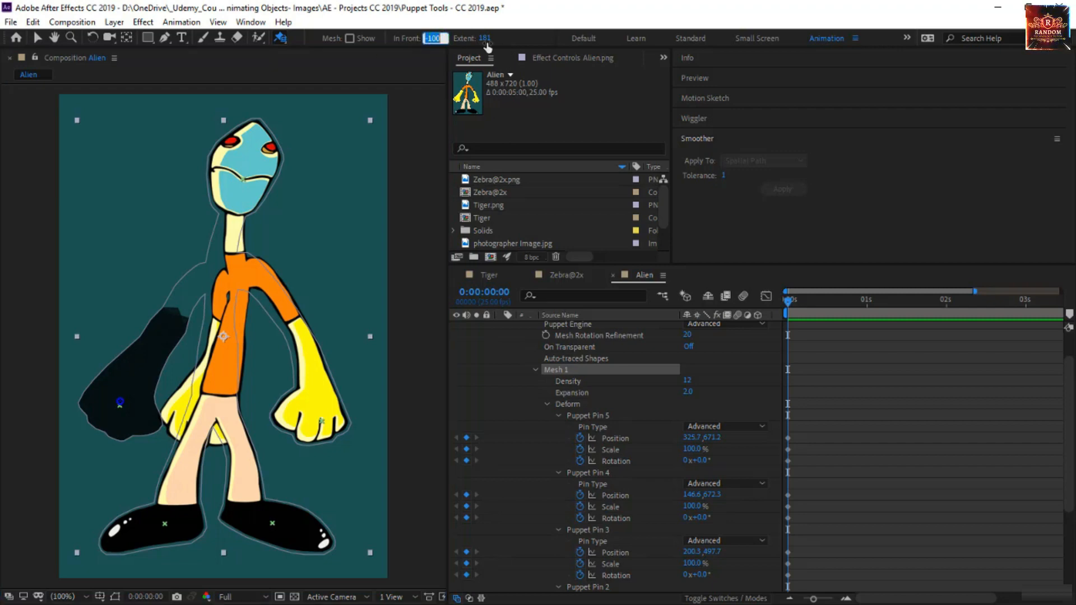
{"action": "type", "text": "50"}
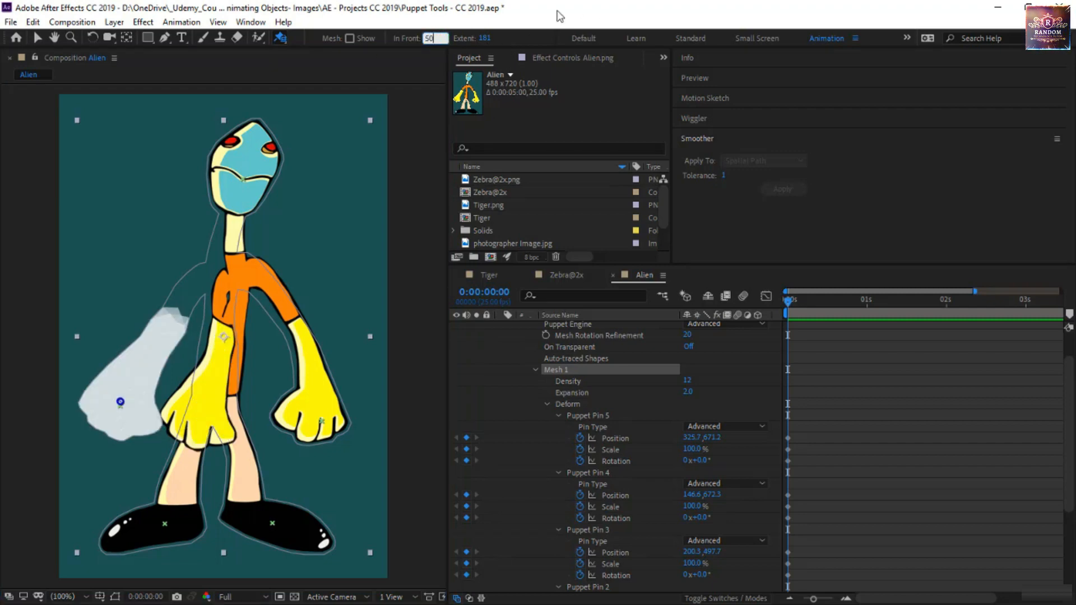
{"action": "left_click", "coordinate": [485, 38]}
{"action": "type", "text": "100"}
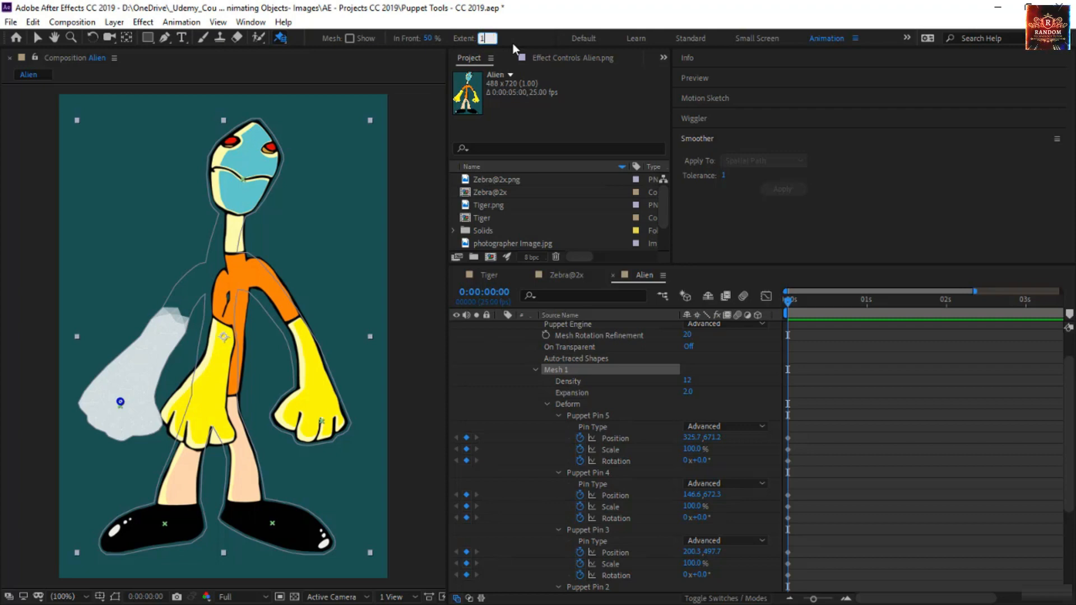
{"action": "left_click", "coordinate": [531, 40]}
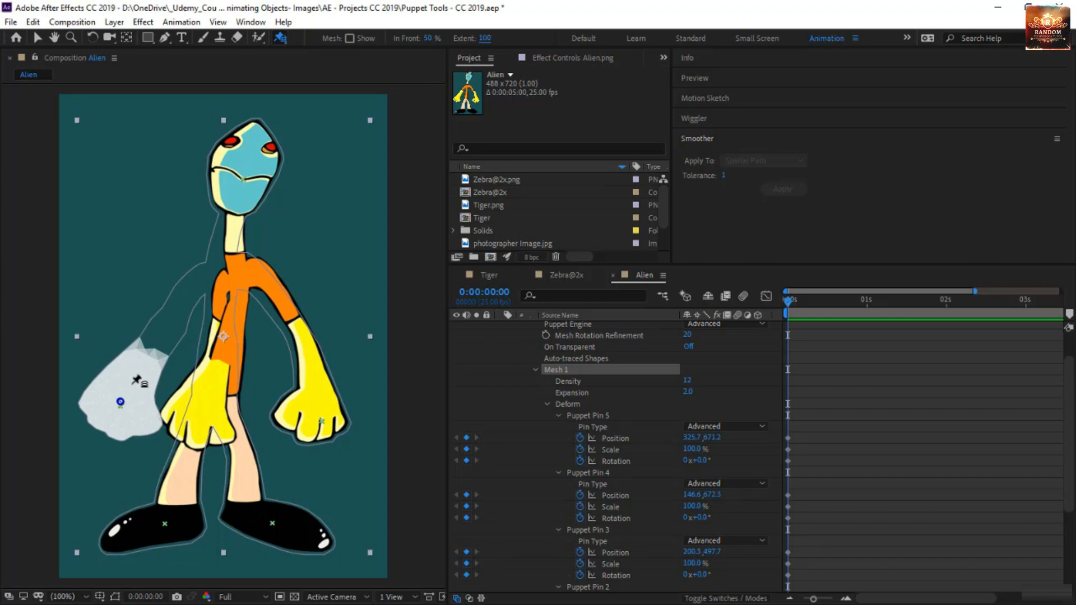
{"action": "left_click_drag", "start_coordinate": [122, 404], "coordinate": [132, 381]}
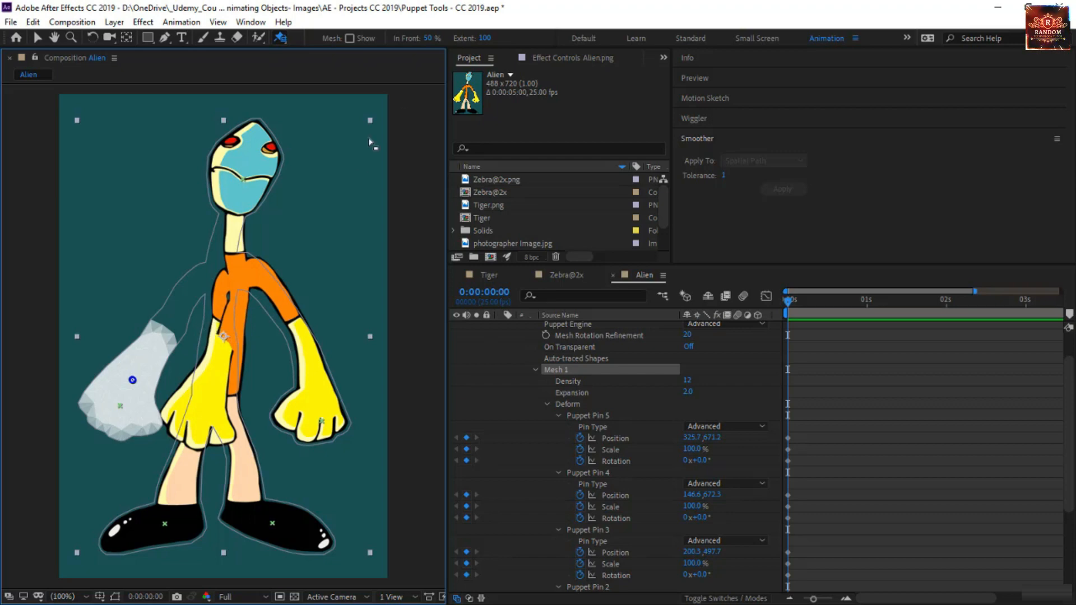
Set the overlap pin's In Front to 100% and its Extent to 154
{"action": "left_click", "coordinate": [430, 38]}
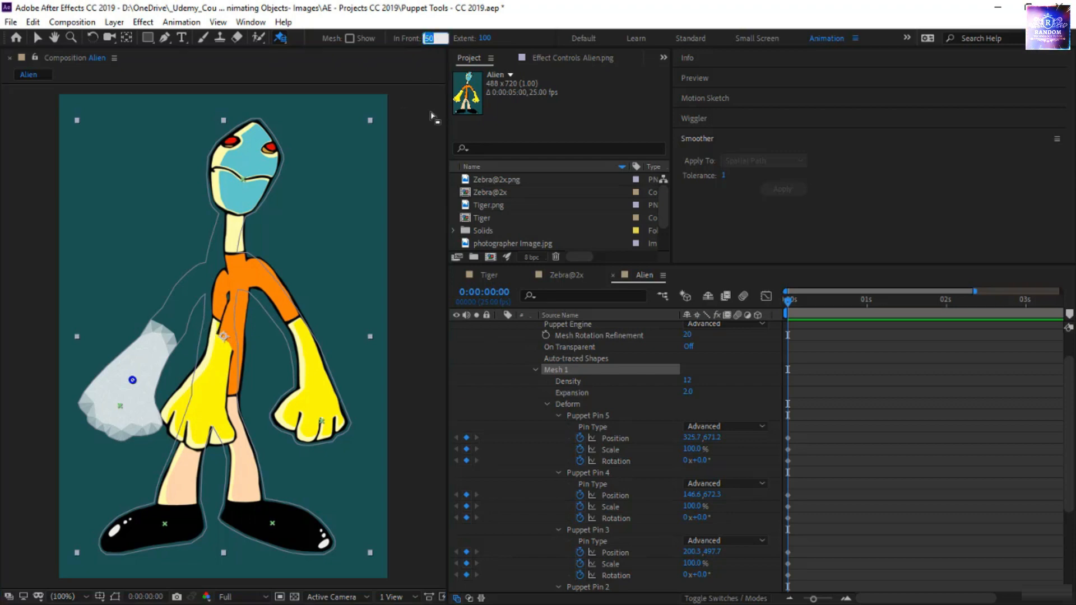
{"action": "type", "text": "100"}
{"action": "key", "text": "Return"}
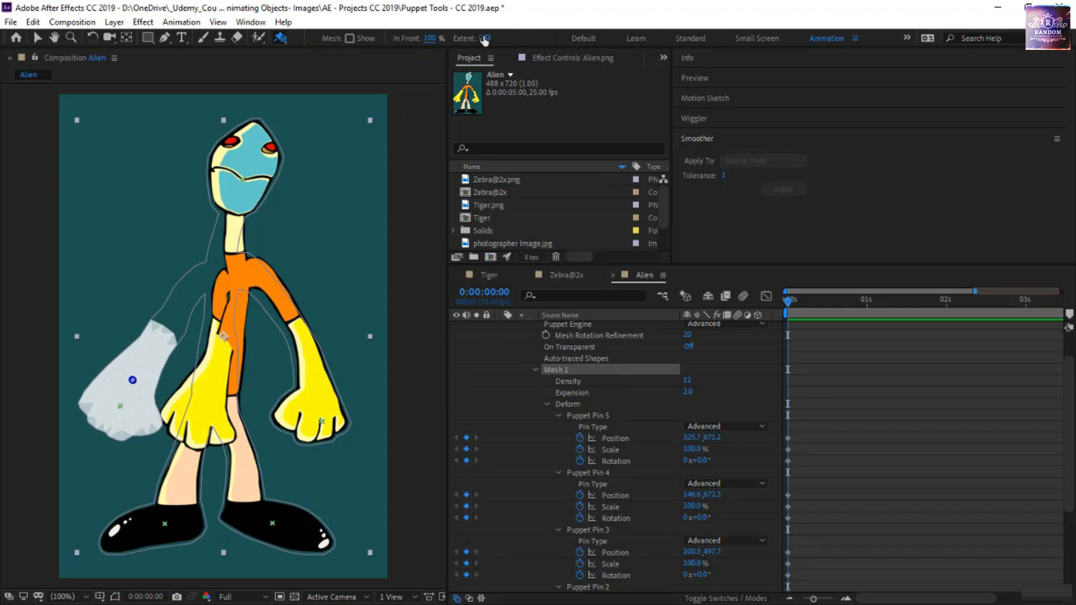
{"action": "left_click_drag", "start_coordinate": [485, 38], "coordinate": [514, 35]}
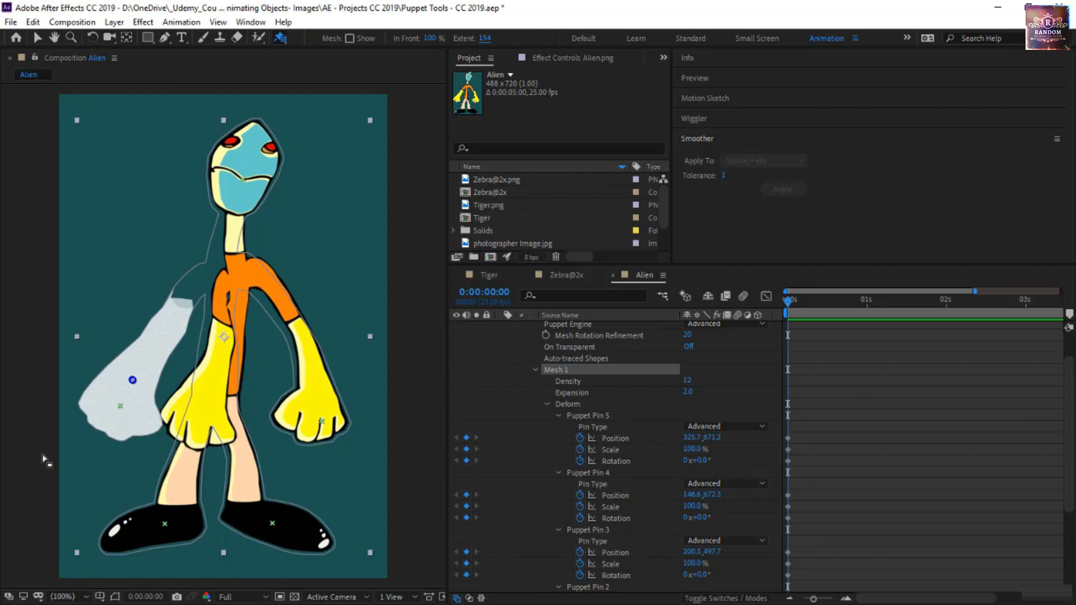
Move the overlap pin further up the forearm outline, and return to the Puppet Advanced Pin tool
{"action": "left_click_drag", "start_coordinate": [132, 380], "coordinate": [142, 365]}
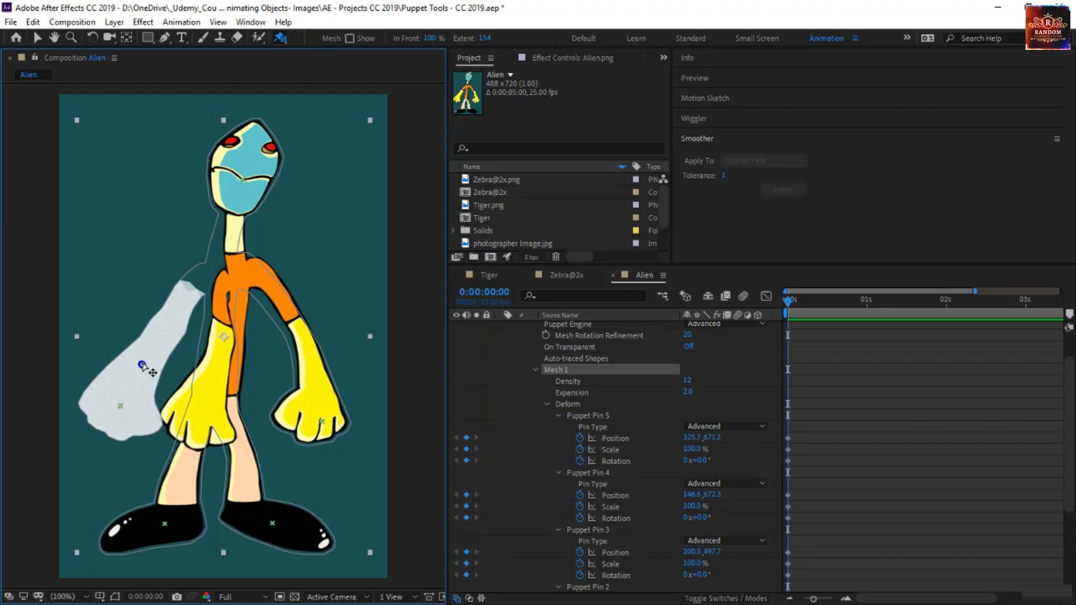
{"action": "left_click_drag", "start_coordinate": [142, 364], "coordinate": [141, 357]}
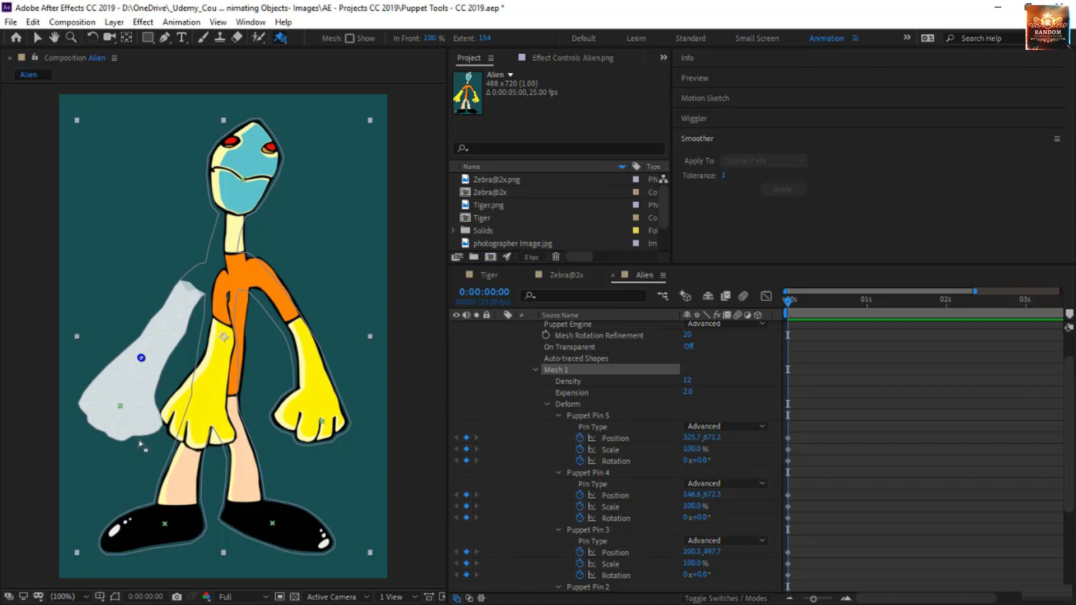
{"action": "left_click", "coordinate": [279, 39]}
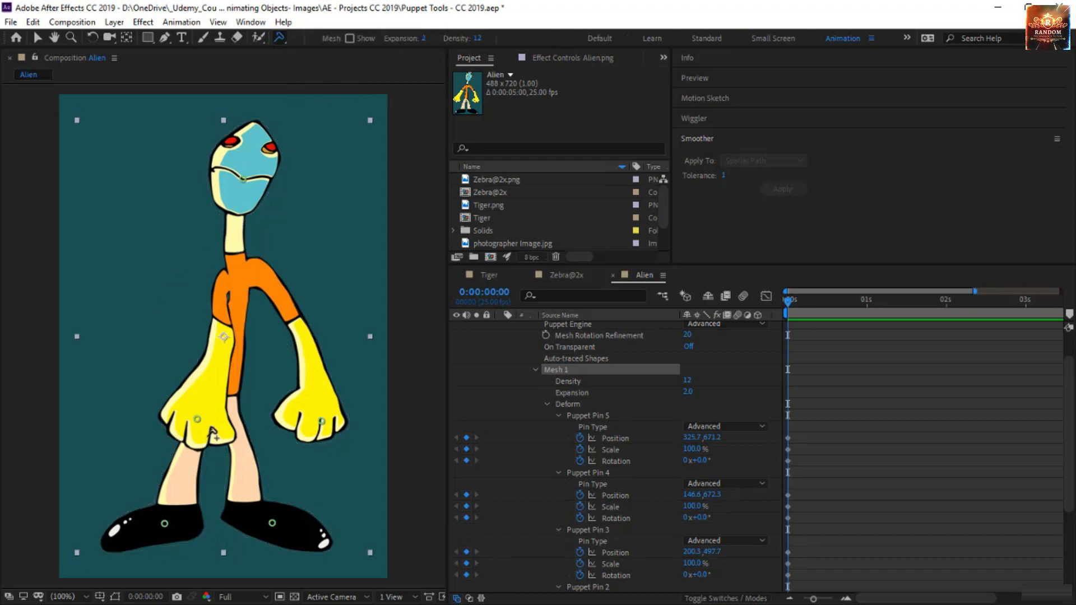
Move the alien's hand pin away from the body to about 73.9, 458.5, and nudge Puppet Pin 5 on the foot outward to about 333.5, 674.5
{"action": "left_click_drag", "start_coordinate": [200, 420], "coordinate": [121, 396]}
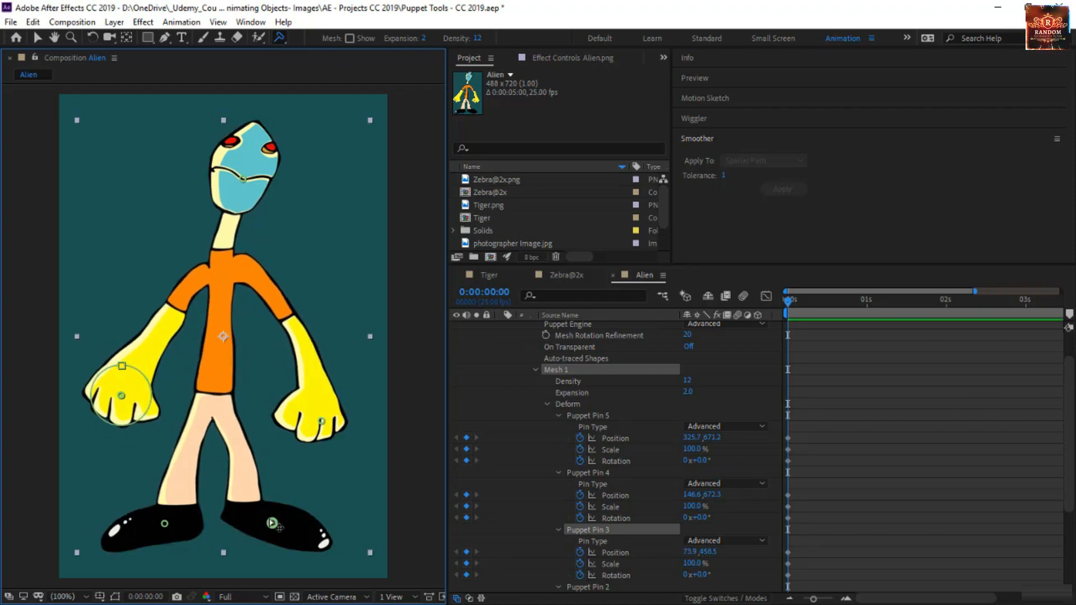
{"action": "mouse_move", "coordinate": [272, 526]}
{"action": "left_mouse_down"}
{"action": "mouse_move", "coordinate": [166, 523]}
{"action": "mouse_move", "coordinate": [276, 525]}
{"action": "left_mouse_up"}
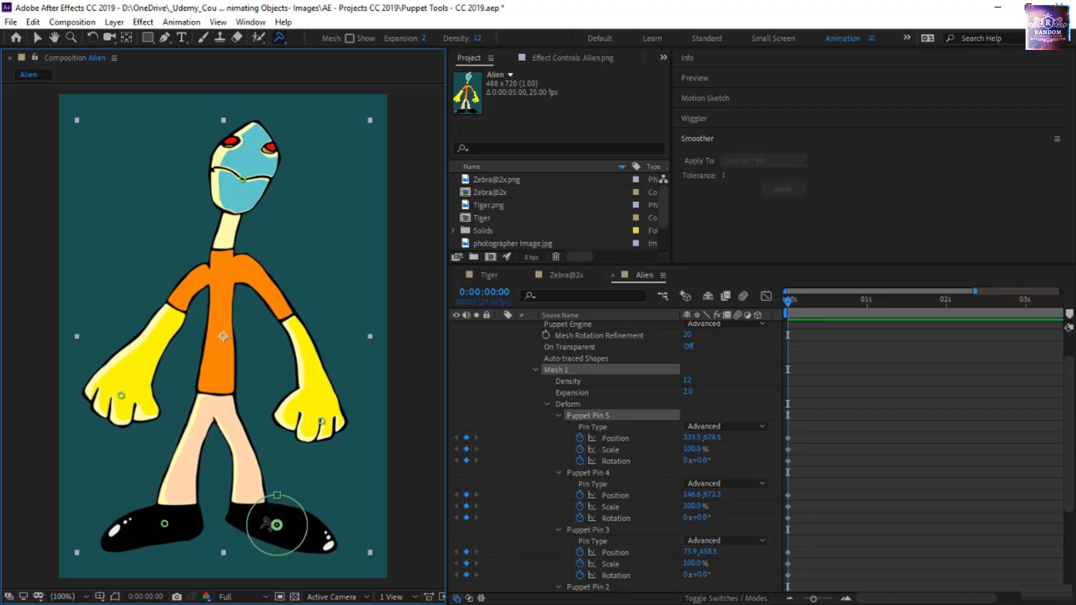
{"action": "left_click", "coordinate": [164, 526]}
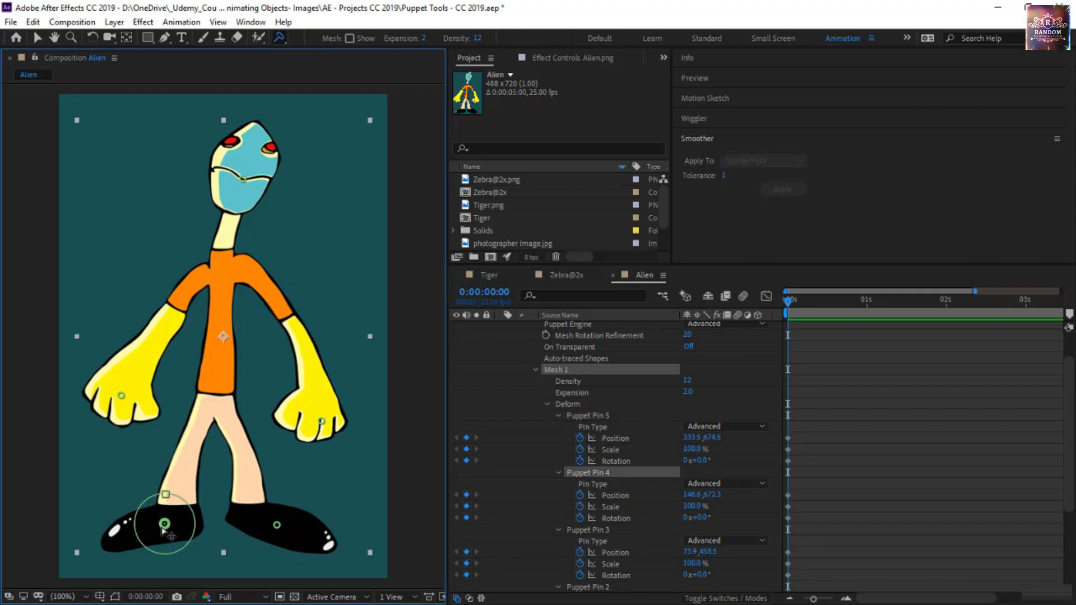
{"action": "left_click", "coordinate": [277, 525]}
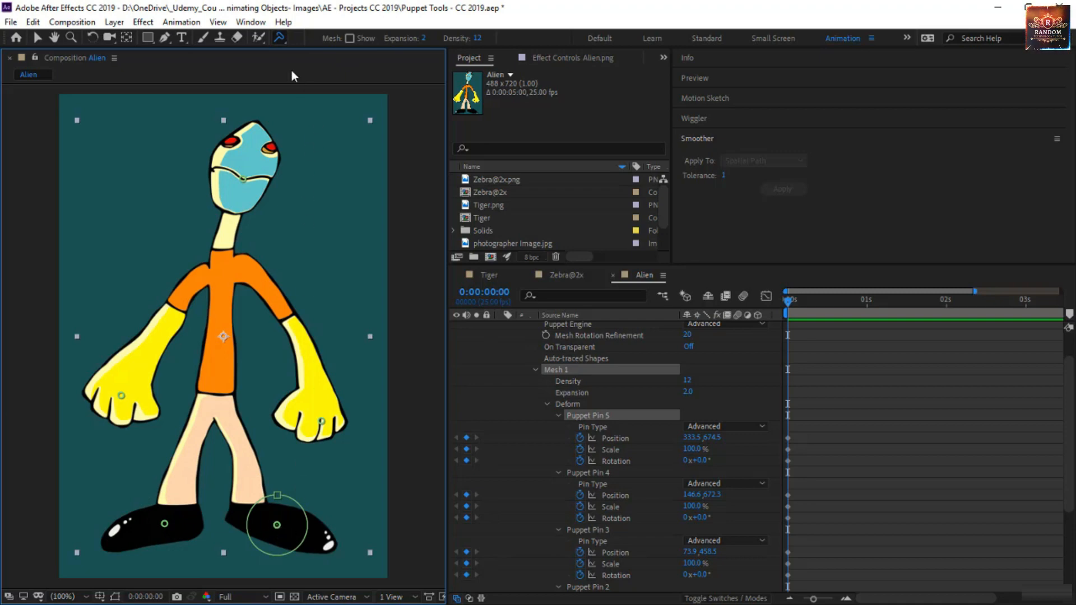
Place a Puppet Overlap pin on the foot at the image's right side, set its In Front to -100%, and shift it up toward the ankle
{"action": "left_click", "coordinate": [285, 35]}
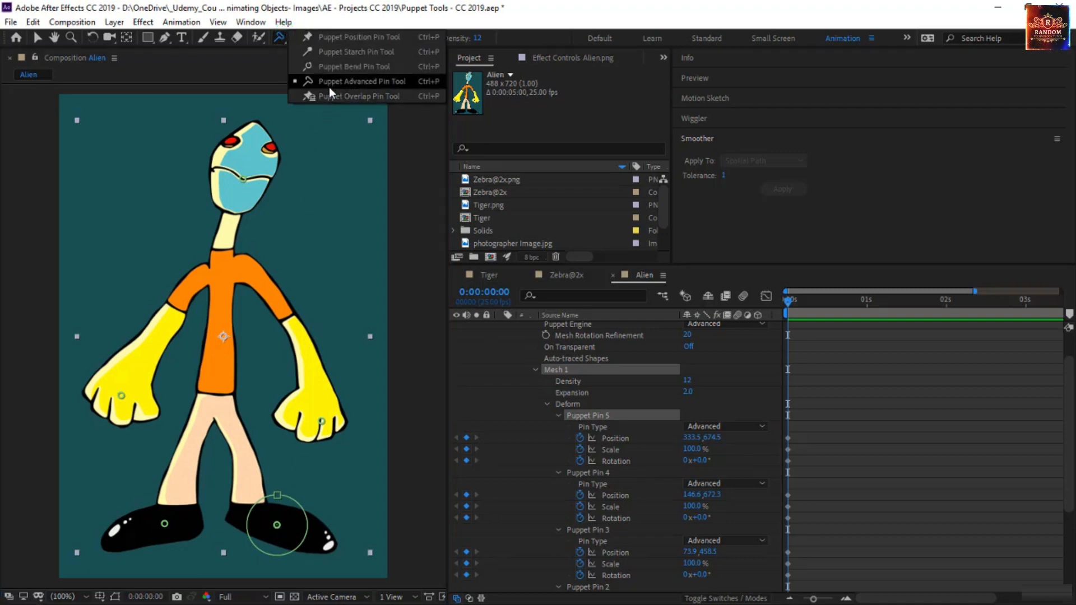
{"action": "left_click", "coordinate": [328, 96]}
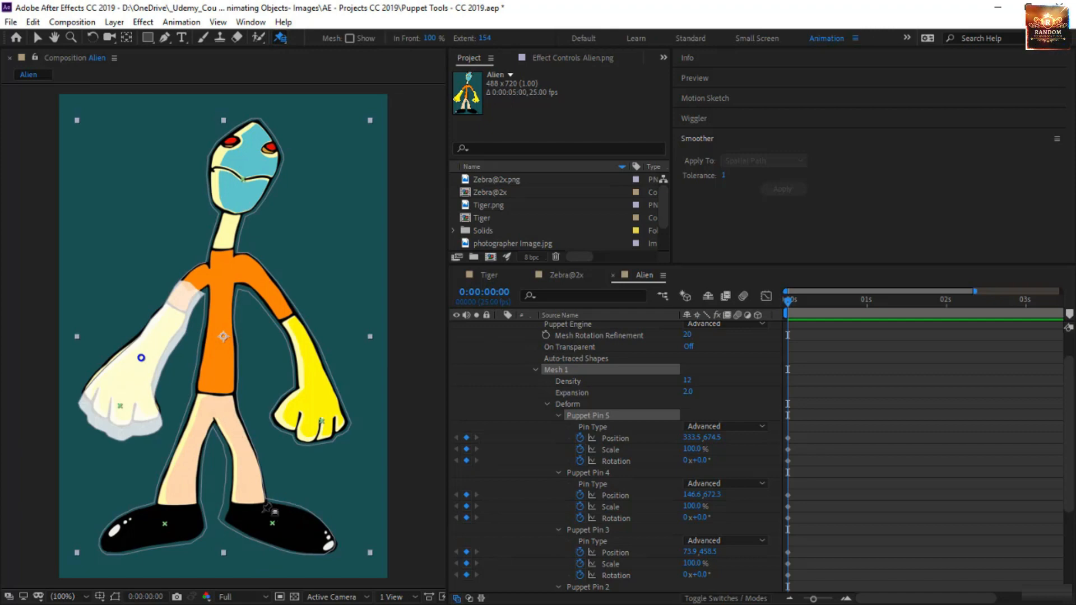
{"action": "left_click", "coordinate": [280, 525]}
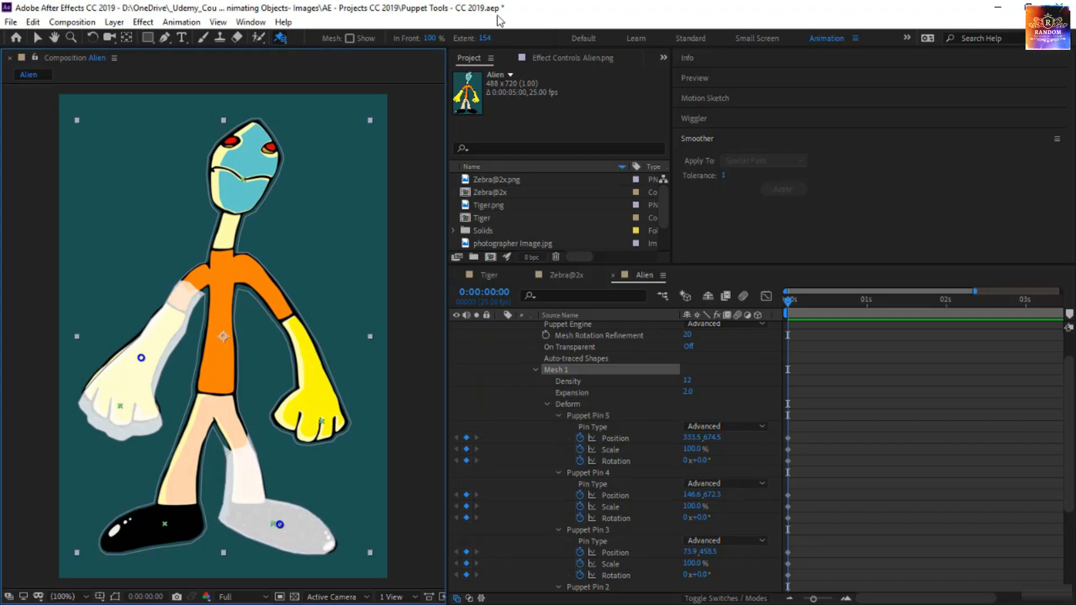
{"action": "left_click", "coordinate": [430, 38]}
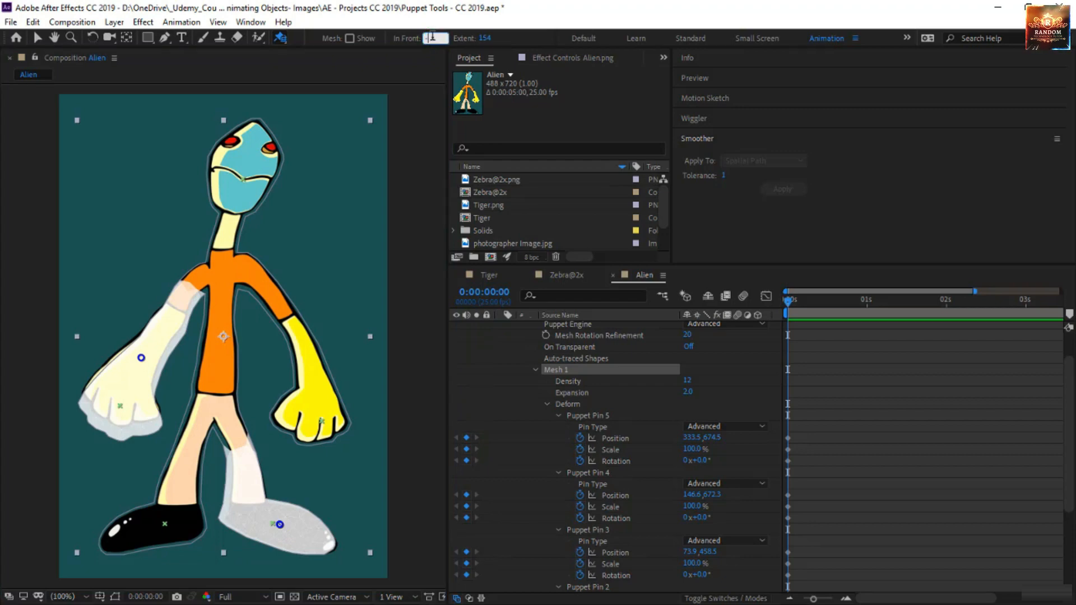
{"action": "type", "text": "-100"}
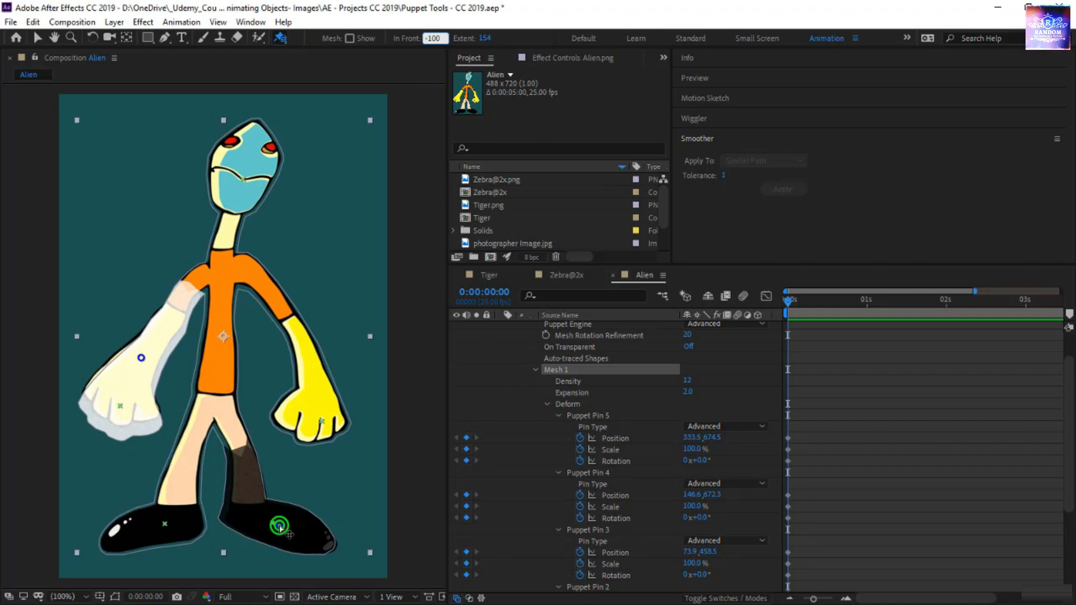
{"action": "mouse_move", "coordinate": [278, 522]}
{"action": "left_mouse_down"}
{"action": "mouse_move", "coordinate": [242, 494]}
{"action": "mouse_move", "coordinate": [262, 511]}
{"action": "left_mouse_up"}
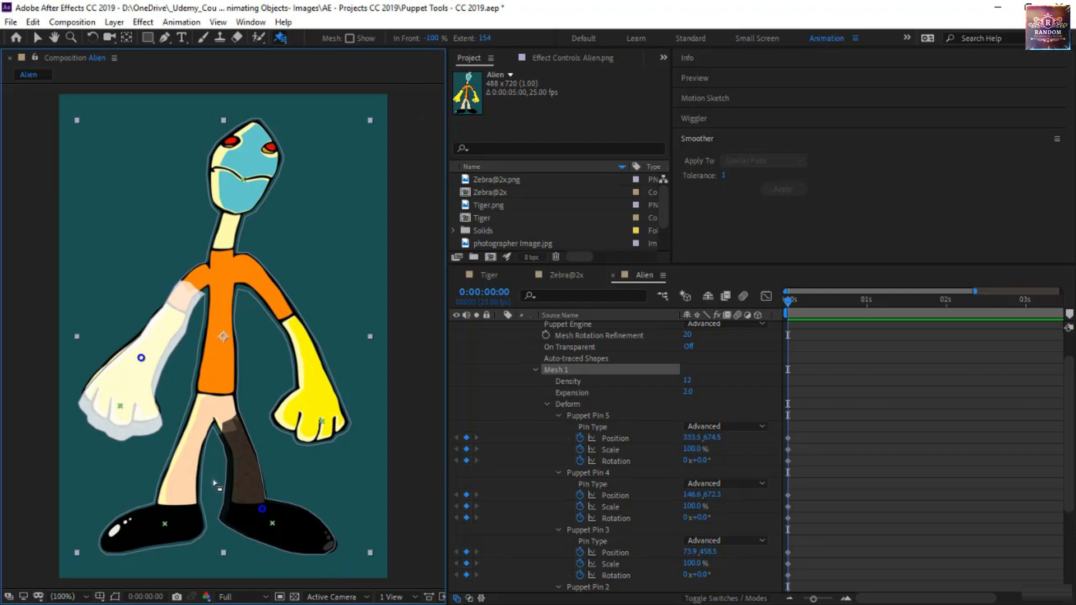
Return to the Puppet Advanced Pin tool and move Puppet Pin 5 on the foot outward to about 358.2, 681.2
{"action": "left_click", "coordinate": [280, 39]}
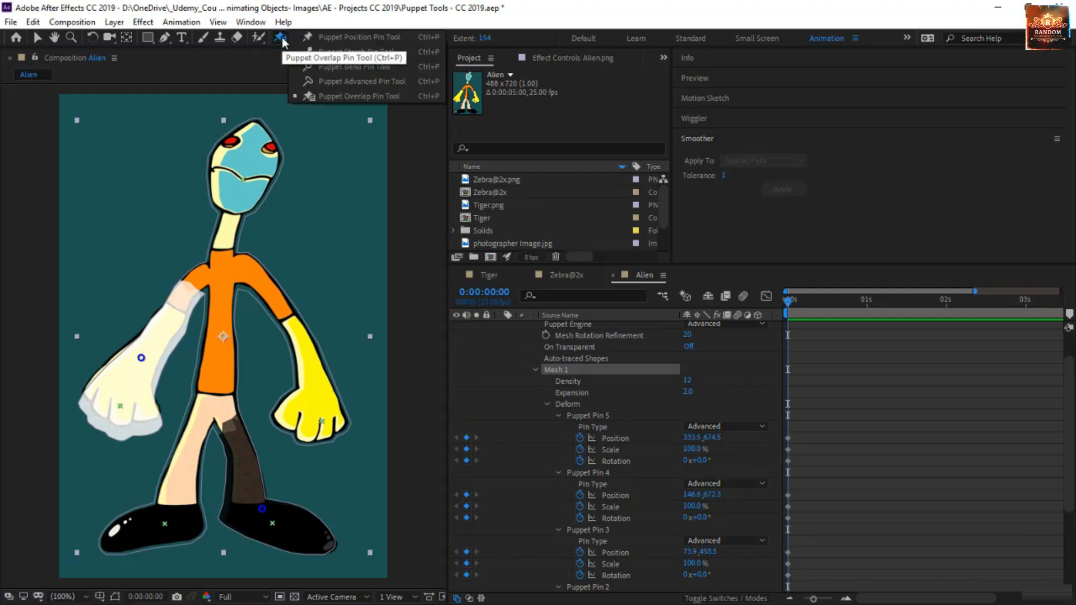
{"action": "left_click", "coordinate": [339, 84]}
{"action": "left_click", "coordinate": [278, 528]}
{"action": "mouse_move", "coordinate": [278, 530]}
{"action": "left_mouse_down"}
{"action": "mouse_move", "coordinate": [111, 537]}
{"action": "mouse_move", "coordinate": [290, 529]}
{"action": "left_mouse_up"}
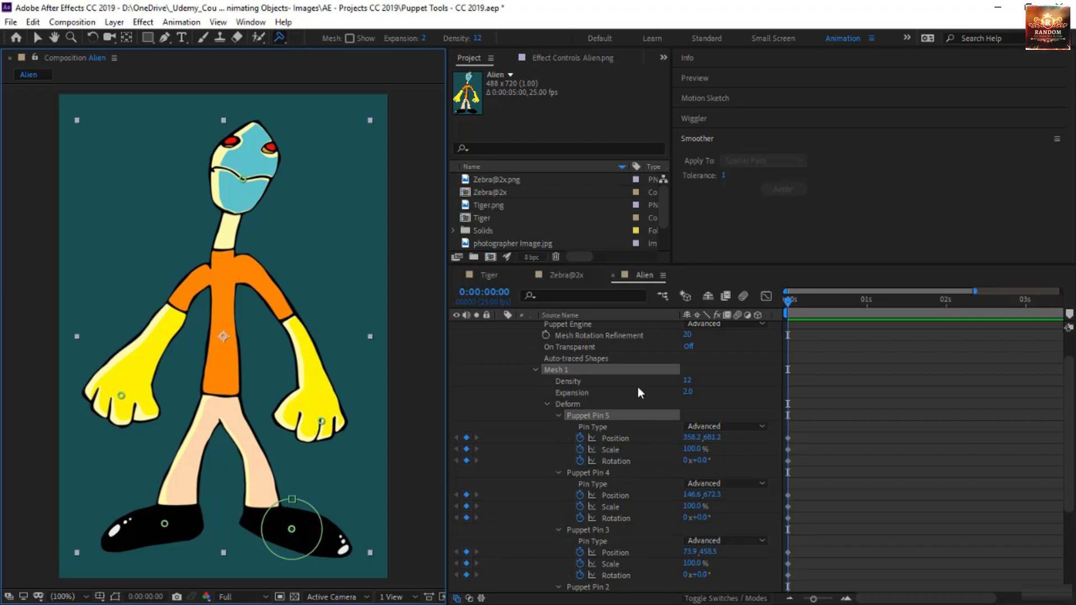
{"action": "scroll", "coordinate": [578, 506], "scroll_direction": "down", "scroll_amount": 5}
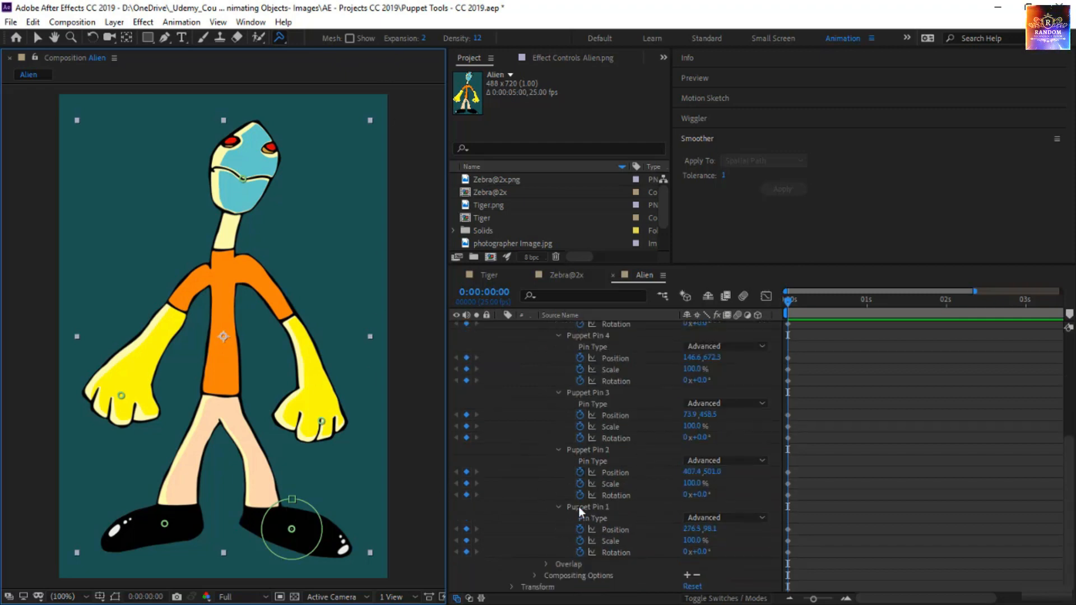
{"action": "scroll", "coordinate": [646, 516], "scroll_direction": "up", "scroll_amount": 5}
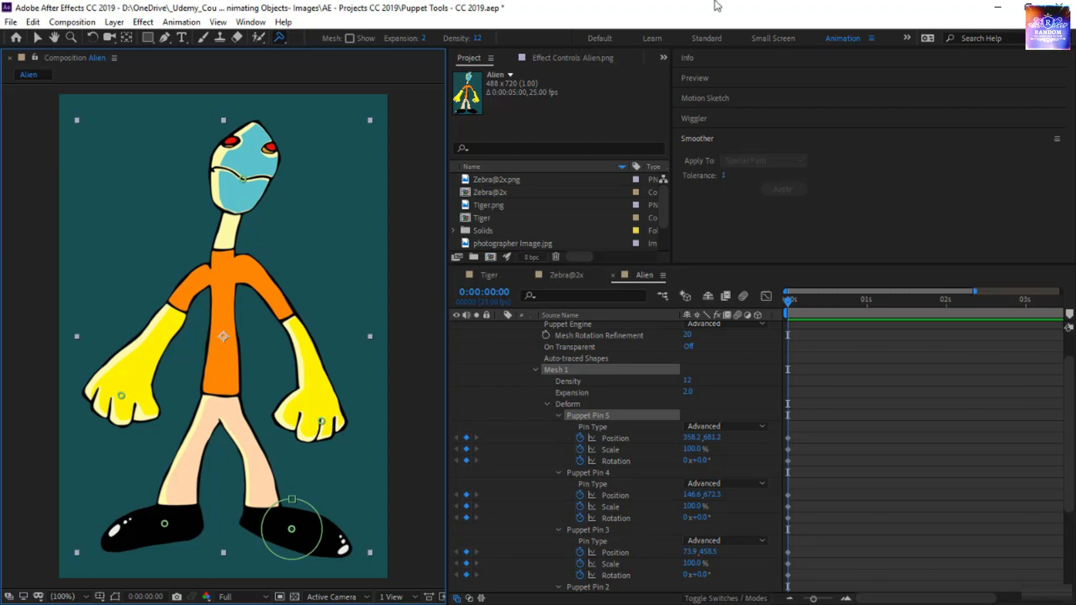
{"action": "left_click_drag", "start_coordinate": [275, 37], "coordinate": [342, 96]}
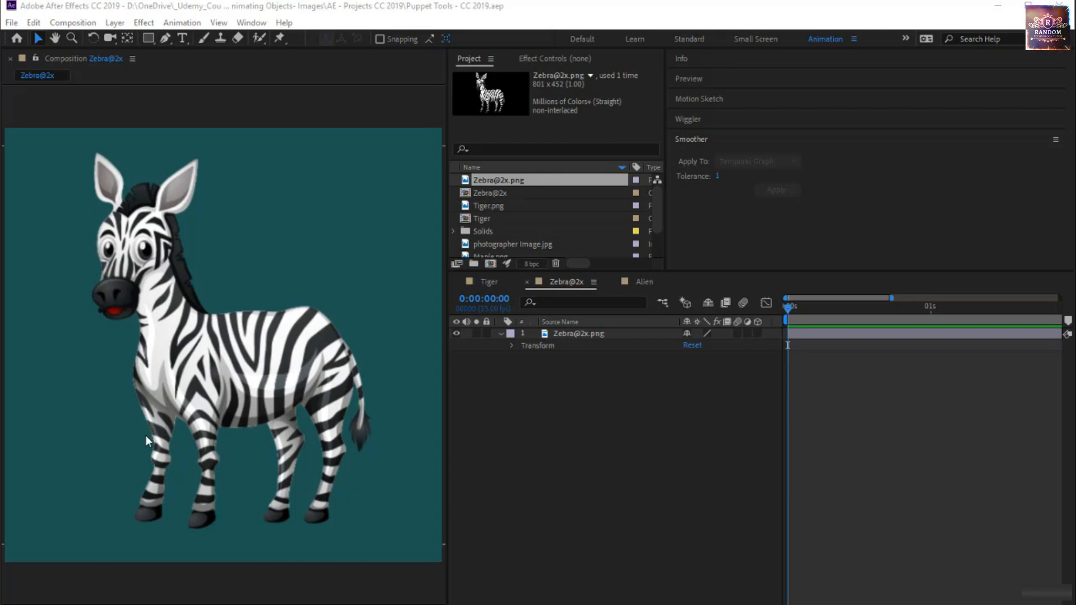
Place Puppet Advanced pins on the knee and upper part of the zebra's foremost front leg
{"action": "scroll", "coordinate": [154, 463], "scroll_direction": "up", "scroll_amount": 4}
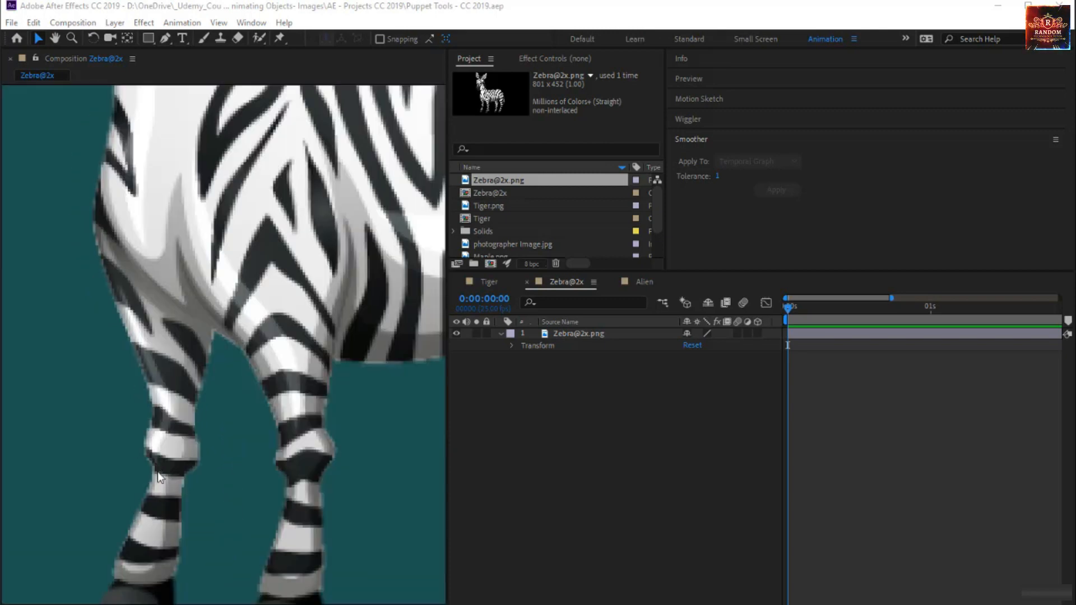
{"action": "left_click_drag", "start_coordinate": [167, 483], "coordinate": [170, 420]}
{"action": "left_click", "coordinate": [279, 38]}
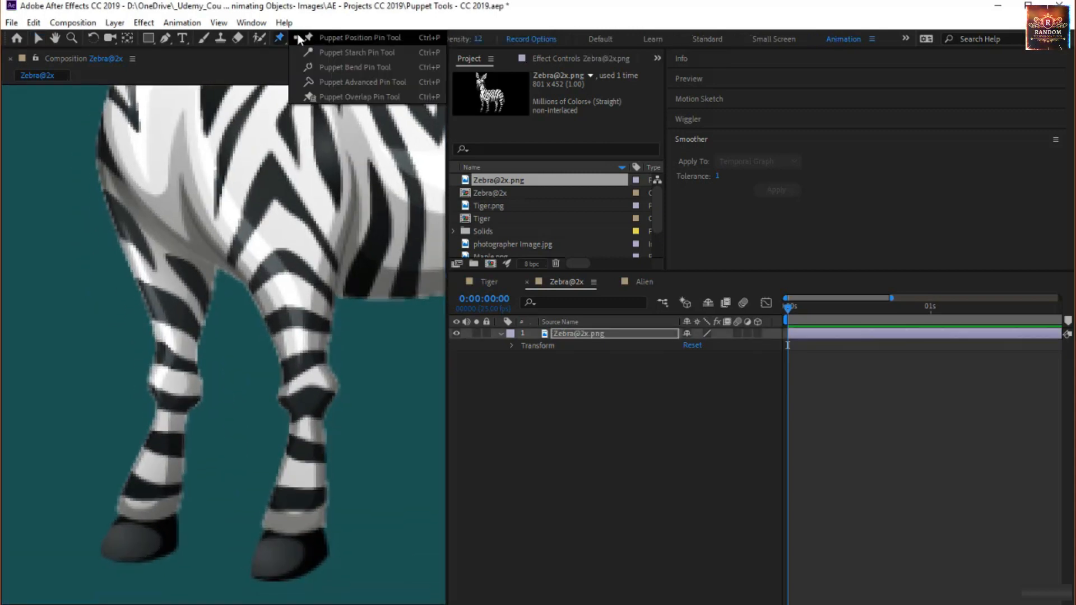
{"action": "left_click", "coordinate": [340, 55]}
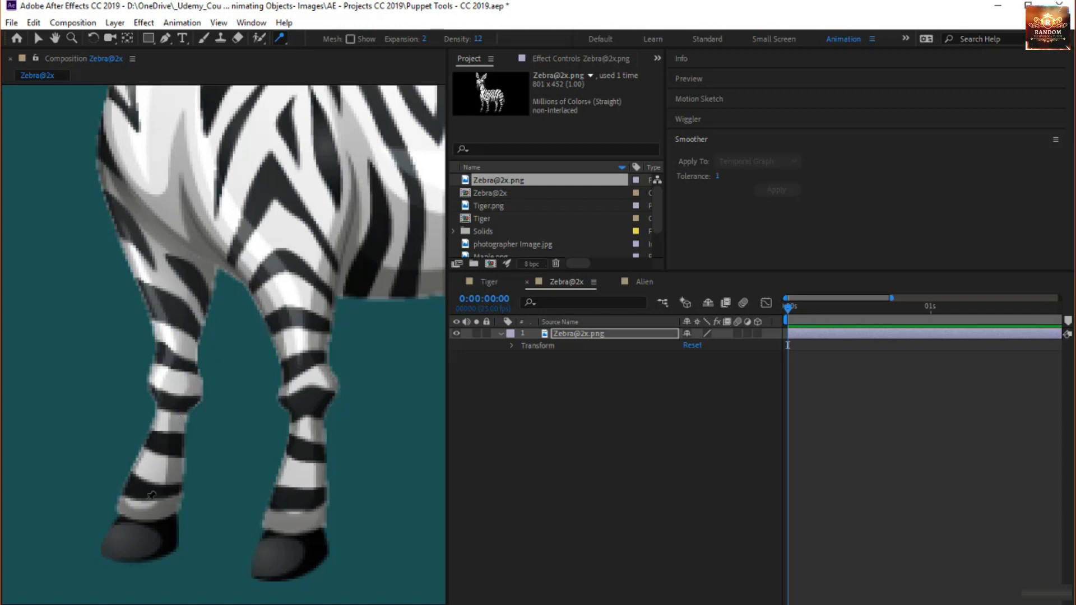
{"action": "left_click", "coordinate": [279, 38]}
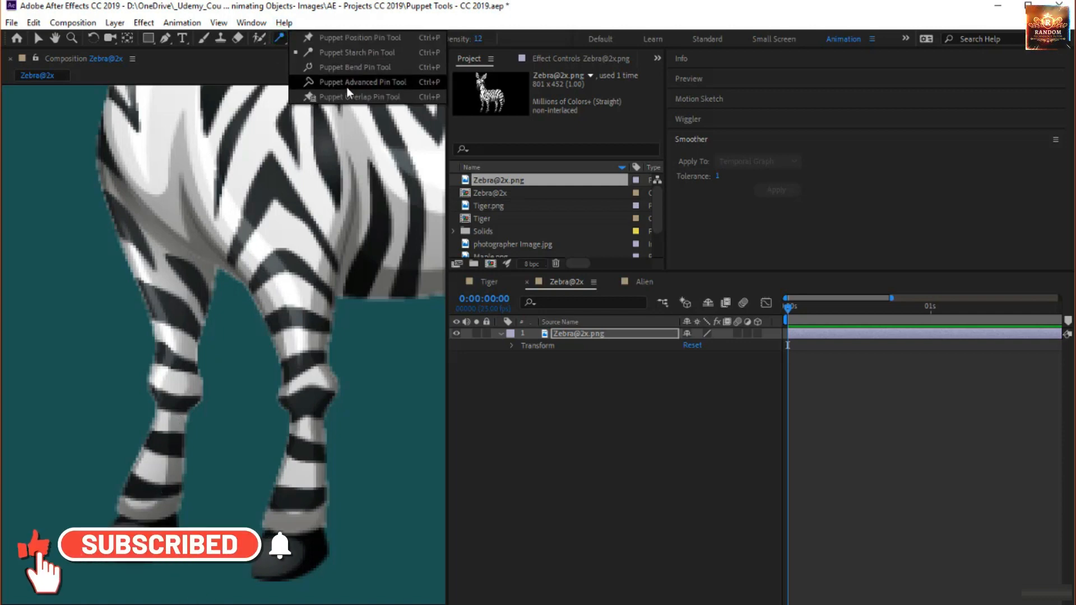
{"action": "left_click", "coordinate": [346, 83]}
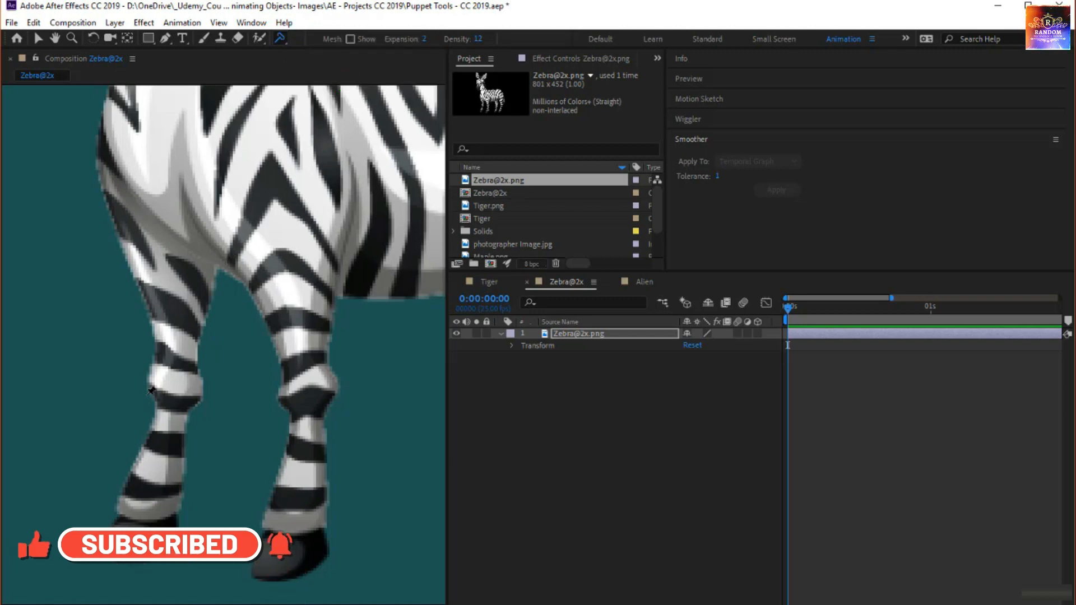
{"action": "left_click", "coordinate": [180, 383]}
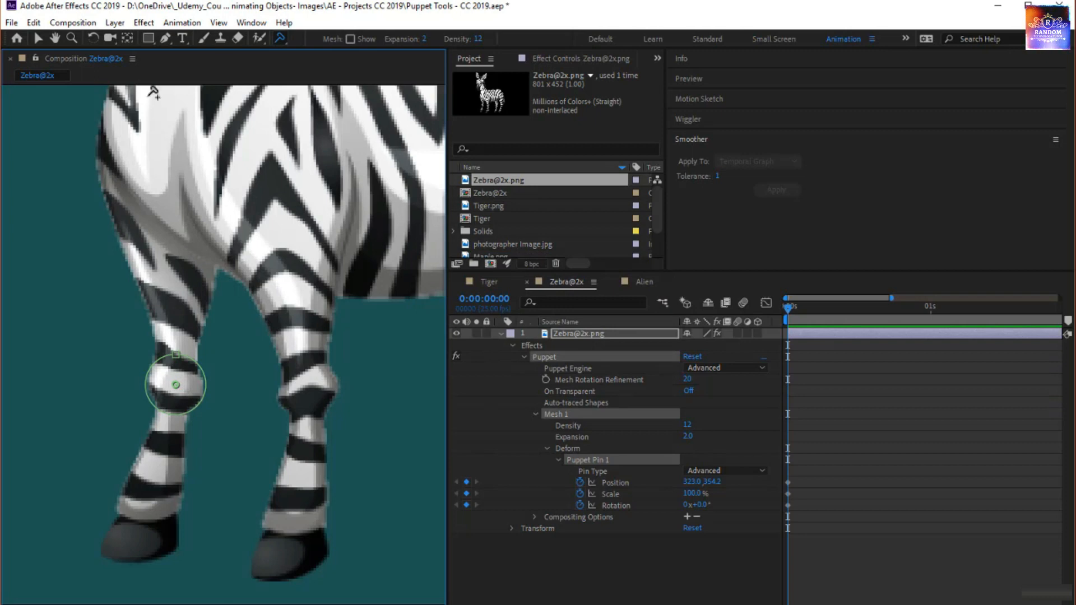
{"action": "left_click", "coordinate": [158, 191]}
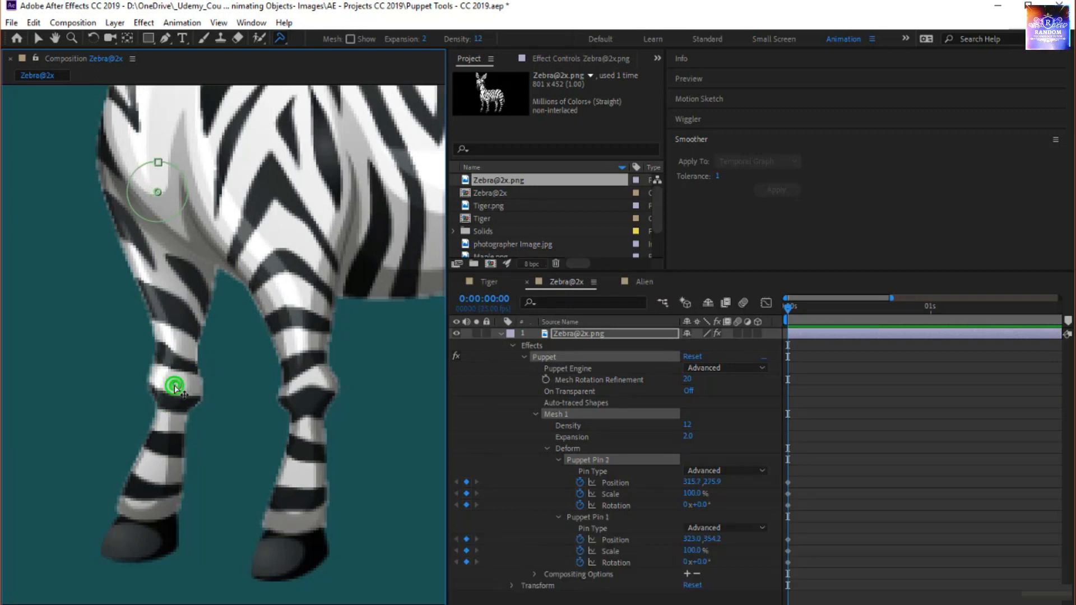
Undo a test move of the knee pin, and at frame 12 move it forward to about 301.5, 340.6 and rotate it to -30.7°
{"action": "left_click_drag", "start_coordinate": [176, 385], "coordinate": [110, 331]}
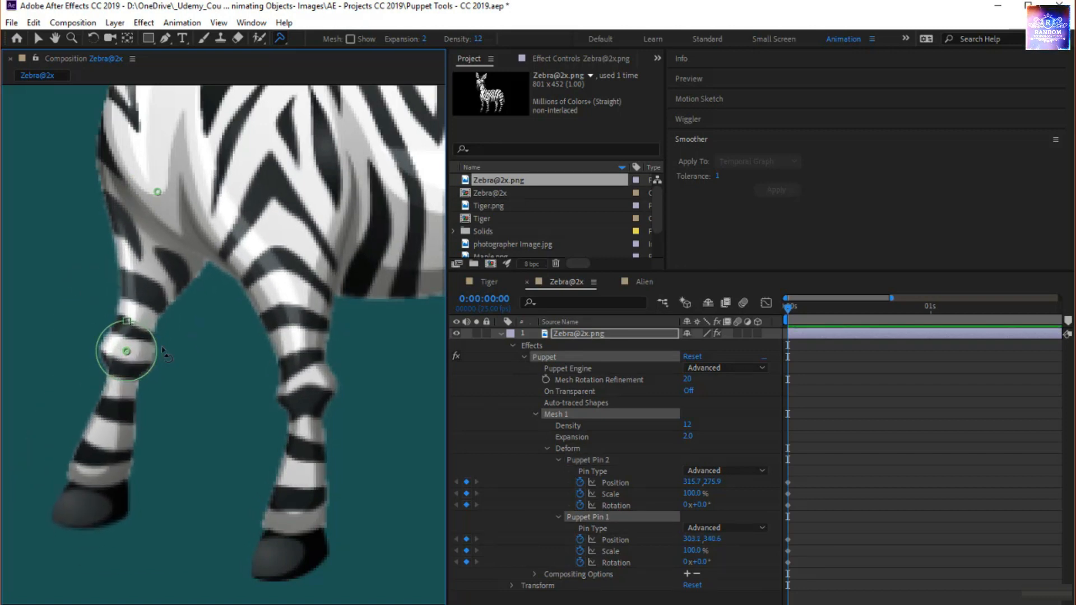
{"action": "key", "text": "ctrl+z"}
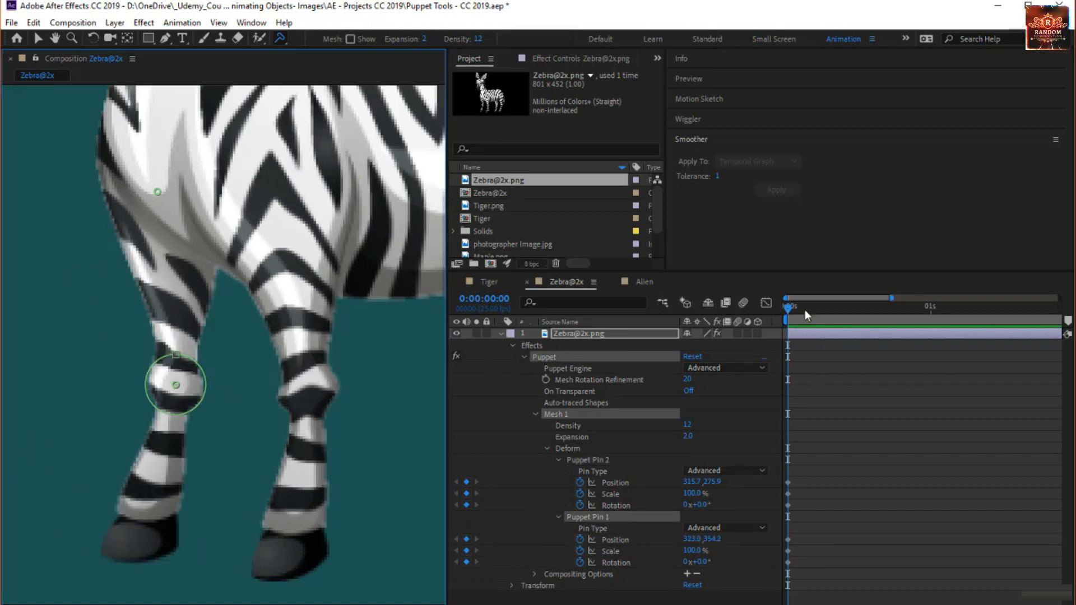
{"action": "left_click_drag", "start_coordinate": [788, 311], "coordinate": [856, 324]}
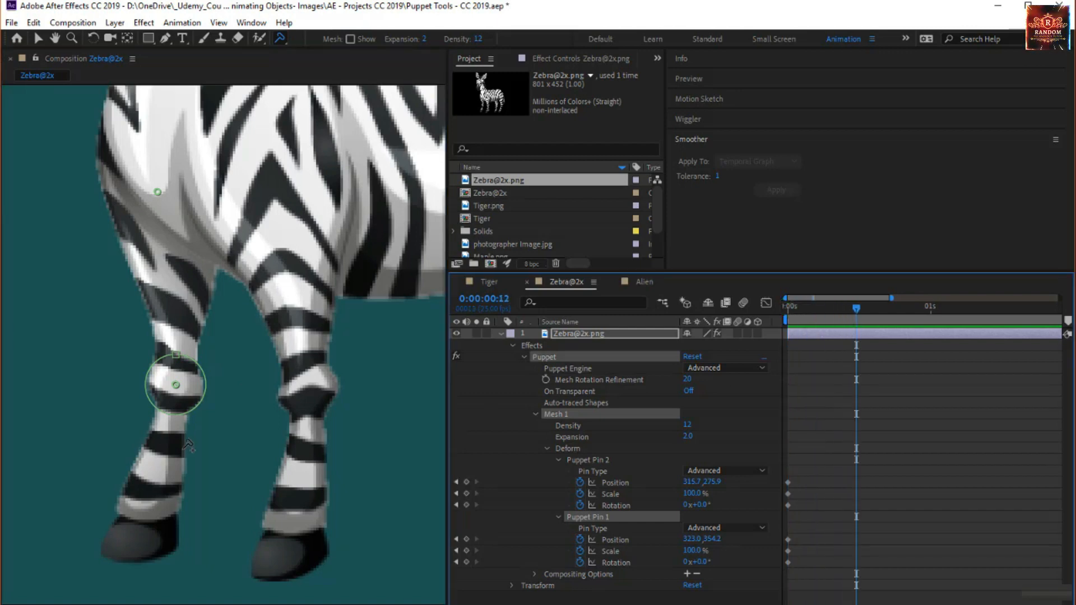
{"action": "left_click_drag", "start_coordinate": [176, 385], "coordinate": [141, 379]}
{"action": "left_click_drag", "start_coordinate": [822, 311], "coordinate": [863, 318]}
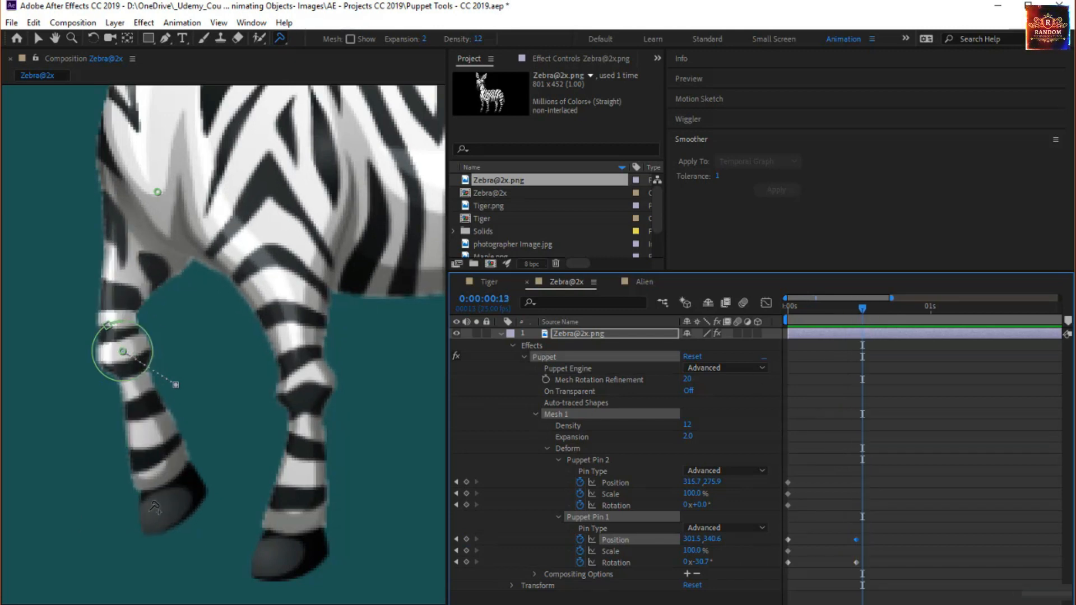
At frame 12, add an Advanced pin on the raised leg's hoof and bend it back to about 329.3, 390.5 with -28.8° rotation
{"action": "left_click_drag", "start_coordinate": [862, 312], "coordinate": [855, 312]}
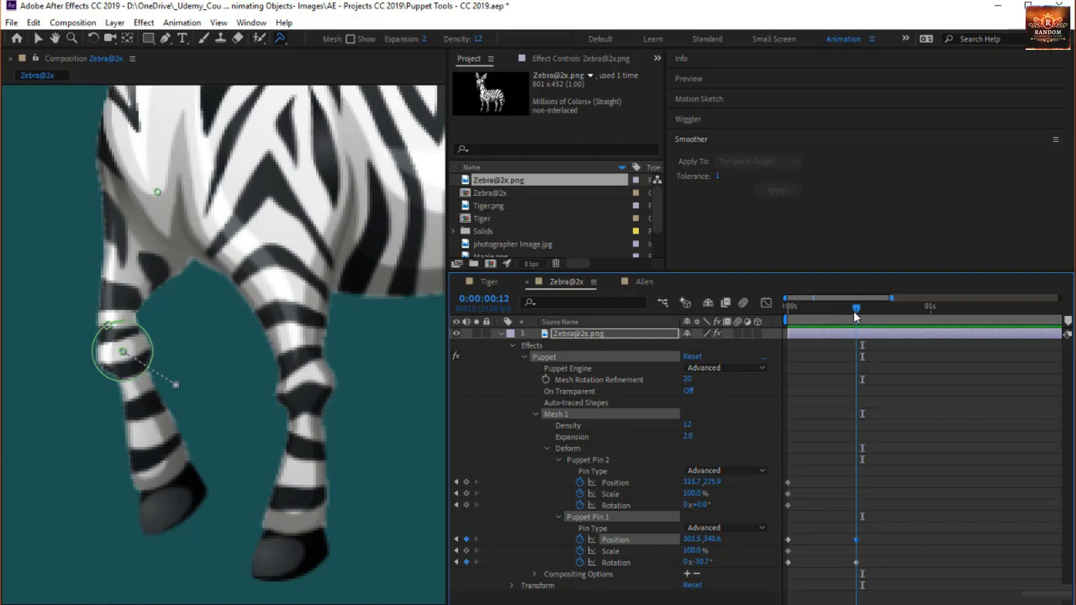
{"action": "left_click", "coordinate": [179, 499]}
{"action": "left_click_drag", "start_coordinate": [212, 512], "coordinate": [197, 470]}
At frame 0, straighten the hoof by moving its pin to about 319.5, 416.6 and rotating it to +7.0°, and preview the leg lift
{"action": "left_click_drag", "start_coordinate": [859, 310], "coordinate": [728, 338]}
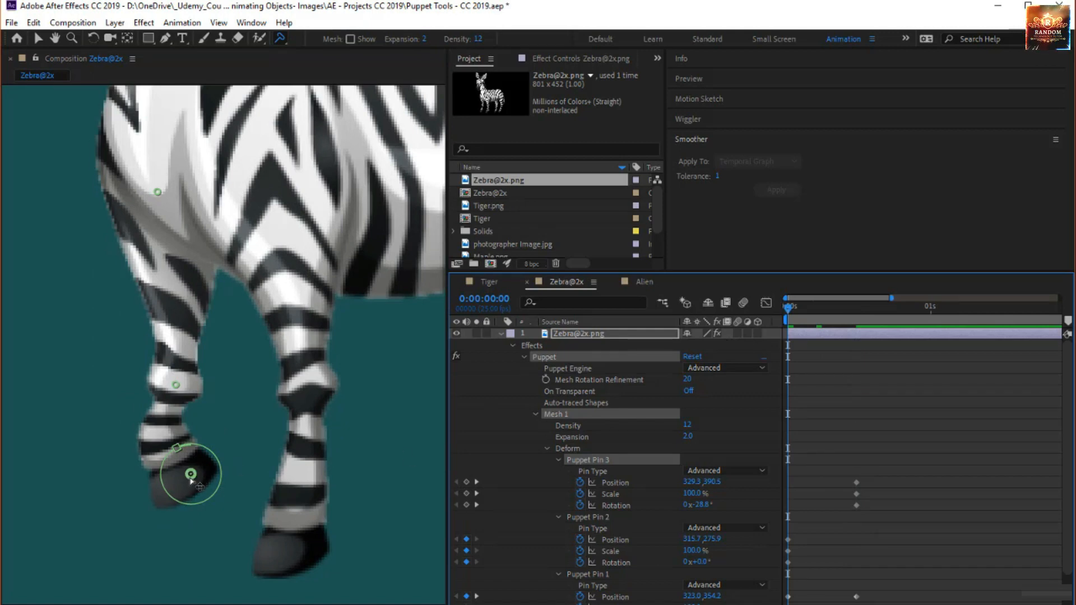
{"action": "left_click_drag", "start_coordinate": [191, 478], "coordinate": [167, 518]}
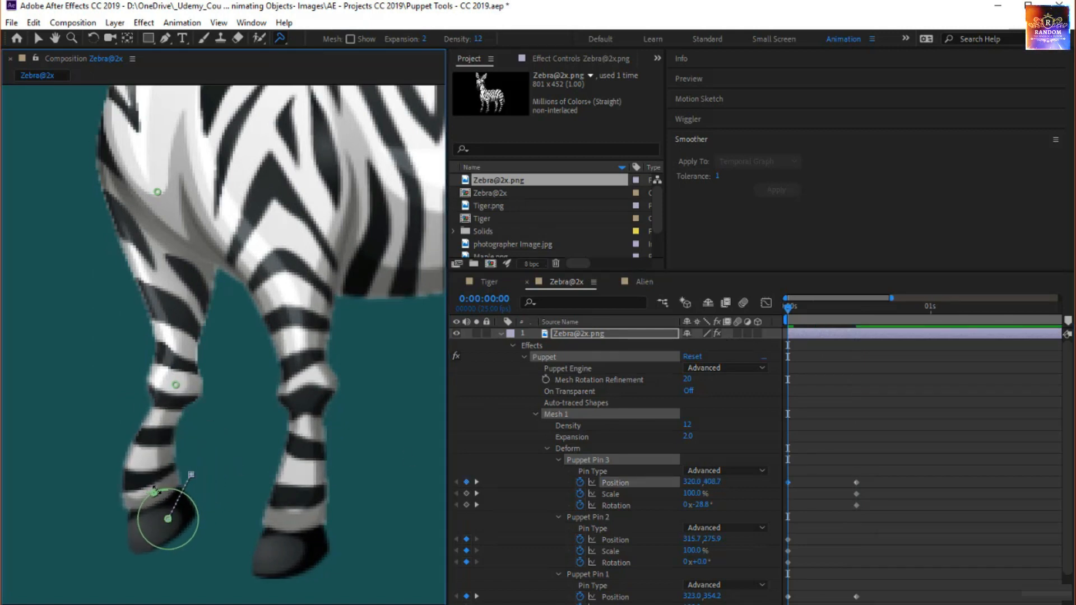
{"action": "left_click_drag", "start_coordinate": [193, 503], "coordinate": [170, 549]}
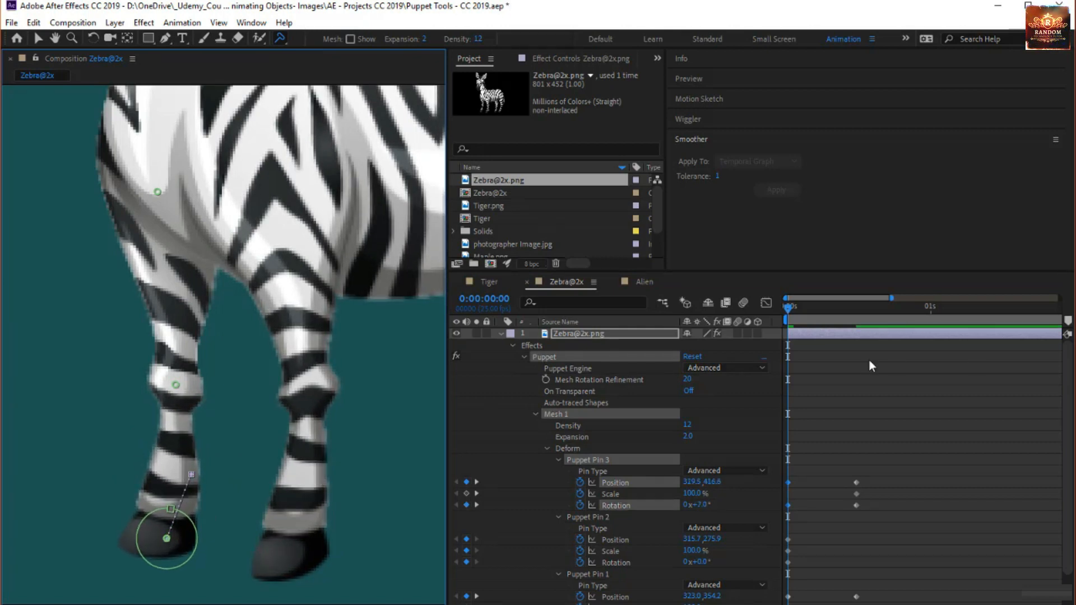
{"action": "key", "text": "space"}
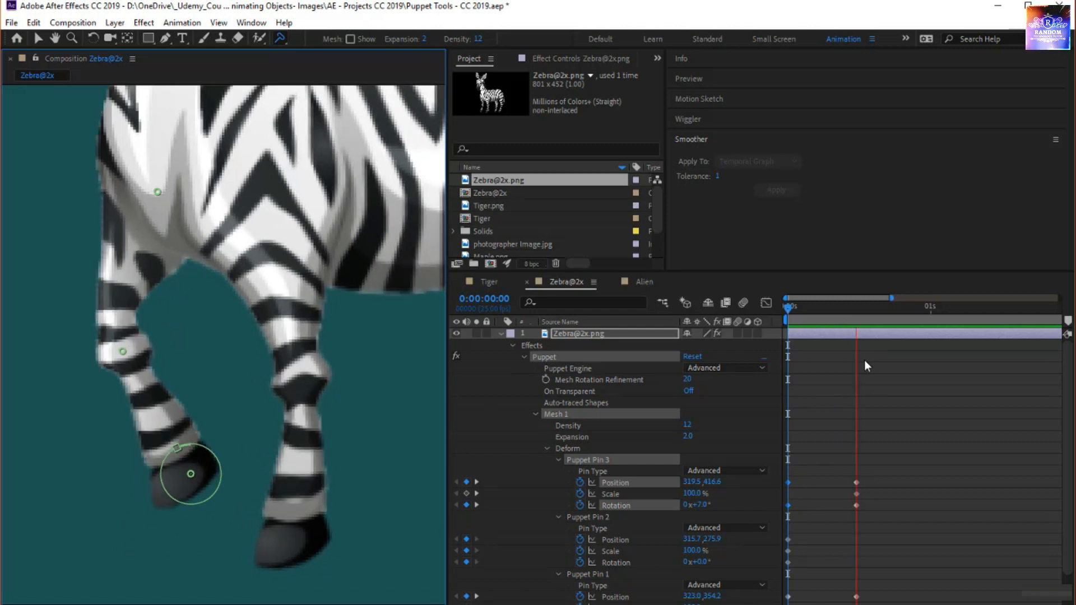
{"action": "key", "text": "space"}
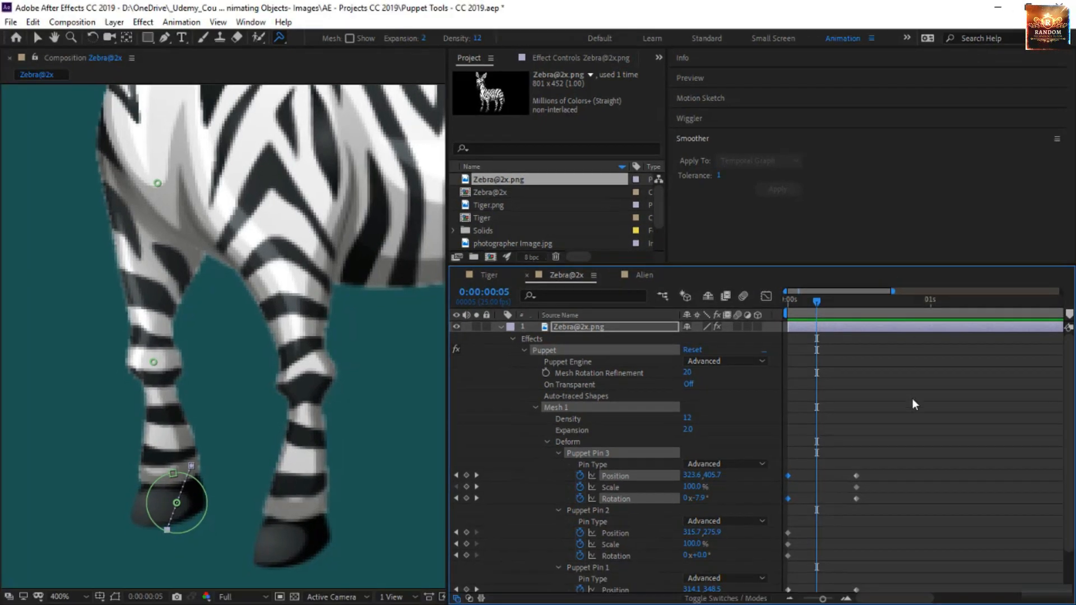
Select the end keyframes of Puppet Pins 3 and 1 and shift them about three frames earlier
{"action": "scroll", "coordinate": [912, 404], "scroll_direction": "down", "scroll_amount": 2}
{"action": "left_click_drag", "start_coordinate": [913, 399], "coordinate": [825, 594]}
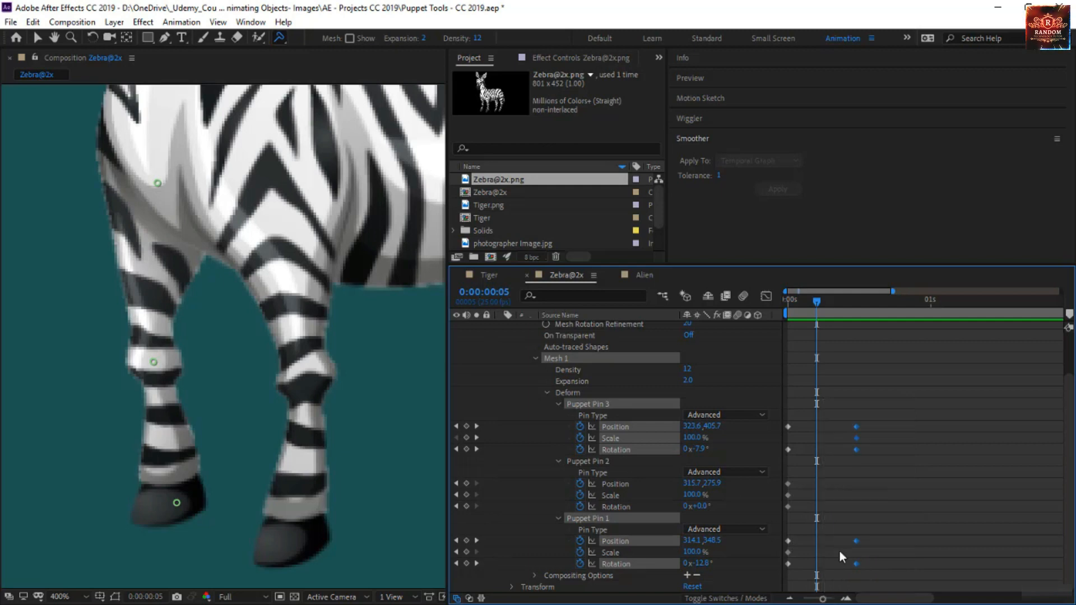
{"action": "mouse_move", "coordinate": [856, 426]}
{"action": "left_mouse_down"}
{"action": "mouse_move", "coordinate": [816, 427]}
{"action": "mouse_move", "coordinate": [840, 428]}
{"action": "left_mouse_up"}
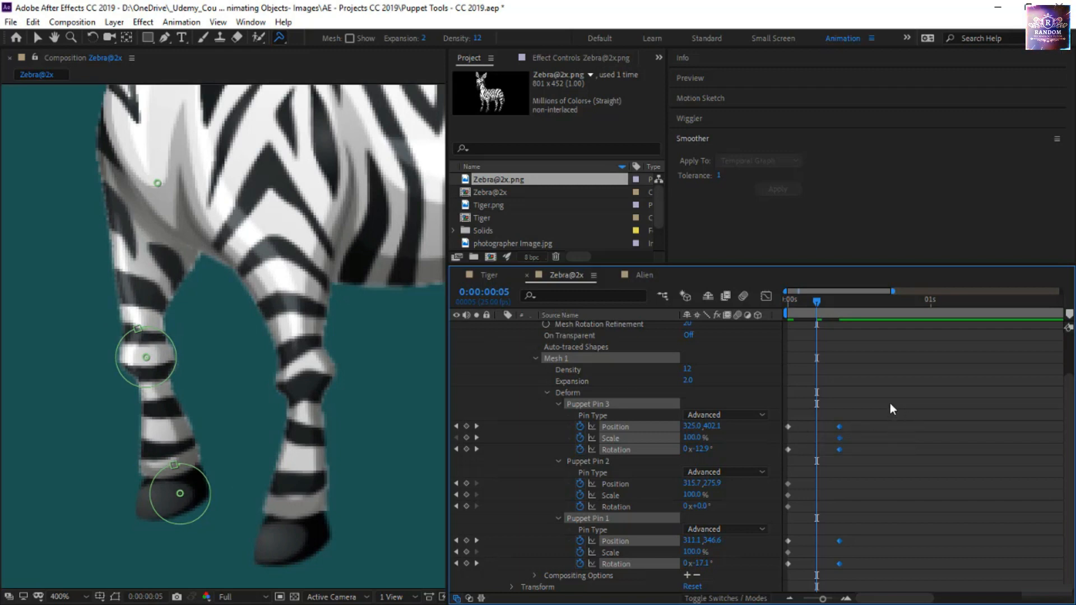
Duplicate all keyframes of the three leg pins so the lift repeats from frame 16, and preview from the start
{"action": "left_click_drag", "start_coordinate": [890, 403], "coordinate": [781, 584]}
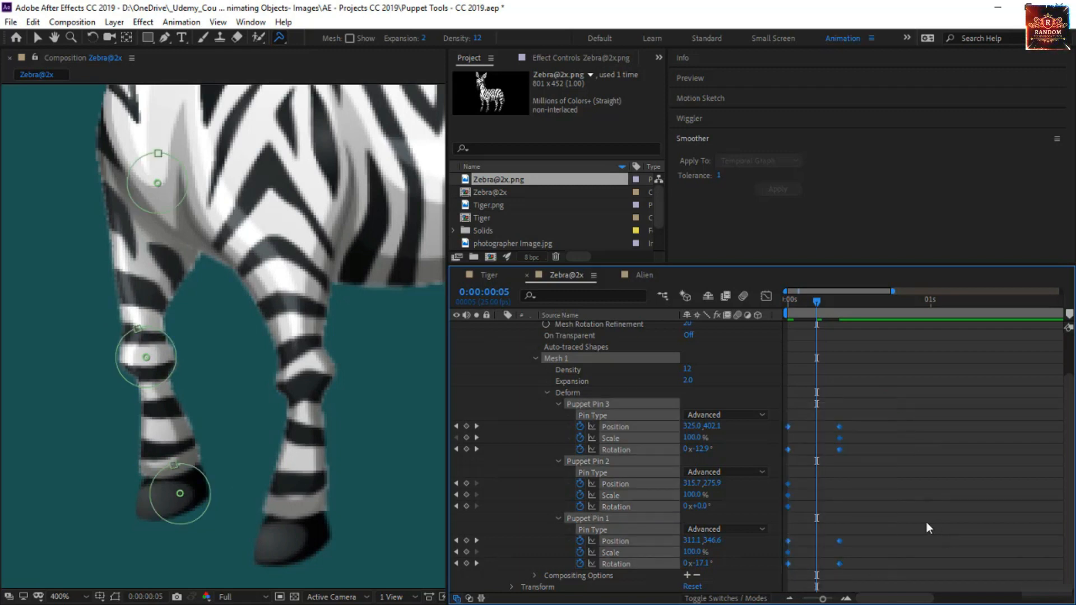
{"action": "left_click", "coordinate": [887, 310]}
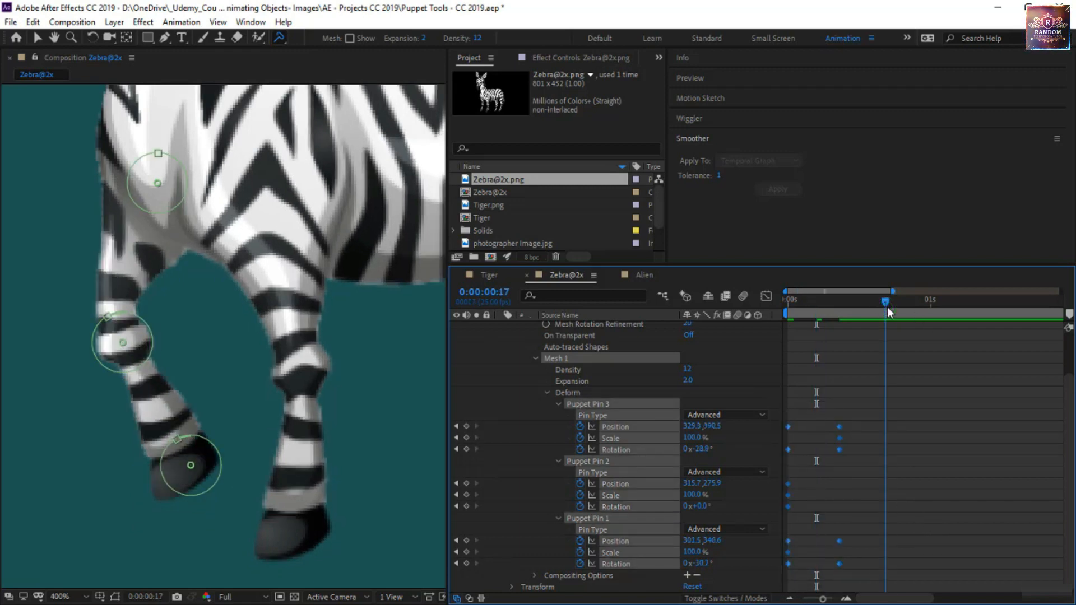
{"action": "left_click", "coordinate": [877, 312]}
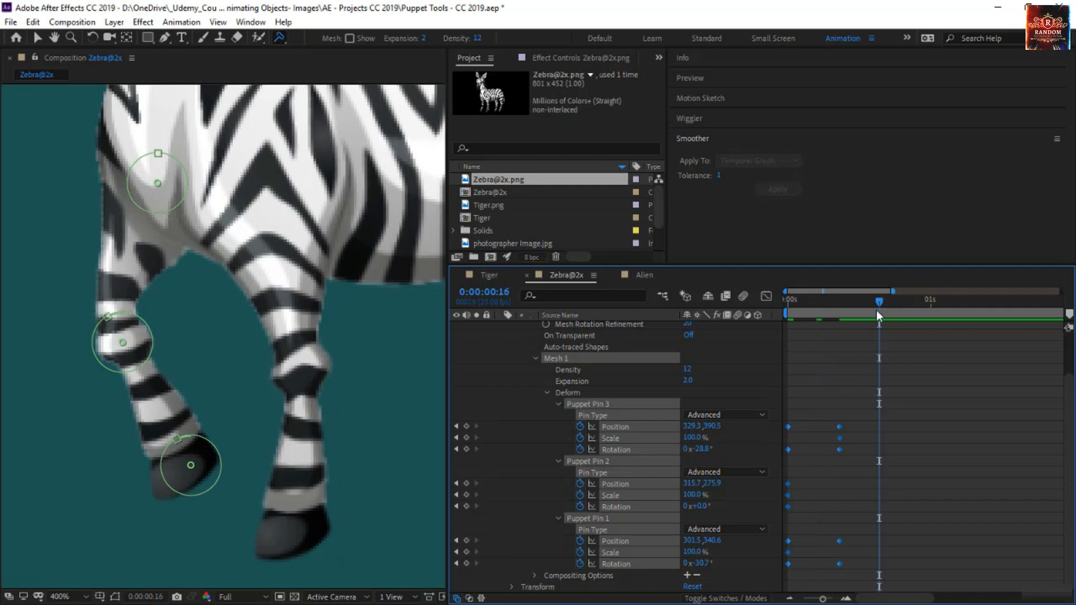
{"action": "key", "text": "ctrl+v"}
{"action": "key", "text": "Home"}
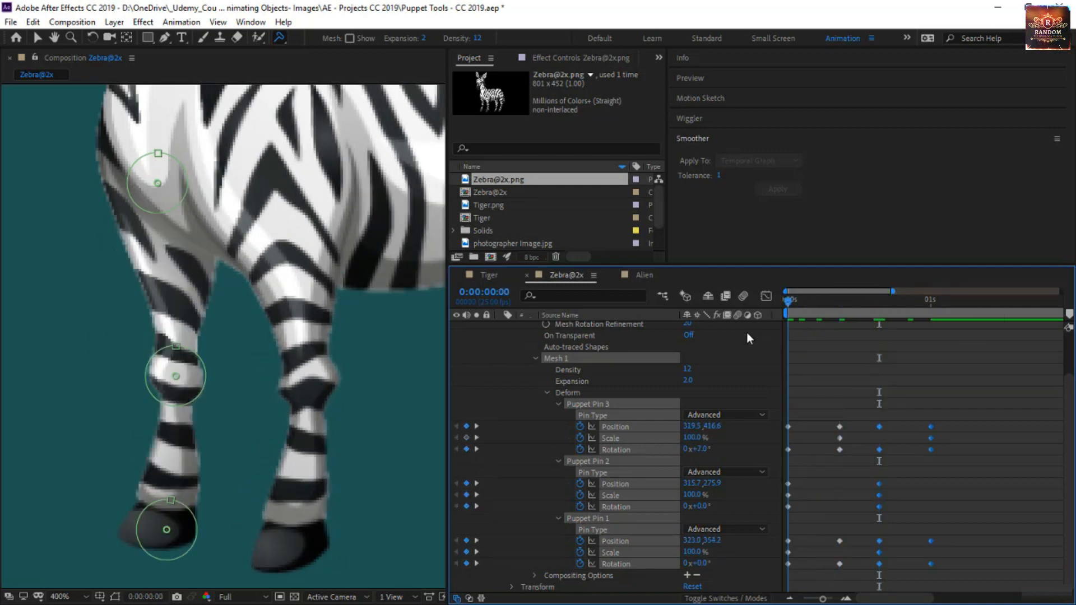
{"action": "key", "text": "space"}
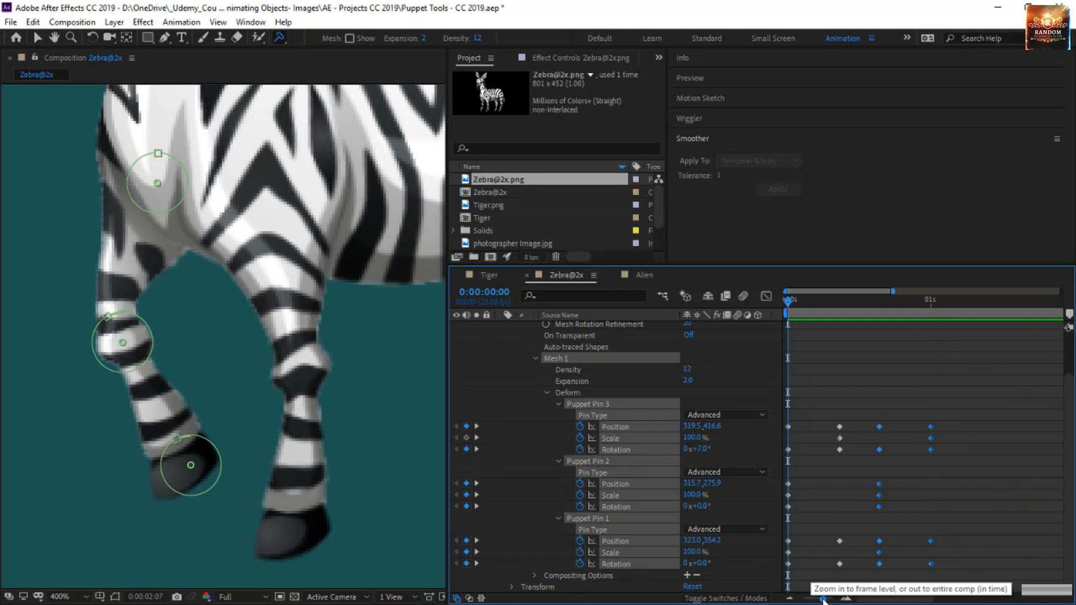
Copy all the leg pins' keyframes to 0:00:01:09 to repeat the leg lifts, and preview the result
{"action": "left_click_drag", "start_coordinate": [823, 600], "coordinate": [803, 598]}
{"action": "left_click", "coordinate": [873, 413]}
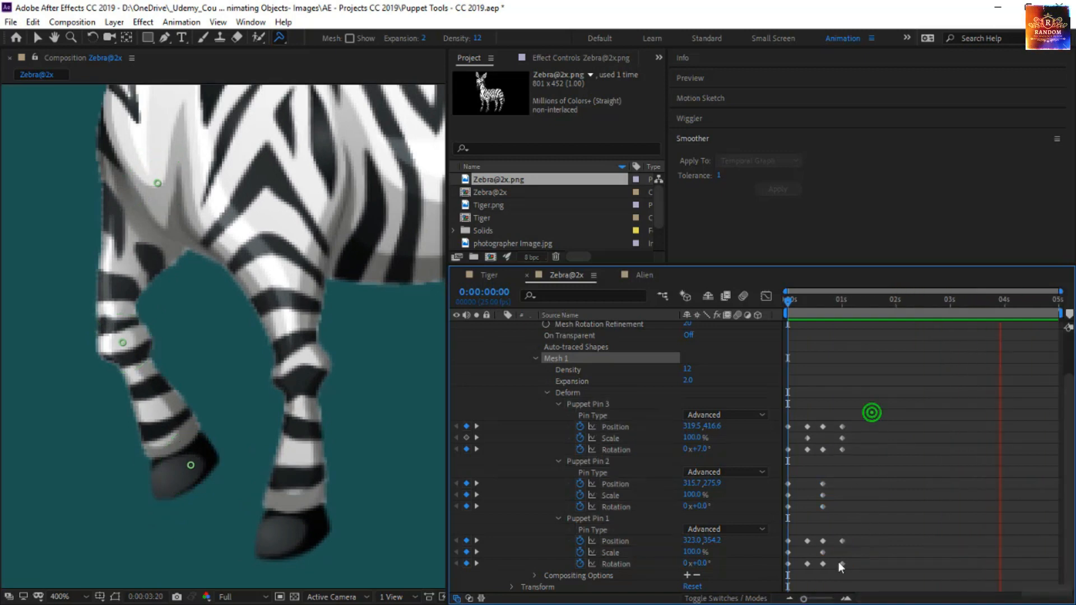
{"action": "left_click_drag", "start_coordinate": [838, 561], "coordinate": [752, 587]}
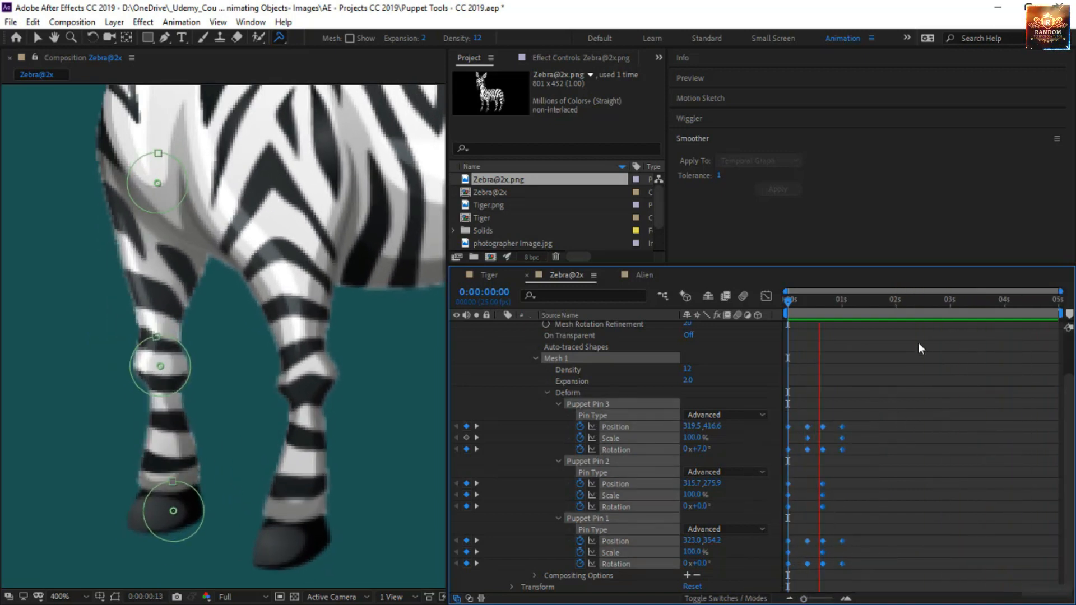
{"action": "left_click", "coordinate": [865, 300]}
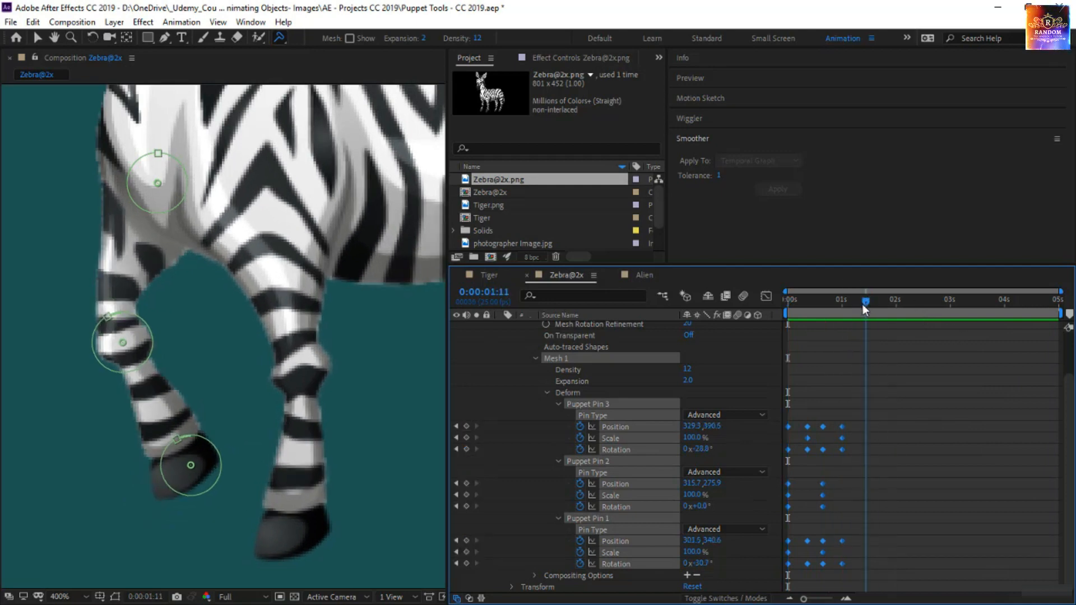
{"action": "left_click_drag", "start_coordinate": [863, 305], "coordinate": [862, 305]}
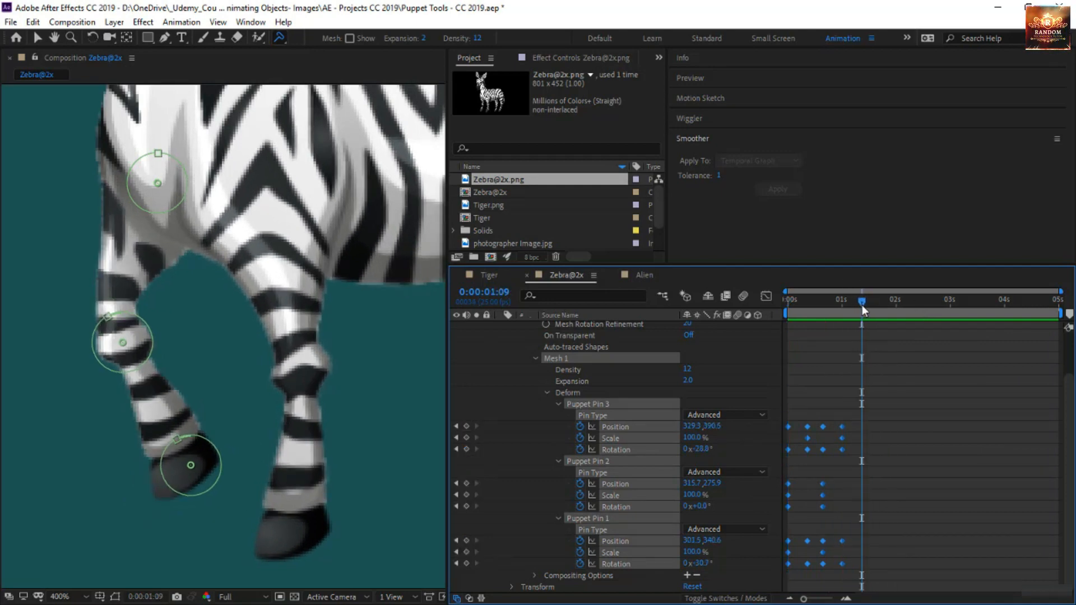
{"action": "key", "text": "ctrl+v"}
{"action": "left_click", "coordinate": [861, 305]}
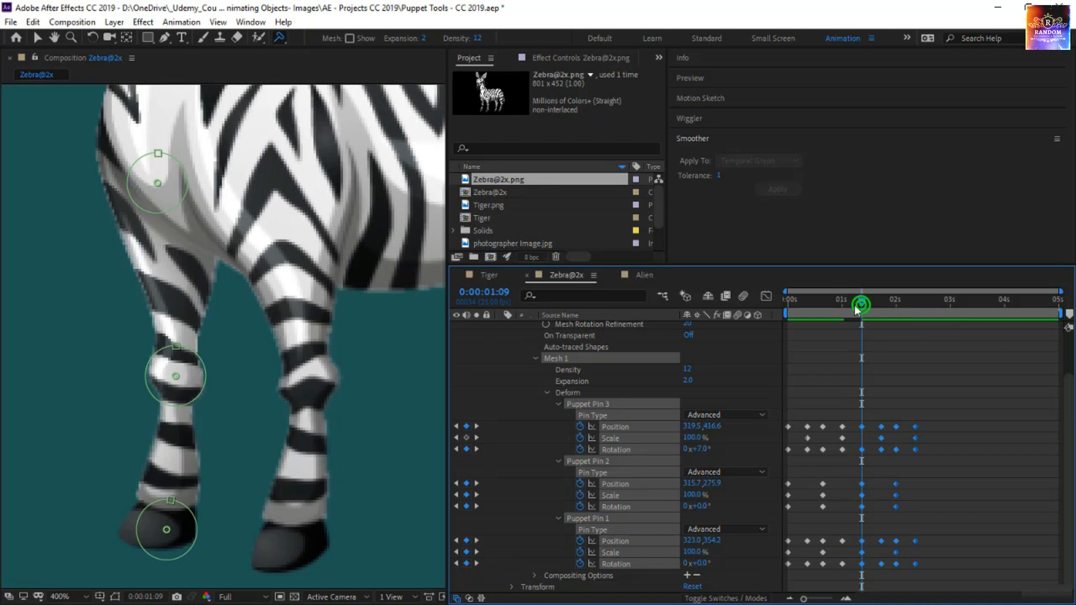
{"action": "key", "text": "space"}
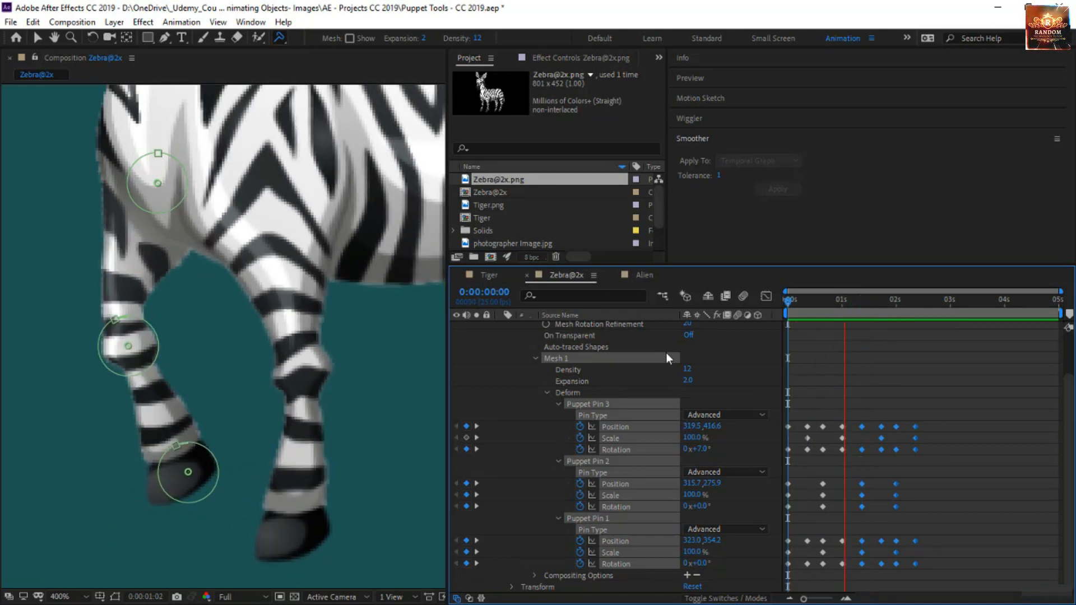
{"action": "key", "text": "space"}
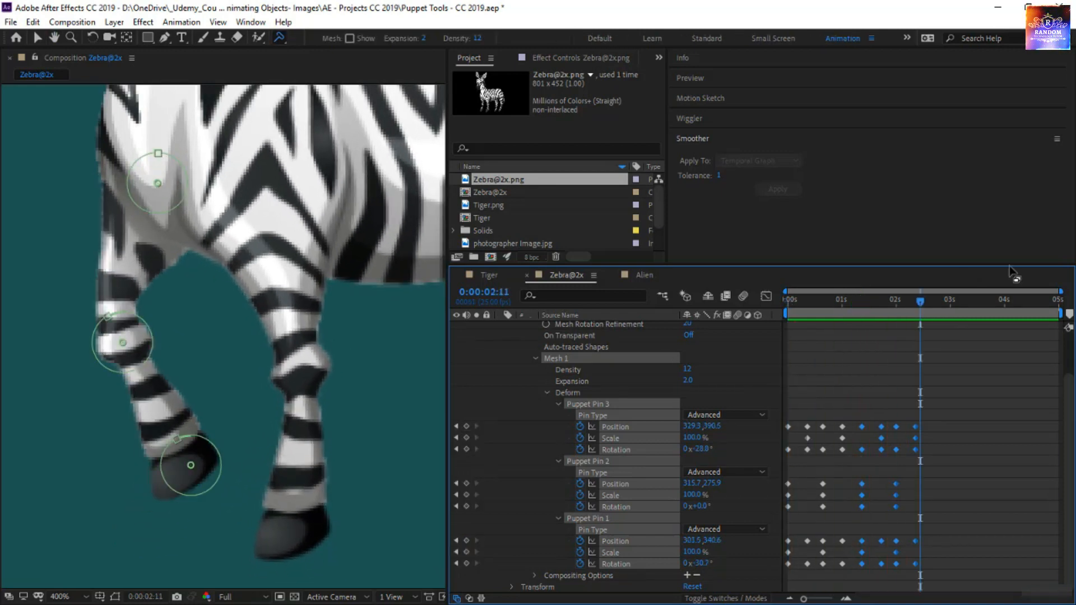
{"action": "key", "text": "Home"}
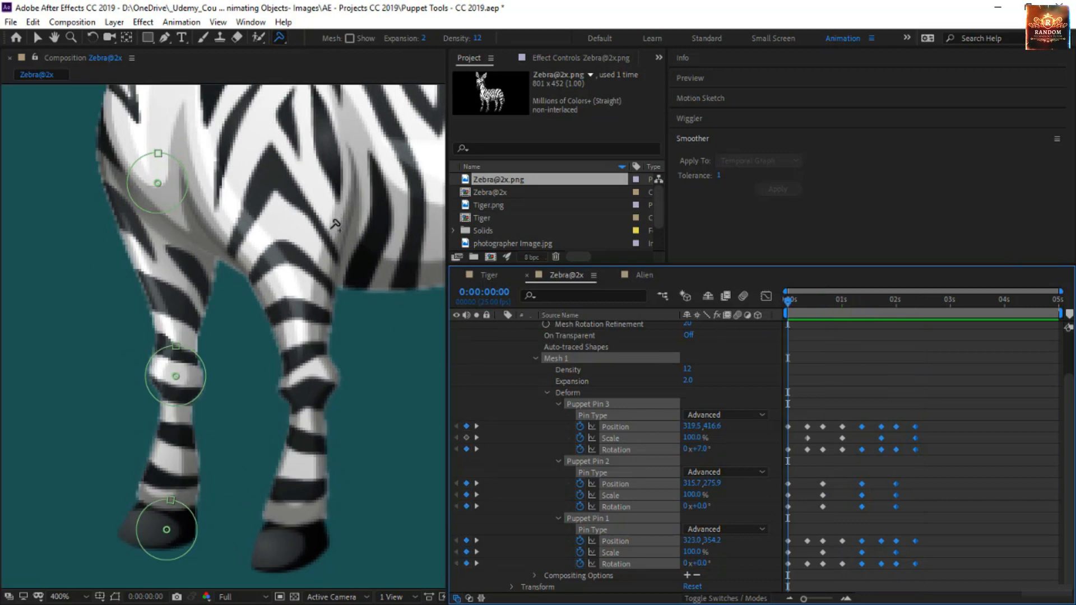
At frame 0, add an Advanced pin at the top of the other front leg and preview the motion on the whole zebra
{"action": "left_click", "coordinate": [293, 245]}
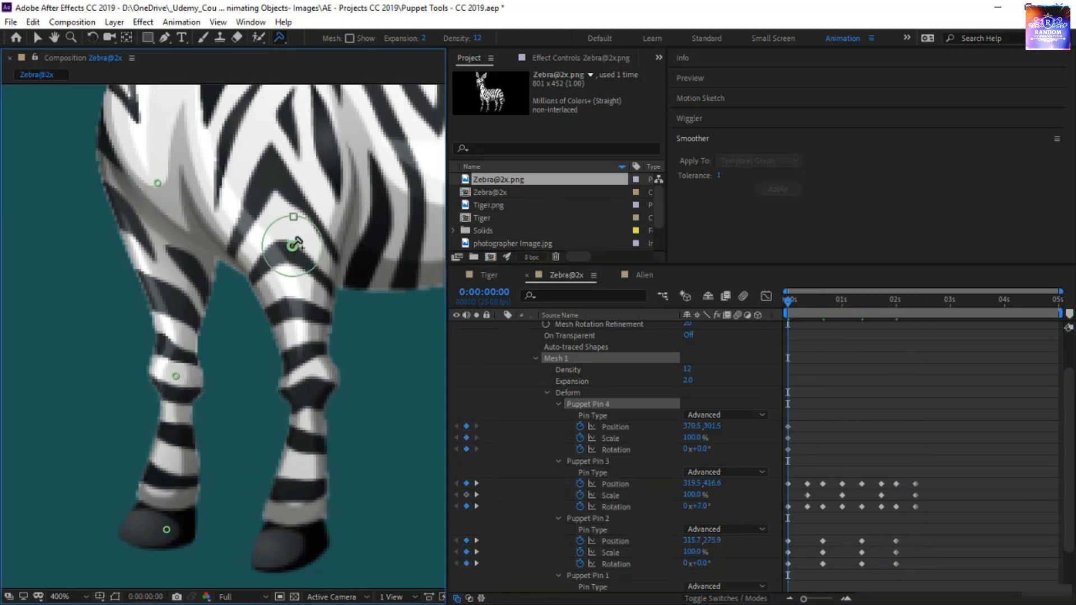
{"action": "key", "text": "space"}
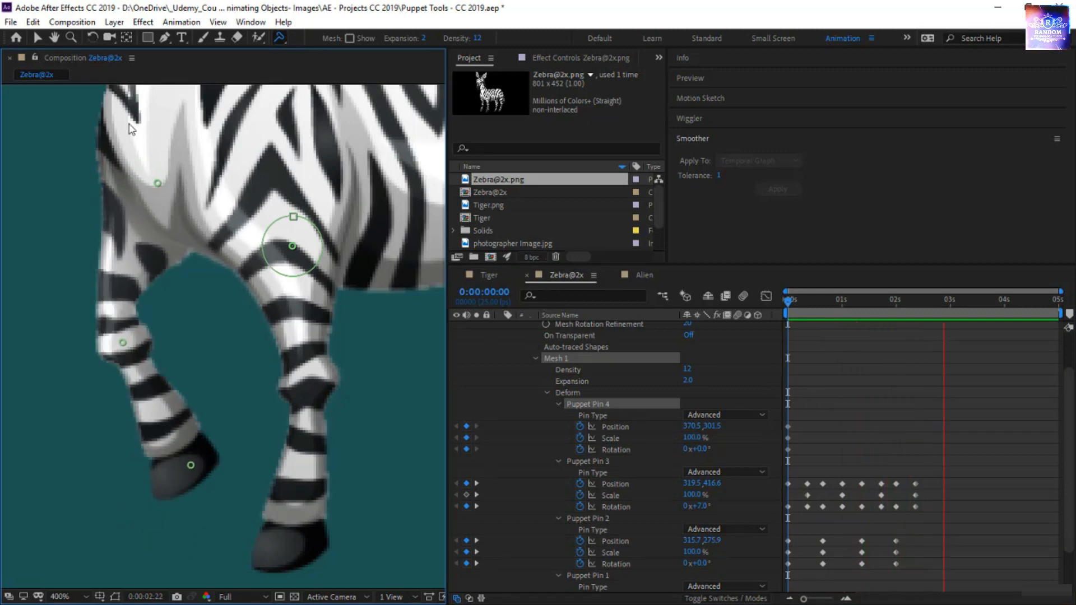
{"action": "left_click", "coordinate": [60, 597]}
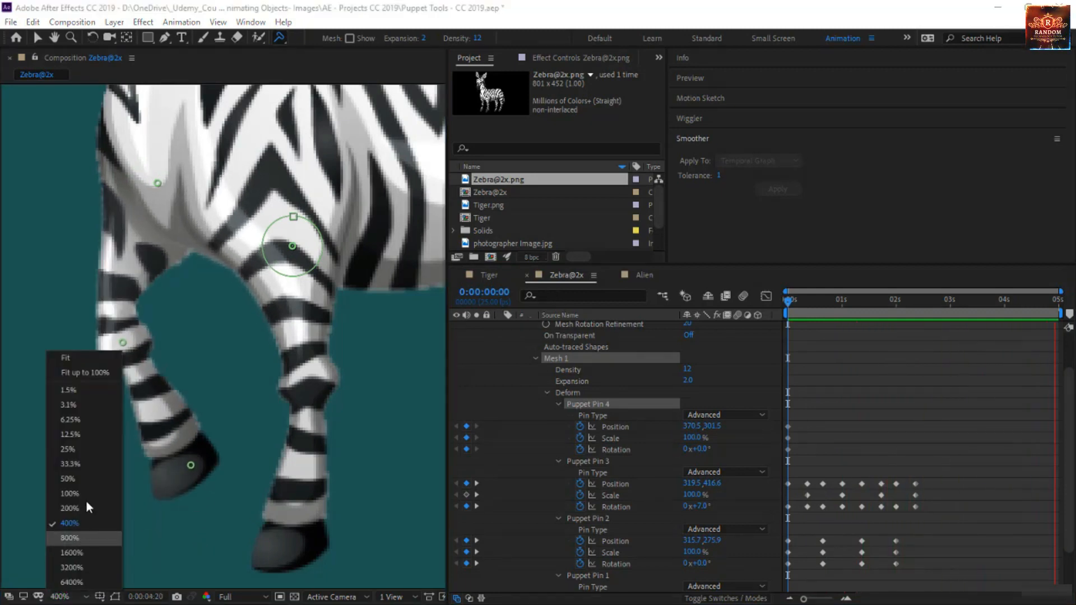
{"action": "left_click", "coordinate": [87, 374]}
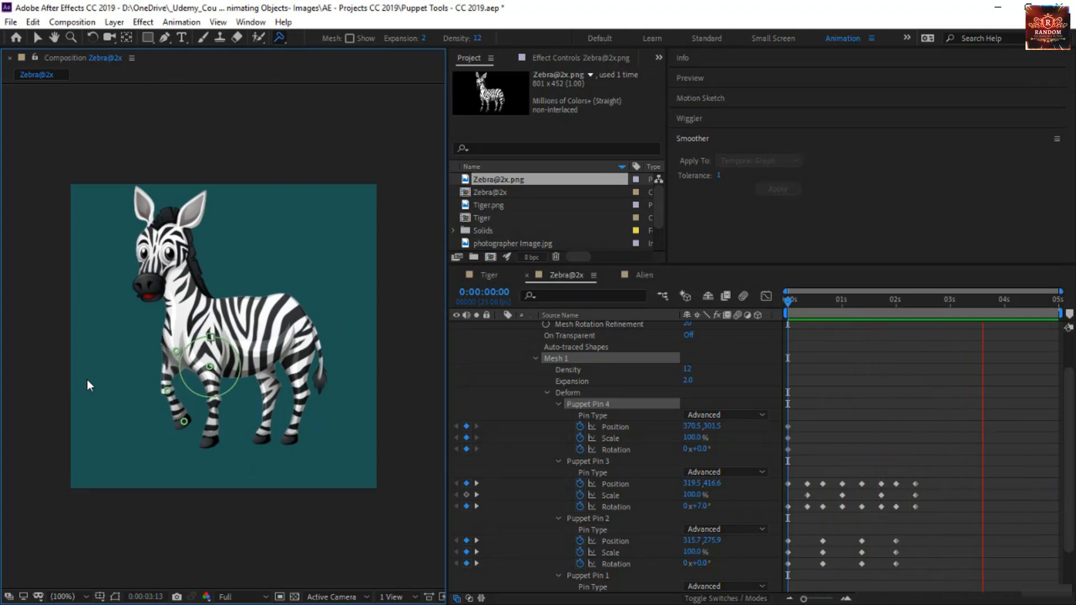
Add an Advanced pin on the zebra's head at frame 0, and set its rotation to +0.8° at frame 9
{"action": "left_click", "coordinate": [787, 308]}
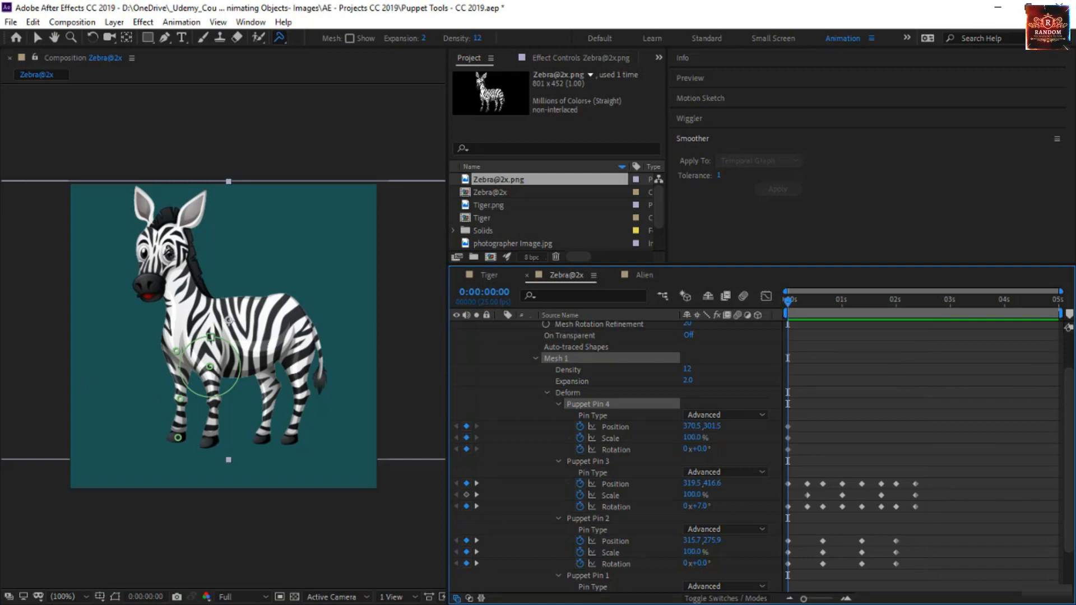
{"action": "left_click", "coordinate": [162, 249]}
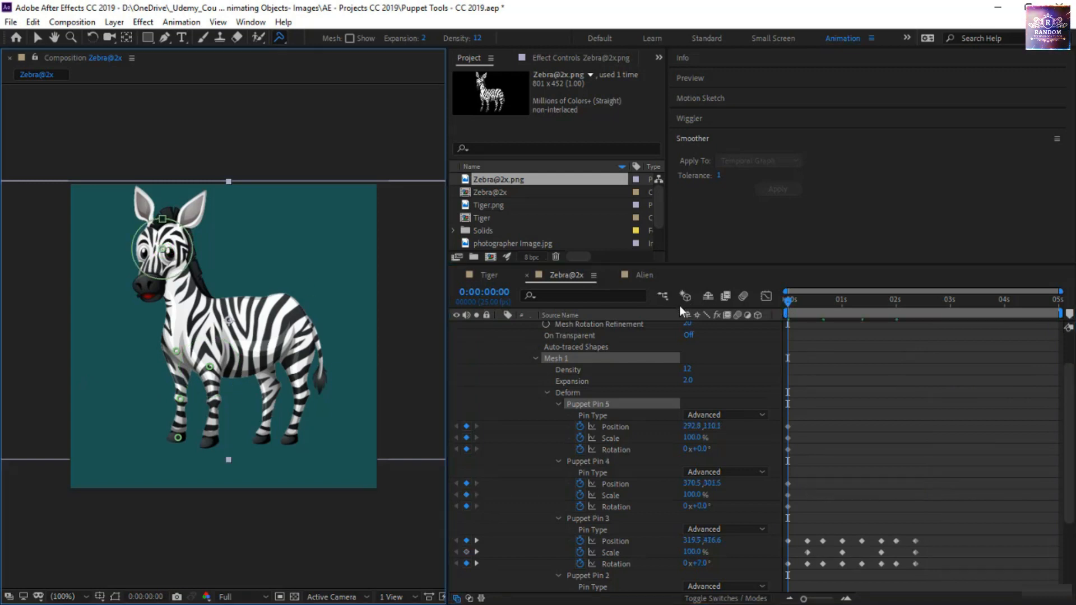
{"action": "key", "text": "space"}
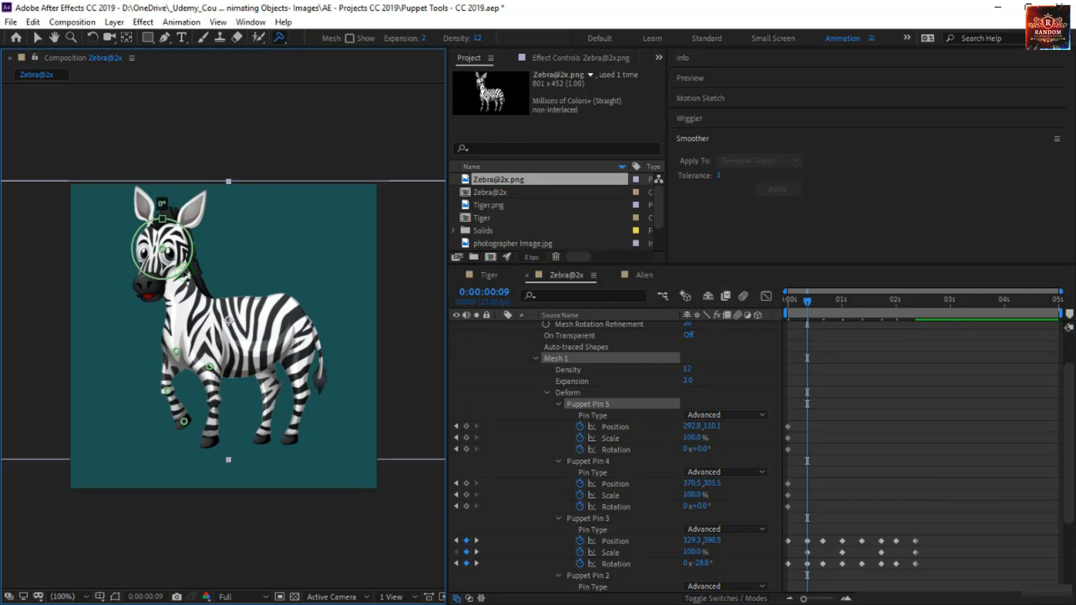
{"action": "left_click_drag", "start_coordinate": [192, 280], "coordinate": [186, 274]}
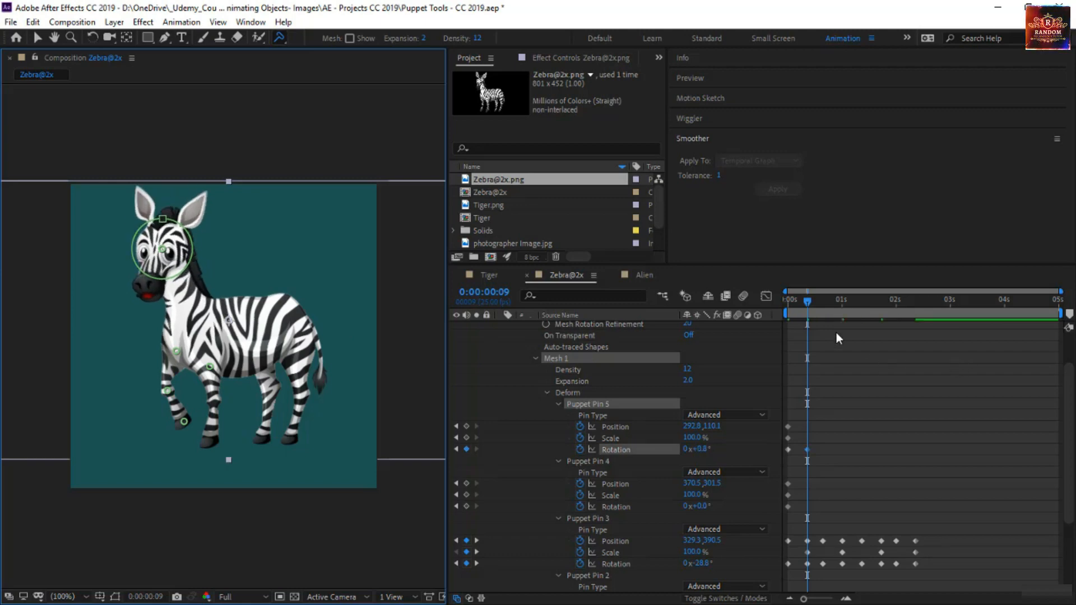
Rotate the head pin to +19.9° at frame 16 and to -5.1° at 0:00:01:00
{"action": "key", "text": "k"}
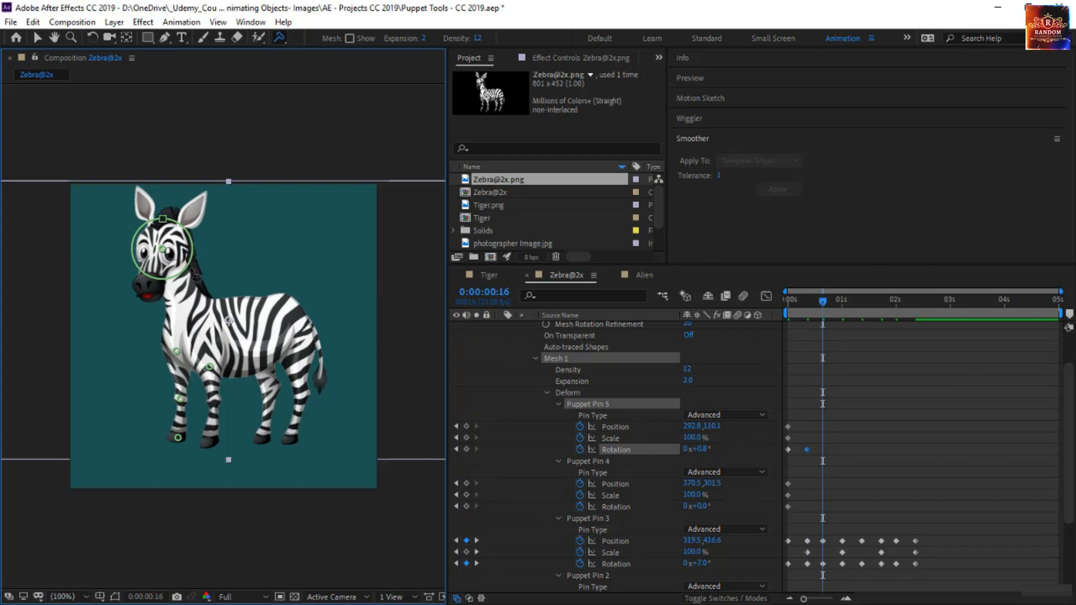
{"action": "left_click_drag", "start_coordinate": [190, 261], "coordinate": [188, 285]}
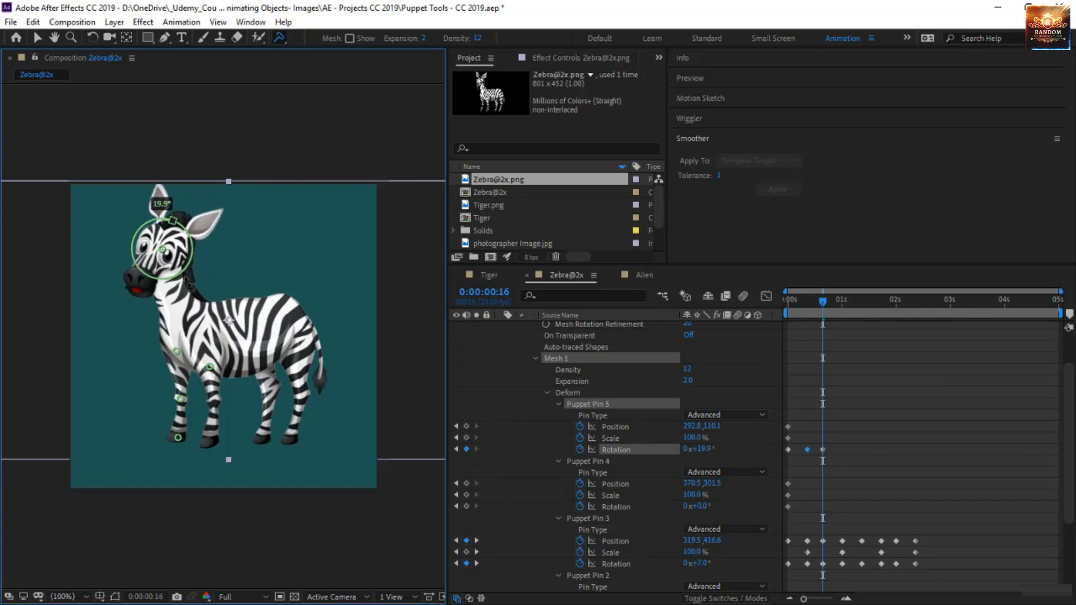
{"action": "key", "text": "k"}
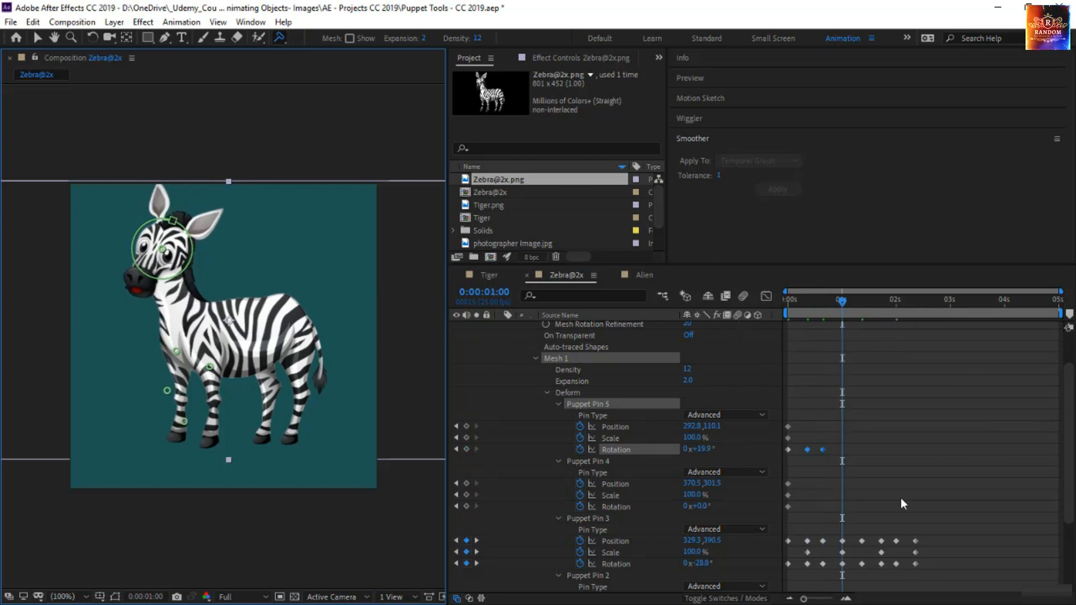
{"action": "left_click_drag", "start_coordinate": [176, 277], "coordinate": [194, 277]}
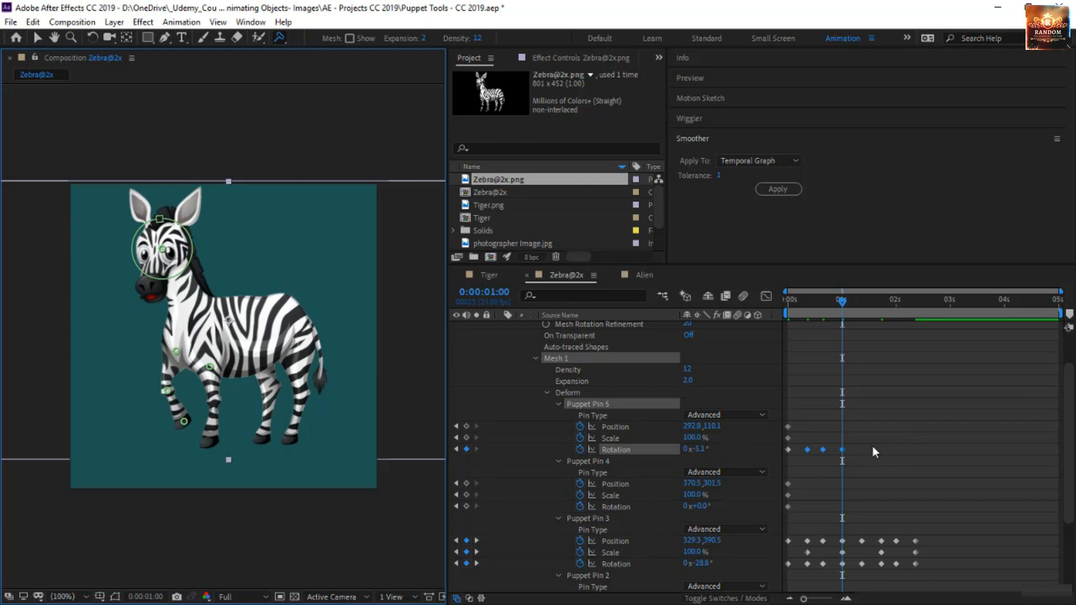
Copy the head pin's four rotation keyframes to 0:00:01:09 and preview the animation from the start
{"action": "key", "text": "k"}
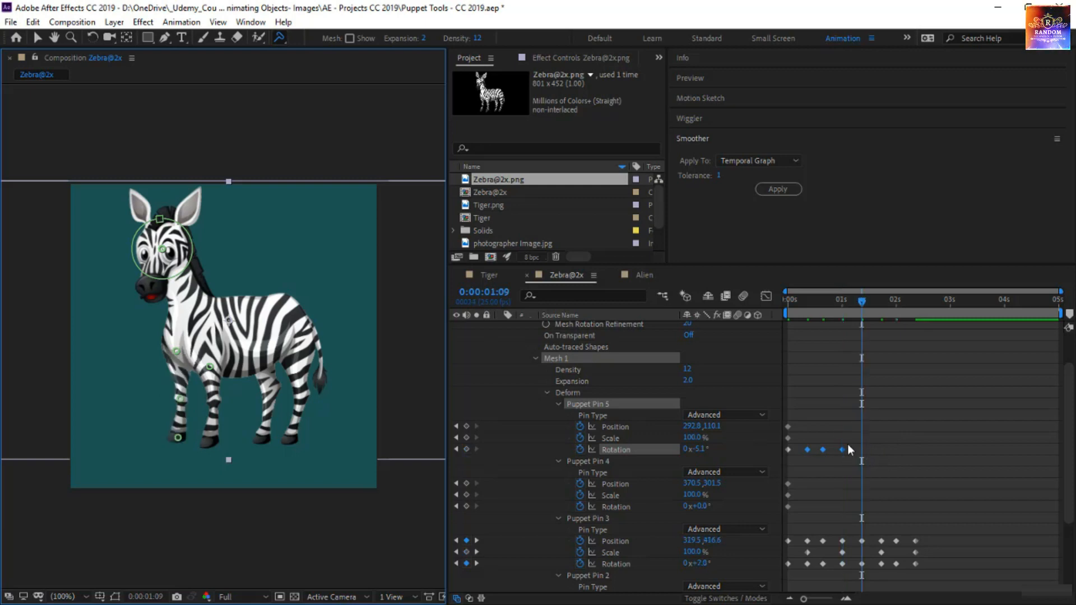
{"action": "left_click_drag", "start_coordinate": [847, 444], "coordinate": [787, 462]}
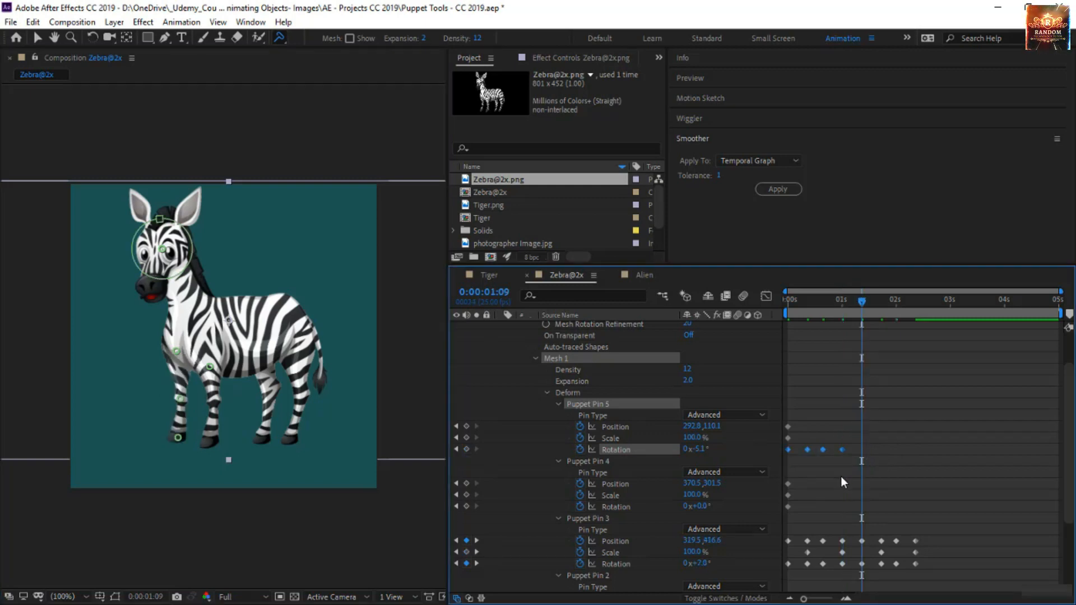
{"action": "key", "text": "ctrl+v"}
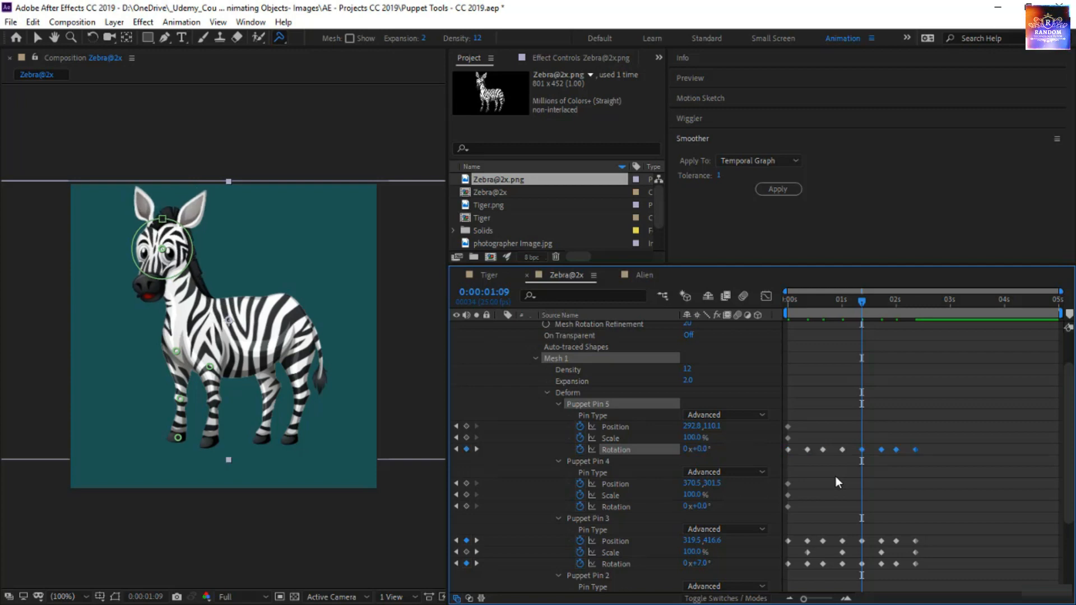
{"action": "left_click_drag", "start_coordinate": [819, 301], "coordinate": [729, 318]}
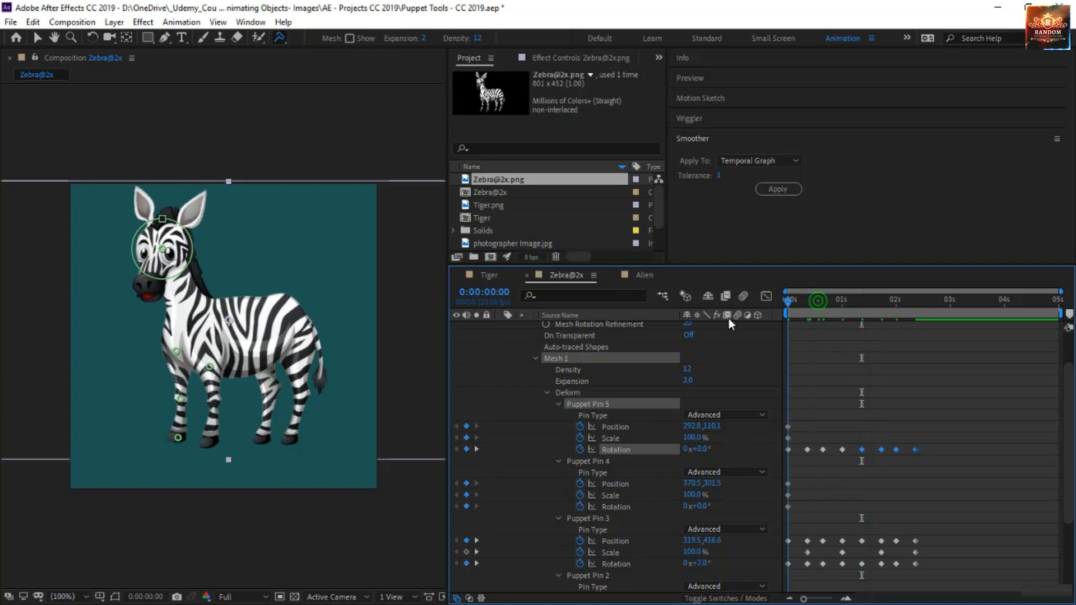
{"action": "left_click", "coordinate": [907, 362]}
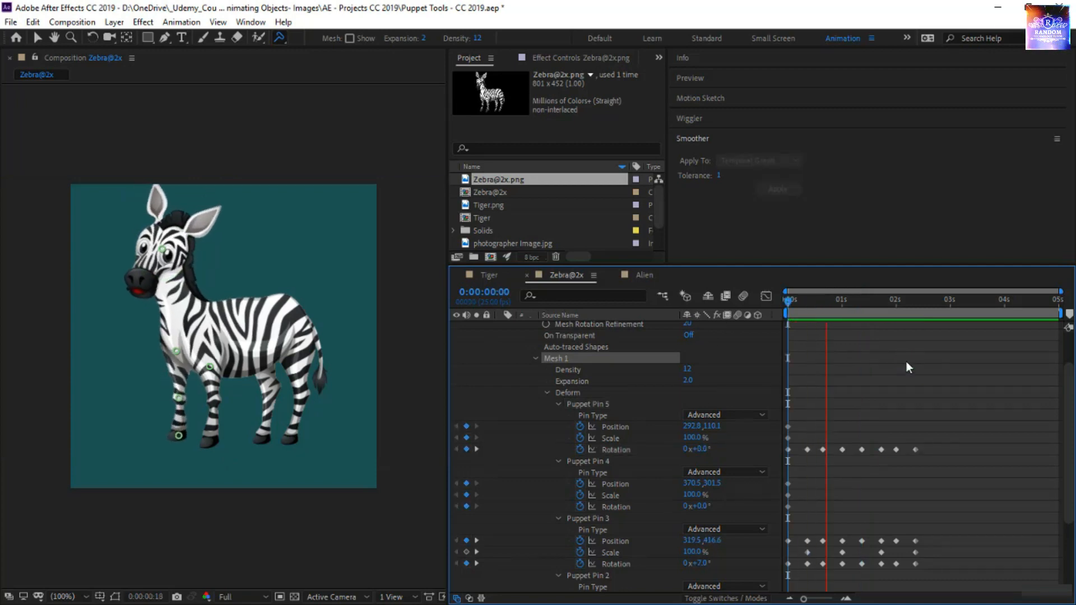